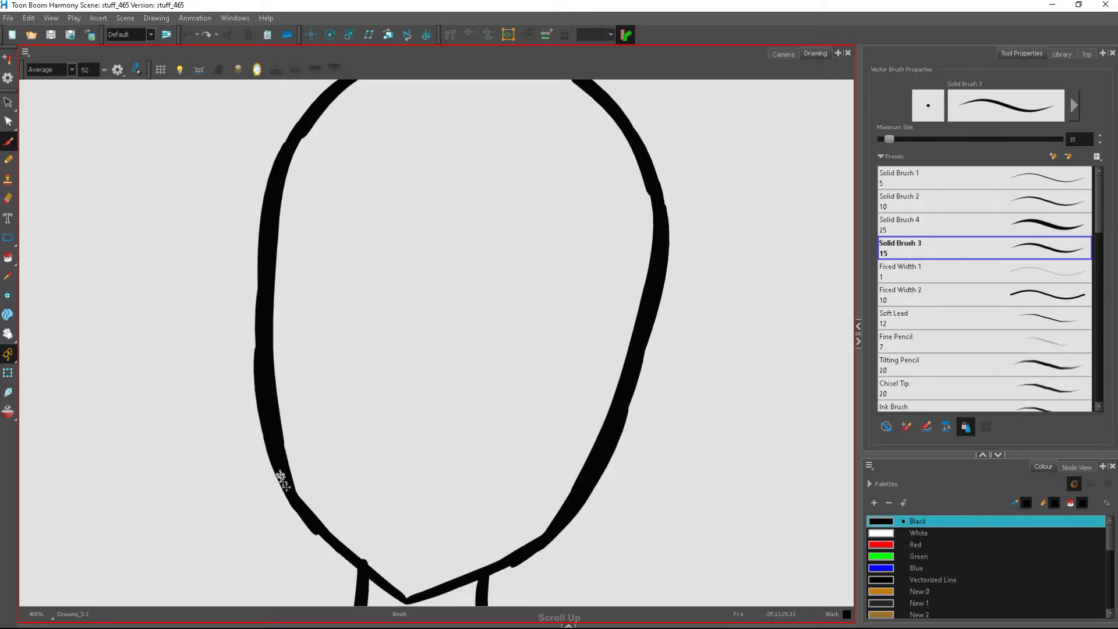
Draw and thicken the jaw lines of the head outline with Solid Brush 3 so they meet at a pointed chin
{"action": "mouse_move", "coordinate": [402, 592]}
{"action": "left_mouse_down"}
{"action": "mouse_move", "coordinate": [474, 584]}
{"action": "mouse_move", "coordinate": [554, 526]}
{"action": "left_mouse_up"}
{"action": "scroll", "coordinate": [481, 314], "scroll_direction": "down", "scroll_amount": 4}
{"action": "scroll", "coordinate": [477, 296], "scroll_direction": "up", "scroll_amount": 2}
{"action": "left_click", "coordinate": [188, 35]}
{"action": "left_click_drag", "start_coordinate": [524, 475], "coordinate": [414, 505]}
{"action": "left_click", "coordinate": [188, 37]}
{"action": "mouse_move", "coordinate": [524, 476]}
{"action": "left_mouse_down"}
{"action": "mouse_move", "coordinate": [432, 517]}
{"action": "mouse_move", "coordinate": [365, 453]}
{"action": "left_mouse_up"}
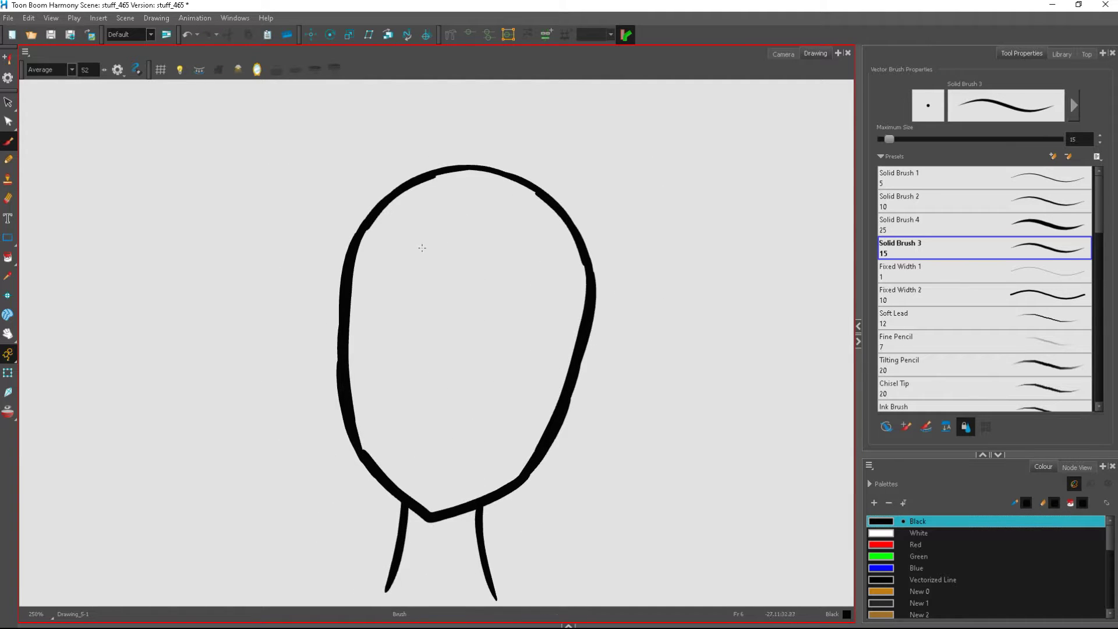
{"action": "scroll", "coordinate": [428, 233], "scroll_direction": "down", "scroll_amount": 3}
{"action": "scroll", "coordinate": [467, 414], "scroll_direction": "up", "scroll_amount": 3}
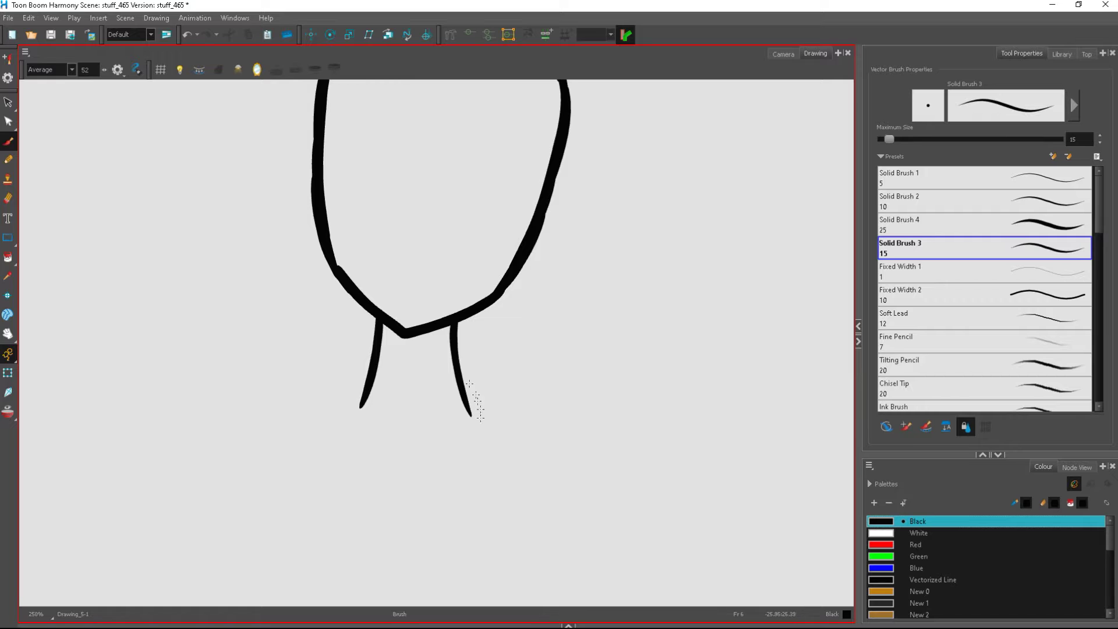
Draw both shoulder lines curving outward from the neck and down into the upper arms
{"action": "mouse_move", "coordinate": [461, 384]}
{"action": "left_mouse_down"}
{"action": "mouse_move", "coordinate": [542, 438]}
{"action": "mouse_move", "coordinate": [592, 563]}
{"action": "left_mouse_up"}
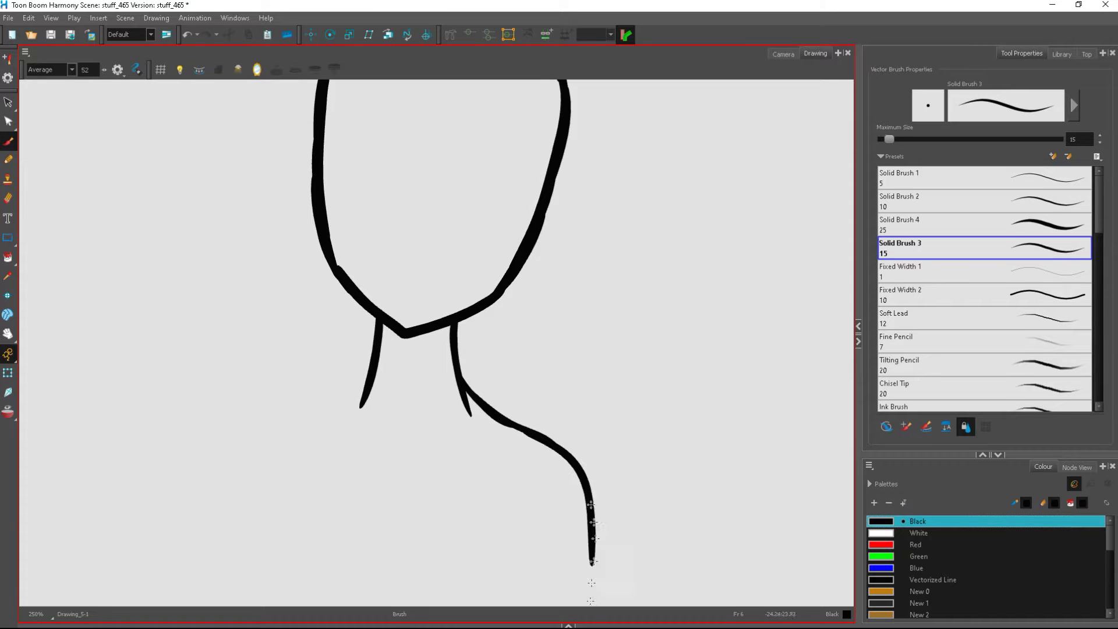
{"action": "left_click_drag", "start_coordinate": [370, 366], "coordinate": [317, 417]}
{"action": "key", "text": "ctrl+z"}
{"action": "mouse_move", "coordinate": [369, 372]}
{"action": "left_mouse_down"}
{"action": "mouse_move", "coordinate": [308, 434]}
{"action": "mouse_move", "coordinate": [243, 585]}
{"action": "left_mouse_up"}
{"action": "scroll", "coordinate": [449, 442], "scroll_direction": "down", "scroll_amount": 2}
{"action": "scroll", "coordinate": [449, 443], "scroll_direction": "up", "scroll_amount": 2}
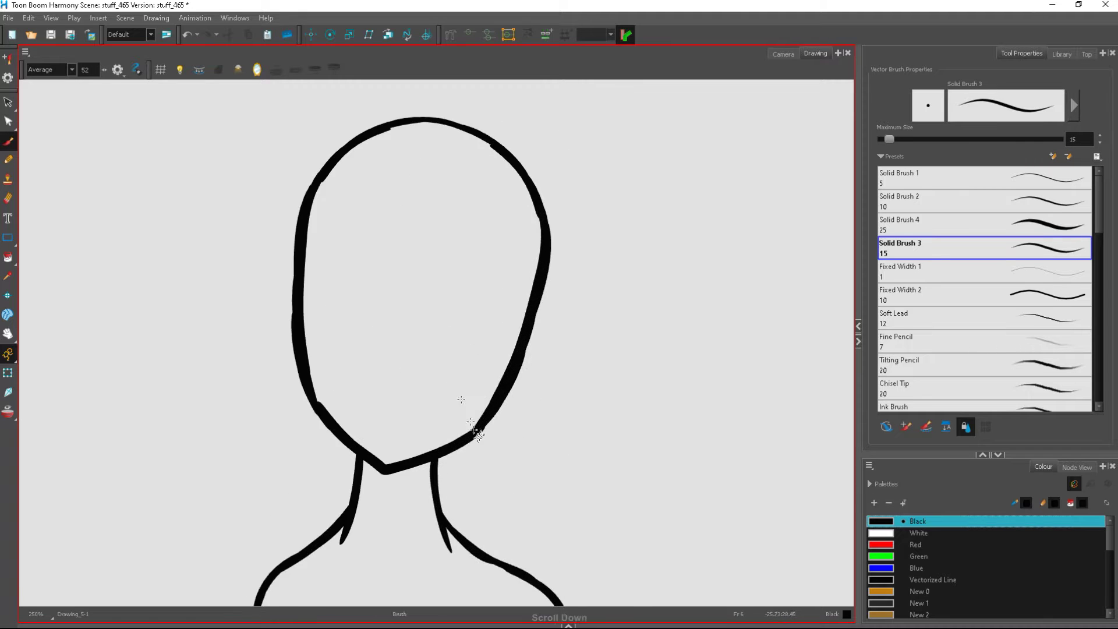
Draw two short hooked collarbone strokes between the shoulders below the neck
{"action": "scroll", "coordinate": [459, 446], "scroll_direction": "up", "scroll_amount": 1}
{"action": "left_click_drag", "start_coordinate": [469, 450], "coordinate": [443, 465]}
{"action": "left_click_drag", "start_coordinate": [356, 456], "coordinate": [390, 472]}
{"action": "scroll", "coordinate": [434, 322], "scroll_direction": "down", "scroll_amount": 4}
{"action": "scroll", "coordinate": [457, 374], "scroll_direction": "up", "scroll_amount": 3}
{"action": "scroll", "coordinate": [458, 376], "scroll_direction": "down", "scroll_amount": 3}
{"action": "scroll", "coordinate": [457, 325], "scroll_direction": "up", "scroll_amount": 3}
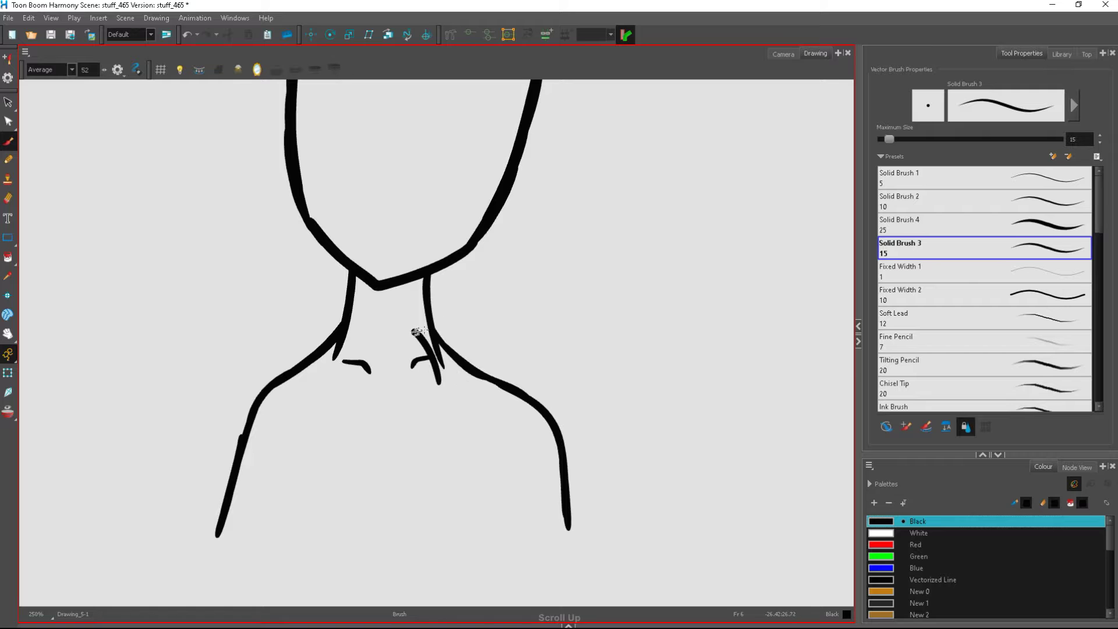
Draw the folded coat collar around the right side of the neck
{"action": "mouse_move", "coordinate": [416, 331]}
{"action": "left_mouse_down"}
{"action": "mouse_move", "coordinate": [475, 311]}
{"action": "mouse_move", "coordinate": [491, 372]}
{"action": "left_mouse_up"}
{"action": "left_click", "coordinate": [187, 36]}
{"action": "mouse_move", "coordinate": [429, 296]}
{"action": "left_mouse_down"}
{"action": "mouse_move", "coordinate": [407, 341]}
{"action": "mouse_move", "coordinate": [438, 394]}
{"action": "left_mouse_up"}
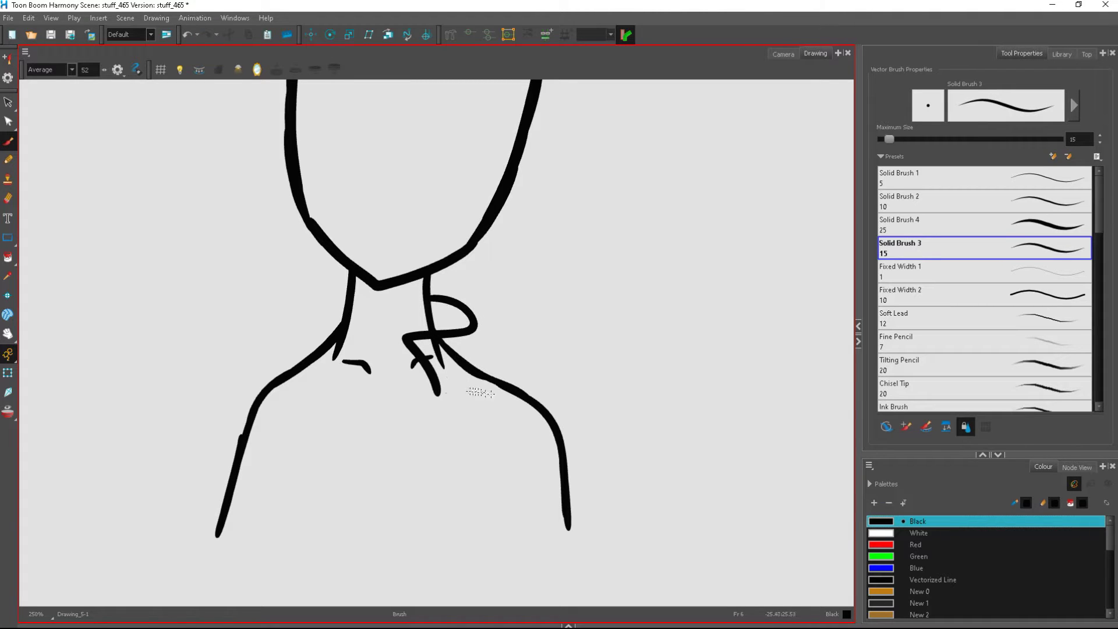
{"action": "mouse_move", "coordinate": [471, 312]}
{"action": "left_mouse_down"}
{"action": "mouse_move", "coordinate": [498, 378]}
{"action": "mouse_move", "coordinate": [453, 396]}
{"action": "left_mouse_up"}
{"action": "scroll", "coordinate": [465, 403], "scroll_direction": "down", "scroll_amount": 2}
{"action": "scroll", "coordinate": [393, 353], "scroll_direction": "up", "scroll_amount": 2}
Draw the matching folded coat collar around the left side of the neck
{"action": "mouse_move", "coordinate": [394, 323]}
{"action": "left_mouse_down"}
{"action": "mouse_move", "coordinate": [395, 369]}
{"action": "mouse_move", "coordinate": [419, 374]}
{"action": "left_mouse_up"}
{"action": "left_click", "coordinate": [187, 36]}
{"action": "scroll", "coordinate": [384, 349], "scroll_direction": "down", "scroll_amount": 2}
{"action": "scroll", "coordinate": [393, 301], "scroll_direction": "up", "scroll_amount": 3}
{"action": "scroll", "coordinate": [452, 282], "scroll_direction": "down", "scroll_amount": 3}
{"action": "scroll", "coordinate": [455, 351], "scroll_direction": "up", "scroll_amount": 1}
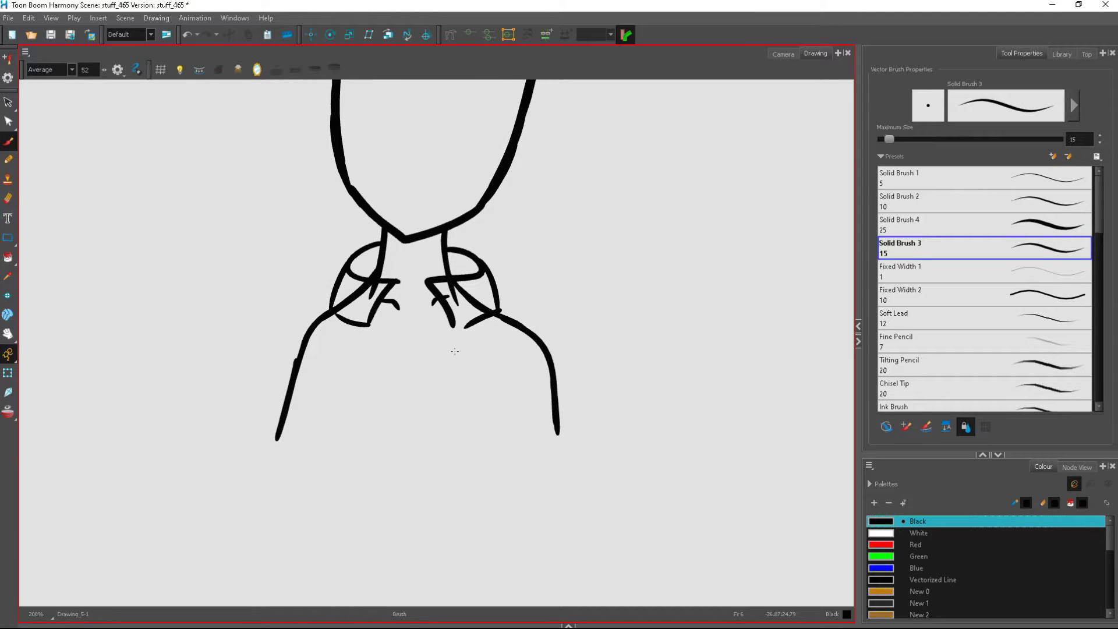
Draw the two wavy torso edges down from the collar and join them with a curved shirt neckline
{"action": "scroll", "coordinate": [460, 278], "scroll_direction": "down", "scroll_amount": 2}
{"action": "scroll", "coordinate": [461, 281], "scroll_direction": "up", "scroll_amount": 3}
{"action": "left_click_drag", "start_coordinate": [450, 318], "coordinate": [454, 571]}
{"action": "scroll", "coordinate": [413, 291], "scroll_direction": "down", "scroll_amount": 3}
{"action": "scroll", "coordinate": [385, 338], "scroll_direction": "up", "scroll_amount": 2}
{"action": "left_click_drag", "start_coordinate": [366, 284], "coordinate": [370, 524]}
{"action": "mouse_move", "coordinate": [366, 290]}
{"action": "left_mouse_down"}
{"action": "mouse_move", "coordinate": [440, 299]}
{"action": "mouse_move", "coordinate": [453, 280]}
{"action": "mouse_move", "coordinate": [438, 295]}
{"action": "left_mouse_up"}
{"action": "left_click", "coordinate": [188, 35]}
Erase the neck and shoulder lines overlapping the collar, and close the collar's lower right edge with the brush
{"action": "scroll", "coordinate": [424, 298], "scroll_direction": "up", "scroll_amount": 3}
{"action": "key", "text": "alt+e"}
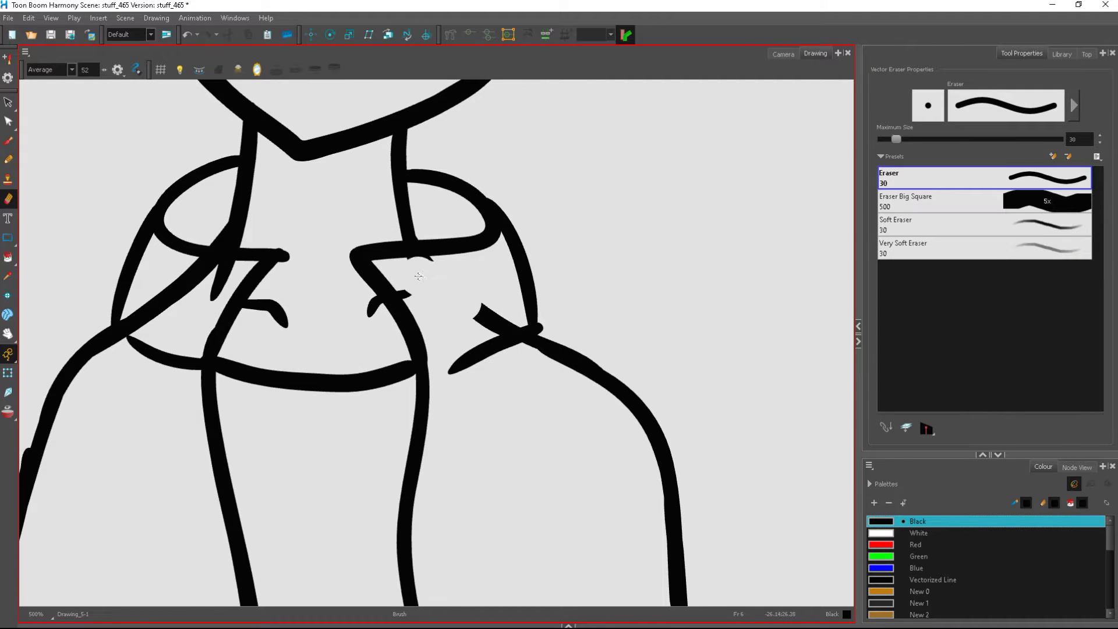
{"action": "mouse_move", "coordinate": [175, 286]}
{"action": "left_mouse_down"}
{"action": "mouse_move", "coordinate": [155, 305]}
{"action": "mouse_move", "coordinate": [212, 262]}
{"action": "mouse_move", "coordinate": [280, 257]}
{"action": "left_mouse_up"}
{"action": "key", "text": "alt+b"}
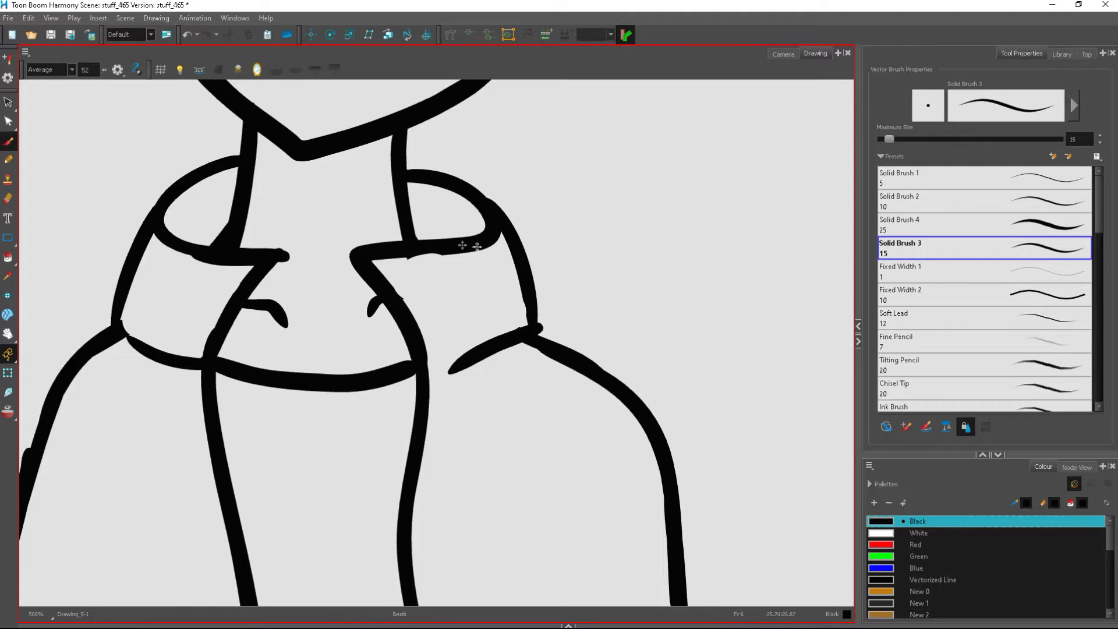
{"action": "scroll", "coordinate": [329, 272], "scroll_direction": "down", "scroll_amount": 2}
{"action": "scroll", "coordinate": [205, 298], "scroll_direction": "up", "scroll_amount": 1}
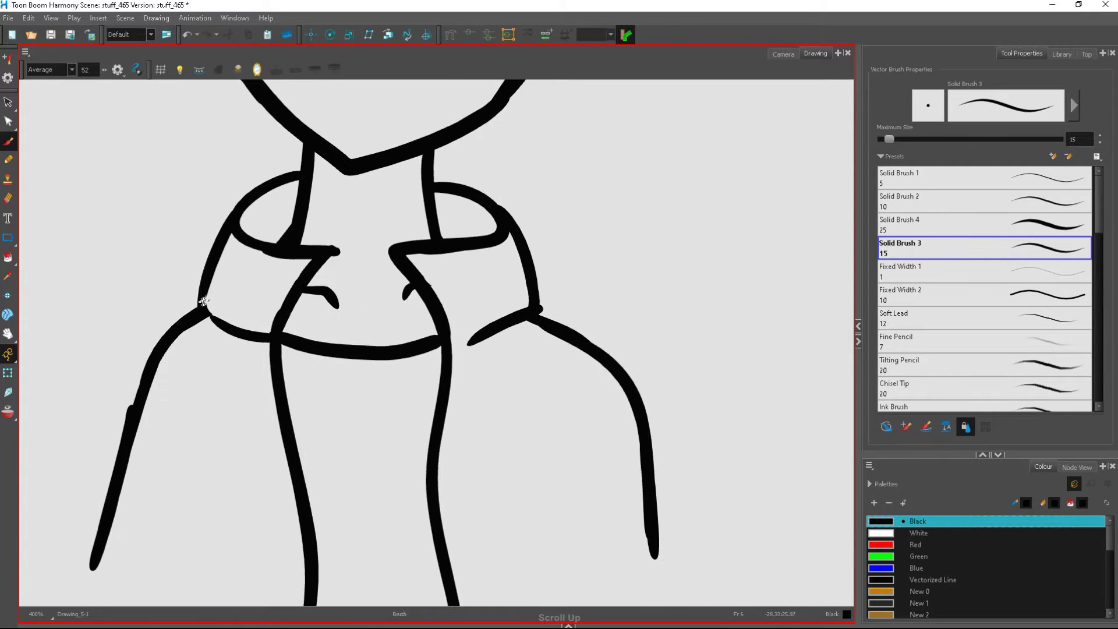
{"action": "scroll", "coordinate": [443, 385], "scroll_direction": "down", "scroll_amount": 3}
{"action": "scroll", "coordinate": [465, 408], "scroll_direction": "up", "scroll_amount": 1}
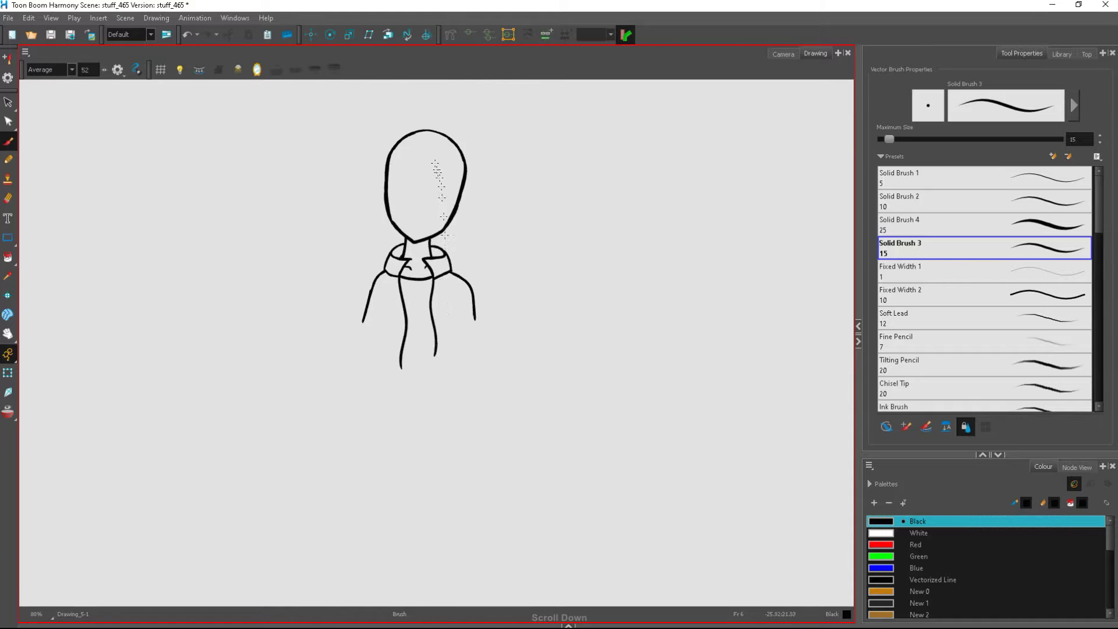
Extend the right sleeve's outer line and continue the torso edges down past the waist
{"action": "scroll", "coordinate": [465, 408], "scroll_direction": "down", "scroll_amount": 2}
{"action": "left_click_drag", "start_coordinate": [503, 329], "coordinate": [512, 484]}
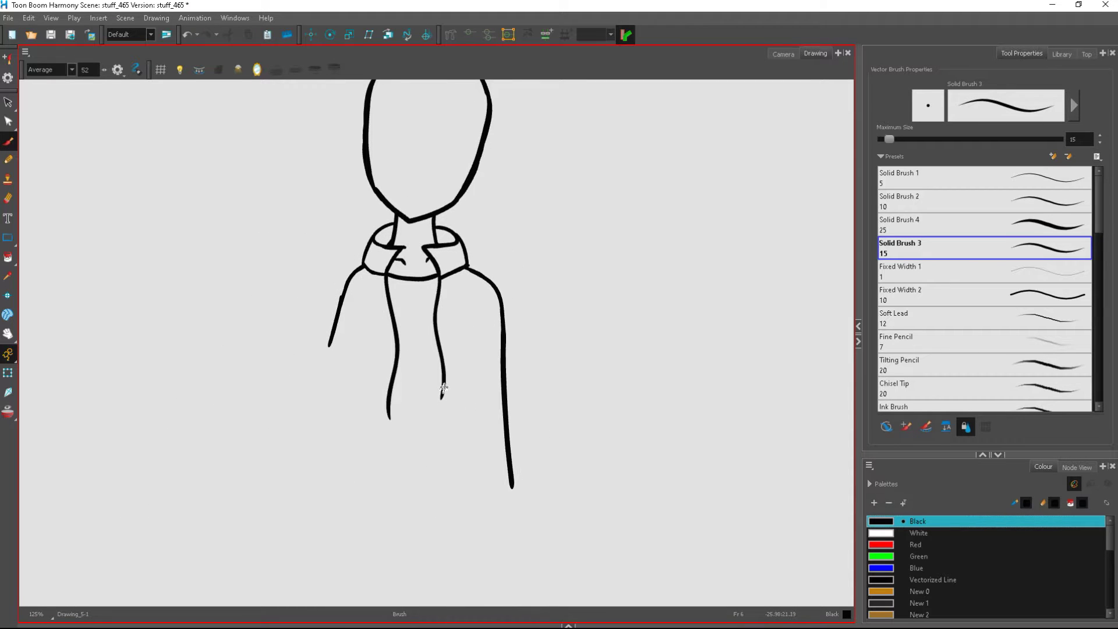
{"action": "left_click_drag", "start_coordinate": [443, 389], "coordinate": [445, 556]}
Draw a belt across the waist with two parallel lines and two short vertical belt loops
{"action": "mouse_move", "coordinate": [389, 417]}
{"action": "left_mouse_down"}
{"action": "mouse_move", "coordinate": [386, 526]}
{"action": "mouse_move", "coordinate": [443, 420]}
{"action": "left_mouse_up"}
{"action": "scroll", "coordinate": [425, 419], "scroll_direction": "up", "scroll_amount": 3}
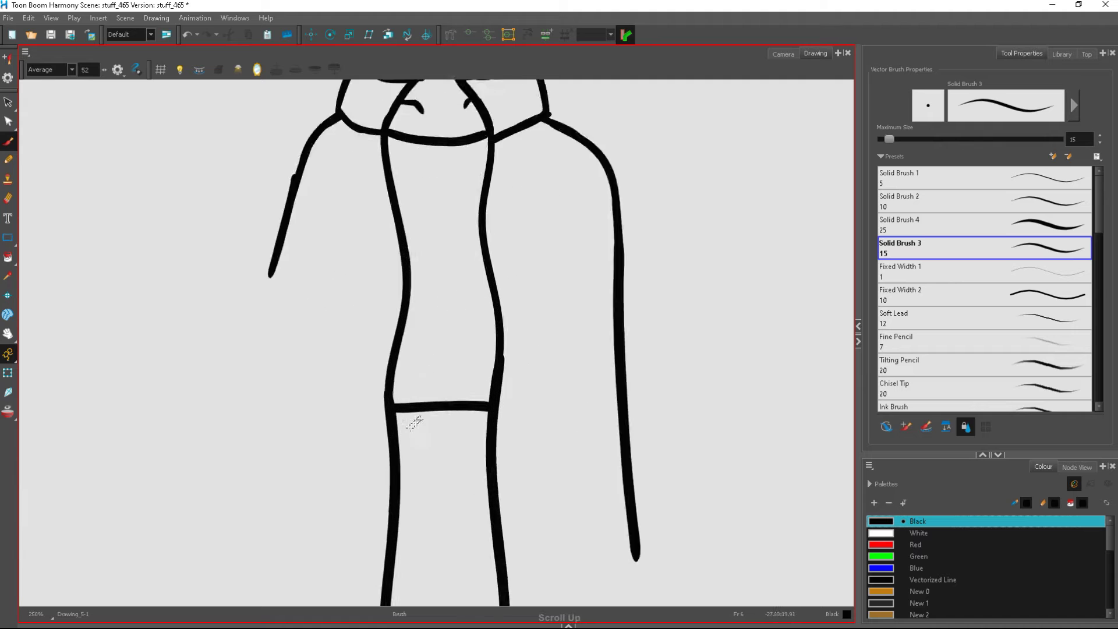
{"action": "scroll", "coordinate": [420, 421], "scroll_direction": "up", "scroll_amount": 1}
{"action": "left_click_drag", "start_coordinate": [384, 372], "coordinate": [533, 355]}
{"action": "left_click", "coordinate": [188, 34]}
{"action": "left_click_drag", "start_coordinate": [383, 372], "coordinate": [518, 370]}
{"action": "left_click_drag", "start_coordinate": [427, 372], "coordinate": [426, 398]}
{"action": "left_click_drag", "start_coordinate": [473, 369], "coordinate": [478, 402]}
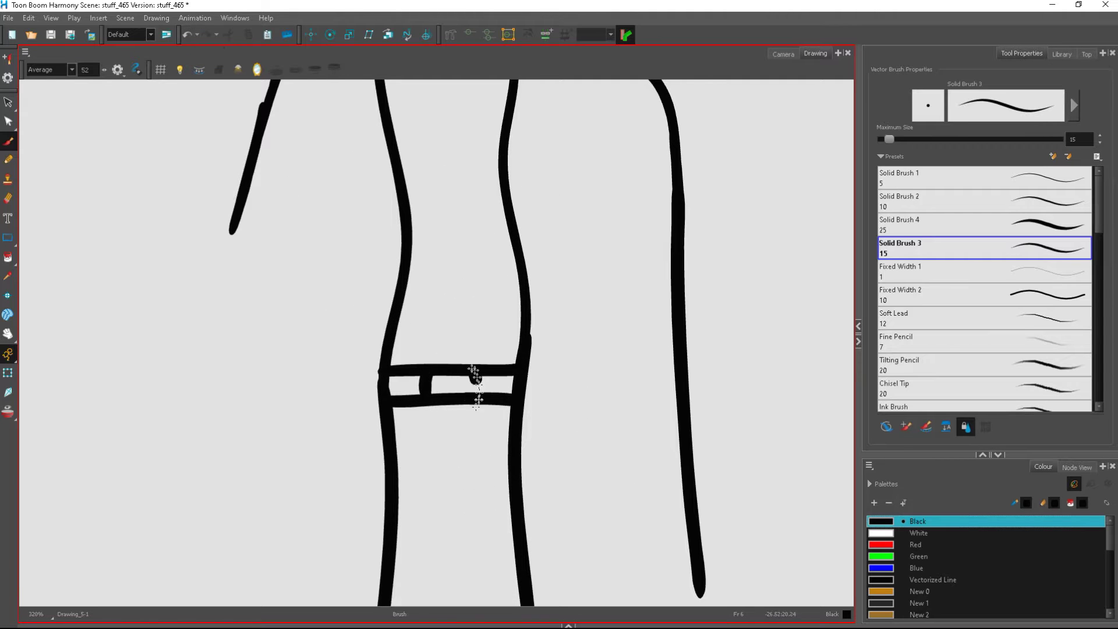
Draw a short crotch stroke and two inner leg lines spreading down from it
{"action": "scroll", "coordinate": [475, 376], "scroll_direction": "down", "scroll_amount": 6}
{"action": "scroll", "coordinate": [437, 352], "scroll_direction": "up", "scroll_amount": 3}
{"action": "left_click_drag", "start_coordinate": [441, 354], "coordinate": [448, 530]}
{"action": "left_click", "coordinate": [181, 35]}
{"action": "left_click_drag", "start_coordinate": [438, 351], "coordinate": [419, 533]}
{"action": "left_click_drag", "start_coordinate": [441, 351], "coordinate": [462, 535]}
{"action": "scroll", "coordinate": [443, 348], "scroll_direction": "down", "scroll_amount": 4}
{"action": "scroll", "coordinate": [491, 519], "scroll_direction": "up", "scroll_amount": 3}
Try extra strokes around the lower legs, undo them, and keep both inner leg lines at equal length
{"action": "mouse_move", "coordinate": [431, 366]}
{"action": "left_mouse_down"}
{"action": "mouse_move", "coordinate": [440, 421]}
{"action": "mouse_move", "coordinate": [517, 415]}
{"action": "mouse_move", "coordinate": [471, 321]}
{"action": "mouse_move", "coordinate": [449, 257]}
{"action": "left_mouse_up"}
{"action": "left_click", "coordinate": [187, 35]}
{"action": "left_click", "coordinate": [186, 34]}
{"action": "left_click", "coordinate": [186, 34]}
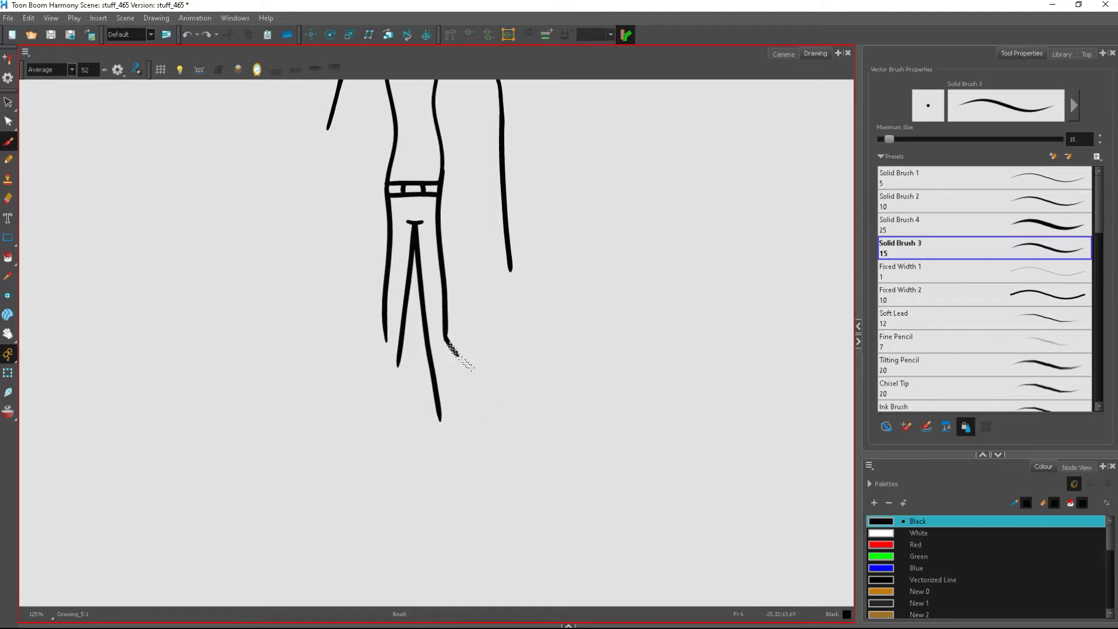
{"action": "left_click_drag", "start_coordinate": [473, 369], "coordinate": [503, 388]}
{"action": "scroll", "coordinate": [499, 536], "scroll_direction": "down", "scroll_amount": 2}
{"action": "scroll", "coordinate": [499, 466], "scroll_direction": "up", "scroll_amount": 1}
{"action": "mouse_move", "coordinate": [499, 465]}
{"action": "left_mouse_down"}
{"action": "mouse_move", "coordinate": [466, 223]}
{"action": "mouse_move", "coordinate": [473, 368]}
{"action": "mouse_move", "coordinate": [500, 464]}
{"action": "left_mouse_up"}
{"action": "left_click", "coordinate": [187, 35]}
{"action": "scroll", "coordinate": [514, 432], "scroll_direction": "down", "scroll_amount": 1}
{"action": "scroll", "coordinate": [516, 424], "scroll_direction": "up", "scroll_amount": 2}
{"action": "left_click", "coordinate": [187, 34]}
{"action": "left_click", "coordinate": [186, 34]}
{"action": "left_click", "coordinate": [206, 34]}
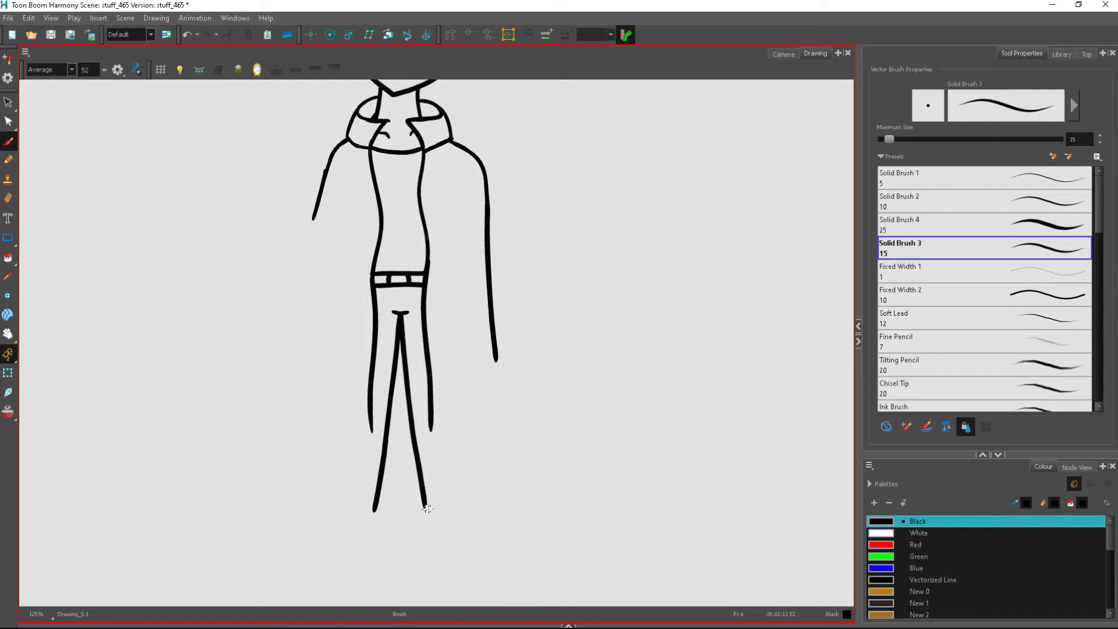
Draw flared outer trouser lines from the belt and close both legs with hems at the bottom
{"action": "mouse_move", "coordinate": [331, 459]}
{"action": "left_mouse_down"}
{"action": "mouse_move", "coordinate": [319, 481]}
{"action": "mouse_move", "coordinate": [375, 504]}
{"action": "left_mouse_up"}
{"action": "left_click", "coordinate": [187, 35]}
{"action": "left_click", "coordinate": [187, 35]}
{"action": "left_click", "coordinate": [187, 35]}
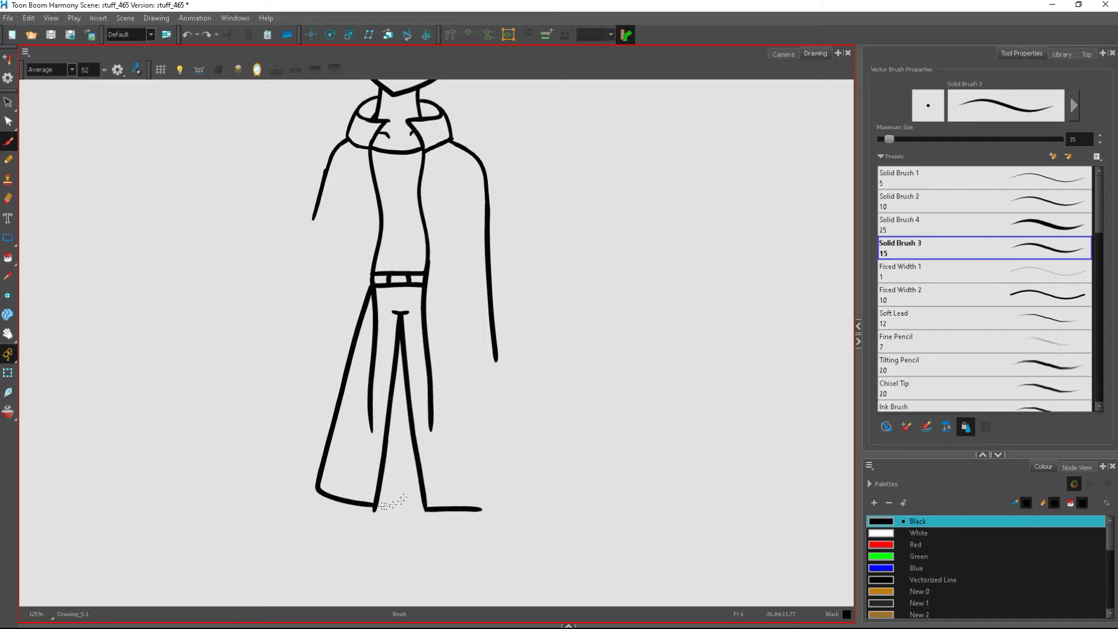
{"action": "mouse_move", "coordinate": [467, 433]}
{"action": "left_mouse_down"}
{"action": "mouse_move", "coordinate": [430, 286]}
{"action": "mouse_move", "coordinate": [474, 530]}
{"action": "left_mouse_up"}
{"action": "scroll", "coordinate": [405, 347], "scroll_direction": "down", "scroll_amount": 2}
{"action": "scroll", "coordinate": [418, 312], "scroll_direction": "up", "scroll_amount": 2}
{"action": "left_click", "coordinate": [190, 35]}
Select the trouser leg lines, stretch them downward to lengthen the legs, and clear the selection
{"action": "key", "text": "alt+s"}
{"action": "mouse_move", "coordinate": [253, 476]}
{"action": "left_mouse_down"}
{"action": "mouse_move", "coordinate": [332, 546]}
{"action": "mouse_move", "coordinate": [280, 517]}
{"action": "left_mouse_up"}
{"action": "scroll", "coordinate": [417, 448], "scroll_direction": "down", "scroll_amount": 5}
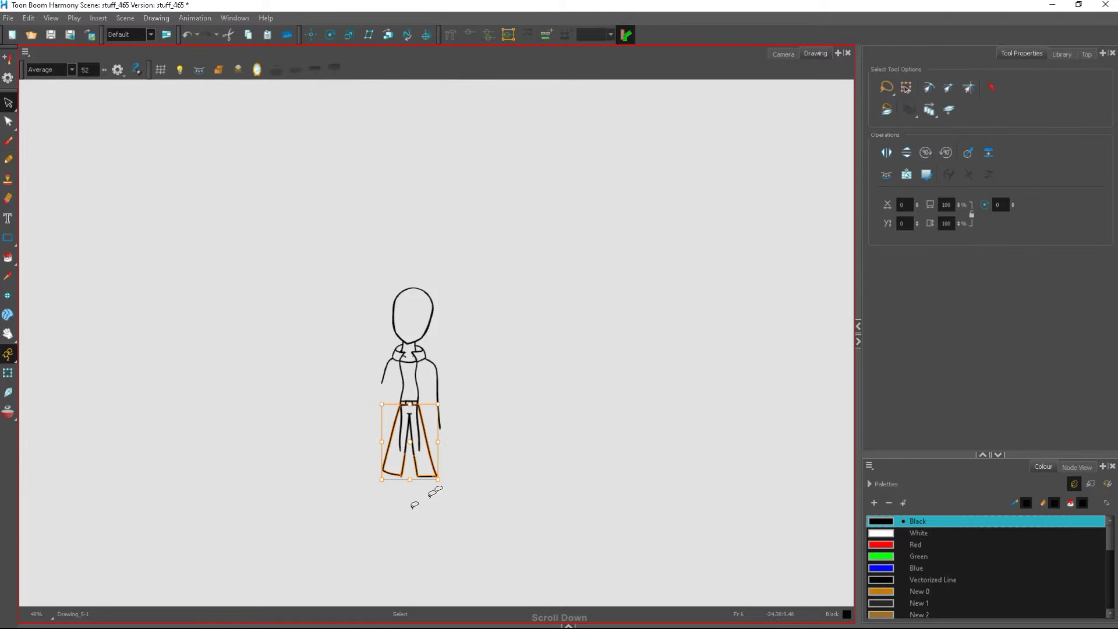
{"action": "scroll", "coordinate": [403, 524], "scroll_direction": "up", "scroll_amount": 3}
{"action": "left_click_drag", "start_coordinate": [427, 435], "coordinate": [427, 467]}
{"action": "left_click", "coordinate": [532, 424]}
{"action": "left_click", "coordinate": [429, 359]}
{"action": "scroll", "coordinate": [428, 360], "scroll_direction": "up", "scroll_amount": 2}
{"action": "mouse_move", "coordinate": [423, 398]}
{"action": "left_mouse_down"}
{"action": "mouse_move", "coordinate": [422, 454]}
{"action": "mouse_move", "coordinate": [464, 544]}
{"action": "left_mouse_up"}
{"action": "left_click", "coordinate": [571, 428]}
{"action": "scroll", "coordinate": [464, 317], "scroll_direction": "down", "scroll_amount": 2}
Draw both long coat tails with curved hems and continue their outer edges up to the underarms
{"action": "key", "text": "alt+b"}
{"action": "scroll", "coordinate": [464, 317], "scroll_direction": "up", "scroll_amount": 3}
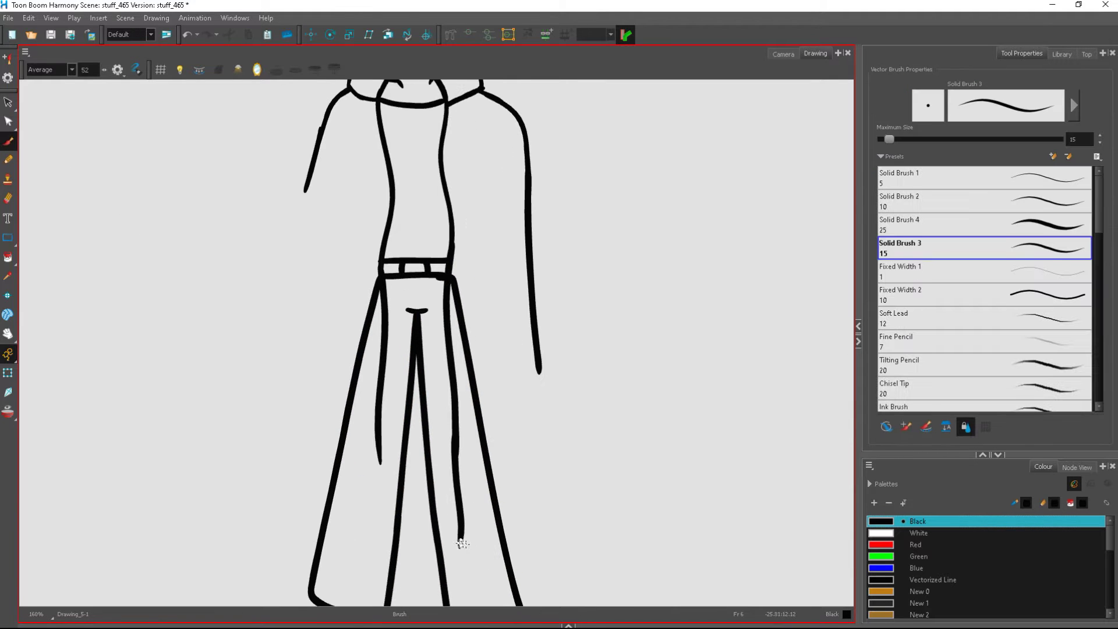
{"action": "mouse_move", "coordinate": [537, 563]}
{"action": "left_mouse_down"}
{"action": "mouse_move", "coordinate": [504, 409]}
{"action": "mouse_move", "coordinate": [469, 133]}
{"action": "left_mouse_up"}
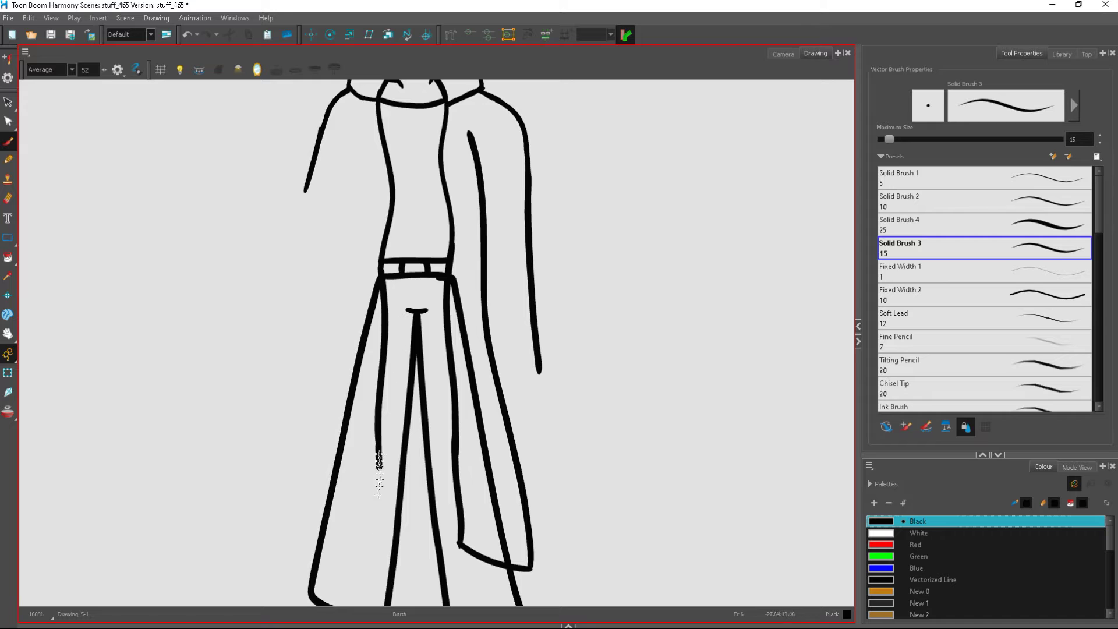
{"action": "left_click_drag", "start_coordinate": [380, 449], "coordinate": [366, 542]}
{"action": "left_click_drag", "start_coordinate": [302, 562], "coordinate": [364, 143]}
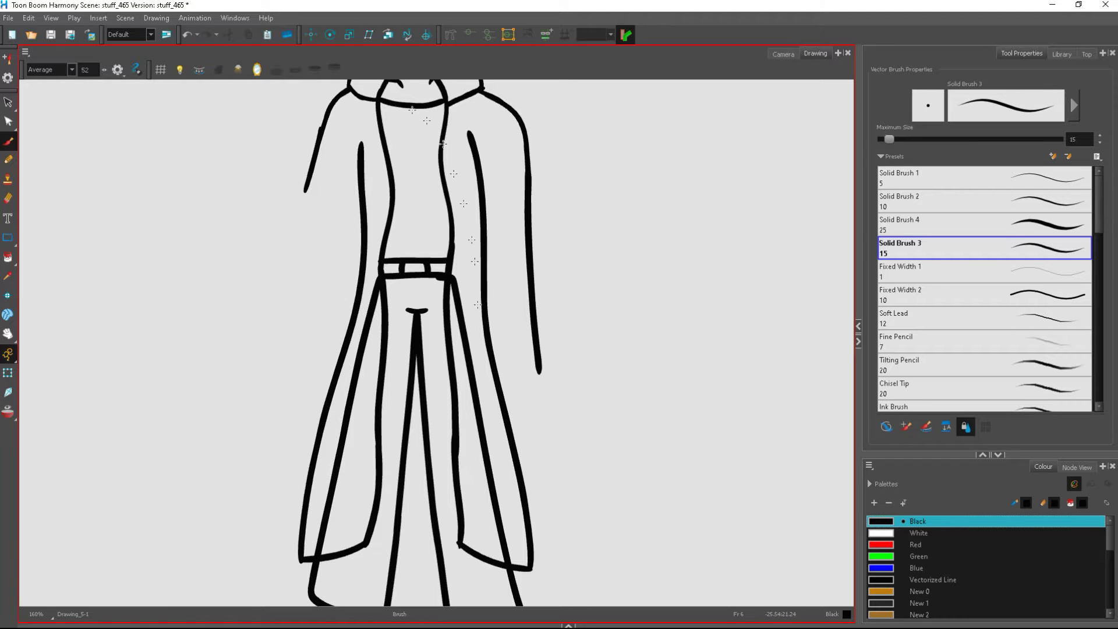
{"action": "scroll", "coordinate": [464, 346], "scroll_direction": "down", "scroll_amount": 3}
{"action": "scroll", "coordinate": [464, 346], "scroll_direction": "up", "scroll_amount": 3}
Erase the trouser outlines hidden behind the coat tails and clean up the overlapping line ends
{"action": "key", "text": "alt+e"}
{"action": "left_click_drag", "start_coordinate": [445, 340], "coordinate": [495, 603]}
{"action": "scroll", "coordinate": [477, 500], "scroll_direction": "down", "scroll_amount": 3}
{"action": "scroll", "coordinate": [477, 499], "scroll_direction": "up", "scroll_amount": 4}
{"action": "left_click_drag", "start_coordinate": [315, 153], "coordinate": [246, 460]}
{"action": "scroll", "coordinate": [240, 488], "scroll_direction": "down", "scroll_amount": 3}
{"action": "scroll", "coordinate": [378, 569], "scroll_direction": "up", "scroll_amount": 5}
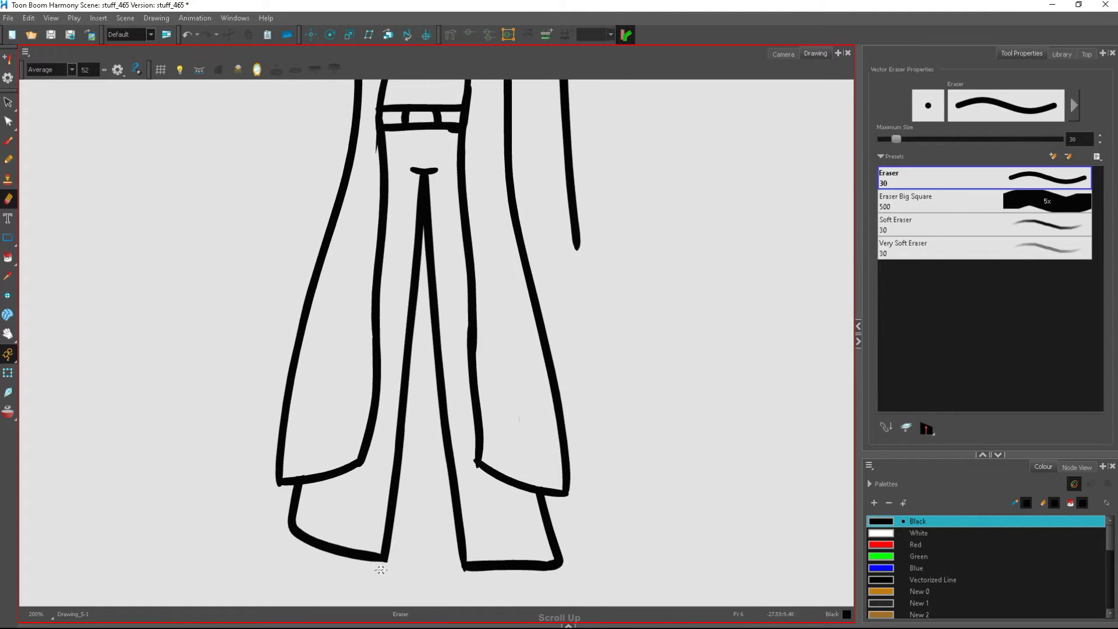
{"action": "left_click_drag", "start_coordinate": [442, 457], "coordinate": [452, 484]}
{"action": "scroll", "coordinate": [437, 561], "scroll_direction": "down", "scroll_amount": 6}
{"action": "scroll", "coordinate": [435, 350], "scroll_direction": "up", "scroll_amount": 3}
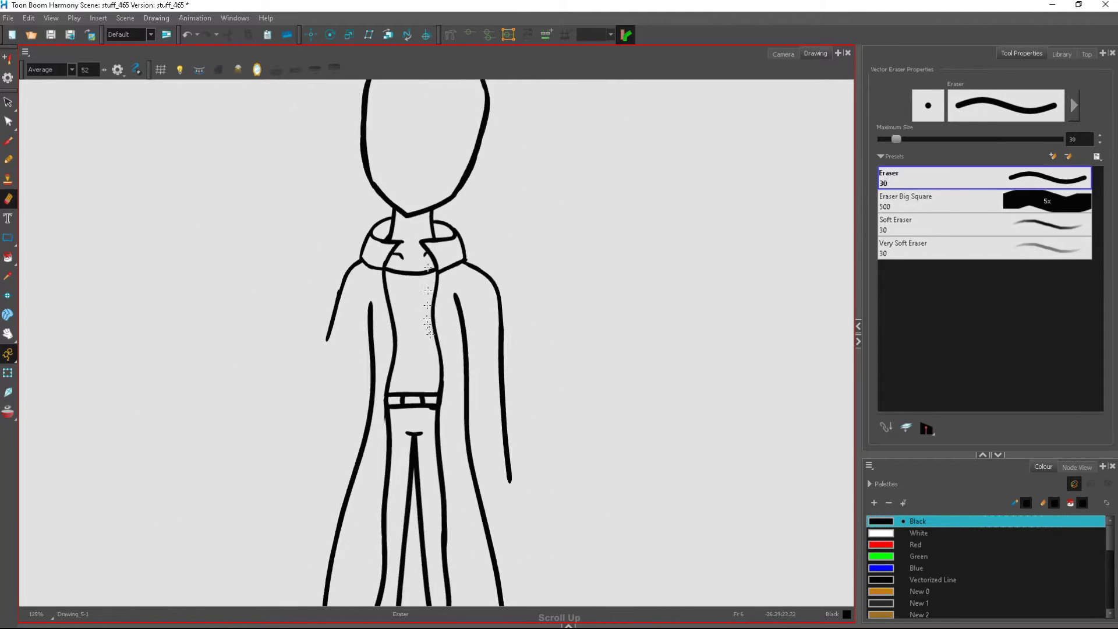
Close the end of the right sleeve with a curved brush stroke reaching the coat edge
{"action": "left_click", "coordinate": [10, 139]}
{"action": "left_click_drag", "start_coordinate": [531, 520], "coordinate": [504, 537]}
{"action": "scroll", "coordinate": [519, 512], "scroll_direction": "down", "scroll_amount": 2}
{"action": "scroll", "coordinate": [477, 478], "scroll_direction": "up", "scroll_amount": 4}
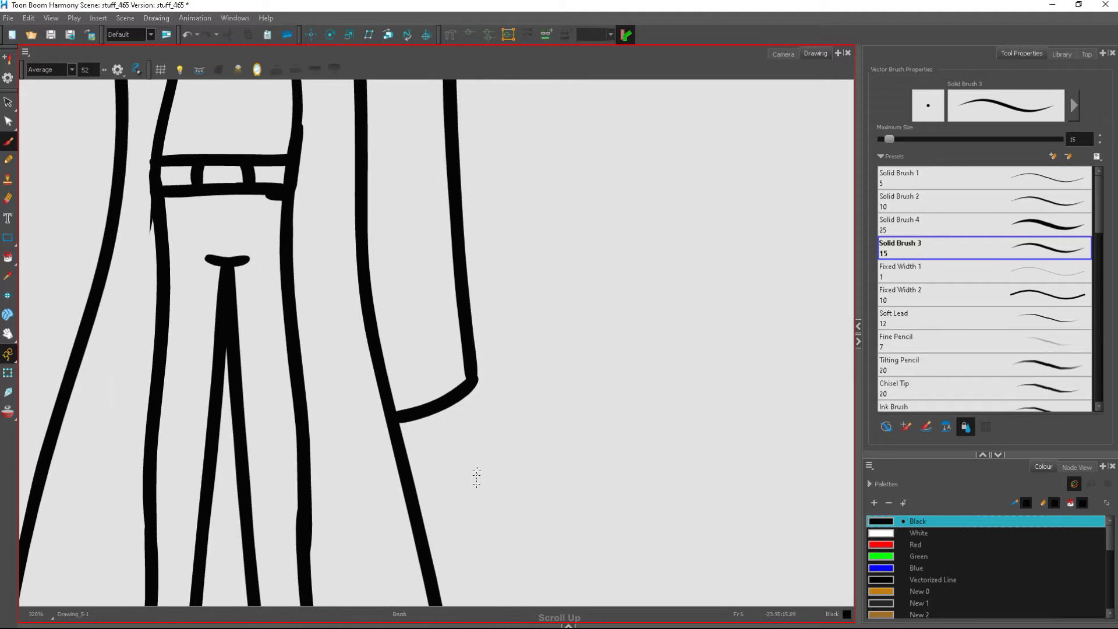
Try a small hand with curled fingers below the right sleeve opening, and undo it
{"action": "mouse_move", "coordinate": [412, 418]}
{"action": "left_mouse_down"}
{"action": "mouse_move", "coordinate": [435, 454]}
{"action": "mouse_move", "coordinate": [433, 429]}
{"action": "mouse_move", "coordinate": [440, 455]}
{"action": "left_mouse_up"}
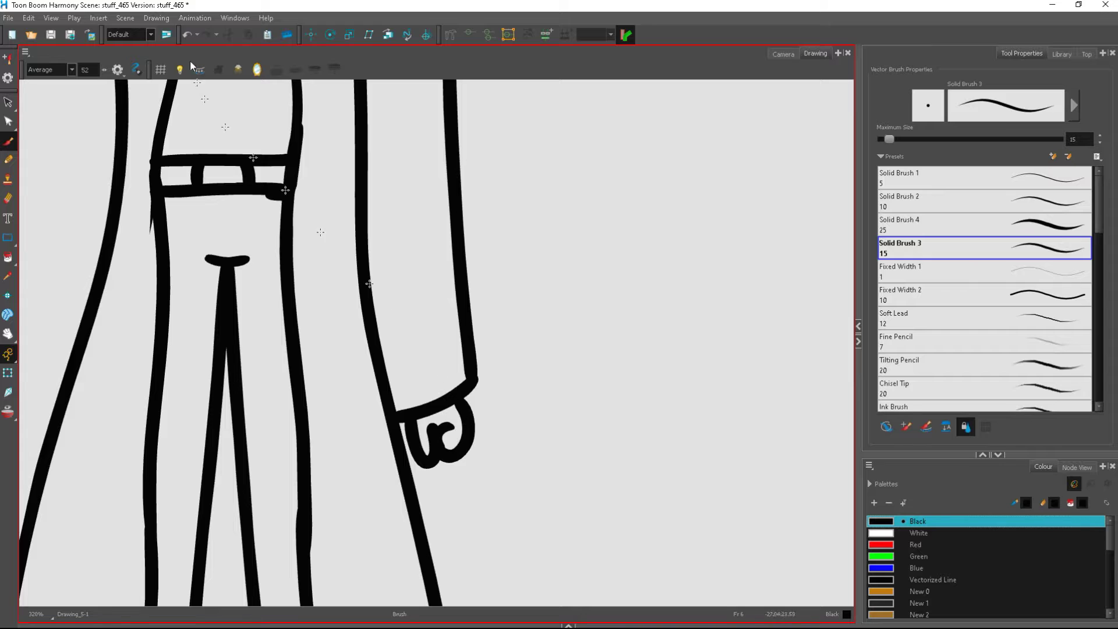
{"action": "key", "text": "ctrl+z"}
{"action": "key", "text": "ctrl+z"}
Try a larger spiral-shaped fist with a finger curve below the right sleeve opening
{"action": "scroll", "coordinate": [486, 502], "scroll_direction": "up", "scroll_amount": 2}
{"action": "mouse_move", "coordinate": [448, 334]}
{"action": "left_mouse_down"}
{"action": "mouse_move", "coordinate": [484, 456]}
{"action": "mouse_move", "coordinate": [435, 474]}
{"action": "mouse_move", "coordinate": [449, 403]}
{"action": "left_mouse_up"}
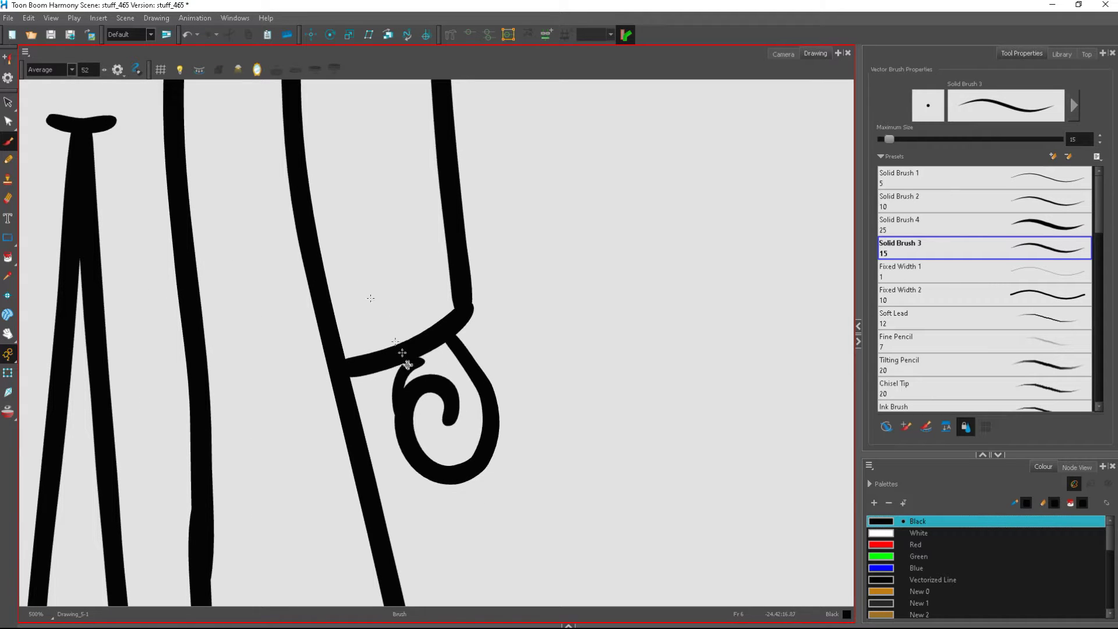
{"action": "mouse_move", "coordinate": [367, 372]}
{"action": "left_mouse_down"}
{"action": "mouse_move", "coordinate": [382, 461]}
{"action": "mouse_move", "coordinate": [408, 414]}
{"action": "mouse_move", "coordinate": [446, 437]}
{"action": "left_mouse_up"}
{"action": "scroll", "coordinate": [462, 381], "scroll_direction": "up", "scroll_amount": 2}
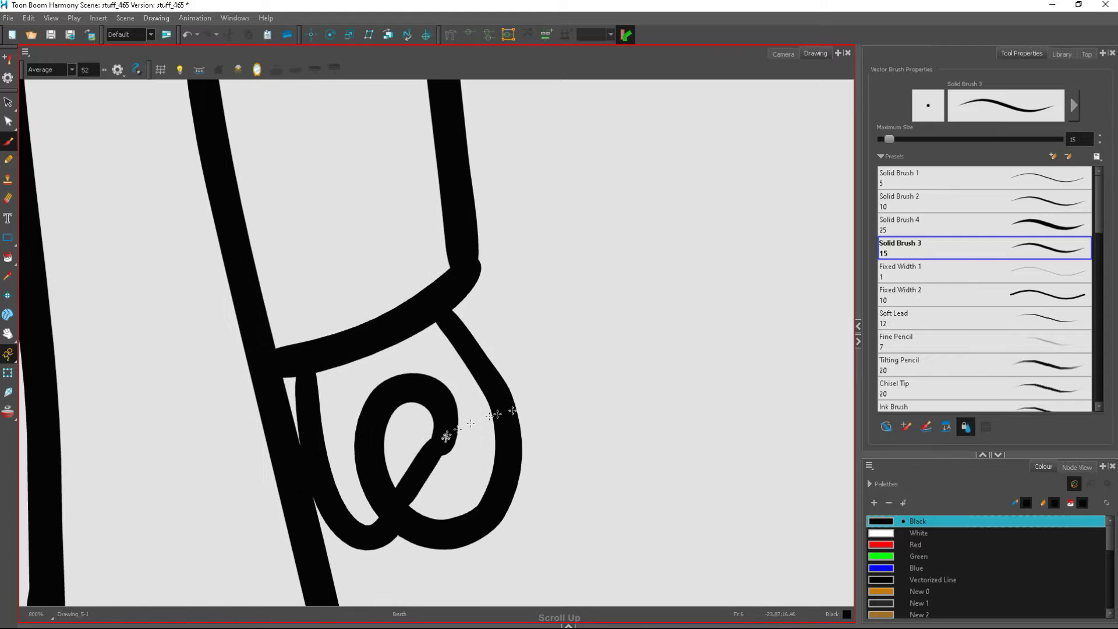
{"action": "left_click_drag", "start_coordinate": [323, 456], "coordinate": [360, 449]}
Try filling the fist with black using the Paint tool, and undo the fill
{"action": "left_click", "coordinate": [9, 259]}
{"action": "left_click", "coordinate": [383, 365]}
{"action": "scroll", "coordinate": [388, 368], "scroll_direction": "down", "scroll_amount": 1}
{"action": "scroll", "coordinate": [419, 384], "scroll_direction": "up", "scroll_amount": 1}
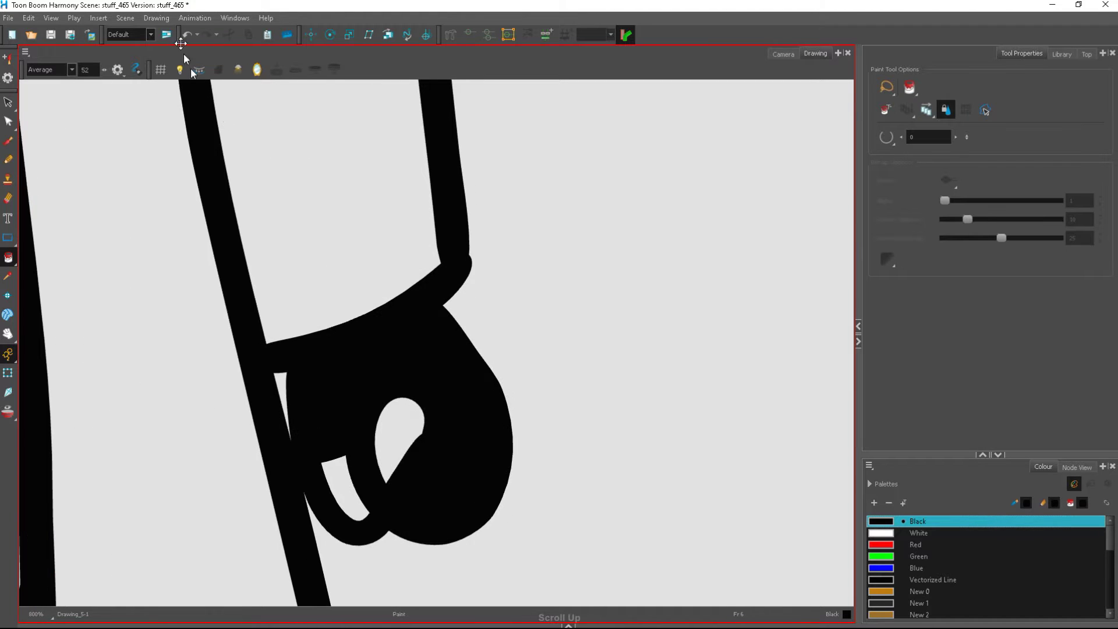
{"action": "triple_click", "coordinate": [189, 40]}
Try more finger strokes over the fist, and undo the whole hand back to the bare sleeve
{"action": "key", "text": "alt+b"}
{"action": "mouse_move", "coordinate": [348, 454]}
{"action": "left_mouse_down"}
{"action": "mouse_move", "coordinate": [414, 369]}
{"action": "mouse_move", "coordinate": [430, 385]}
{"action": "left_mouse_up"}
{"action": "left_click_drag", "start_coordinate": [385, 482], "coordinate": [445, 446]}
{"action": "key", "text": "ctrl+z"}
{"action": "mouse_move", "coordinate": [431, 511]}
{"action": "left_mouse_down"}
{"action": "mouse_move", "coordinate": [429, 438]}
{"action": "mouse_move", "coordinate": [460, 498]}
{"action": "mouse_move", "coordinate": [430, 354]}
{"action": "mouse_move", "coordinate": [377, 343]}
{"action": "mouse_move", "coordinate": [327, 447]}
{"action": "left_mouse_up"}
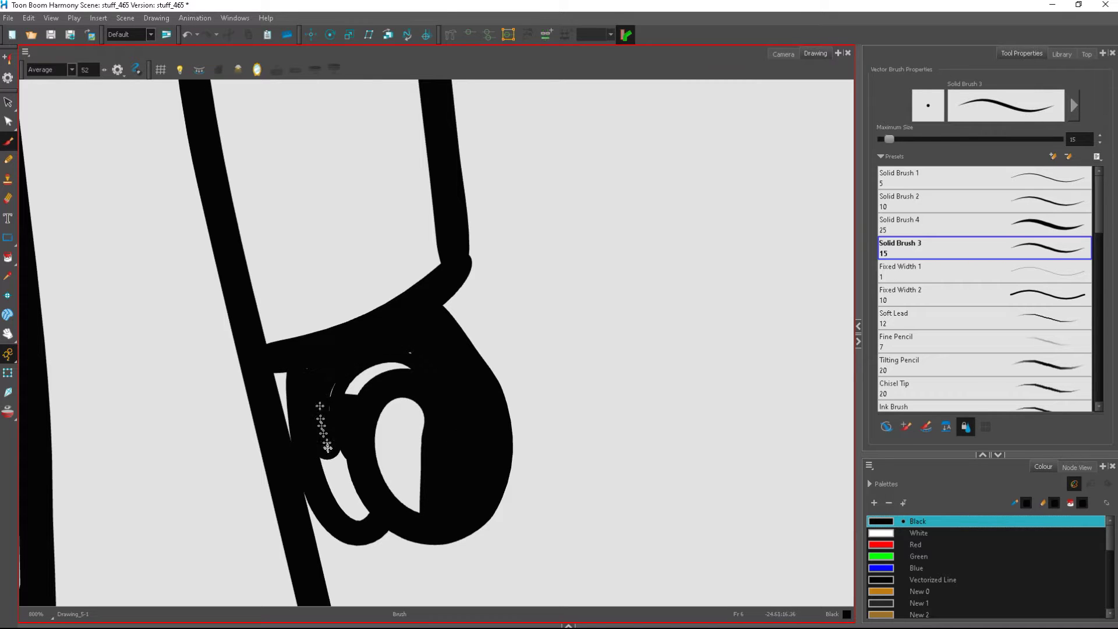
{"action": "scroll", "coordinate": [507, 513], "scroll_direction": "down", "scroll_amount": 3}
{"action": "left_click", "coordinate": [187, 35]}
{"action": "left_click", "coordinate": [189, 36]}
{"action": "left_click", "coordinate": [188, 35]}
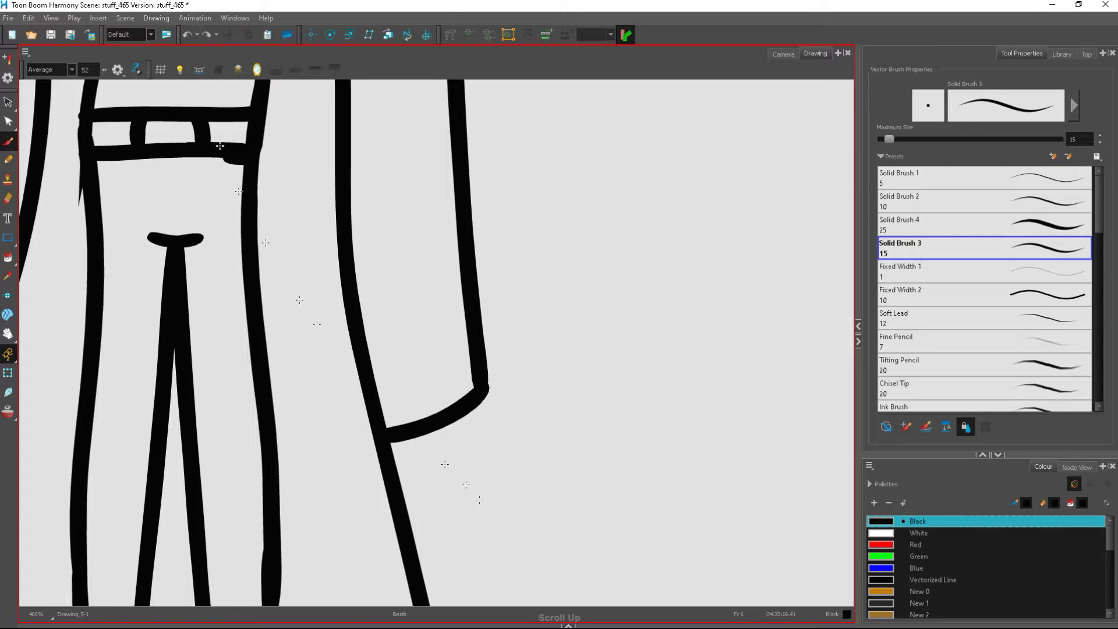
Draw a curved hand outline with a pointed tip and a short inner finger line below the right sleeve
{"action": "scroll", "coordinate": [446, 466], "scroll_direction": "up", "scroll_amount": 2}
{"action": "left_click_drag", "start_coordinate": [424, 425], "coordinate": [426, 465]}
{"action": "key", "text": "ctrl+z"}
{"action": "mouse_move", "coordinate": [422, 409]}
{"action": "left_mouse_down"}
{"action": "mouse_move", "coordinate": [454, 474]}
{"action": "mouse_move", "coordinate": [497, 401]}
{"action": "mouse_move", "coordinate": [454, 348]}
{"action": "left_mouse_up"}
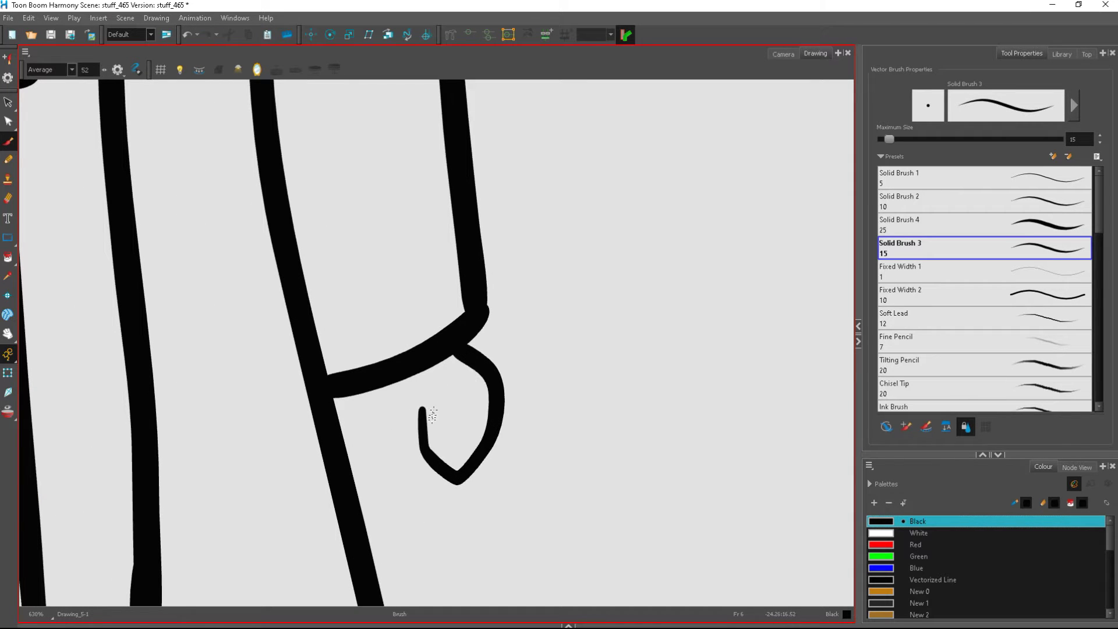
{"action": "mouse_move", "coordinate": [459, 428]}
{"action": "left_mouse_down"}
{"action": "mouse_move", "coordinate": [466, 400]}
{"action": "mouse_move", "coordinate": [441, 396]}
{"action": "mouse_move", "coordinate": [417, 450]}
{"action": "left_mouse_up"}
{"action": "key", "text": "ctrl+z"}
{"action": "mouse_move", "coordinate": [440, 489]}
{"action": "left_mouse_down"}
{"action": "mouse_move", "coordinate": [390, 468]}
{"action": "mouse_move", "coordinate": [373, 394]}
{"action": "left_mouse_up"}
{"action": "left_click", "coordinate": [187, 35]}
{"action": "left_click", "coordinate": [187, 35]}
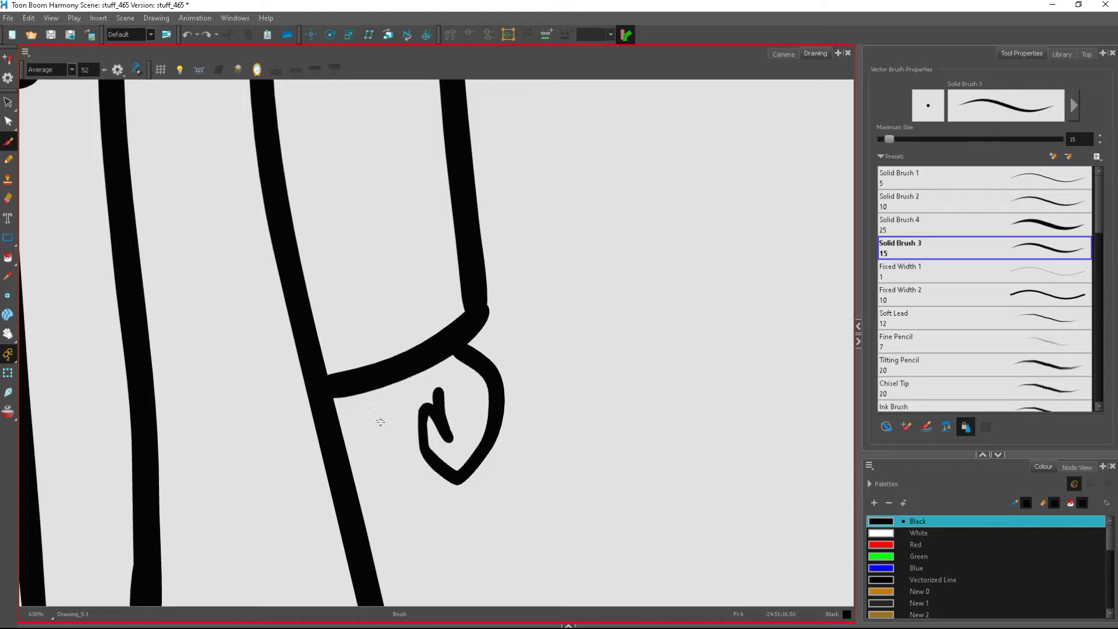
Add the second rounded finger beside the hand outline and draw the crossing finger lines
{"action": "left_click_drag", "start_coordinate": [371, 392], "coordinate": [428, 389]}
{"action": "left_click_drag", "start_coordinate": [420, 449], "coordinate": [459, 348]}
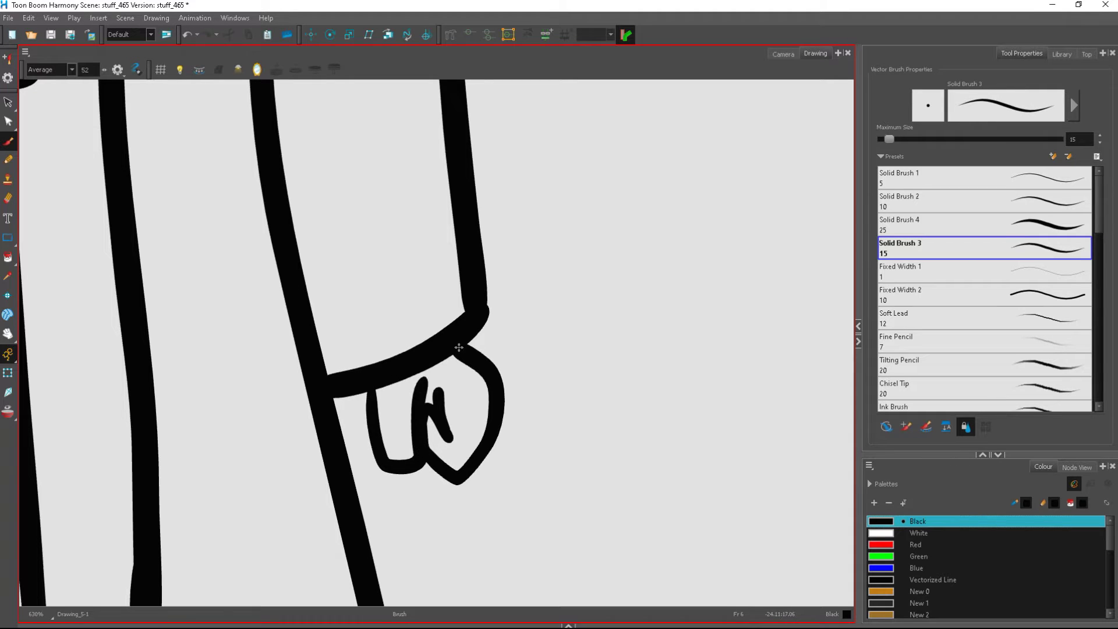
{"action": "left_click_drag", "start_coordinate": [450, 435], "coordinate": [478, 447]}
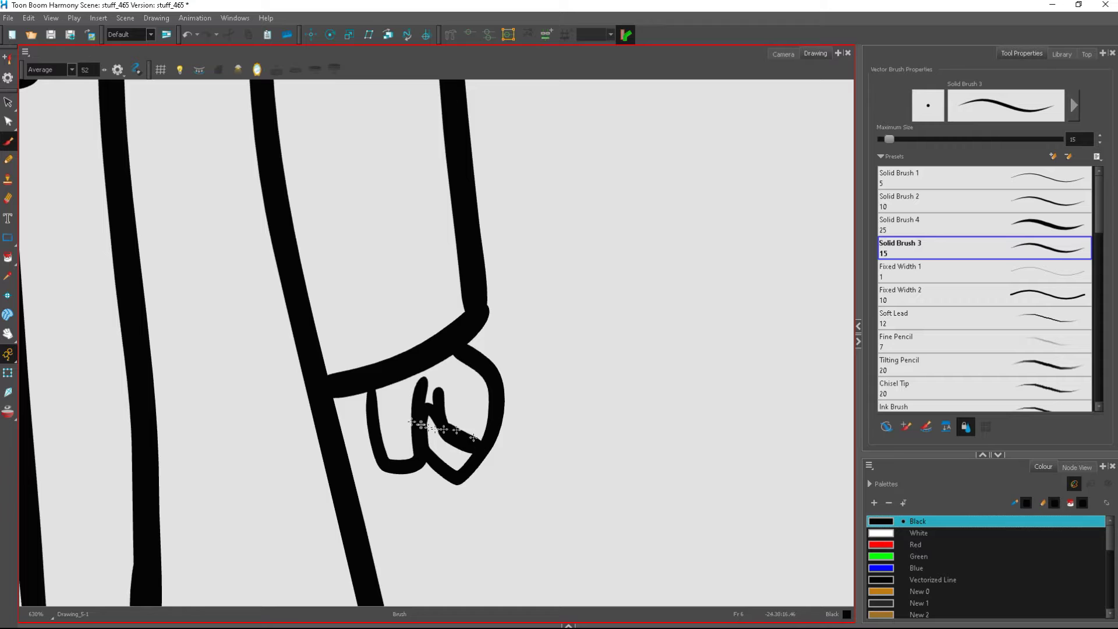
{"action": "left_click_drag", "start_coordinate": [377, 420], "coordinate": [422, 407]}
{"action": "scroll", "coordinate": [573, 436], "scroll_direction": "down", "scroll_amount": 5}
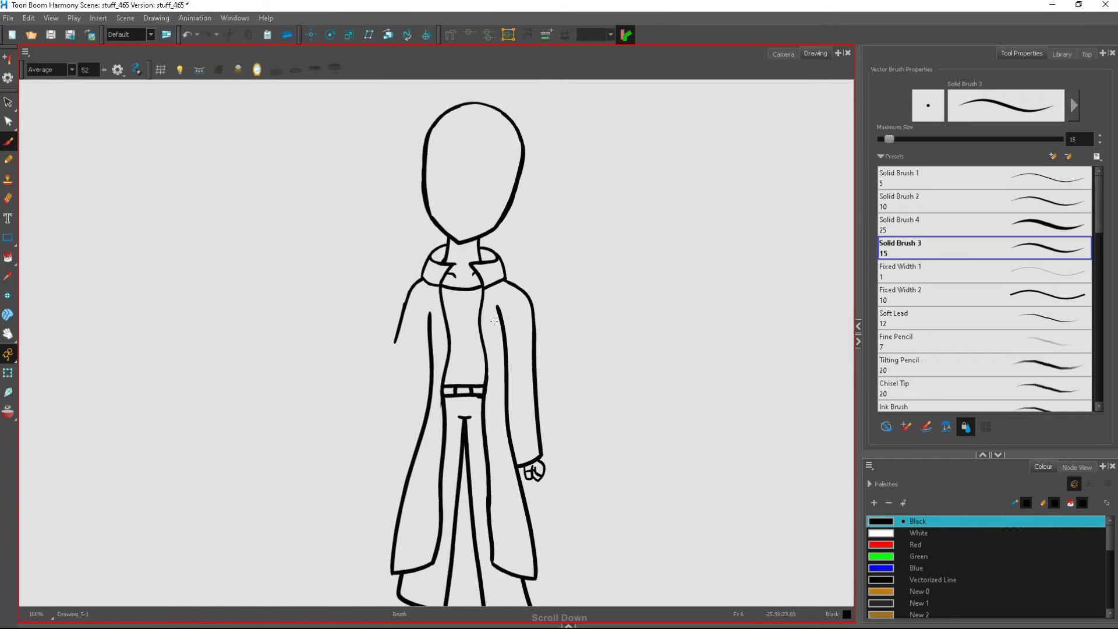
Select the hand below the right sleeve with the Select tool, adjust it against the cuff, and clear the selection
{"action": "scroll", "coordinate": [524, 448], "scroll_direction": "up", "scroll_amount": 3}
{"action": "key", "text": "alt+s"}
{"action": "left_click", "coordinate": [518, 431]}
{"action": "mouse_move", "coordinate": [542, 489]}
{"action": "left_mouse_down"}
{"action": "mouse_move", "coordinate": [564, 508]}
{"action": "mouse_move", "coordinate": [523, 466]}
{"action": "left_mouse_up"}
{"action": "left_click", "coordinate": [619, 460]}
{"action": "scroll", "coordinate": [536, 507], "scroll_direction": "down", "scroll_amount": 2}
{"action": "scroll", "coordinate": [510, 477], "scroll_direction": "up", "scroll_amount": 4}
{"action": "left_click", "coordinate": [498, 497]}
{"action": "right_click", "coordinate": [507, 497]}
{"action": "left_click", "coordinate": [563, 282]}
{"action": "scroll", "coordinate": [590, 489], "scroll_direction": "down", "scroll_amount": 3}
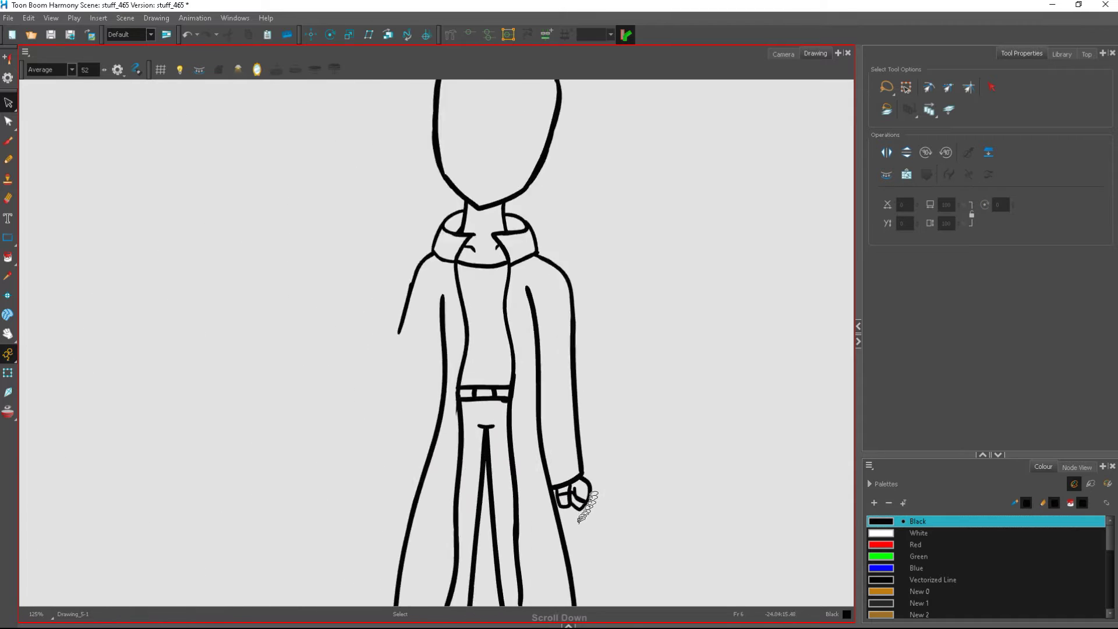
Try first brush outlines for the lower part of the left sleeve, and undo them
{"action": "scroll", "coordinate": [502, 389], "scroll_direction": "up", "scroll_amount": 1}
{"action": "left_click", "coordinate": [9, 142]}
{"action": "mouse_move", "coordinate": [397, 349]}
{"action": "left_mouse_down"}
{"action": "mouse_move", "coordinate": [333, 493]}
{"action": "mouse_move", "coordinate": [424, 546]}
{"action": "left_mouse_up"}
{"action": "scroll", "coordinate": [428, 512], "scroll_direction": "down", "scroll_amount": 1}
{"action": "scroll", "coordinate": [472, 559], "scroll_direction": "up", "scroll_amount": 1}
{"action": "left_click", "coordinate": [188, 34]}
{"action": "mouse_move", "coordinate": [388, 288]}
{"action": "left_mouse_down"}
{"action": "mouse_move", "coordinate": [317, 434]}
{"action": "mouse_move", "coordinate": [387, 490]}
{"action": "mouse_move", "coordinate": [443, 378]}
{"action": "left_mouse_up"}
{"action": "scroll", "coordinate": [382, 491], "scroll_direction": "down", "scroll_amount": 3}
{"action": "scroll", "coordinate": [283, 162], "scroll_direction": "up", "scroll_amount": 3}
{"action": "left_click", "coordinate": [188, 34]}
{"action": "left_click", "coordinate": [188, 34]}
Try wider flared shapes for the left sleeve with a hem running toward the coat, and undo them
{"action": "left_click_drag", "start_coordinate": [382, 288], "coordinate": [287, 429]}
{"action": "left_click", "coordinate": [188, 34]}
{"action": "left_click_drag", "start_coordinate": [393, 306], "coordinate": [285, 357]}
{"action": "mouse_move", "coordinate": [285, 358]}
{"action": "left_mouse_down"}
{"action": "mouse_move", "coordinate": [351, 420]}
{"action": "mouse_move", "coordinate": [431, 355]}
{"action": "left_mouse_up"}
{"action": "left_click", "coordinate": [188, 35]}
{"action": "left_click", "coordinate": [189, 36]}
{"action": "left_click", "coordinate": [192, 38]}
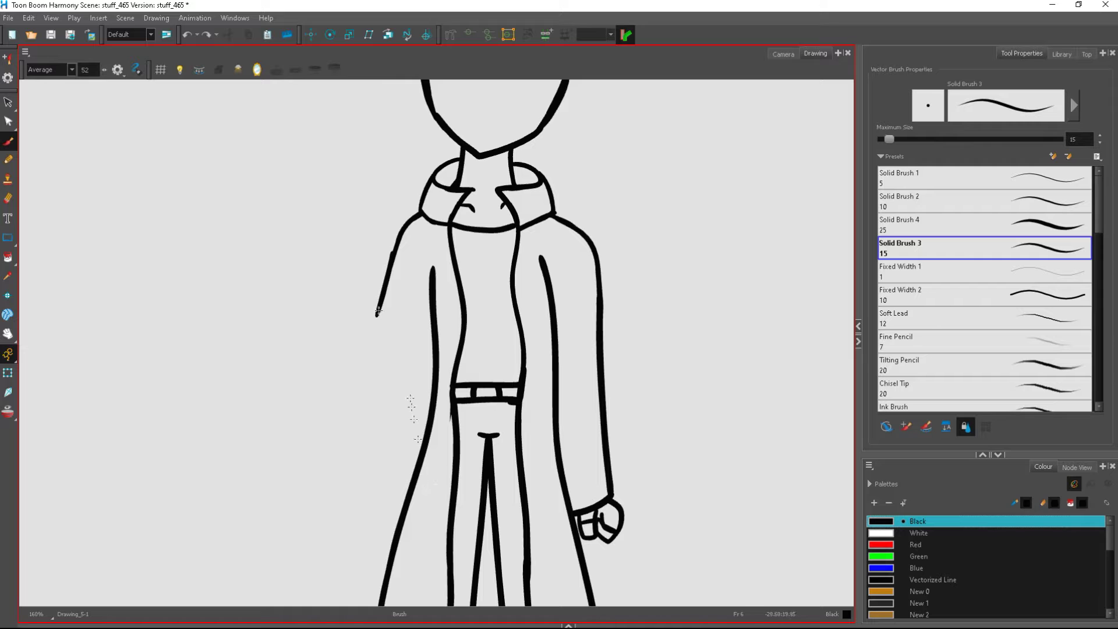
{"action": "left_click_drag", "start_coordinate": [340, 426], "coordinate": [436, 384]}
{"action": "left_click", "coordinate": [191, 37]}
Draw the left sleeve's slanted outer edge and a curved hem reaching the side of the coat
{"action": "mouse_move", "coordinate": [379, 306]}
{"action": "left_mouse_down"}
{"action": "mouse_move", "coordinate": [406, 467]}
{"action": "mouse_move", "coordinate": [424, 453]}
{"action": "left_mouse_up"}
{"action": "scroll", "coordinate": [518, 348], "scroll_direction": "down", "scroll_amount": 3}
{"action": "scroll", "coordinate": [454, 416], "scroll_direction": "up", "scroll_amount": 2}
{"action": "scroll", "coordinate": [455, 443], "scroll_direction": "down", "scroll_amount": 3}
{"action": "scroll", "coordinate": [458, 396], "scroll_direction": "up", "scroll_amount": 4}
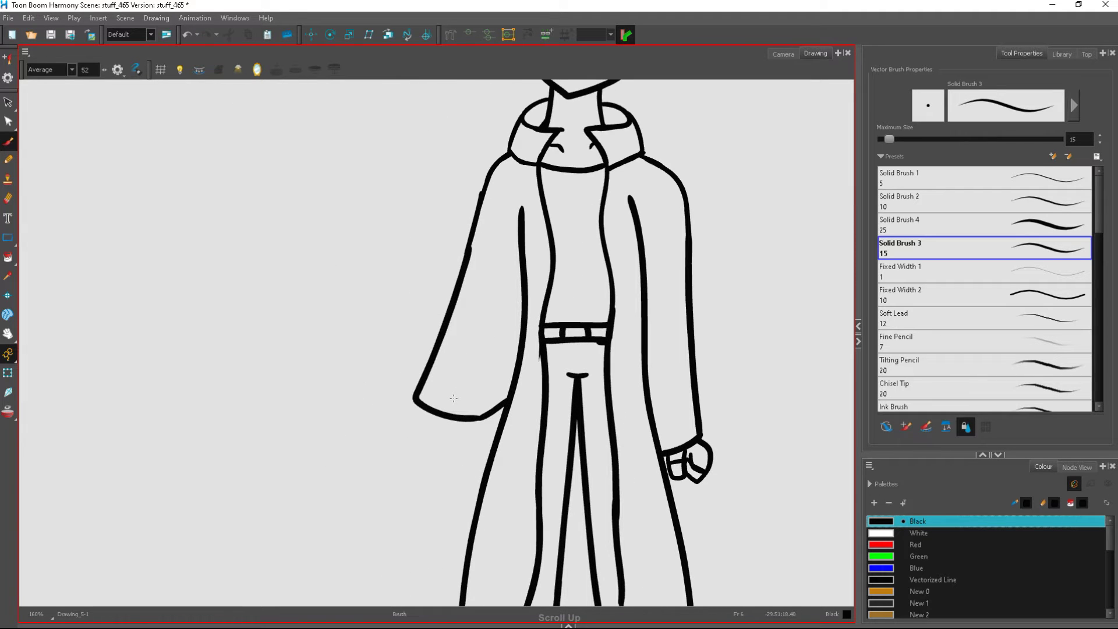
{"action": "scroll", "coordinate": [397, 461], "scroll_direction": "down", "scroll_amount": 1}
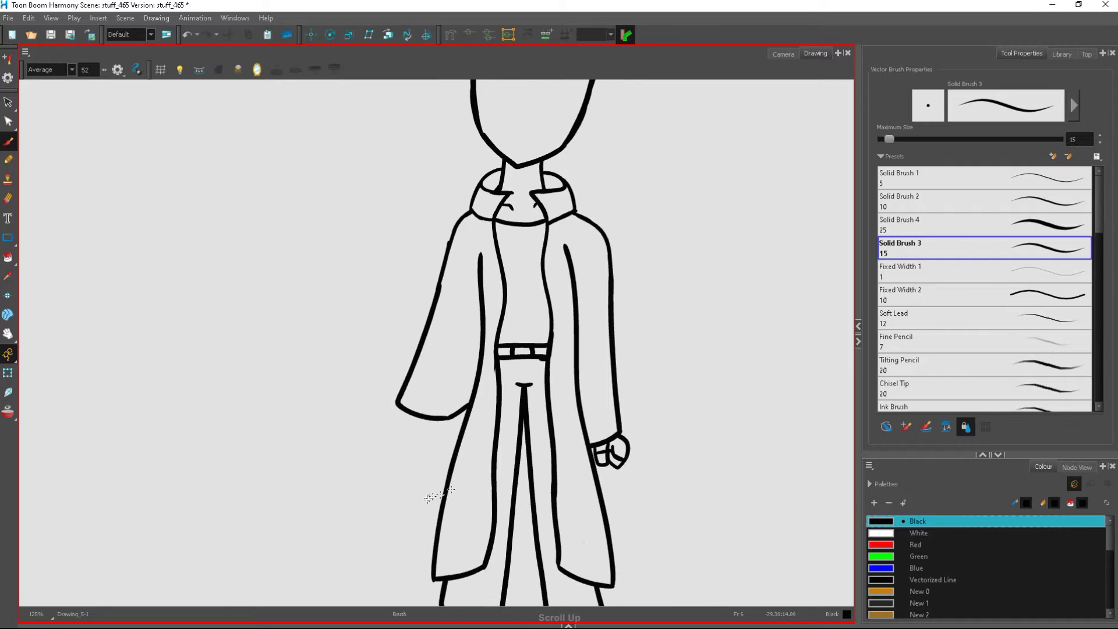
Draw two long parallel diagonal lines with a capped upper end across the body as a weapon's staff
{"action": "left_click_drag", "start_coordinate": [325, 474], "coordinate": [673, 163]}
{"action": "scroll", "coordinate": [629, 236], "scroll_direction": "up", "scroll_amount": 1}
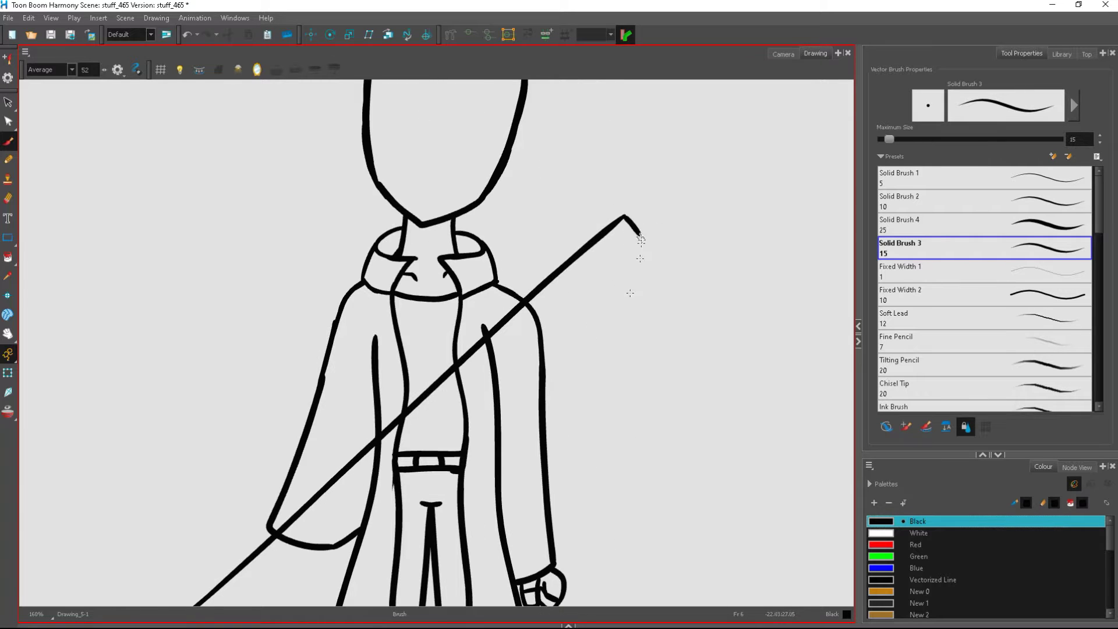
{"action": "scroll", "coordinate": [640, 258], "scroll_direction": "down", "scroll_amount": 2}
{"action": "left_click_drag", "start_coordinate": [639, 258], "coordinate": [280, 582]}
{"action": "scroll", "coordinate": [525, 343], "scroll_direction": "down", "scroll_amount": 2}
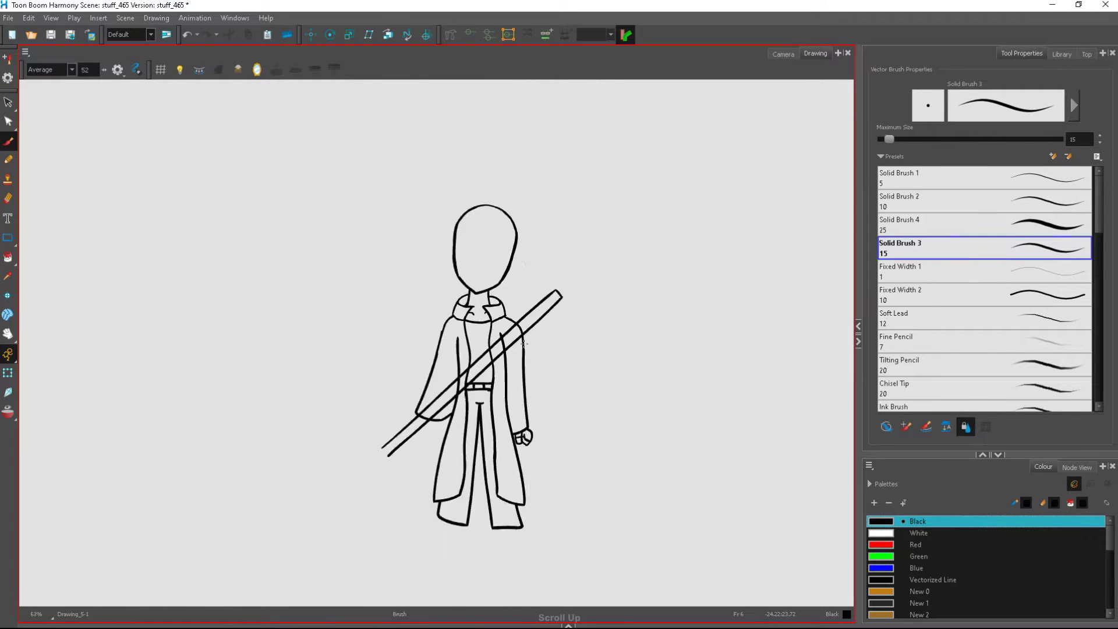
Erase the staff lines overlapping the coat, torso and left sleeve with the size 30 eraser
{"action": "scroll", "coordinate": [524, 344], "scroll_direction": "up", "scroll_amount": 4}
{"action": "key", "text": "alt+e"}
{"action": "left_click_drag", "start_coordinate": [470, 343], "coordinate": [484, 398]}
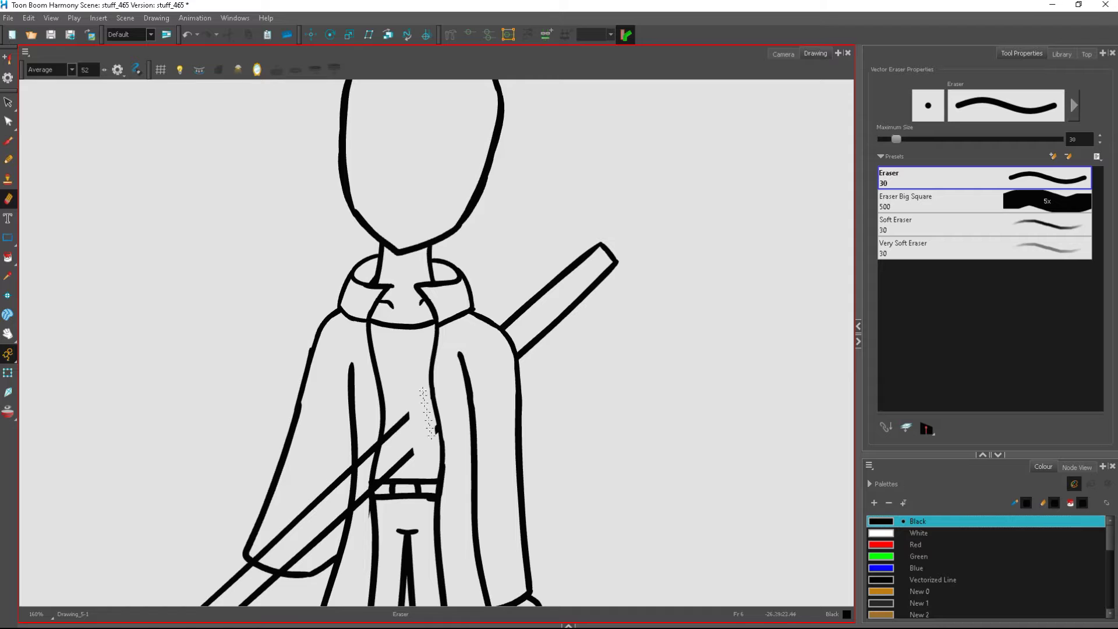
{"action": "scroll", "coordinate": [401, 444], "scroll_direction": "up", "scroll_amount": 3}
{"action": "left_click_drag", "start_coordinate": [402, 470], "coordinate": [360, 505]}
{"action": "scroll", "coordinate": [410, 429], "scroll_direction": "down", "scroll_amount": 3}
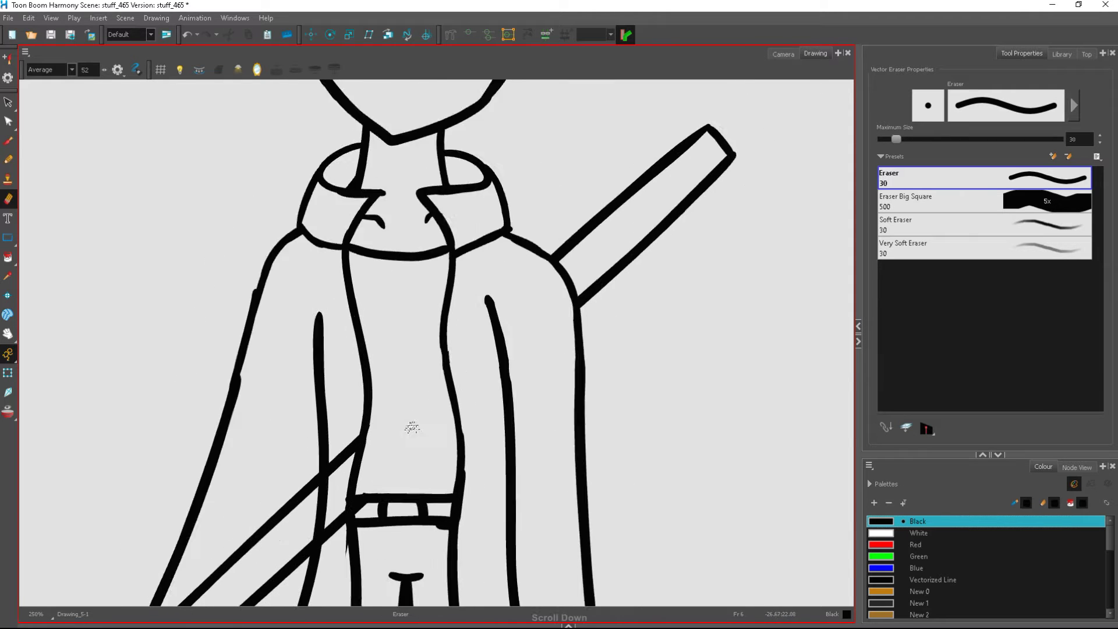
{"action": "left_click_drag", "start_coordinate": [372, 451], "coordinate": [364, 465]}
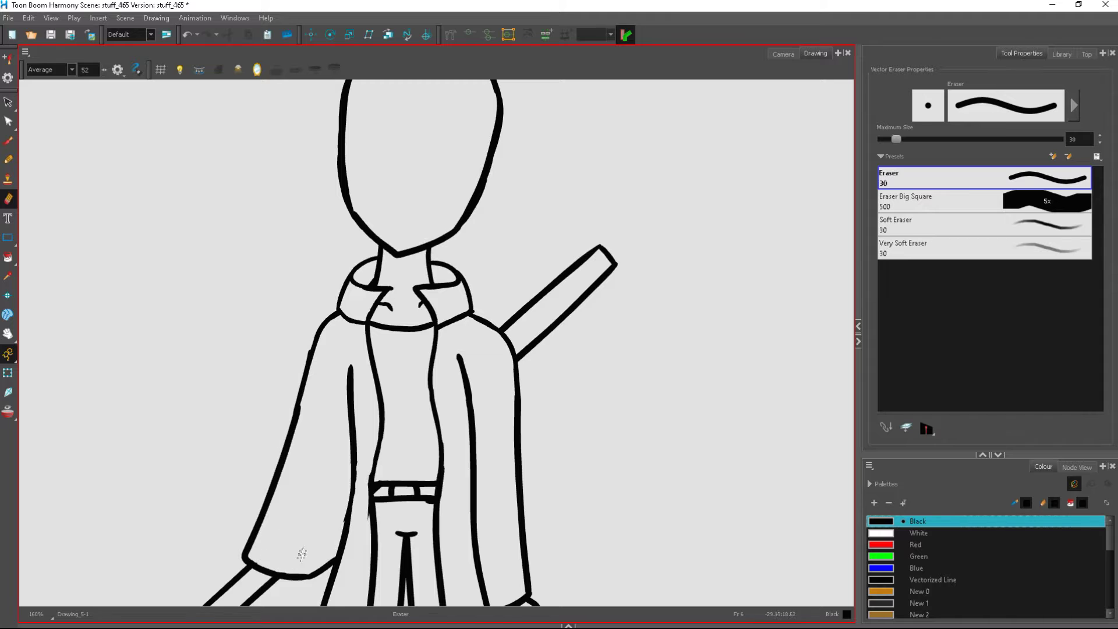
{"action": "scroll", "coordinate": [569, 332], "scroll_direction": "down", "scroll_amount": 3}
Redraw the staff's two lower lines with the brush, extending diagonally down from the left sleeve
{"action": "scroll", "coordinate": [386, 501], "scroll_direction": "up", "scroll_amount": 3}
{"action": "left_click", "coordinate": [8, 141]}
{"action": "left_click_drag", "start_coordinate": [430, 402], "coordinate": [269, 529]}
{"action": "key", "text": "ctrl+z"}
{"action": "left_click_drag", "start_coordinate": [434, 401], "coordinate": [293, 516]}
{"action": "left_click_drag", "start_coordinate": [459, 412], "coordinate": [302, 539]}
Close the staff's lower end with an angled cap and a short band line across it, undoing stray strokes
{"action": "scroll", "coordinate": [479, 289], "scroll_direction": "down", "scroll_amount": 3}
{"action": "scroll", "coordinate": [379, 401], "scroll_direction": "up", "scroll_amount": 2}
{"action": "mouse_move", "coordinate": [380, 401]}
{"action": "left_mouse_down"}
{"action": "mouse_move", "coordinate": [351, 432]}
{"action": "mouse_move", "coordinate": [391, 416]}
{"action": "left_mouse_up"}
{"action": "scroll", "coordinate": [394, 401], "scroll_direction": "down", "scroll_amount": 3}
{"action": "mouse_move", "coordinate": [376, 398]}
{"action": "left_mouse_down"}
{"action": "mouse_move", "coordinate": [449, 468]}
{"action": "mouse_move", "coordinate": [362, 400]}
{"action": "left_mouse_up"}
{"action": "scroll", "coordinate": [495, 460], "scroll_direction": "up", "scroll_amount": 1}
{"action": "scroll", "coordinate": [460, 495], "scroll_direction": "down", "scroll_amount": 2}
{"action": "scroll", "coordinate": [481, 460], "scroll_direction": "up", "scroll_amount": 2}
{"action": "left_click", "coordinate": [186, 34]}
{"action": "left_click", "coordinate": [187, 34]}
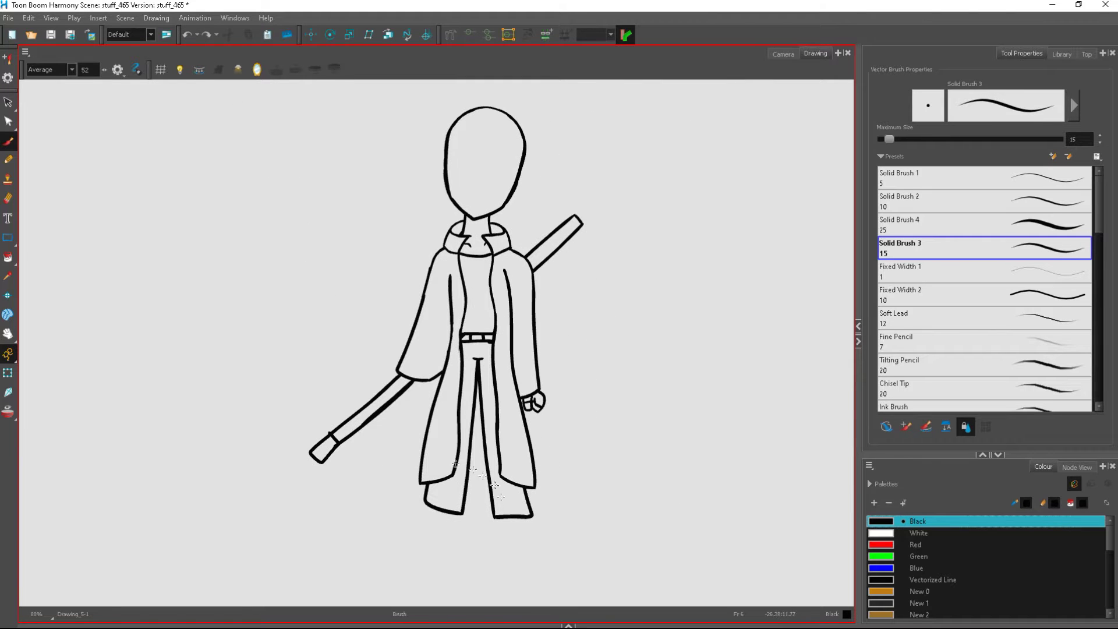
Try drawing box-shaped shoes with short ankle lines below both trouser legs
{"action": "scroll", "coordinate": [495, 466], "scroll_direction": "down", "scroll_amount": 3}
{"action": "scroll", "coordinate": [516, 501], "scroll_direction": "up", "scroll_amount": 7}
{"action": "mouse_move", "coordinate": [461, 410]}
{"action": "left_mouse_down"}
{"action": "mouse_move", "coordinate": [463, 469]}
{"action": "mouse_move", "coordinate": [529, 432]}
{"action": "mouse_move", "coordinate": [464, 450]}
{"action": "left_mouse_up"}
{"action": "left_click", "coordinate": [187, 34]}
{"action": "scroll", "coordinate": [537, 409], "scroll_direction": "down", "scroll_amount": 2}
{"action": "scroll", "coordinate": [532, 434], "scroll_direction": "up", "scroll_amount": 2}
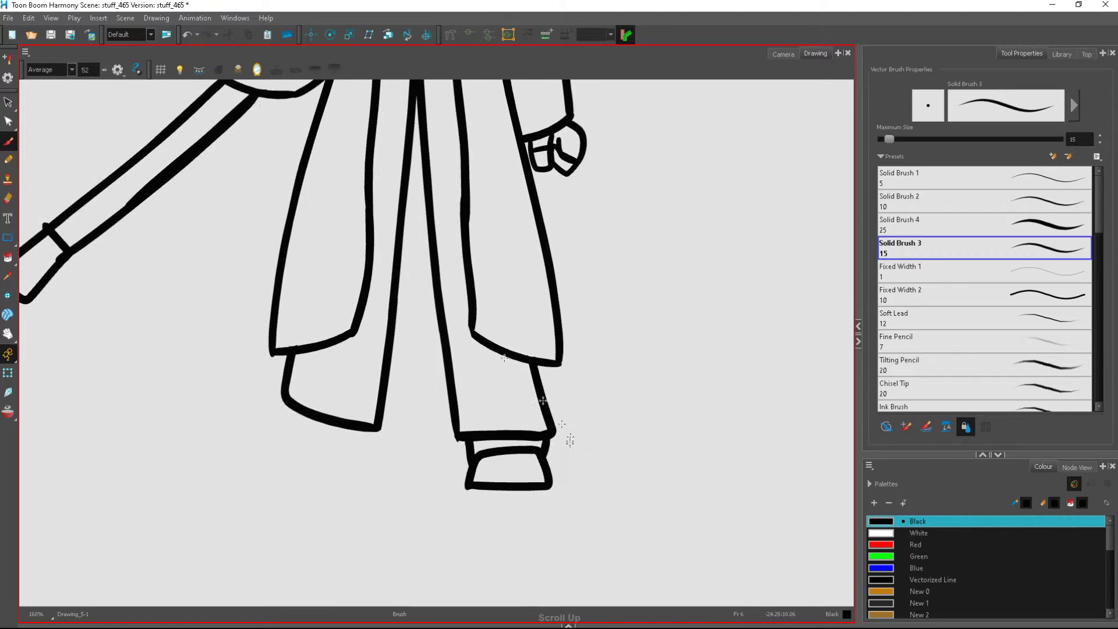
{"action": "scroll", "coordinate": [583, 533], "scroll_direction": "down", "scroll_amount": 1}
{"action": "scroll", "coordinate": [583, 533], "scroll_direction": "up", "scroll_amount": 1}
{"action": "mouse_move", "coordinate": [445, 524]}
{"action": "left_mouse_down"}
{"action": "mouse_move", "coordinate": [368, 520]}
{"action": "mouse_move", "coordinate": [447, 488]}
{"action": "left_mouse_up"}
{"action": "scroll", "coordinate": [433, 435], "scroll_direction": "down", "scroll_amount": 3}
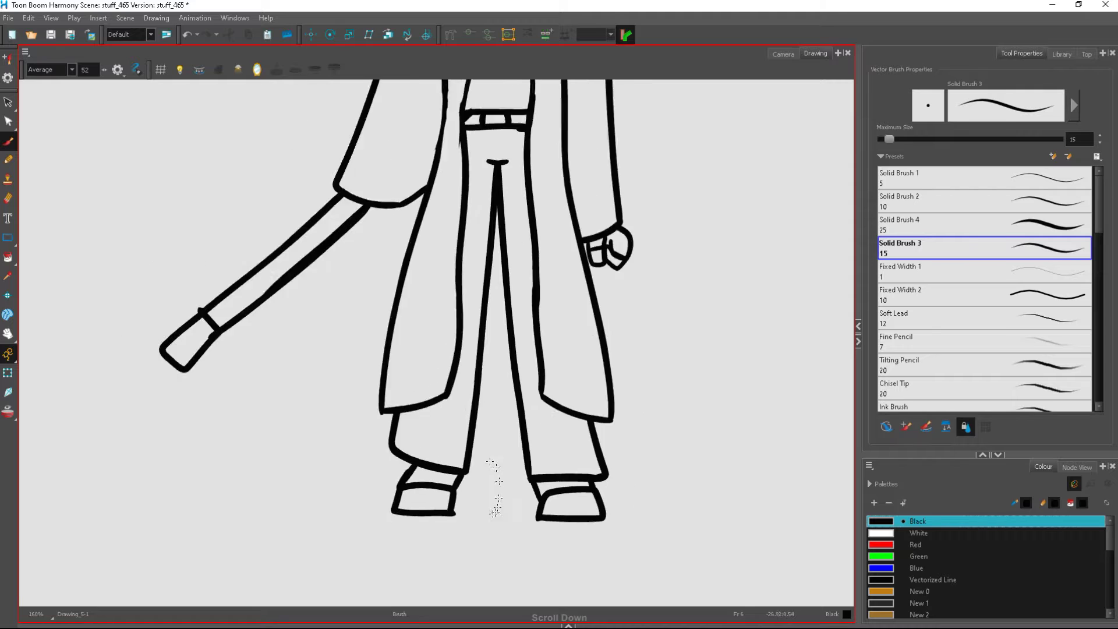
Undo the box-shaped shoes and draw a rounded heeled shoe under the left leg and a flat-soled shoe under the right
{"action": "scroll", "coordinate": [547, 512], "scroll_direction": "up", "scroll_amount": 3}
{"action": "left_click", "coordinate": [187, 37]}
{"action": "left_click", "coordinate": [187, 36]}
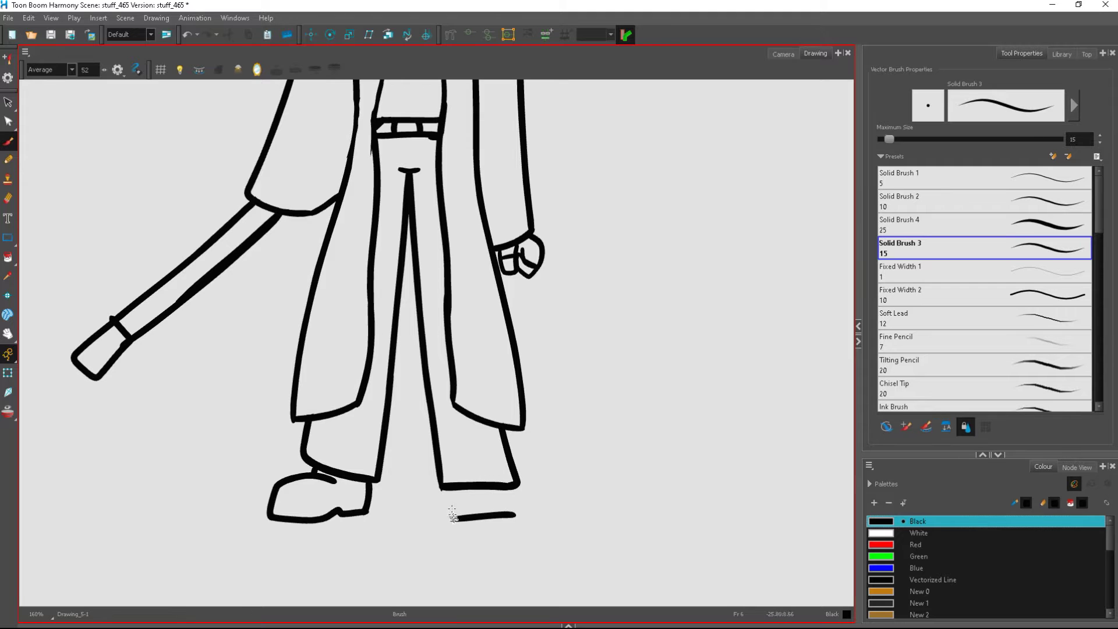
{"action": "scroll", "coordinate": [515, 497], "scroll_direction": "down", "scroll_amount": 4}
{"action": "scroll", "coordinate": [374, 474], "scroll_direction": "up", "scroll_amount": 4}
Try curved outlines for a scythe blade rising from the staff's lower end, and undo them
{"action": "mouse_move", "coordinate": [390, 519]}
{"action": "left_mouse_down"}
{"action": "mouse_move", "coordinate": [312, 379]}
{"action": "mouse_move", "coordinate": [337, 232]}
{"action": "mouse_move", "coordinate": [407, 495]}
{"action": "left_mouse_up"}
{"action": "left_click", "coordinate": [188, 35]}
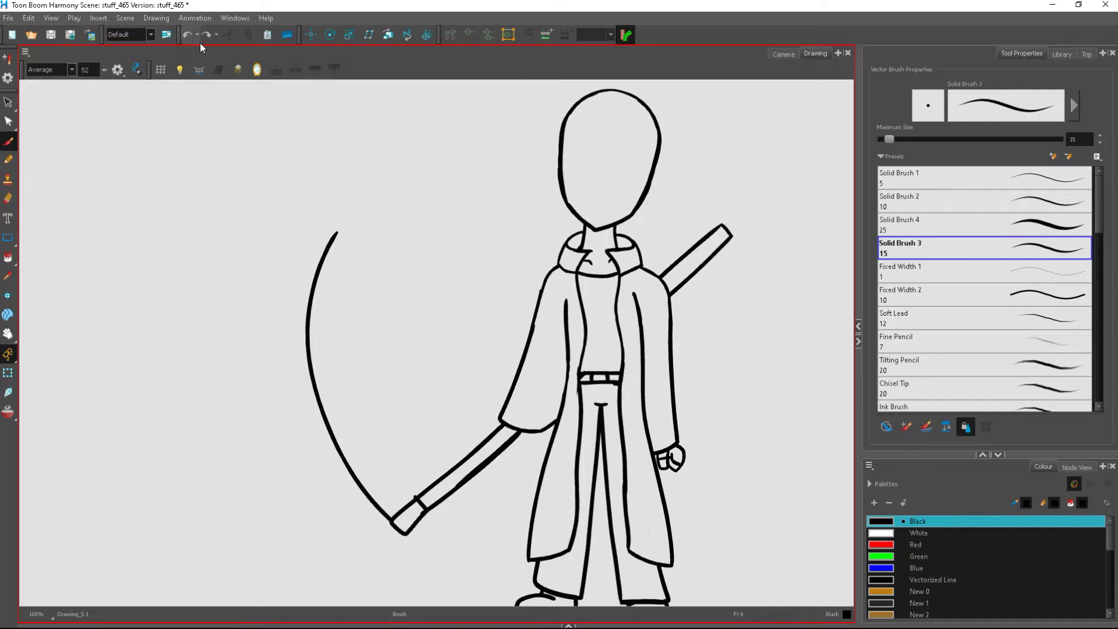
{"action": "mouse_move", "coordinate": [364, 404]}
{"action": "left_mouse_down"}
{"action": "mouse_move", "coordinate": [340, 216]}
{"action": "mouse_move", "coordinate": [376, 425]}
{"action": "mouse_move", "coordinate": [425, 510]}
{"action": "left_mouse_up"}
{"action": "left_click", "coordinate": [187, 34]}
{"action": "scroll", "coordinate": [368, 338], "scroll_direction": "down", "scroll_amount": 2}
{"action": "scroll", "coordinate": [379, 287], "scroll_direction": "up", "scroll_amount": 2}
{"action": "key", "text": "ctrl+z"}
{"action": "key", "text": "ctrl+z"}
Draw the scythe blade as two long curves rising from the staff's lower end and meeting in a point
{"action": "mouse_move", "coordinate": [285, 433]}
{"action": "left_mouse_down"}
{"action": "mouse_move", "coordinate": [243, 113]}
{"action": "mouse_move", "coordinate": [340, 438]}
{"action": "mouse_move", "coordinate": [386, 485]}
{"action": "mouse_move", "coordinate": [297, 327]}
{"action": "left_mouse_up"}
{"action": "scroll", "coordinate": [466, 515], "scroll_direction": "down", "scroll_amount": 3}
{"action": "scroll", "coordinate": [490, 515], "scroll_direction": "up", "scroll_amount": 2}
{"action": "left_click", "coordinate": [187, 35]}
{"action": "left_click", "coordinate": [188, 35]}
{"action": "scroll", "coordinate": [414, 362], "scroll_direction": "down", "scroll_amount": 5}
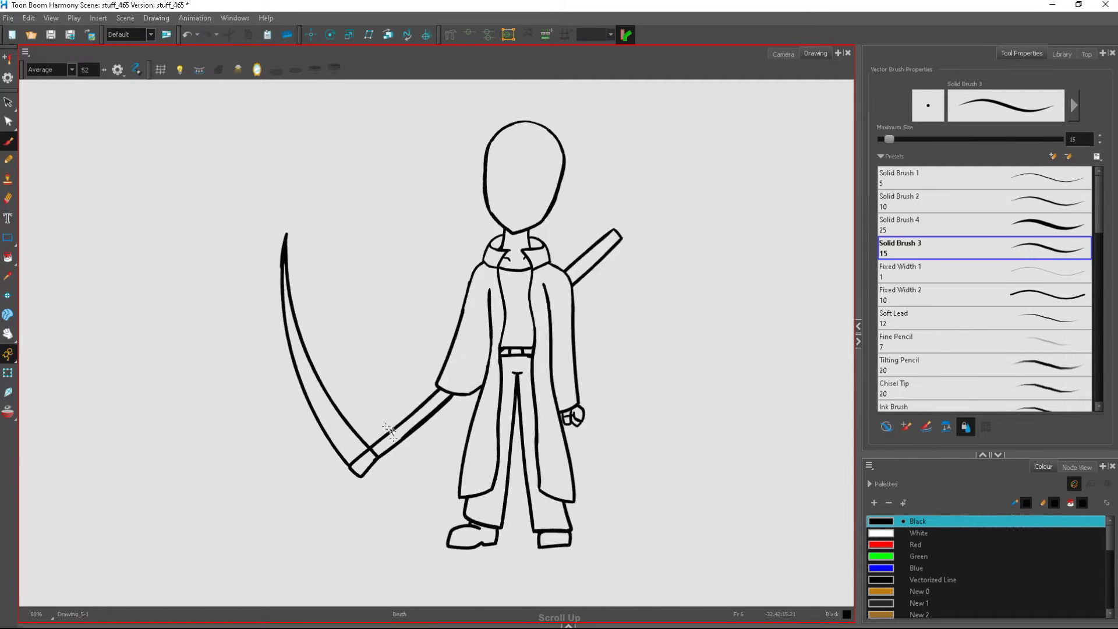
Draw a short pointed hook on the back of the scythe head, opposite the long blade
{"action": "scroll", "coordinate": [385, 393], "scroll_direction": "up", "scroll_amount": 3}
{"action": "mouse_move", "coordinate": [387, 475]}
{"action": "left_mouse_down"}
{"action": "mouse_move", "coordinate": [376, 512]}
{"action": "mouse_move", "coordinate": [407, 476]}
{"action": "left_mouse_up"}
{"action": "scroll", "coordinate": [472, 489], "scroll_direction": "up", "scroll_amount": 2}
{"action": "key", "text": "ctrl+z"}
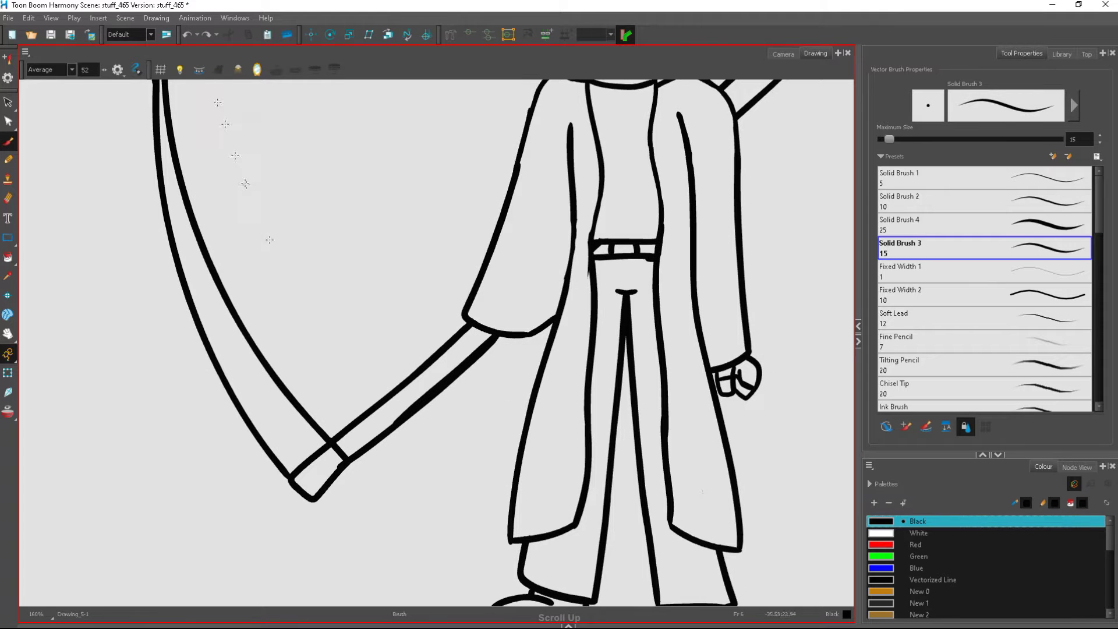
{"action": "scroll", "coordinate": [349, 465], "scroll_direction": "down", "scroll_amount": 3}
{"action": "scroll", "coordinate": [348, 457], "scroll_direction": "up", "scroll_amount": 4}
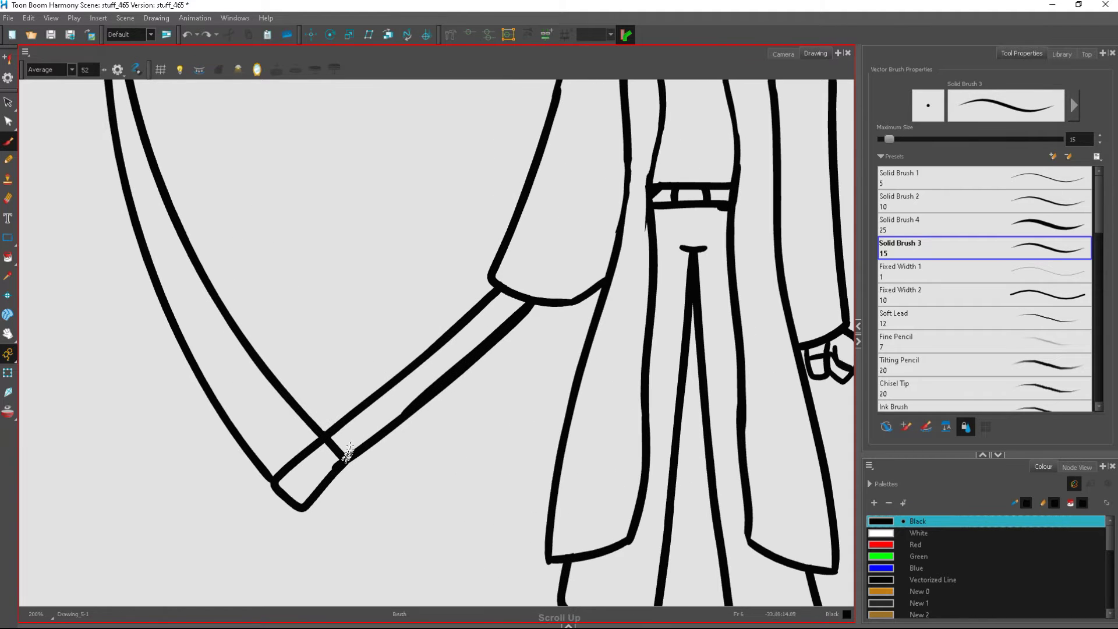
{"action": "left_click_drag", "start_coordinate": [406, 463], "coordinate": [328, 512]}
{"action": "scroll", "coordinate": [374, 512], "scroll_direction": "down", "scroll_amount": 6}
{"action": "scroll", "coordinate": [483, 361], "scroll_direction": "up", "scroll_amount": 2}
Thicken the staff's upper end with a curved cap stroke between its two corners
{"action": "scroll", "coordinate": [483, 361], "scroll_direction": "up", "scroll_amount": 9}
{"action": "mouse_move", "coordinate": [425, 451]}
{"action": "left_mouse_down"}
{"action": "mouse_move", "coordinate": [443, 454]}
{"action": "mouse_move", "coordinate": [463, 491]}
{"action": "left_mouse_up"}
{"action": "key", "text": "ctrl+z"}
{"action": "key", "text": "ctrl+z"}
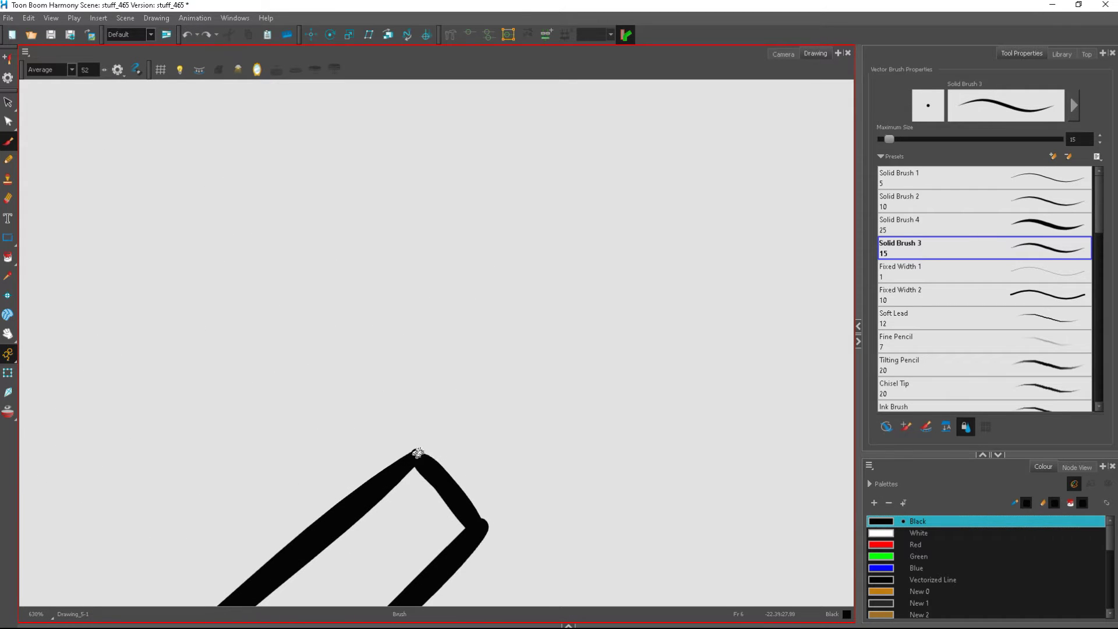
{"action": "left_click_drag", "start_coordinate": [419, 453], "coordinate": [479, 517]}
{"action": "scroll", "coordinate": [514, 384], "scroll_direction": "down", "scroll_amount": 8}
{"action": "scroll", "coordinate": [542, 319], "scroll_direction": "down", "scroll_amount": 2}
Draw a curved finger outline under the staff at the left cuff, and undo the outline tried above the staff
{"action": "scroll", "coordinate": [357, 459], "scroll_direction": "up", "scroll_amount": 5}
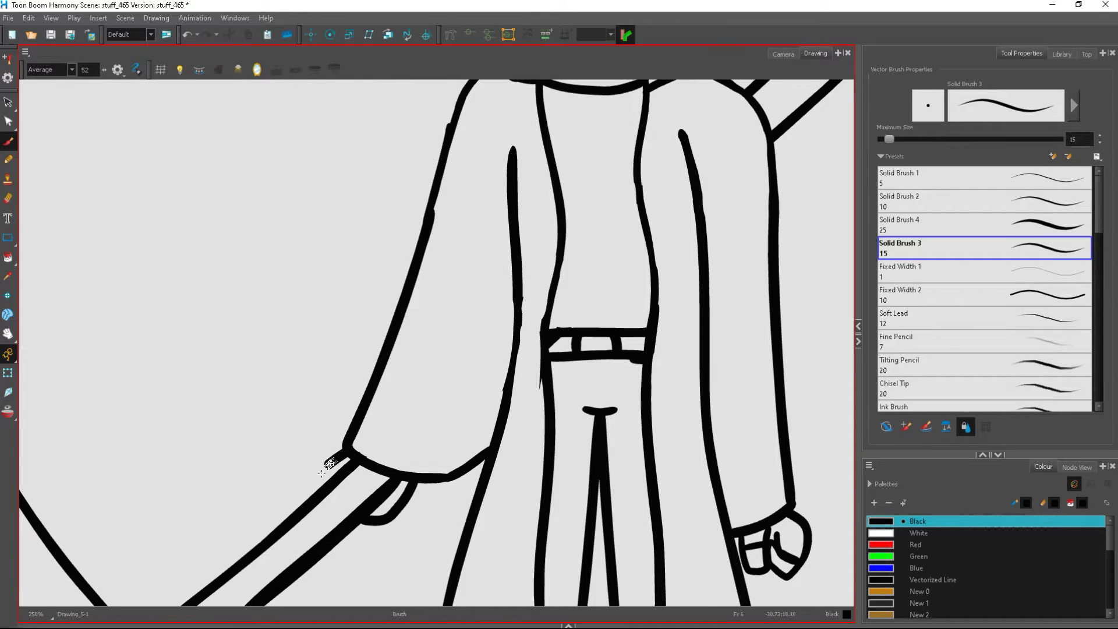
{"action": "scroll", "coordinate": [434, 460], "scroll_direction": "down", "scroll_amount": 5}
{"action": "scroll", "coordinate": [439, 514], "scroll_direction": "up", "scroll_amount": 5}
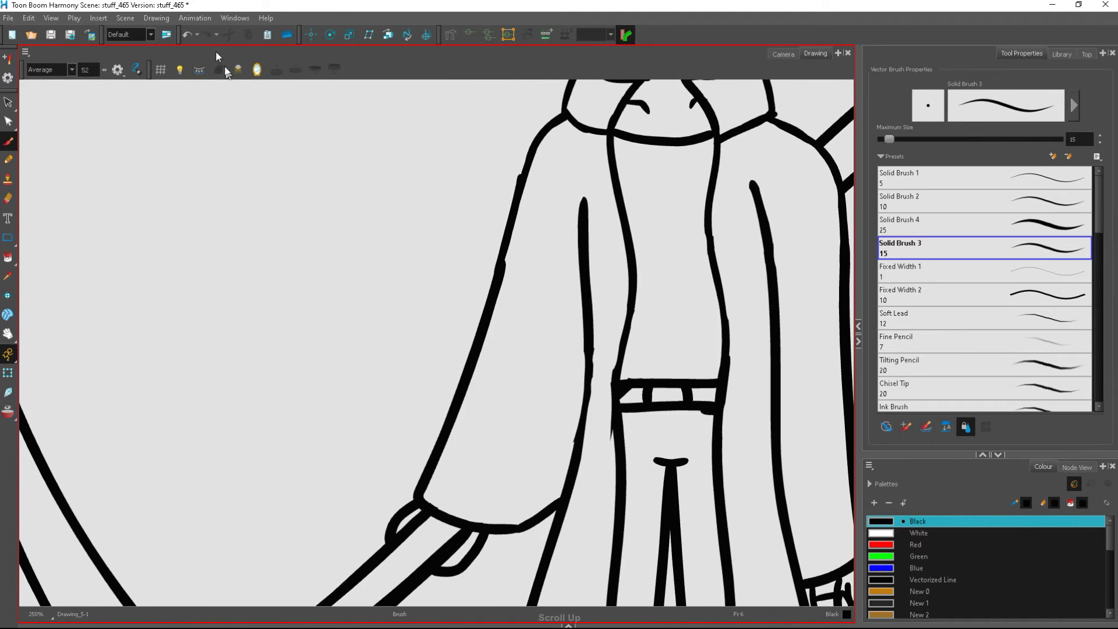
{"action": "mouse_move", "coordinate": [432, 524]}
{"action": "left_mouse_down"}
{"action": "mouse_move", "coordinate": [380, 544]}
{"action": "mouse_move", "coordinate": [417, 505]}
{"action": "left_mouse_up"}
{"action": "scroll", "coordinate": [446, 521], "scroll_direction": "down", "scroll_amount": 1}
{"action": "scroll", "coordinate": [449, 518], "scroll_direction": "up", "scroll_amount": 2}
{"action": "left_click", "coordinate": [189, 34]}
{"action": "left_click", "coordinate": [190, 34]}
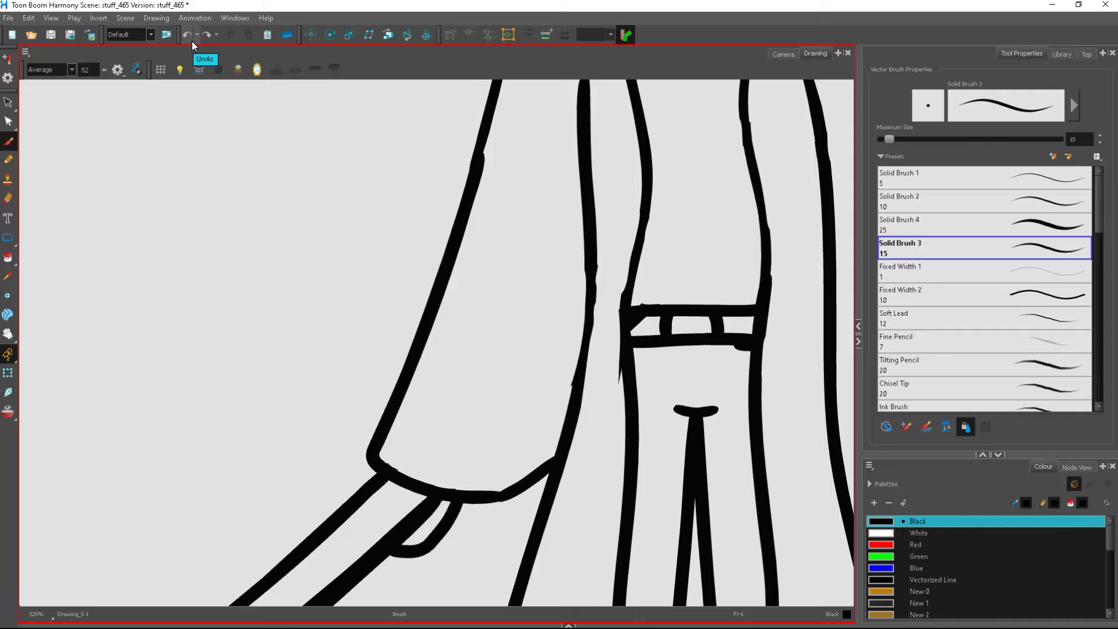
Redraw the rounded hand outline above the staff at the left cuff and add short glove lines across the hand
{"action": "left_click_drag", "start_coordinate": [383, 478], "coordinate": [385, 480]}
{"action": "mouse_move", "coordinate": [379, 495]}
{"action": "left_mouse_down"}
{"action": "mouse_move", "coordinate": [321, 530]}
{"action": "mouse_move", "coordinate": [405, 460]}
{"action": "mouse_move", "coordinate": [308, 550]}
{"action": "left_mouse_up"}
{"action": "left_click", "coordinate": [189, 35]}
{"action": "left_click", "coordinate": [188, 35]}
{"action": "mouse_move", "coordinate": [372, 463]}
{"action": "left_mouse_down"}
{"action": "mouse_move", "coordinate": [309, 512]}
{"action": "mouse_move", "coordinate": [293, 550]}
{"action": "mouse_move", "coordinate": [309, 508]}
{"action": "mouse_move", "coordinate": [304, 543]}
{"action": "left_mouse_up"}
{"action": "left_click", "coordinate": [188, 34]}
{"action": "left_click_drag", "start_coordinate": [331, 493], "coordinate": [349, 506]}
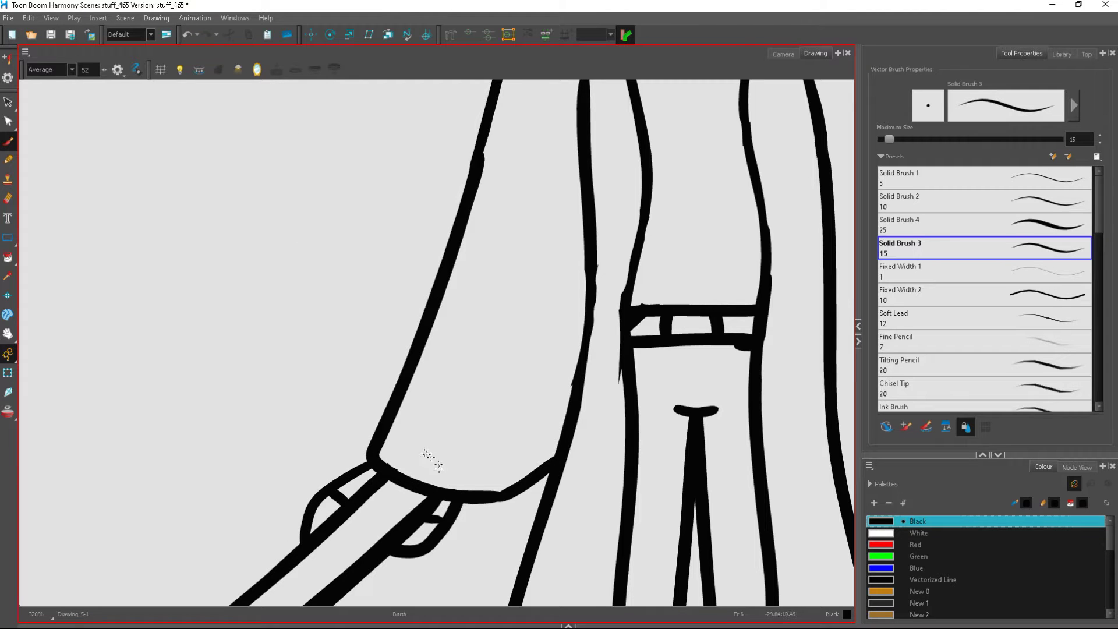
Fill the glove areas of both hands with black using the Paint tool, leaving the fingers unfilled
{"action": "scroll", "coordinate": [372, 437], "scroll_direction": "down", "scroll_amount": 5}
{"action": "scroll", "coordinate": [501, 453], "scroll_direction": "up", "scroll_amount": 7}
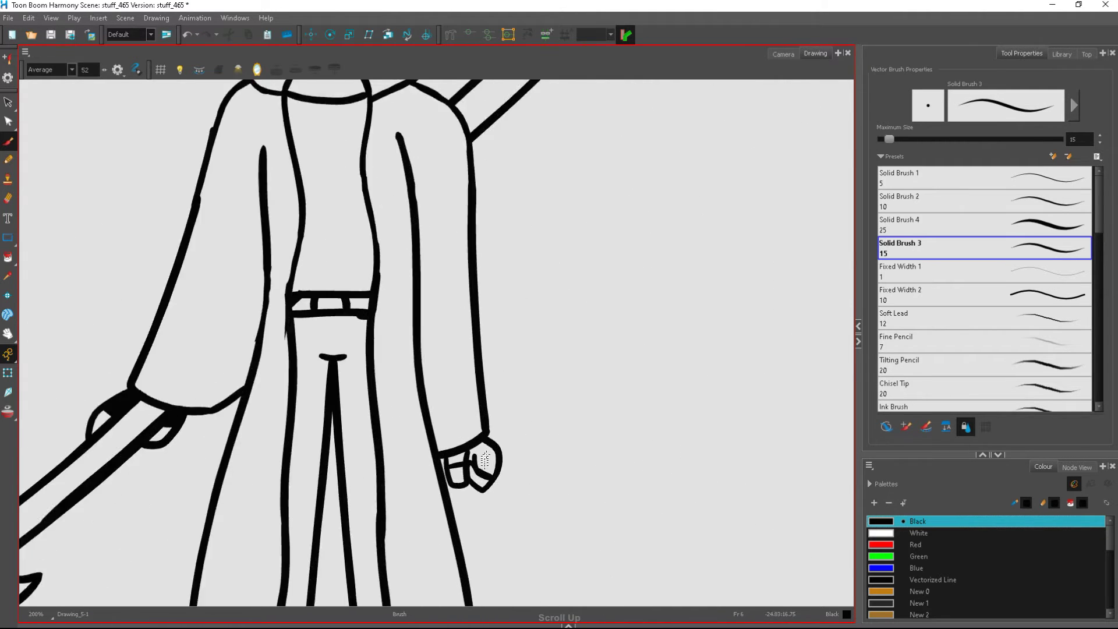
{"action": "left_click", "coordinate": [9, 256]}
{"action": "left_click_drag", "start_coordinate": [419, 467], "coordinate": [498, 454]}
{"action": "scroll", "coordinate": [534, 436], "scroll_direction": "down", "scroll_amount": 2}
{"action": "scroll", "coordinate": [533, 443], "scroll_direction": "down", "scroll_amount": 5}
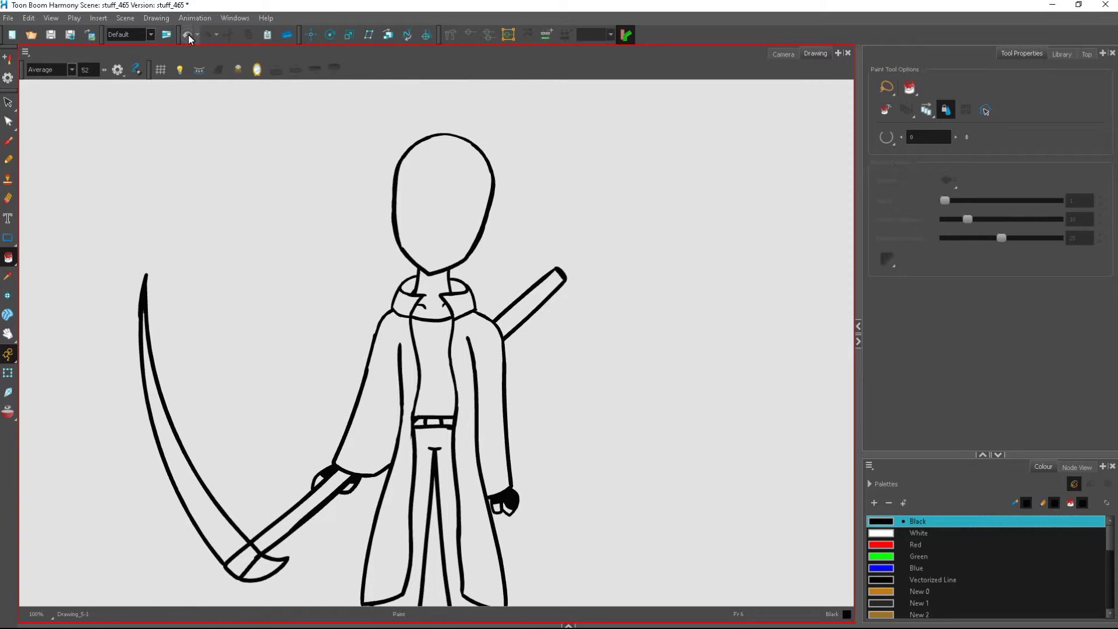
Draw the hair's sweeping top curve with the brush and a zigzag of pointed fringe locks across the face
{"action": "key", "text": "alt+b"}
{"action": "scroll", "coordinate": [466, 233], "scroll_direction": "up", "scroll_amount": 5}
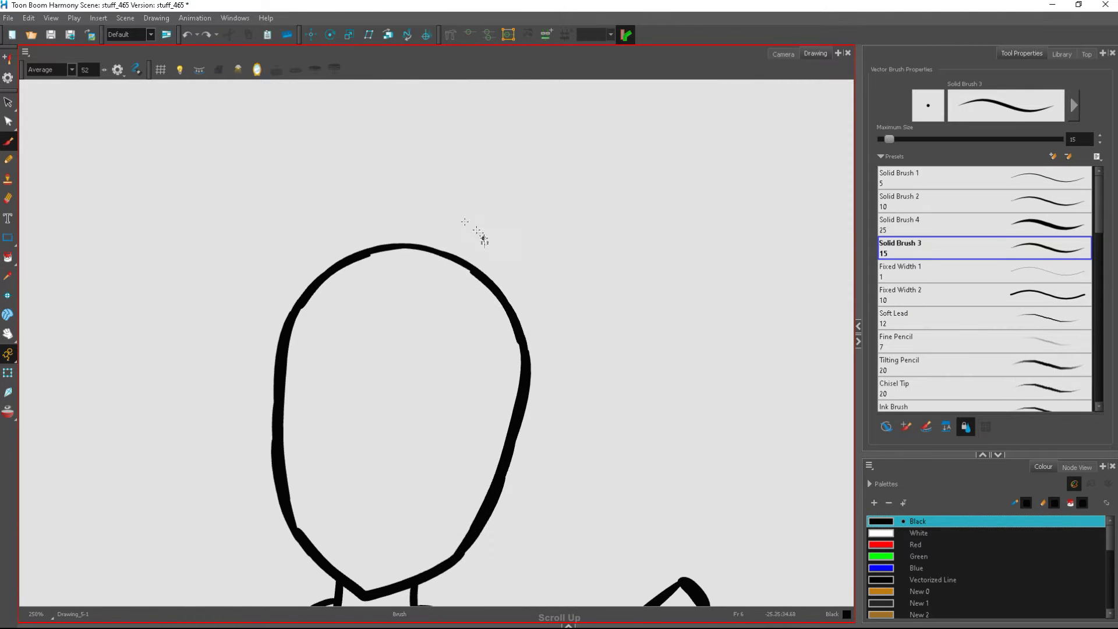
{"action": "left_click_drag", "start_coordinate": [483, 238], "coordinate": [204, 460]}
{"action": "mouse_move", "coordinate": [207, 514]}
{"action": "left_mouse_down"}
{"action": "mouse_move", "coordinate": [402, 310]}
{"action": "mouse_move", "coordinate": [424, 319]}
{"action": "mouse_move", "coordinate": [448, 307]}
{"action": "mouse_move", "coordinate": [319, 450]}
{"action": "left_mouse_up"}
{"action": "left_click", "coordinate": [187, 35]}
{"action": "mouse_move", "coordinate": [321, 447]}
{"action": "left_mouse_down"}
{"action": "mouse_move", "coordinate": [448, 335]}
{"action": "mouse_move", "coordinate": [474, 326]}
{"action": "mouse_move", "coordinate": [422, 448]}
{"action": "mouse_move", "coordinate": [472, 475]}
{"action": "left_mouse_up"}
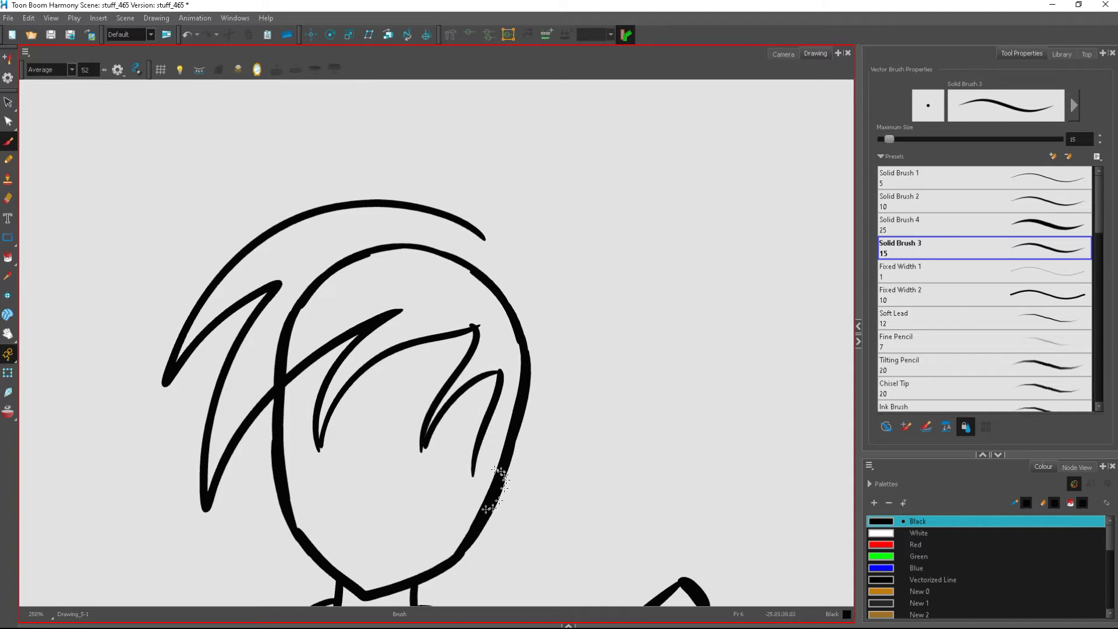
Draw the hair down the right side of the head, ending in spiky tips joined to the fringe
{"action": "mouse_move", "coordinate": [479, 234]}
{"action": "left_mouse_down"}
{"action": "mouse_move", "coordinate": [526, 342]}
{"action": "mouse_move", "coordinate": [553, 343]}
{"action": "mouse_move", "coordinate": [522, 545]}
{"action": "left_mouse_up"}
{"action": "left_click_drag", "start_coordinate": [515, 464], "coordinate": [472, 462]}
{"action": "scroll", "coordinate": [514, 361], "scroll_direction": "down", "scroll_amount": 2}
{"action": "scroll", "coordinate": [459, 472], "scroll_direction": "up", "scroll_amount": 3}
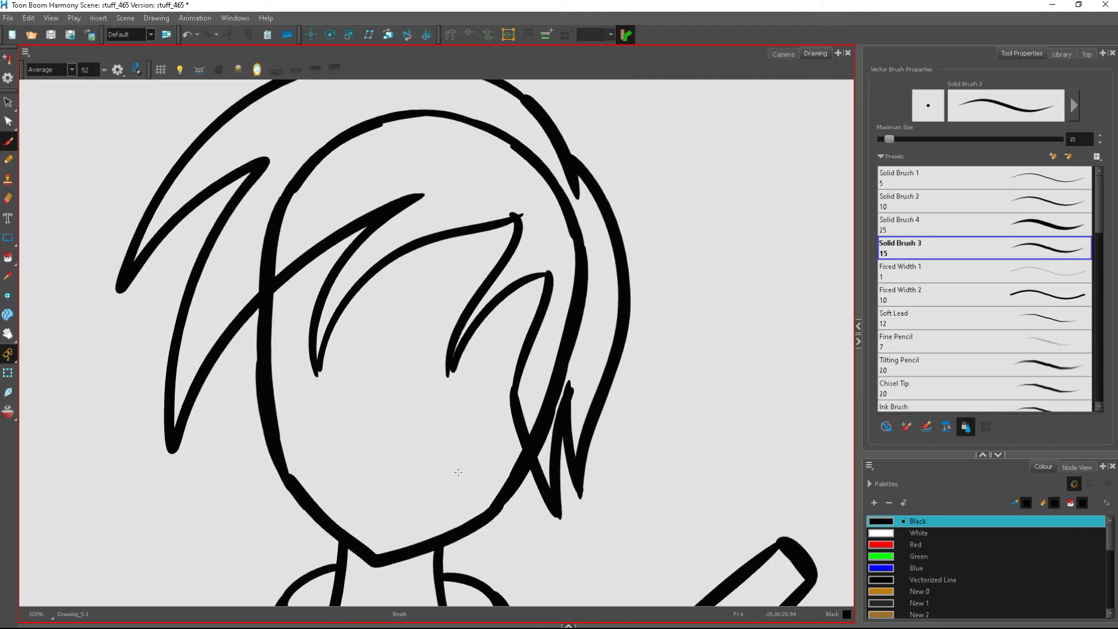
Draw a round eyepatch outline on the left side of the face with strap lines running up to the fringe
{"action": "mouse_move", "coordinate": [394, 330]}
{"action": "left_mouse_down"}
{"action": "mouse_move", "coordinate": [349, 313]}
{"action": "mouse_move", "coordinate": [367, 299]}
{"action": "mouse_move", "coordinate": [289, 379]}
{"action": "mouse_move", "coordinate": [299, 309]}
{"action": "left_mouse_up"}
{"action": "key", "text": "ctrl+z"}
{"action": "left_click_drag", "start_coordinate": [379, 297], "coordinate": [510, 225]}
{"action": "left_click_drag", "start_coordinate": [392, 308], "coordinate": [526, 239]}
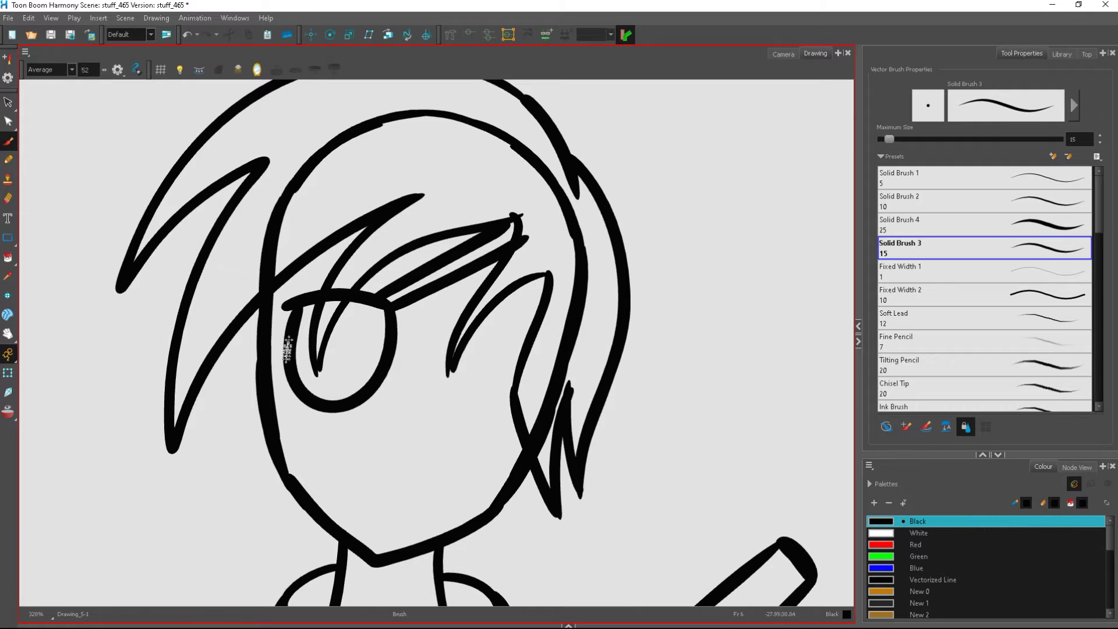
Erase the eyepatch line crossing the hair lock, add the left strap lines and thicken the patch's outline
{"action": "left_click", "coordinate": [7, 198]}
{"action": "left_click_drag", "start_coordinate": [345, 280], "coordinate": [317, 375]}
{"action": "left_click", "coordinate": [8, 141]}
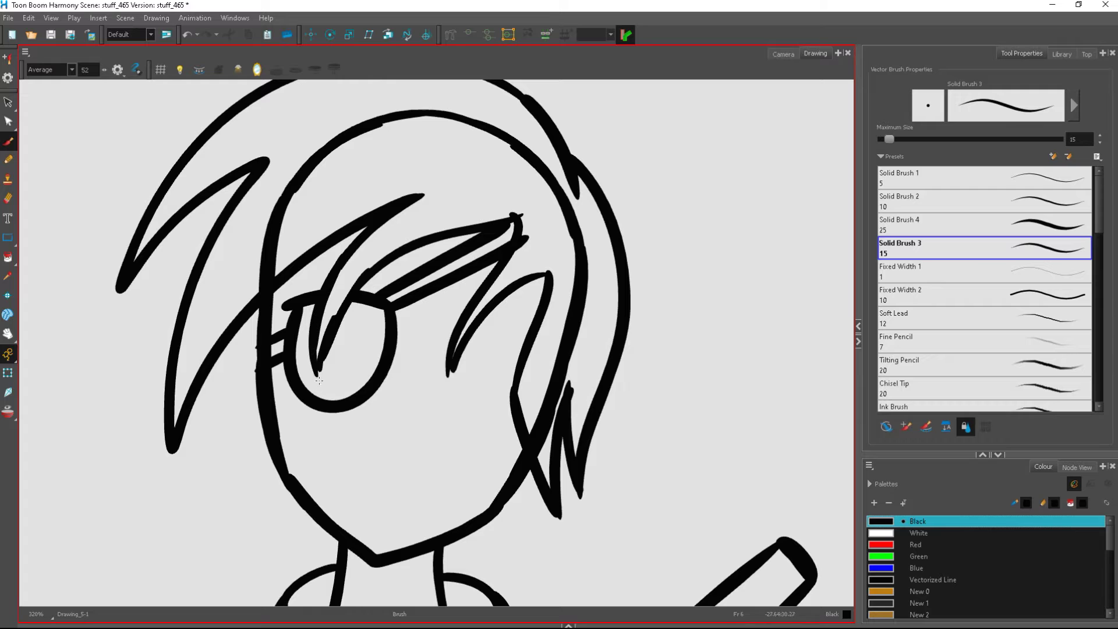
{"action": "left_click_drag", "start_coordinate": [289, 303], "coordinate": [384, 370]}
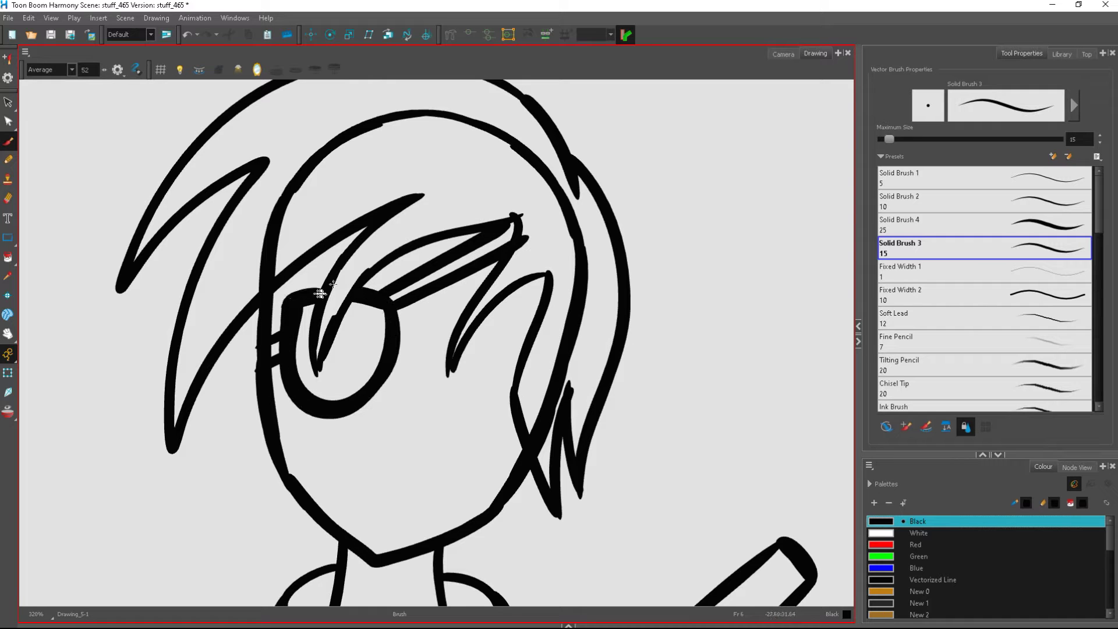
Fill the eyepatch and its straps with black using the Paint tool
{"action": "key", "text": "alt+i"}
{"action": "left_click", "coordinate": [316, 338]}
{"action": "left_click", "coordinate": [351, 323]}
{"action": "left_click", "coordinate": [406, 297]}
Draw the four-sided outline of the visible eye under the hair locks on the right half of the face
{"action": "left_click", "coordinate": [11, 141]}
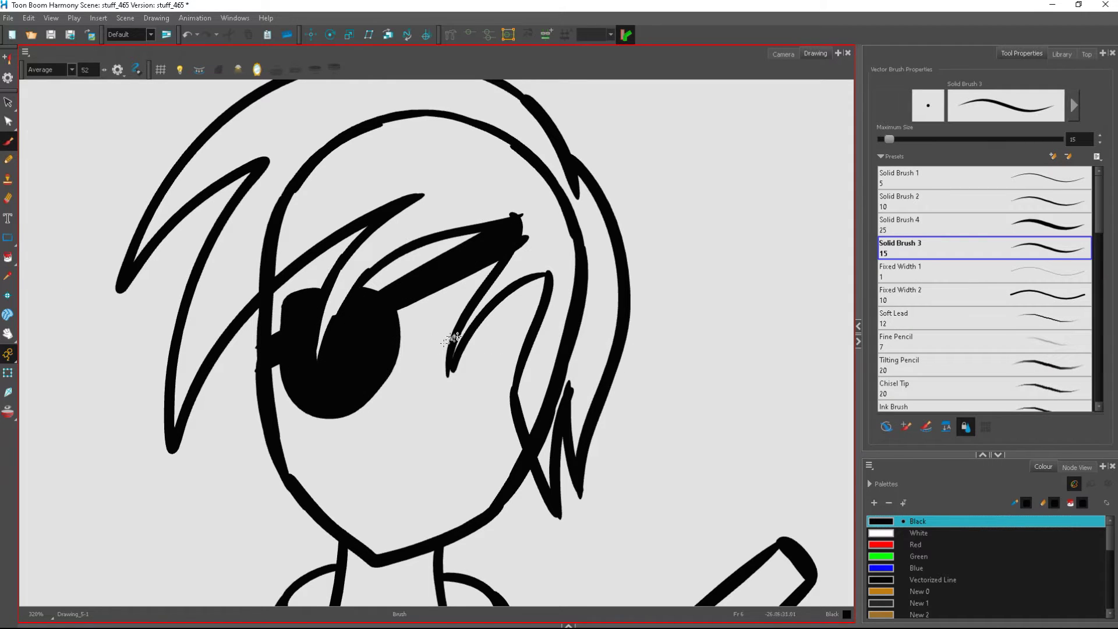
{"action": "left_click_drag", "start_coordinate": [417, 336], "coordinate": [530, 348]}
{"action": "scroll", "coordinate": [500, 442], "scroll_direction": "up", "scroll_amount": 3}
{"action": "mouse_move", "coordinate": [355, 262]}
{"action": "left_mouse_down"}
{"action": "mouse_move", "coordinate": [366, 371]}
{"action": "mouse_move", "coordinate": [524, 402]}
{"action": "left_mouse_up"}
{"action": "left_click", "coordinate": [186, 35]}
{"action": "mouse_move", "coordinate": [356, 248]}
{"action": "left_mouse_down"}
{"action": "mouse_move", "coordinate": [354, 392]}
{"action": "mouse_move", "coordinate": [394, 371]}
{"action": "mouse_move", "coordinate": [376, 382]}
{"action": "mouse_move", "coordinate": [533, 402]}
{"action": "left_mouse_up"}
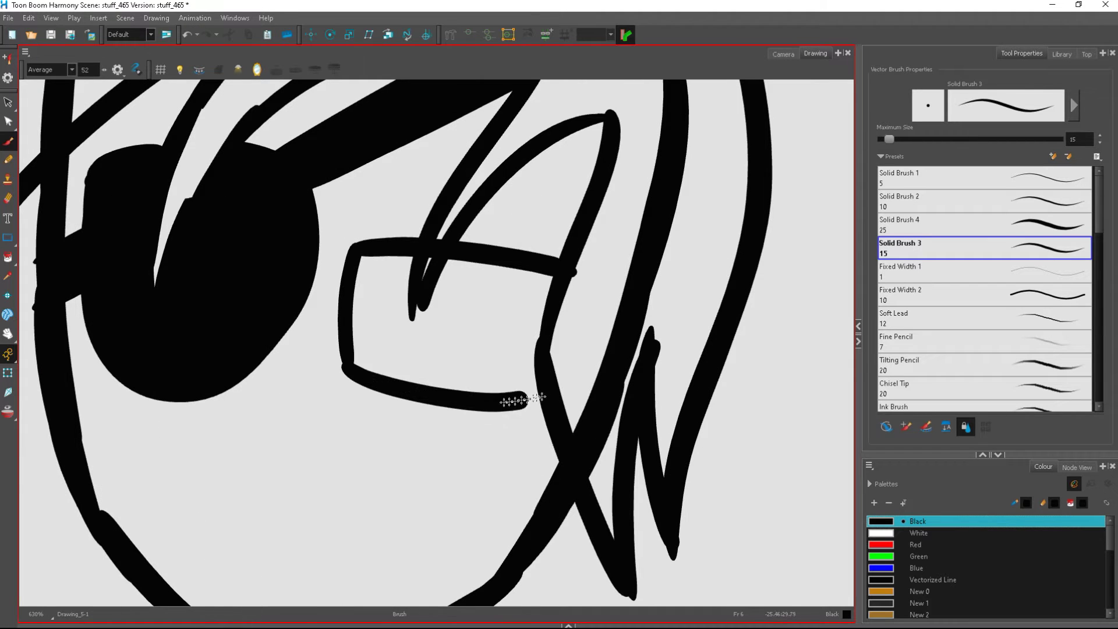
{"action": "scroll", "coordinate": [533, 402], "scroll_direction": "down", "scroll_amount": 3}
{"action": "scroll", "coordinate": [450, 273], "scroll_direction": "up", "scroll_amount": 4}
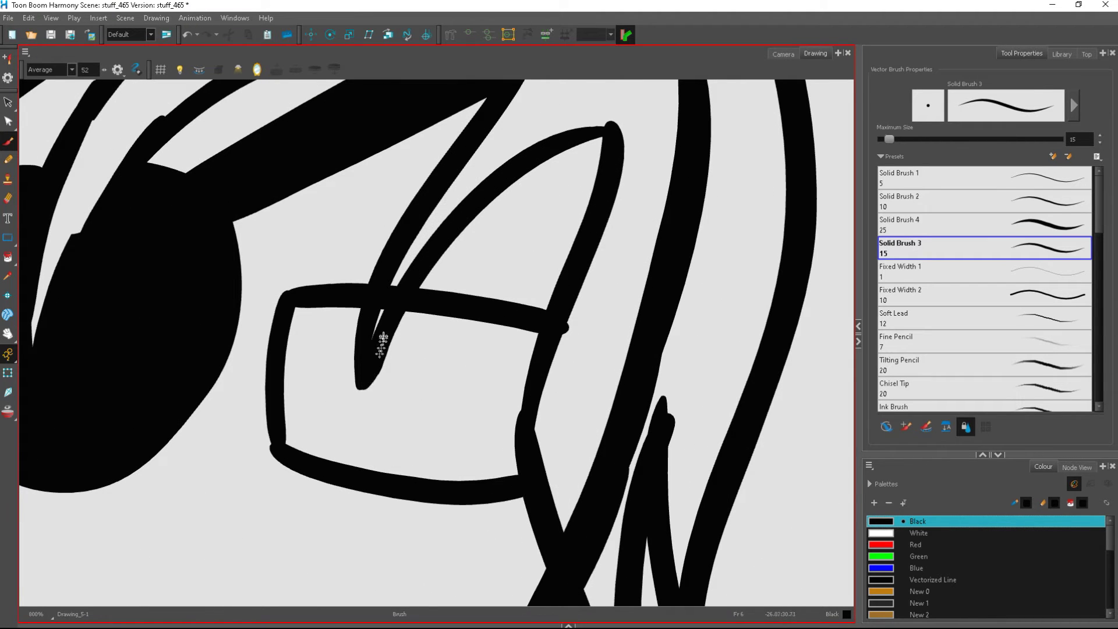
Erase the eye's upper line inside the hair lock with a smaller eraser and redraw the lock's edges with the brush
{"action": "left_click", "coordinate": [10, 200]}
{"action": "left_click_drag", "start_coordinate": [897, 139], "coordinate": [883, 139]}
{"action": "scroll", "coordinate": [397, 301], "scroll_direction": "up", "scroll_amount": 2}
{"action": "mouse_move", "coordinate": [389, 282]}
{"action": "left_mouse_down"}
{"action": "mouse_move", "coordinate": [409, 222]}
{"action": "mouse_move", "coordinate": [438, 239]}
{"action": "mouse_move", "coordinate": [391, 321]}
{"action": "left_mouse_up"}
{"action": "left_click", "coordinate": [12, 143]}
{"action": "left_click_drag", "start_coordinate": [432, 244], "coordinate": [368, 361]}
{"action": "left_click_drag", "start_coordinate": [399, 224], "coordinate": [360, 323]}
{"action": "scroll", "coordinate": [436, 221], "scroll_direction": "down", "scroll_amount": 2}
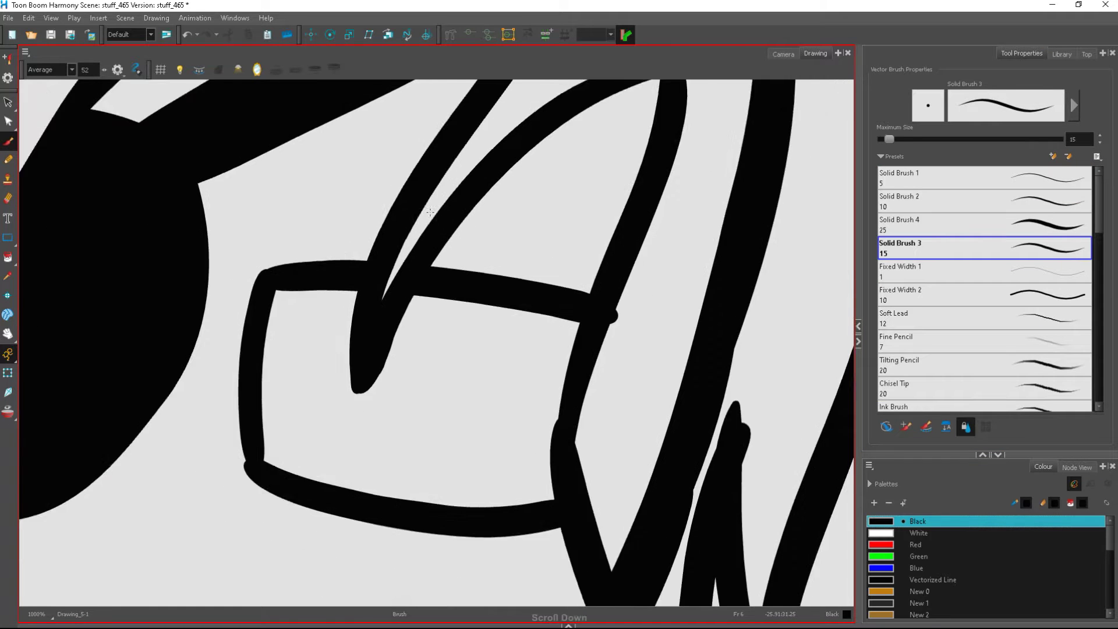
{"action": "scroll", "coordinate": [502, 391], "scroll_direction": "up", "scroll_amount": 2}
Draw two near-vertical iris lines inside the eye outline, one near each side
{"action": "left_click_drag", "start_coordinate": [525, 227], "coordinate": [513, 488]}
{"action": "scroll", "coordinate": [513, 475], "scroll_direction": "down", "scroll_amount": 2}
{"action": "scroll", "coordinate": [437, 250], "scroll_direction": "up", "scroll_amount": 1}
{"action": "left_click_drag", "start_coordinate": [396, 233], "coordinate": [367, 415]}
{"action": "left_click_drag", "start_coordinate": [335, 289], "coordinate": [606, 330]}
{"action": "key", "text": "ctrl+z"}
{"action": "mouse_move", "coordinate": [361, 197]}
{"action": "left_mouse_down"}
{"action": "mouse_move", "coordinate": [346, 219]}
{"action": "mouse_move", "coordinate": [499, 180]}
{"action": "mouse_move", "coordinate": [621, 212]}
{"action": "left_mouse_up"}
{"action": "scroll", "coordinate": [438, 331], "scroll_direction": "down", "scroll_amount": 2}
{"action": "scroll", "coordinate": [528, 236], "scroll_direction": "up", "scroll_amount": 2}
{"action": "left_click", "coordinate": [188, 35]}
{"action": "left_click_drag", "start_coordinate": [324, 237], "coordinate": [565, 261]}
{"action": "left_click", "coordinate": [188, 35]}
{"action": "left_click", "coordinate": [187, 35]}
Draw a thin eyelid crease with a short separate dash above the eye and clean up where it crosses the hair lock
{"action": "left_click_drag", "start_coordinate": [296, 274], "coordinate": [312, 254]}
{"action": "mouse_move", "coordinate": [319, 246]}
{"action": "left_mouse_down"}
{"action": "mouse_move", "coordinate": [506, 248]}
{"action": "mouse_move", "coordinate": [547, 267]}
{"action": "left_mouse_up"}
{"action": "scroll", "coordinate": [446, 235], "scroll_direction": "up", "scroll_amount": 2}
{"action": "left_click", "coordinate": [8, 198]}
{"action": "left_click_drag", "start_coordinate": [415, 235], "coordinate": [400, 253]}
{"action": "left_click", "coordinate": [10, 142]}
{"action": "left_click_drag", "start_coordinate": [445, 220], "coordinate": [392, 311]}
{"action": "left_click_drag", "start_coordinate": [421, 188], "coordinate": [305, 419]}
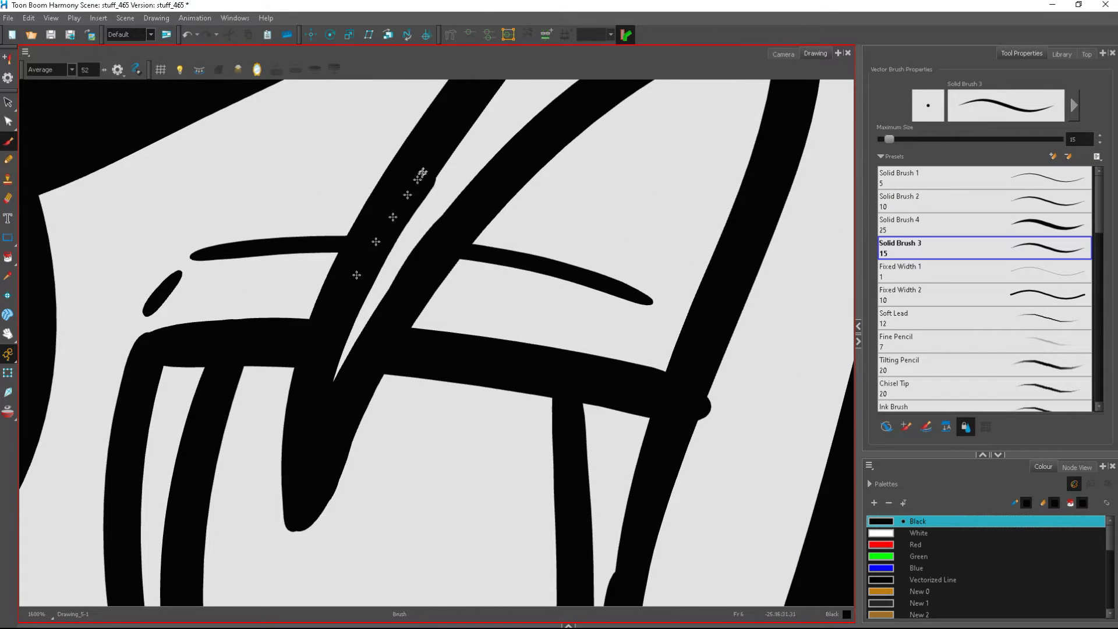
Draw an arched eyebrow with a flat lower edge above the visible eye's crease
{"action": "scroll", "coordinate": [450, 280], "scroll_direction": "down", "scroll_amount": 5}
{"action": "scroll", "coordinate": [434, 247], "scroll_direction": "up", "scroll_amount": 2}
{"action": "scroll", "coordinate": [428, 293], "scroll_direction": "up", "scroll_amount": 1}
{"action": "mouse_move", "coordinate": [389, 292]}
{"action": "left_mouse_down"}
{"action": "mouse_move", "coordinate": [544, 301]}
{"action": "mouse_move", "coordinate": [537, 291]}
{"action": "left_mouse_up"}
{"action": "scroll", "coordinate": [533, 291], "scroll_direction": "down", "scroll_amount": 2}
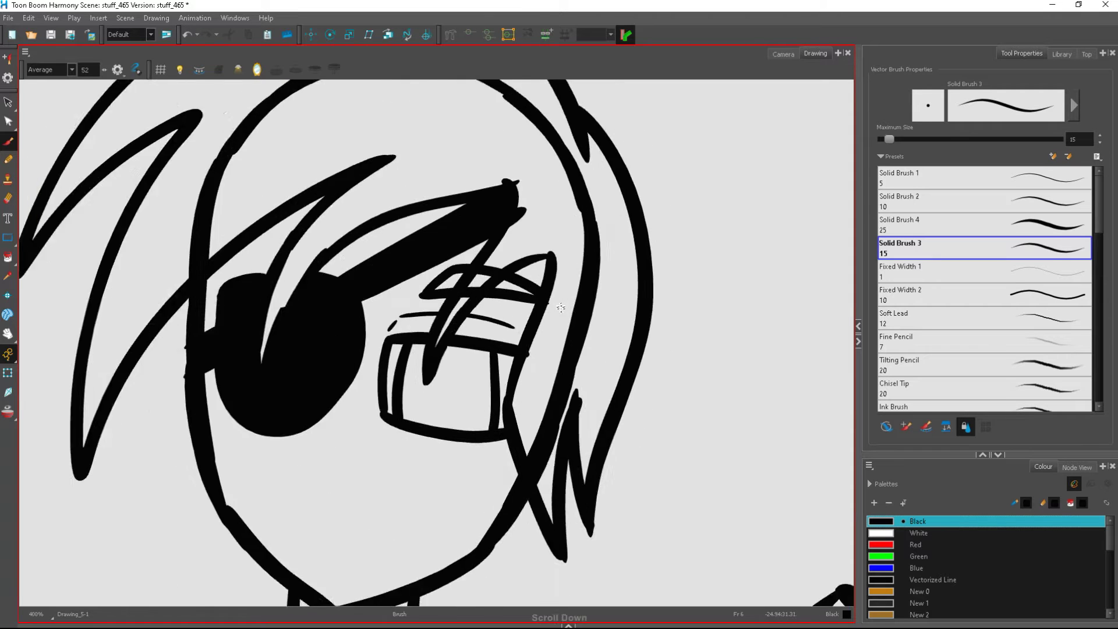
Draw a matching arched eyebrow just above the eyepatch
{"action": "scroll", "coordinate": [324, 233], "scroll_direction": "up", "scroll_amount": 2}
{"action": "left_click_drag", "start_coordinate": [428, 286], "coordinate": [286, 292]}
{"action": "left_click_drag", "start_coordinate": [429, 284], "coordinate": [281, 290]}
{"action": "scroll", "coordinate": [384, 344], "scroll_direction": "down", "scroll_amount": 3}
{"action": "scroll", "coordinate": [508, 309], "scroll_direction": "up", "scroll_amount": 6}
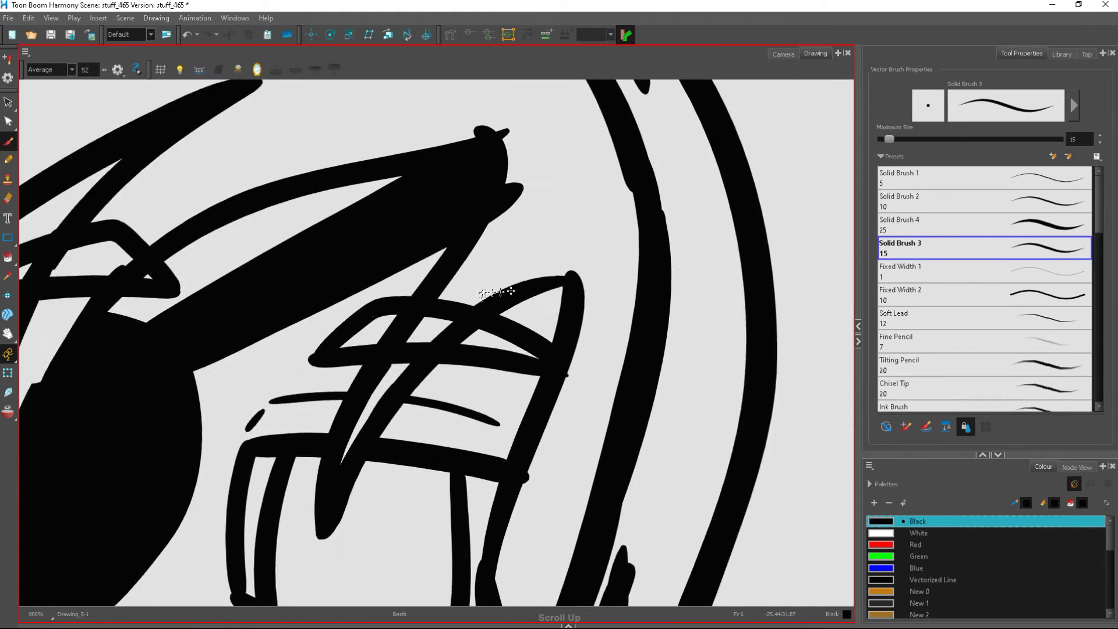
{"action": "key", "text": "alt+e"}
{"action": "left_click_drag", "start_coordinate": [373, 339], "coordinate": [396, 332]}
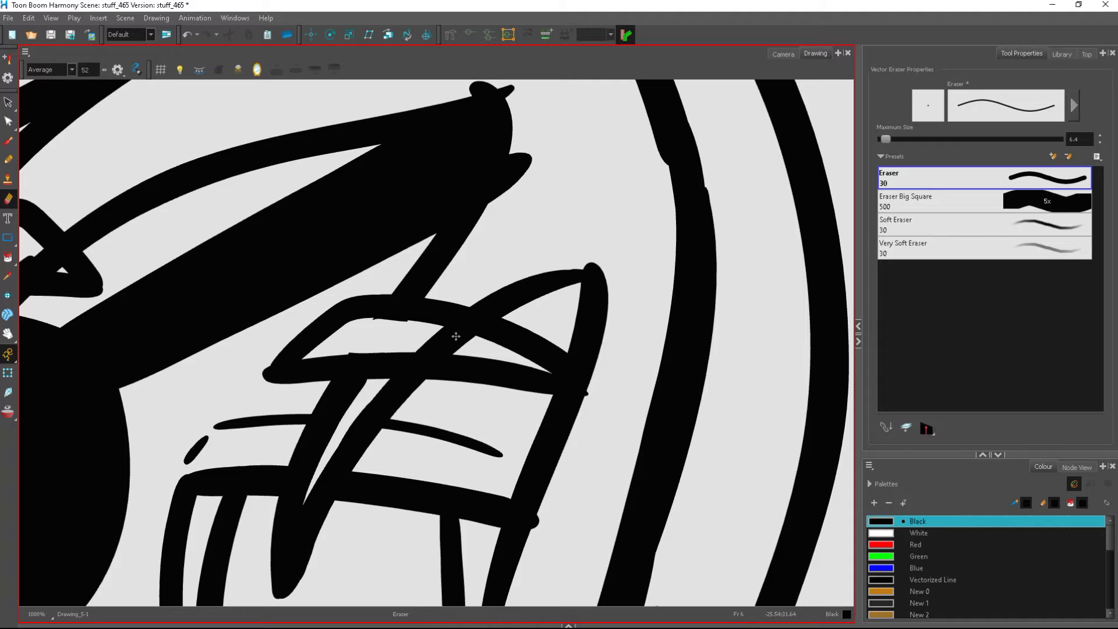
{"action": "left_click", "coordinate": [187, 35]}
Select the strokes of the eyebrow above the visible eye, tilt them and shift them away from the outer hair lock
{"action": "key", "text": "alt+s"}
{"action": "left_click", "coordinate": [361, 308]}
{"action": "left_click", "coordinate": [679, 378]}
{"action": "left_click", "coordinate": [838, 152]}
{"action": "left_click", "coordinate": [309, 334]}
{"action": "mouse_move", "coordinate": [429, 345]}
{"action": "left_mouse_down"}
{"action": "mouse_move", "coordinate": [589, 395]}
{"action": "mouse_move", "coordinate": [584, 385]}
{"action": "left_mouse_up"}
{"action": "scroll", "coordinate": [469, 317], "scroll_direction": "down", "scroll_amount": 2}
{"action": "left_click_drag", "start_coordinate": [318, 360], "coordinate": [319, 389]}
{"action": "left_click_drag", "start_coordinate": [458, 353], "coordinate": [429, 344]}
{"action": "left_click", "coordinate": [759, 307]}
Select the eyebrow strokes above the eyepatch, then rotate and reposition them
{"action": "left_click_drag", "start_coordinate": [215, 278], "coordinate": [346, 283]}
{"action": "left_click", "coordinate": [347, 284]}
{"action": "left_click_drag", "start_coordinate": [270, 282], "coordinate": [178, 315]}
{"action": "left_click_drag", "start_coordinate": [383, 324], "coordinate": [379, 351]}
{"action": "left_click_drag", "start_coordinate": [279, 301], "coordinate": [296, 288]}
{"action": "scroll", "coordinate": [420, 250], "scroll_direction": "down", "scroll_amount": 4}
{"action": "left_click", "coordinate": [585, 270]}
Erase the hair and strap lines that cross the inside of both eyebrows
{"action": "scroll", "coordinate": [501, 264], "scroll_direction": "up", "scroll_amount": 6}
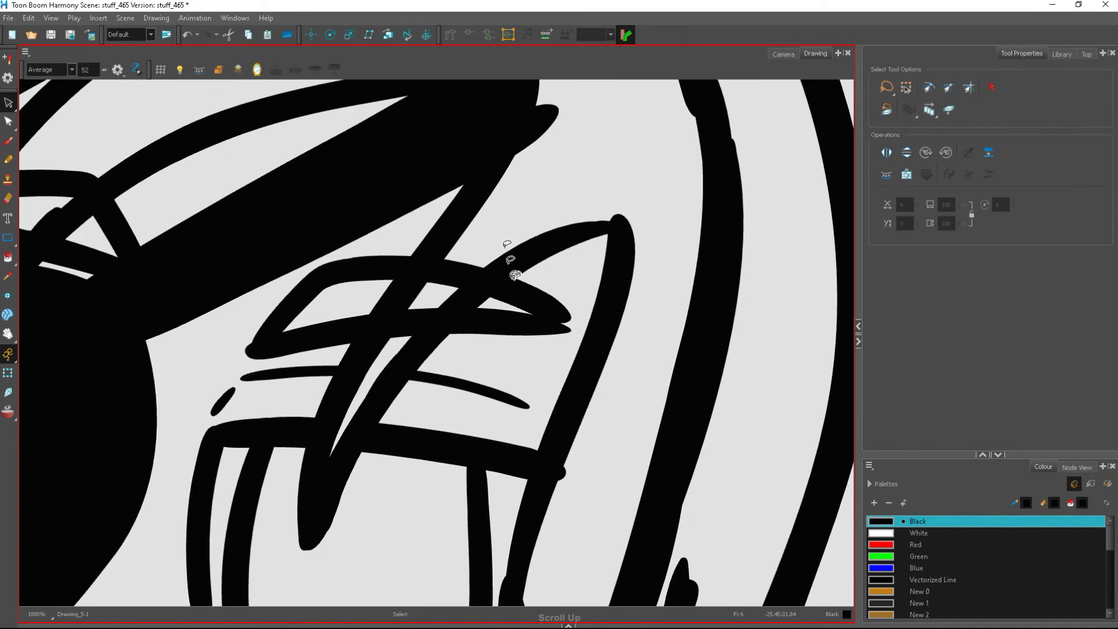
{"action": "key", "text": "alt+e"}
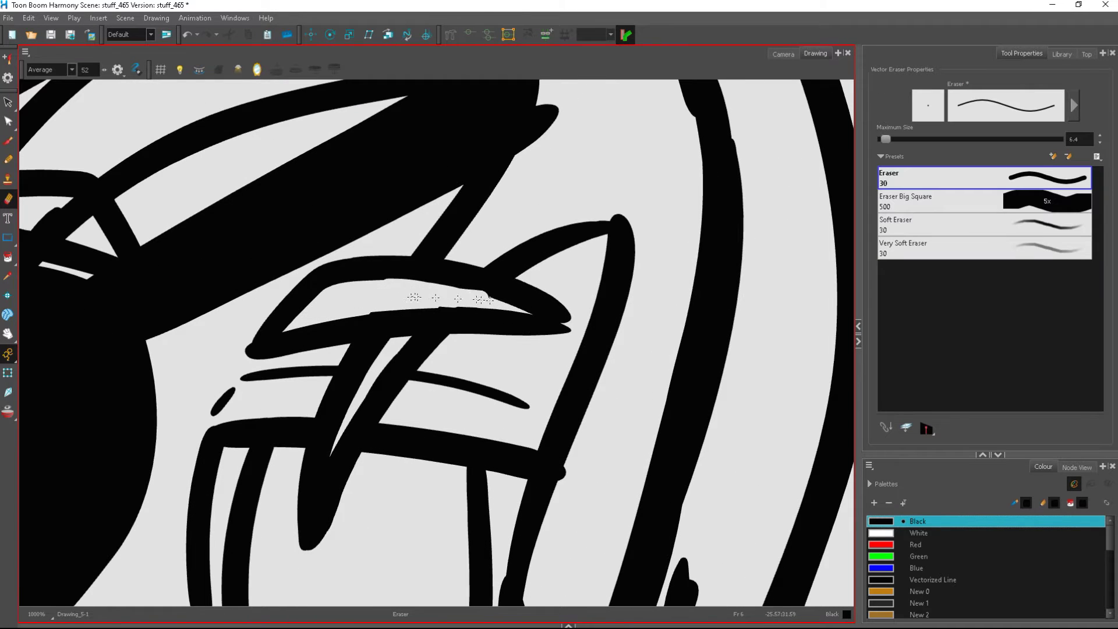
{"action": "mouse_move", "coordinate": [364, 305]}
{"action": "left_mouse_down"}
{"action": "mouse_move", "coordinate": [349, 317]}
{"action": "mouse_move", "coordinate": [482, 294]}
{"action": "mouse_move", "coordinate": [285, 328]}
{"action": "left_mouse_up"}
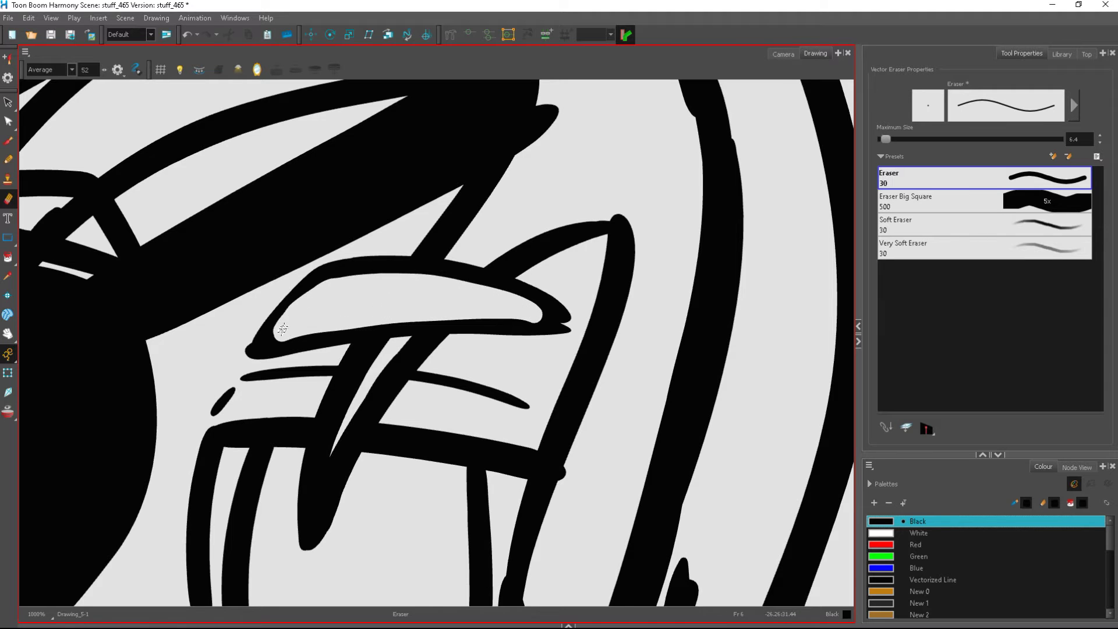
{"action": "scroll", "coordinate": [623, 315], "scroll_direction": "down", "scroll_amount": 3}
{"action": "scroll", "coordinate": [412, 317], "scroll_direction": "up", "scroll_amount": 4}
{"action": "mouse_move", "coordinate": [417, 327]}
{"action": "left_mouse_down"}
{"action": "mouse_move", "coordinate": [431, 305]}
{"action": "mouse_move", "coordinate": [244, 309]}
{"action": "mouse_move", "coordinate": [460, 350]}
{"action": "mouse_move", "coordinate": [382, 292]}
{"action": "mouse_move", "coordinate": [246, 303]}
{"action": "left_mouse_up"}
{"action": "scroll", "coordinate": [292, 232], "scroll_direction": "down", "scroll_amount": 5}
{"action": "scroll", "coordinate": [466, 247], "scroll_direction": "up", "scroll_amount": 4}
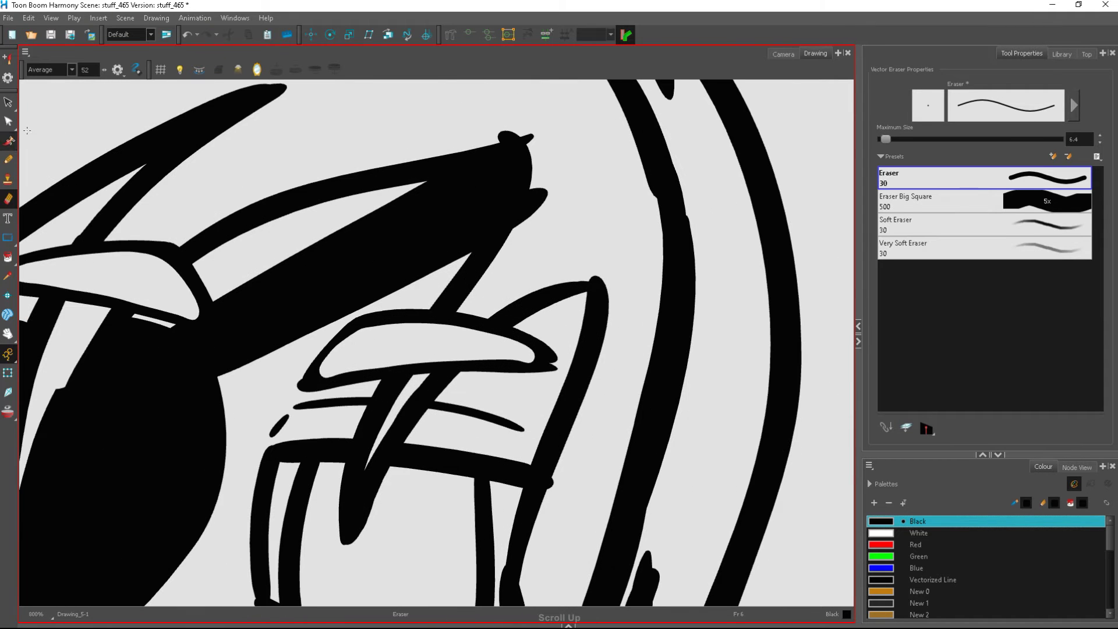
Draw a small angled nose line between and below the eyepatch and the eye with the Solid Brush 3 preset
{"action": "left_click", "coordinate": [9, 141]}
{"action": "scroll", "coordinate": [374, 319], "scroll_direction": "down", "scroll_amount": 3}
{"action": "scroll", "coordinate": [408, 355], "scroll_direction": "up", "scroll_amount": 3}
{"action": "mouse_move", "coordinate": [427, 364]}
{"action": "left_mouse_down"}
{"action": "mouse_move", "coordinate": [280, 299]}
{"action": "mouse_move", "coordinate": [302, 362]}
{"action": "left_mouse_up"}
{"action": "scroll", "coordinate": [408, 338], "scroll_direction": "down", "scroll_amount": 6}
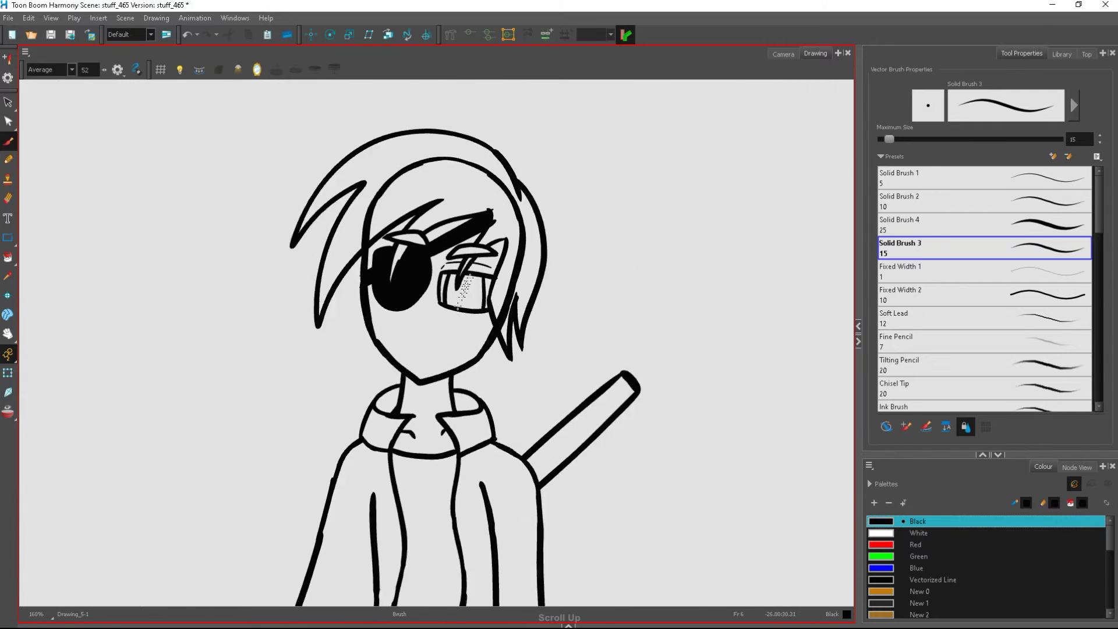
{"action": "scroll", "coordinate": [466, 285], "scroll_direction": "up", "scroll_amount": 3}
{"action": "key", "text": "ctrl+z"}
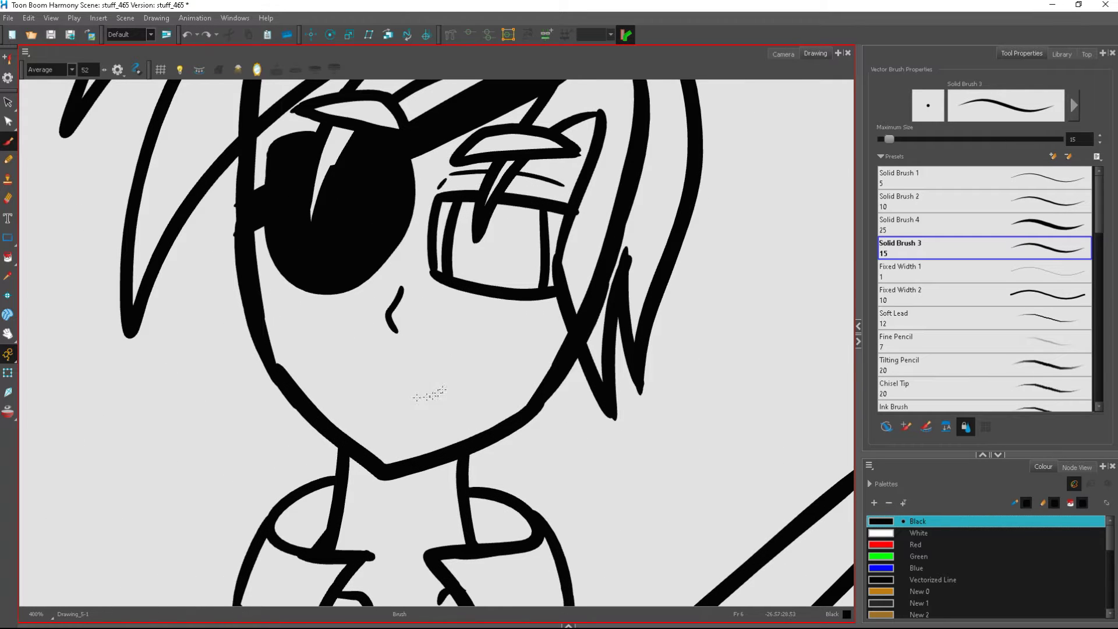
{"action": "mouse_move", "coordinate": [417, 402]}
{"action": "left_mouse_down"}
{"action": "mouse_move", "coordinate": [473, 418]}
{"action": "mouse_move", "coordinate": [401, 406]}
{"action": "mouse_move", "coordinate": [406, 398]}
{"action": "left_mouse_up"}
{"action": "key", "text": "ctrl+z"}
{"action": "mouse_move", "coordinate": [406, 399]}
{"action": "left_mouse_down"}
{"action": "mouse_move", "coordinate": [480, 393]}
{"action": "mouse_move", "coordinate": [431, 407]}
{"action": "left_mouse_up"}
{"action": "scroll", "coordinate": [390, 418], "scroll_direction": "down", "scroll_amount": 3}
{"action": "scroll", "coordinate": [407, 408], "scroll_direction": "up", "scroll_amount": 3}
{"action": "left_click", "coordinate": [188, 39]}
{"action": "left_click", "coordinate": [187, 39]}
{"action": "left_click_drag", "start_coordinate": [382, 473], "coordinate": [374, 428]}
{"action": "mouse_move", "coordinate": [364, 477]}
{"action": "left_mouse_down"}
{"action": "mouse_move", "coordinate": [353, 435]}
{"action": "mouse_move", "coordinate": [374, 400]}
{"action": "mouse_move", "coordinate": [444, 400]}
{"action": "left_mouse_up"}
{"action": "left_click", "coordinate": [188, 36]}
{"action": "left_click", "coordinate": [187, 36]}
{"action": "scroll", "coordinate": [415, 416], "scroll_direction": "up", "scroll_amount": 3}
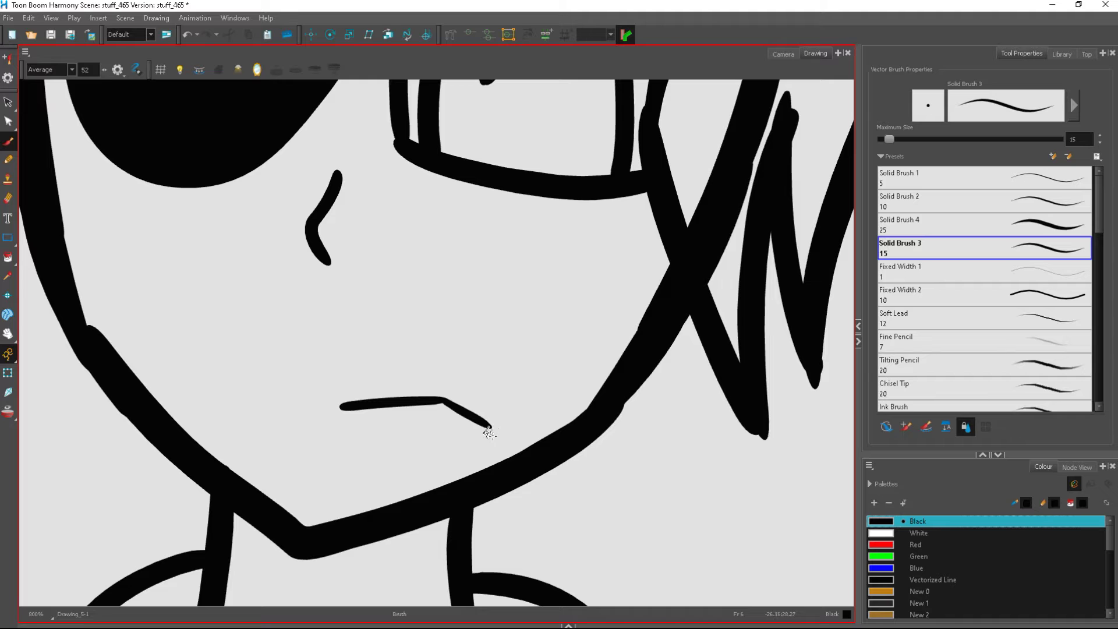
{"action": "left_click_drag", "start_coordinate": [490, 433], "coordinate": [344, 412]}
{"action": "left_click_drag", "start_coordinate": [478, 424], "coordinate": [404, 420]}
{"action": "scroll", "coordinate": [403, 420], "scroll_direction": "down", "scroll_amount": 2}
{"action": "scroll", "coordinate": [443, 419], "scroll_direction": "up", "scroll_amount": 4}
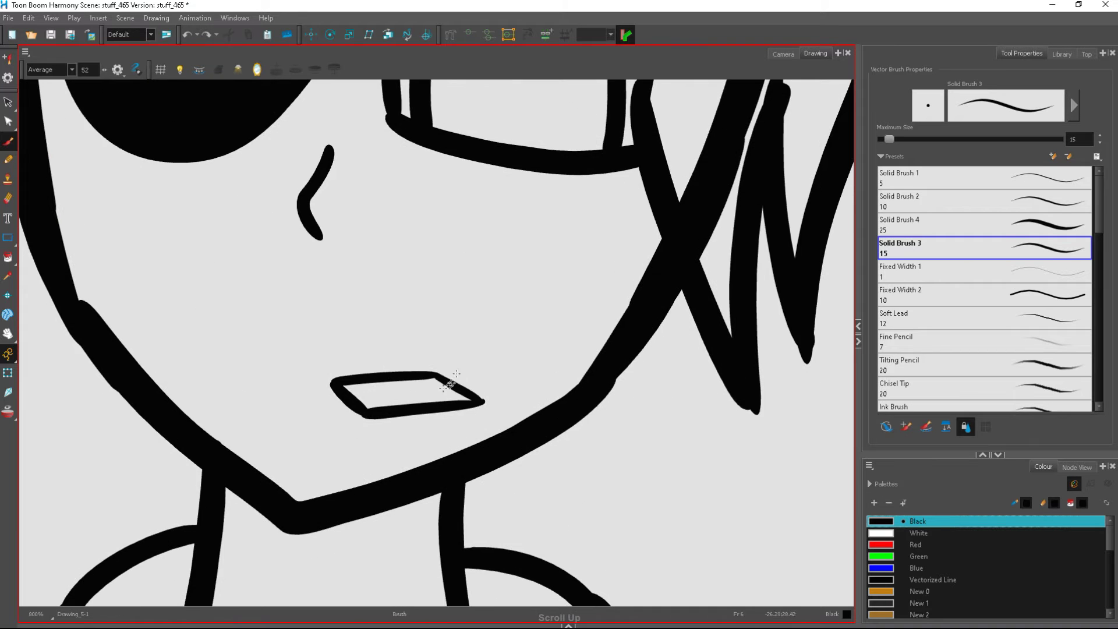
{"action": "scroll", "coordinate": [416, 386], "scroll_direction": "down", "scroll_amount": 2}
{"action": "left_click", "coordinate": [188, 36]}
{"action": "left_click", "coordinate": [187, 36]}
{"action": "left_click", "coordinate": [188, 36]}
Draw a slanted four-sided mouth below the nose with a horizontal teeth line and a short tooth divider inside
{"action": "mouse_move", "coordinate": [308, 382]}
{"action": "left_mouse_down"}
{"action": "mouse_move", "coordinate": [457, 389]}
{"action": "mouse_move", "coordinate": [333, 434]}
{"action": "left_mouse_up"}
{"action": "left_click_drag", "start_coordinate": [459, 431], "coordinate": [496, 429]}
{"action": "left_click_drag", "start_coordinate": [384, 411], "coordinate": [472, 404]}
{"action": "key", "text": "ctrl+z"}
{"action": "left_click_drag", "start_coordinate": [383, 412], "coordinate": [473, 405]}
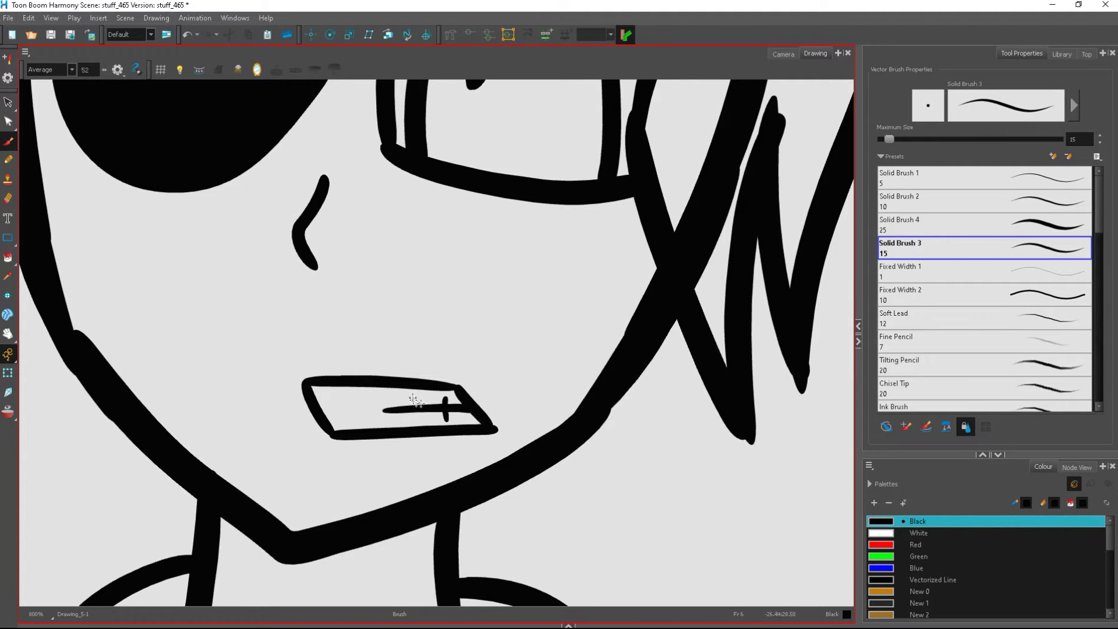
Add a second tooth divider in the mouth and four short stubble strokes along the chin
{"action": "left_click_drag", "start_coordinate": [354, 480], "coordinate": [365, 514]}
{"action": "left_click_drag", "start_coordinate": [301, 481], "coordinate": [314, 521]}
{"action": "left_click_drag", "start_coordinate": [260, 463], "coordinate": [274, 508]}
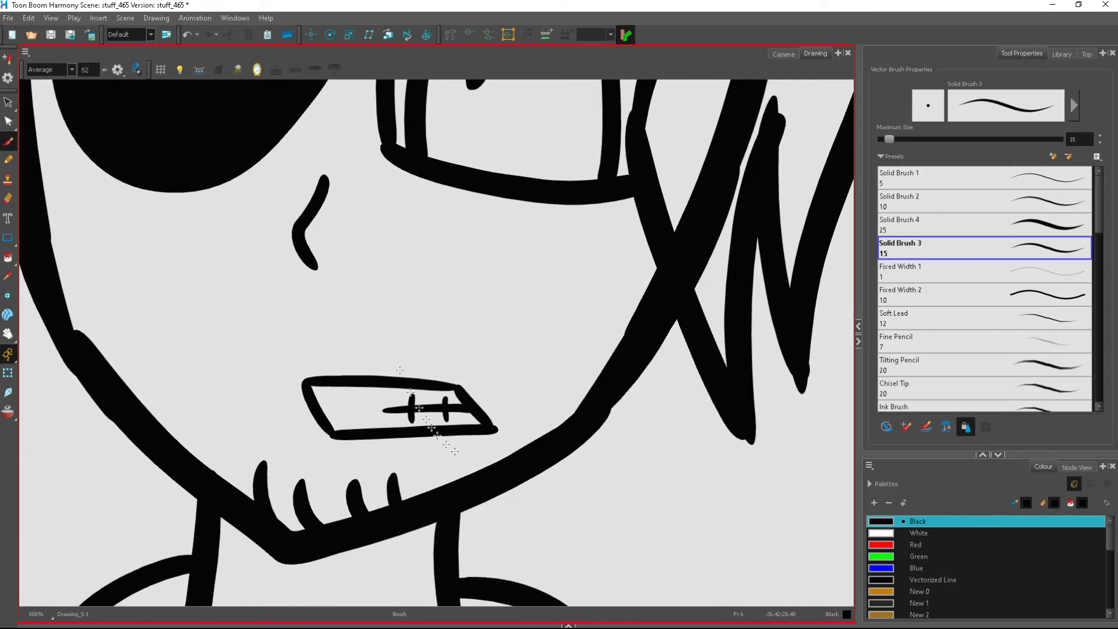
{"action": "scroll", "coordinate": [419, 407], "scroll_direction": "down", "scroll_amount": 4}
Erase the head outline showing through the hair, using the Eraser preset at size 30
{"action": "scroll", "coordinate": [106, 237], "scroll_direction": "up", "scroll_amount": 4}
{"action": "left_click", "coordinate": [7, 198]}
{"action": "mouse_move", "coordinate": [368, 205]}
{"action": "left_mouse_down"}
{"action": "mouse_move", "coordinate": [213, 304]}
{"action": "mouse_move", "coordinate": [140, 434]}
{"action": "left_mouse_up"}
{"action": "left_click", "coordinate": [910, 181]}
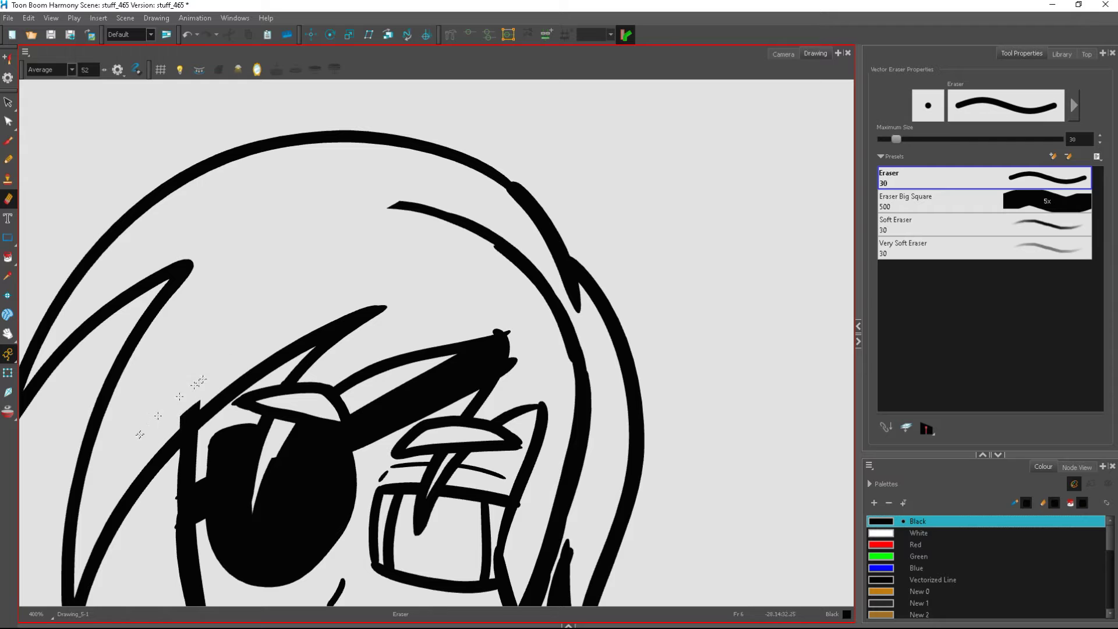
{"action": "mouse_move", "coordinate": [387, 204]}
{"action": "left_mouse_down"}
{"action": "mouse_move", "coordinate": [513, 251]}
{"action": "mouse_move", "coordinate": [559, 308]}
{"action": "mouse_move", "coordinate": [570, 492]}
{"action": "left_mouse_up"}
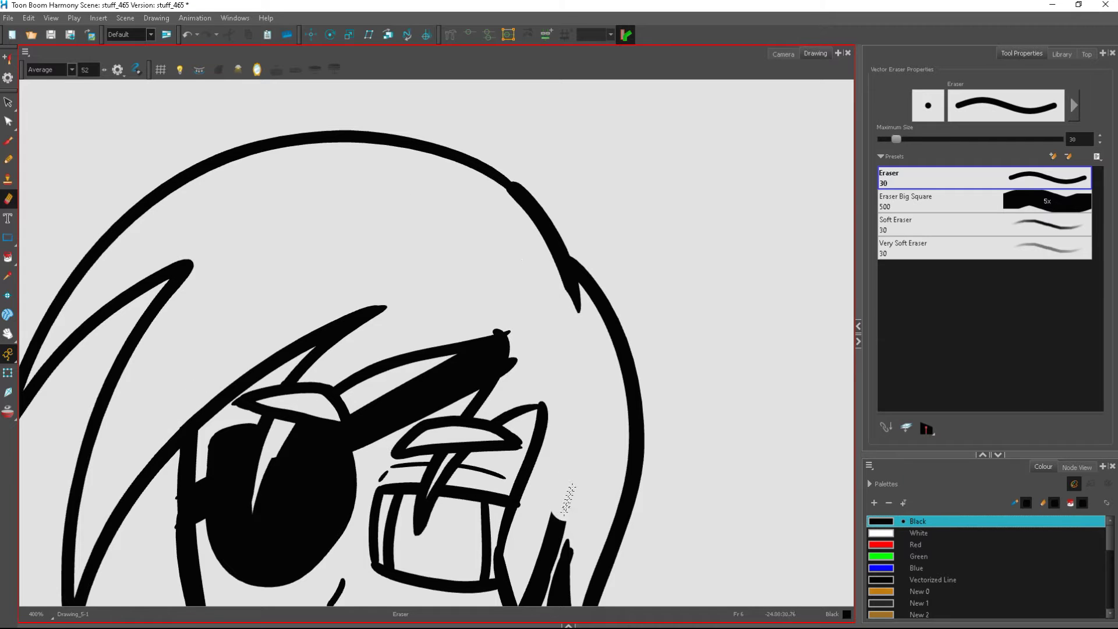
Smooth the eyepatch strap's upper end and erase the leftover head outline in the right hair lock, reducing the eraser to size 16
{"action": "left_click_drag", "start_coordinate": [521, 341], "coordinate": [494, 324]}
{"action": "scroll", "coordinate": [427, 229], "scroll_direction": "down", "scroll_amount": 1}
{"action": "left_click_drag", "start_coordinate": [524, 428], "coordinate": [474, 371]}
{"action": "scroll", "coordinate": [477, 379], "scroll_direction": "up", "scroll_amount": 2}
{"action": "left_click_drag", "start_coordinate": [482, 428], "coordinate": [448, 523]}
{"action": "left_click", "coordinate": [8, 141]}
{"action": "left_click", "coordinate": [7, 199]}
{"action": "left_click_drag", "start_coordinate": [897, 139], "coordinate": [890, 139]}
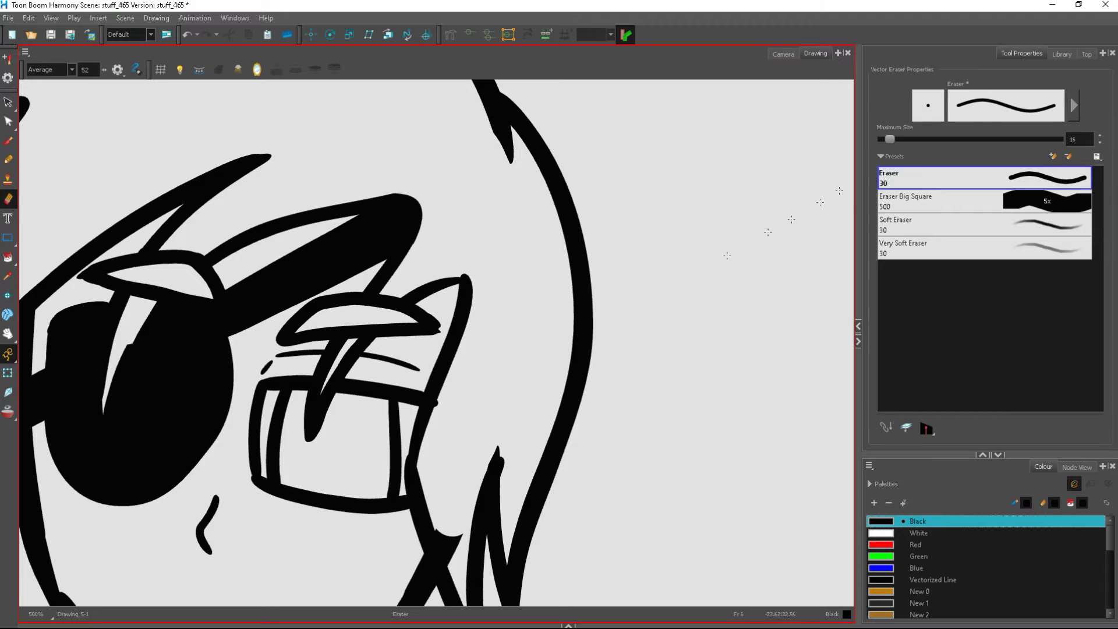
{"action": "left_click_drag", "start_coordinate": [443, 520], "coordinate": [456, 574]}
Redraw the edges of the spiky hair tips beside the right side of the face with the brush
{"action": "left_click", "coordinate": [8, 141]}
{"action": "mouse_move", "coordinate": [498, 452]}
{"action": "left_mouse_down"}
{"action": "mouse_move", "coordinate": [477, 512]}
{"action": "mouse_move", "coordinate": [472, 591]}
{"action": "left_mouse_up"}
{"action": "left_click_drag", "start_coordinate": [413, 467], "coordinate": [435, 542]}
{"action": "scroll", "coordinate": [501, 380], "scroll_direction": "down", "scroll_amount": 1}
{"action": "scroll", "coordinate": [499, 448], "scroll_direction": "down", "scroll_amount": 2}
{"action": "scroll", "coordinate": [501, 542], "scroll_direction": "up", "scroll_amount": 2}
{"action": "left_click_drag", "start_coordinate": [506, 473], "coordinate": [516, 512]}
Try adding a small curved hair tuft at the upper right of the head
{"action": "scroll", "coordinate": [556, 451], "scroll_direction": "down", "scroll_amount": 9}
{"action": "scroll", "coordinate": [506, 315], "scroll_direction": "up", "scroll_amount": 4}
{"action": "mouse_move", "coordinate": [506, 327]}
{"action": "left_mouse_down"}
{"action": "mouse_move", "coordinate": [504, 204]}
{"action": "mouse_move", "coordinate": [253, 385]}
{"action": "mouse_move", "coordinate": [509, 324]}
{"action": "left_mouse_up"}
{"action": "key", "text": "ctrl+z"}
{"action": "scroll", "coordinate": [520, 256], "scroll_direction": "up", "scroll_amount": 4}
{"action": "left_click", "coordinate": [187, 35]}
{"action": "mouse_move", "coordinate": [484, 445]}
{"action": "left_mouse_down"}
{"action": "mouse_move", "coordinate": [455, 326]}
{"action": "mouse_move", "coordinate": [492, 447]}
{"action": "mouse_move", "coordinate": [463, 459]}
{"action": "left_mouse_up"}
{"action": "scroll", "coordinate": [502, 315], "scroll_direction": "down", "scroll_amount": 2}
{"action": "scroll", "coordinate": [516, 345], "scroll_direction": "up", "scroll_amount": 3}
{"action": "left_click", "coordinate": [188, 35]}
{"action": "scroll", "coordinate": [465, 233], "scroll_direction": "down", "scroll_amount": 8}
{"action": "scroll", "coordinate": [472, 285], "scroll_direction": "up", "scroll_amount": 2}
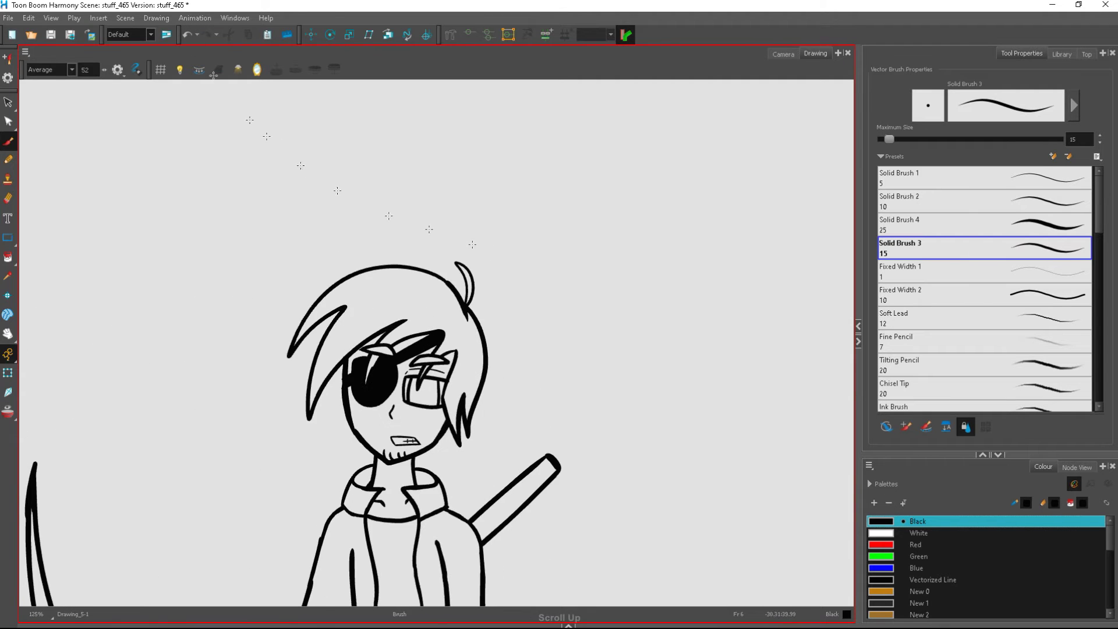
{"action": "key", "text": "ctrl+z"}
Draw spiky back hair behind the jaw on both sides of the neck
{"action": "scroll", "coordinate": [414, 427], "scroll_direction": "up", "scroll_amount": 4}
{"action": "mouse_move", "coordinate": [509, 428]}
{"action": "left_mouse_down"}
{"action": "mouse_move", "coordinate": [466, 505]}
{"action": "mouse_move", "coordinate": [416, 535]}
{"action": "left_mouse_up"}
{"action": "scroll", "coordinate": [416, 535], "scroll_direction": "down", "scroll_amount": 4}
{"action": "scroll", "coordinate": [314, 300], "scroll_direction": "up", "scroll_amount": 3}
{"action": "mouse_move", "coordinate": [311, 298]}
{"action": "left_mouse_down"}
{"action": "mouse_move", "coordinate": [316, 346]}
{"action": "mouse_move", "coordinate": [394, 433]}
{"action": "left_mouse_up"}
{"action": "scroll", "coordinate": [393, 433], "scroll_direction": "down", "scroll_amount": 5}
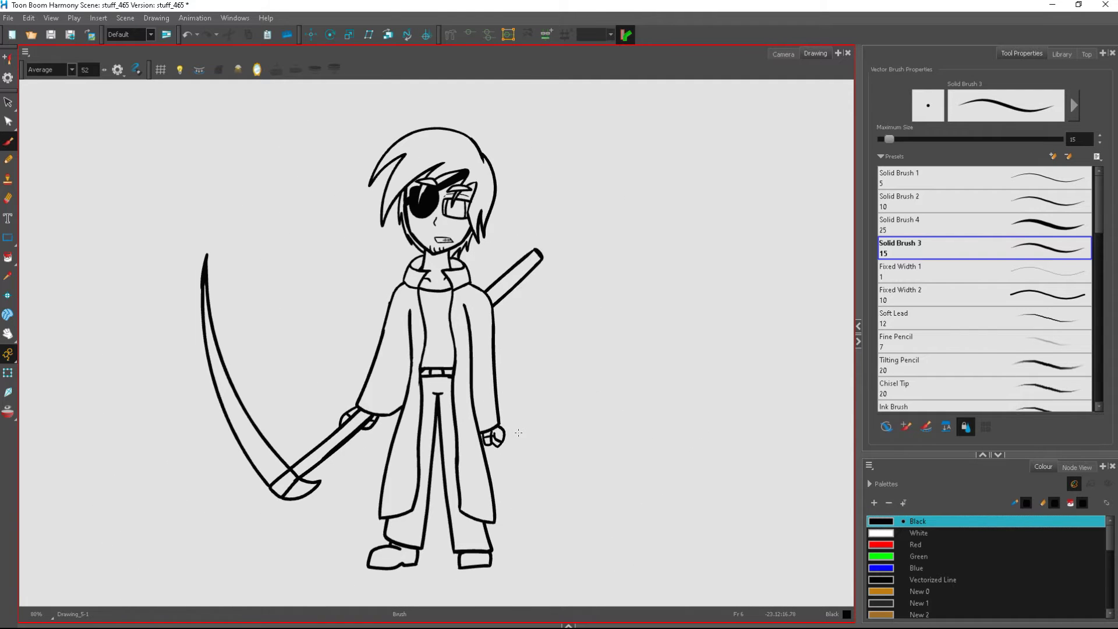
{"action": "scroll", "coordinate": [366, 421], "scroll_direction": "up", "scroll_amount": 6}
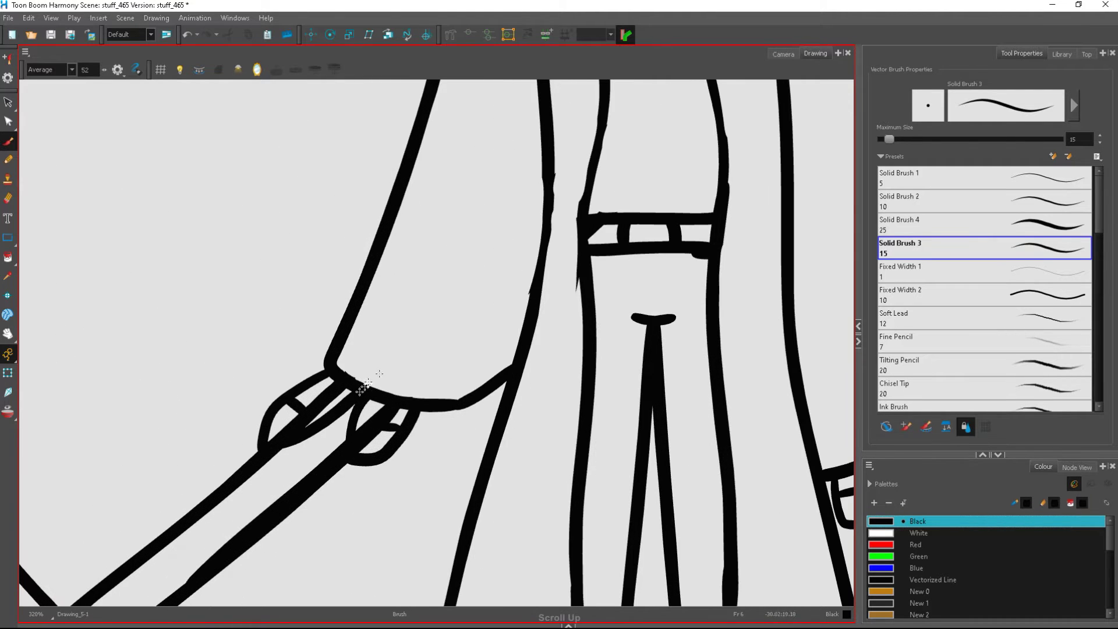
{"action": "scroll", "coordinate": [512, 513], "scroll_direction": "down", "scroll_amount": 7}
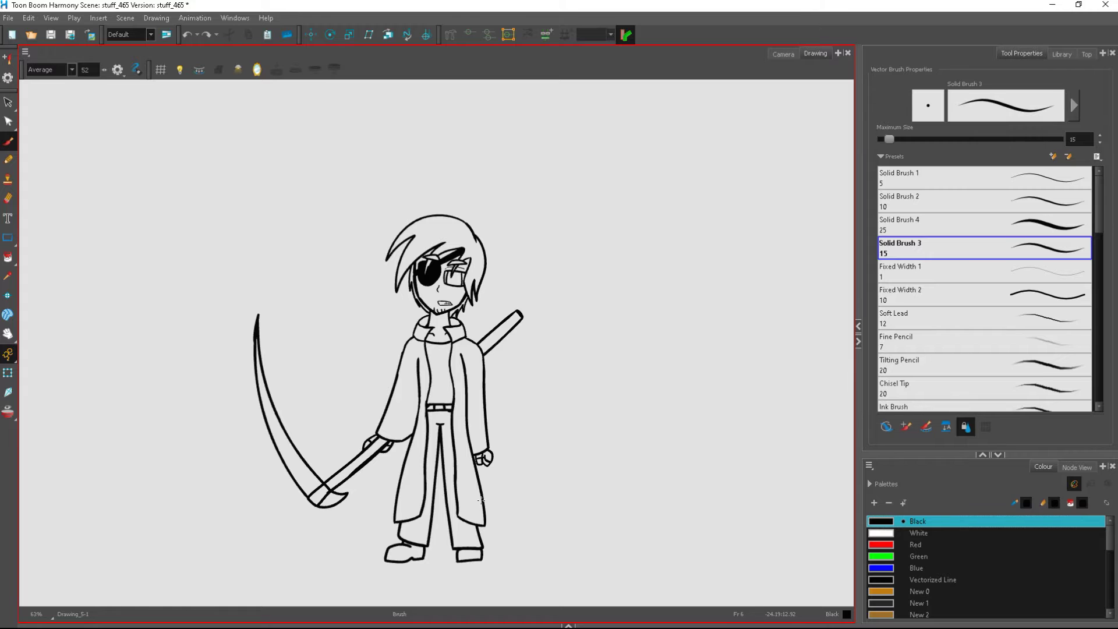
{"action": "scroll", "coordinate": [465, 283], "scroll_direction": "up", "scroll_amount": 6}
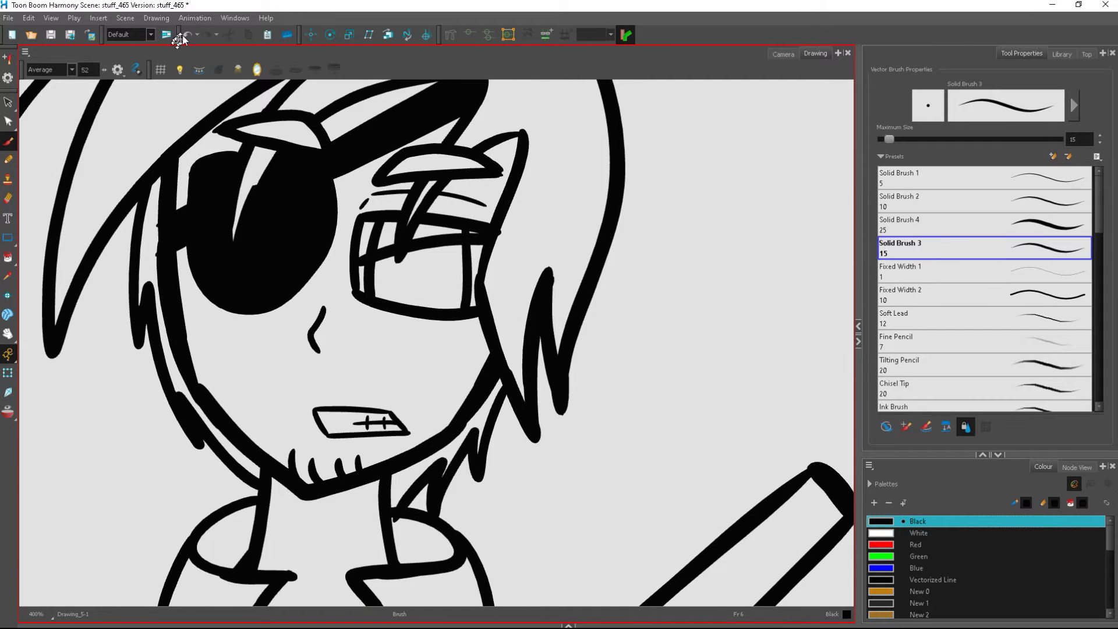
Try drawing the pupil of the uncovered eye with a few vertical brush strokes
{"action": "scroll", "coordinate": [423, 178], "scroll_direction": "down", "scroll_amount": 4}
{"action": "scroll", "coordinate": [424, 178], "scroll_direction": "down", "scroll_amount": 2}
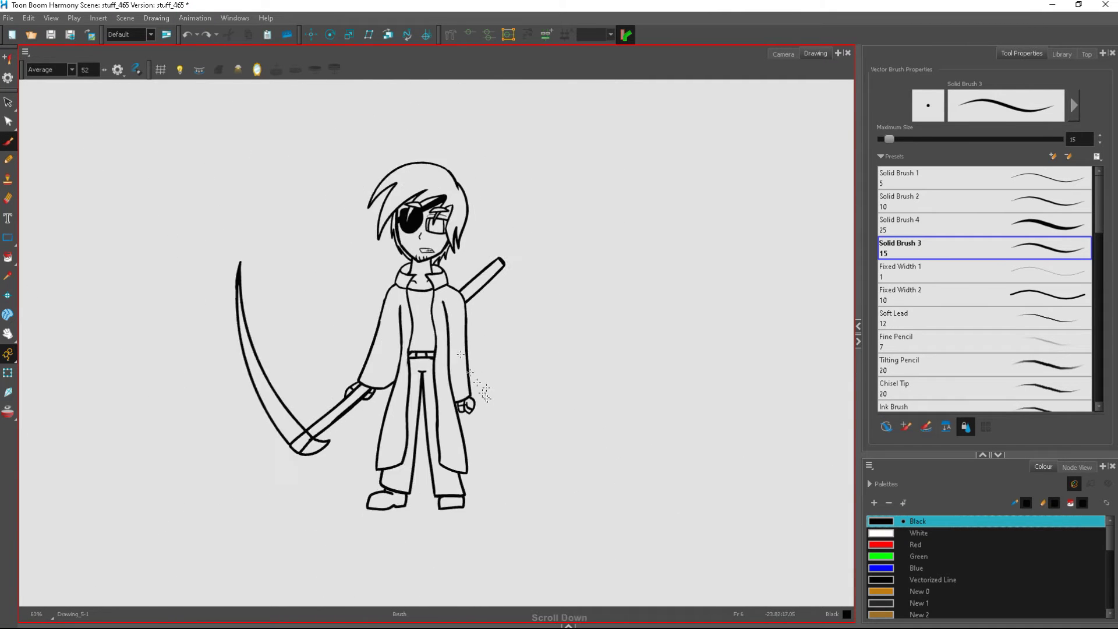
{"action": "key", "text": "alt+i"}
{"action": "key", "text": "alt+b"}
{"action": "scroll", "coordinate": [433, 190], "scroll_direction": "up", "scroll_amount": 8}
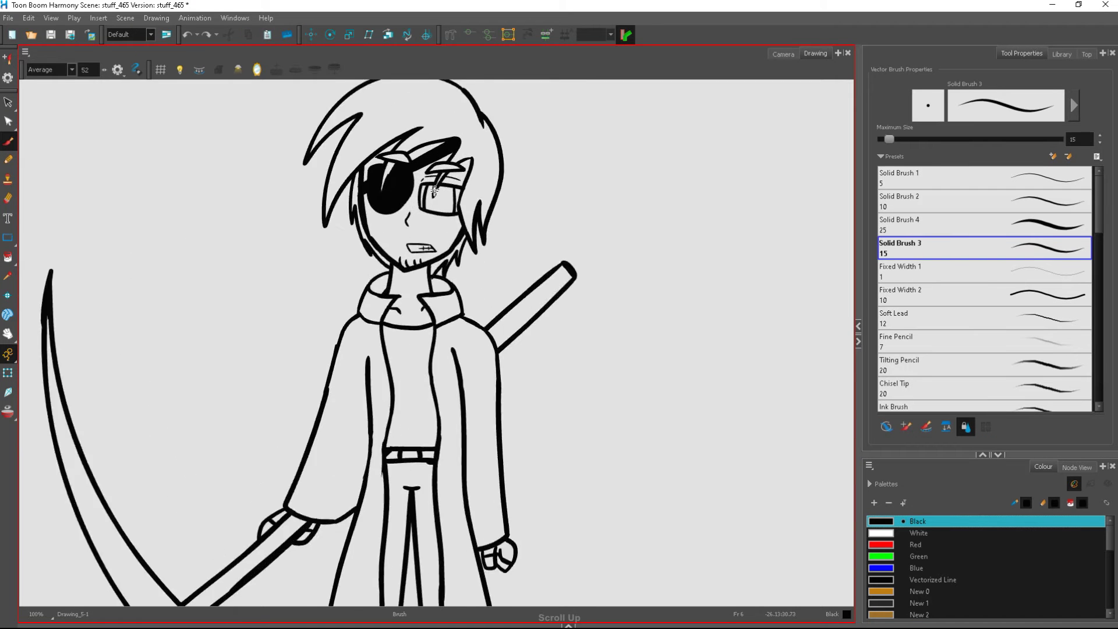
{"action": "left_click_drag", "start_coordinate": [426, 175], "coordinate": [443, 281]}
{"action": "left_click_drag", "start_coordinate": [462, 178], "coordinate": [445, 273]}
{"action": "mouse_move", "coordinate": [452, 197]}
{"action": "left_mouse_down"}
{"action": "mouse_move", "coordinate": [441, 257]}
{"action": "mouse_move", "coordinate": [477, 377]}
{"action": "left_mouse_up"}
{"action": "scroll", "coordinate": [431, 212], "scroll_direction": "down", "scroll_amount": 4}
{"action": "scroll", "coordinate": [411, 146], "scroll_direction": "up", "scroll_amount": 4}
{"action": "left_click", "coordinate": [187, 35]}
{"action": "left_click", "coordinate": [188, 35]}
{"action": "left_click", "coordinate": [188, 35]}
Draw a tall solid black pupil in the uncovered eye with the brush
{"action": "mouse_move", "coordinate": [484, 269]}
{"action": "left_mouse_down"}
{"action": "mouse_move", "coordinate": [474, 372]}
{"action": "mouse_move", "coordinate": [466, 297]}
{"action": "mouse_move", "coordinate": [480, 204]}
{"action": "left_mouse_up"}
{"action": "scroll", "coordinate": [455, 235], "scroll_direction": "down", "scroll_amount": 2}
{"action": "scroll", "coordinate": [462, 300], "scroll_direction": "up", "scroll_amount": 3}
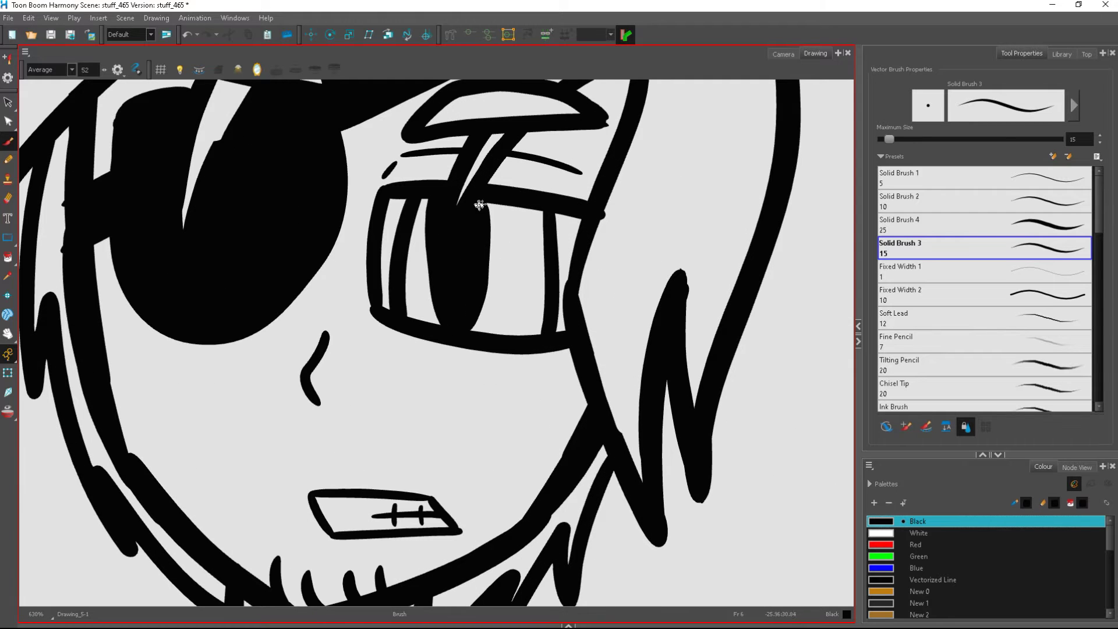
{"action": "scroll", "coordinate": [472, 233], "scroll_direction": "down", "scroll_amount": 8}
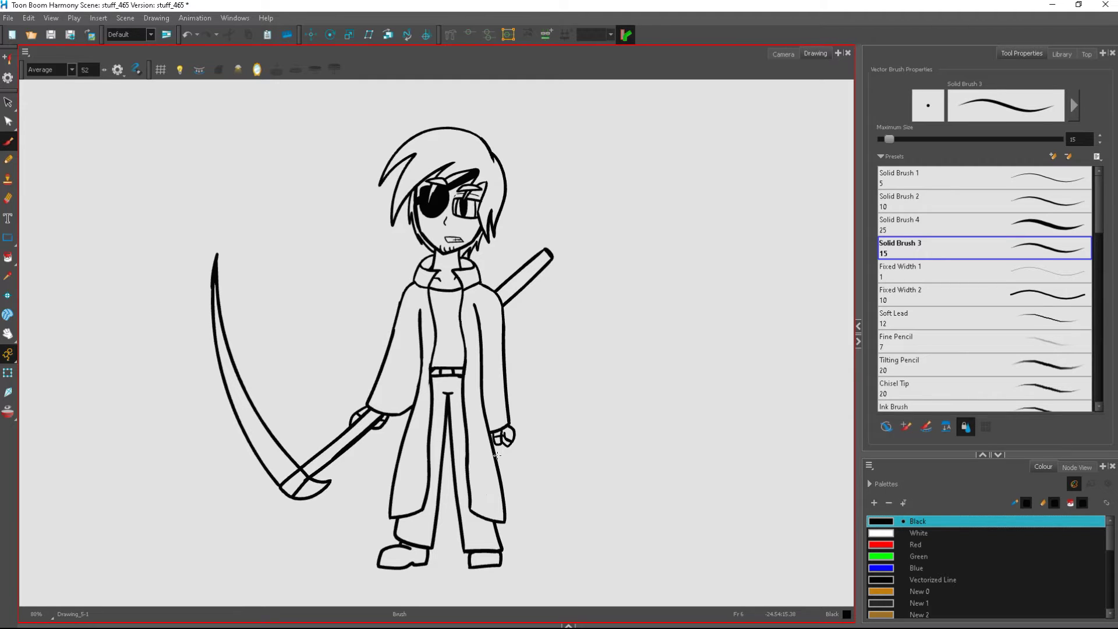
Fill the coat and its collar with the dark grey New 1 swatch using the Paint tool
{"action": "left_click", "coordinate": [8, 258]}
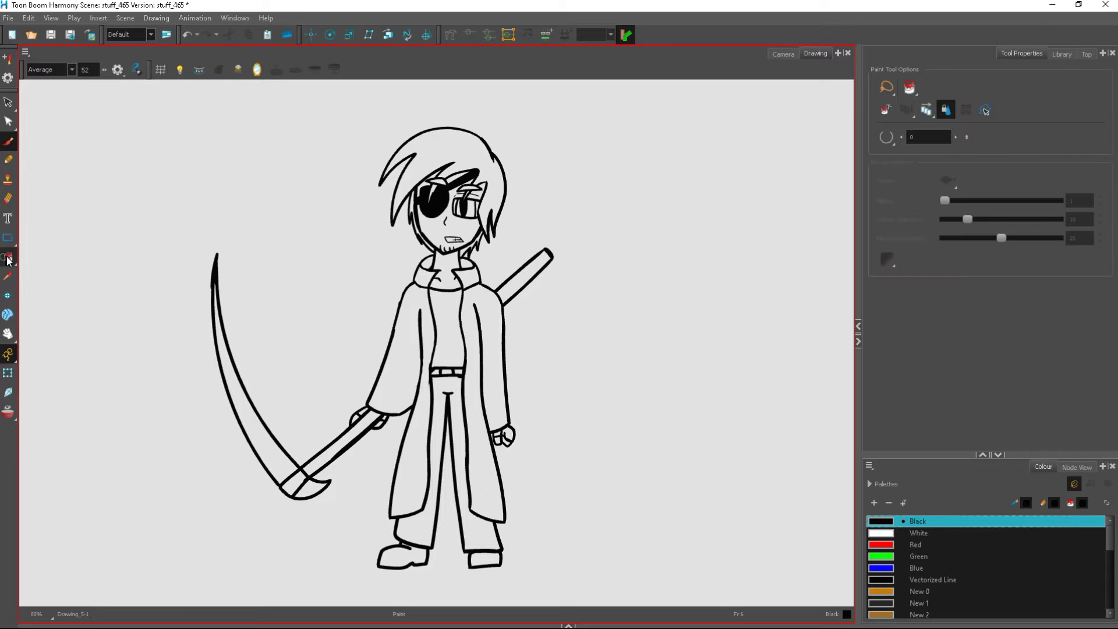
{"action": "left_click", "coordinate": [889, 603]}
{"action": "left_click", "coordinate": [488, 311]}
{"action": "left_click", "coordinate": [416, 307]}
{"action": "scroll", "coordinate": [470, 265], "scroll_direction": "up", "scroll_amount": 3}
{"action": "left_click", "coordinate": [471, 290]}
{"action": "left_click", "coordinate": [468, 268]}
{"action": "left_click", "coordinate": [390, 268]}
{"action": "scroll", "coordinate": [432, 256], "scroll_direction": "down", "scroll_amount": 1}
{"action": "scroll", "coordinate": [463, 254], "scroll_direction": "up", "scroll_amount": 2}
Create a new swatch from the dark grey and darken it to near-black
{"action": "right_click", "coordinate": [885, 604]}
{"action": "left_click", "coordinate": [900, 460]}
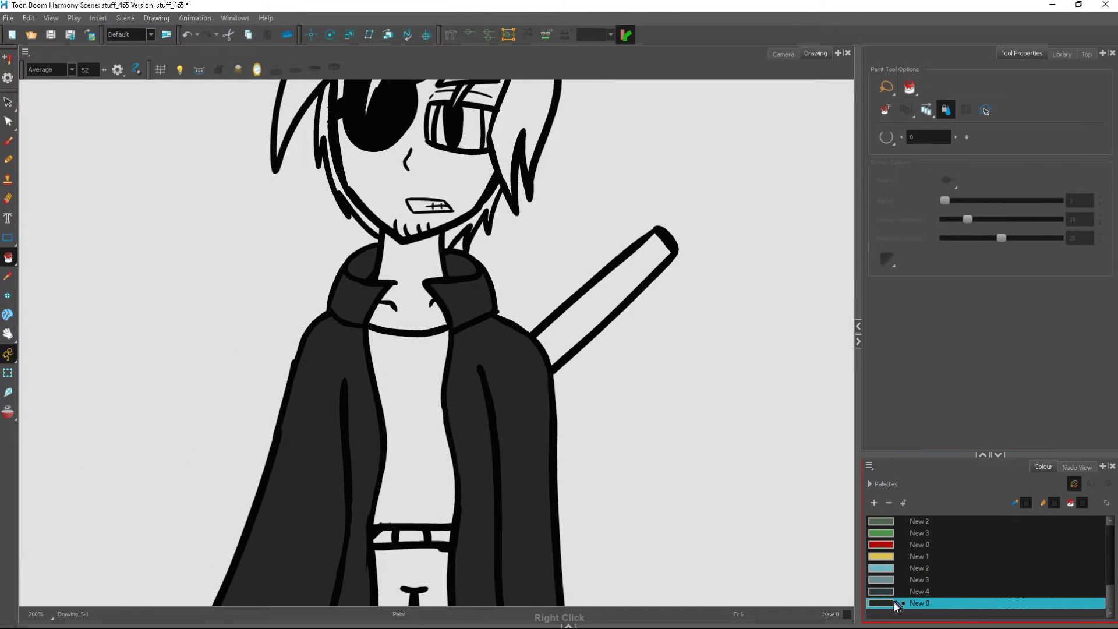
{"action": "right_click", "coordinate": [894, 605]}
{"action": "left_click", "coordinate": [899, 451]}
{"action": "left_click", "coordinate": [633, 264]}
{"action": "left_click", "coordinate": [683, 207]}
Fill the inner collar, the coat body and sleeves, and the gloves with the near-black New 0 swatch
{"action": "left_click", "coordinate": [363, 263]}
{"action": "left_click", "coordinate": [465, 265]}
{"action": "scroll", "coordinate": [452, 297], "scroll_direction": "down", "scroll_amount": 4}
{"action": "left_click", "coordinate": [458, 357]}
{"action": "left_click", "coordinate": [401, 351]}
{"action": "scroll", "coordinate": [495, 482], "scroll_direction": "up", "scroll_amount": 4}
{"action": "left_click", "coordinate": [501, 411]}
{"action": "left_click", "coordinate": [136, 354]}
{"action": "left_click", "coordinate": [188, 371]}
{"action": "scroll", "coordinate": [437, 431], "scroll_direction": "down", "scroll_amount": 4}
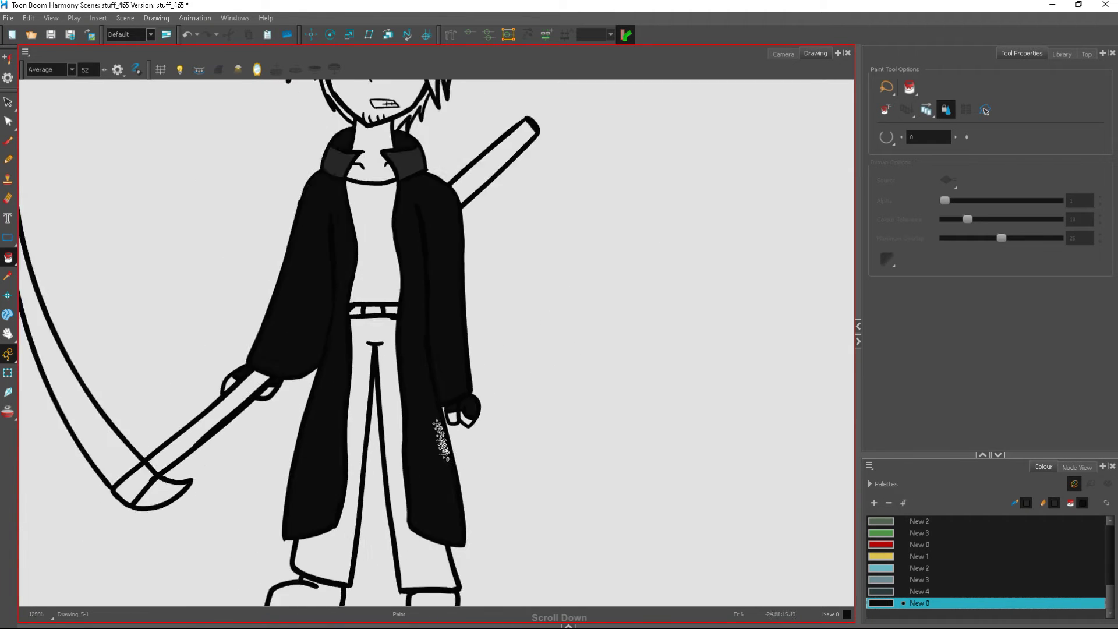
Fill the trousers and the shirt with the dark grey New 1 swatch
{"action": "left_click_drag", "start_coordinate": [1110, 590], "coordinate": [1110, 532]}
{"action": "left_click", "coordinate": [891, 603]}
{"action": "left_click", "coordinate": [411, 472]}
{"action": "left_click", "coordinate": [410, 349]}
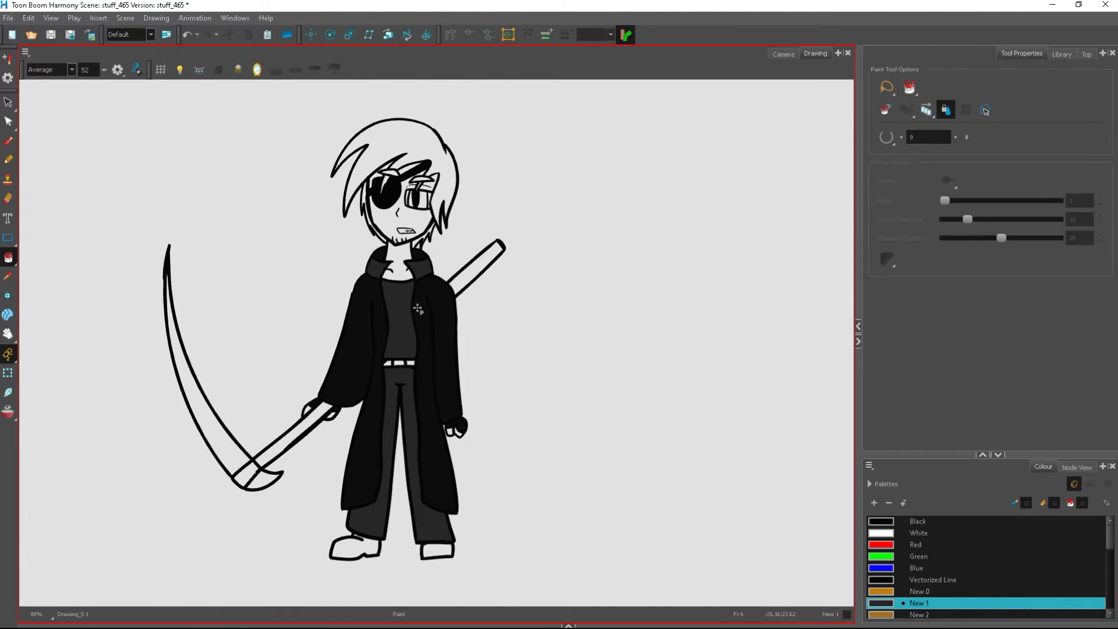
{"action": "scroll", "coordinate": [524, 241], "scroll_direction": "down", "scroll_amount": 3}
{"action": "scroll", "coordinate": [524, 241], "scroll_direction": "down", "scroll_amount": 3}
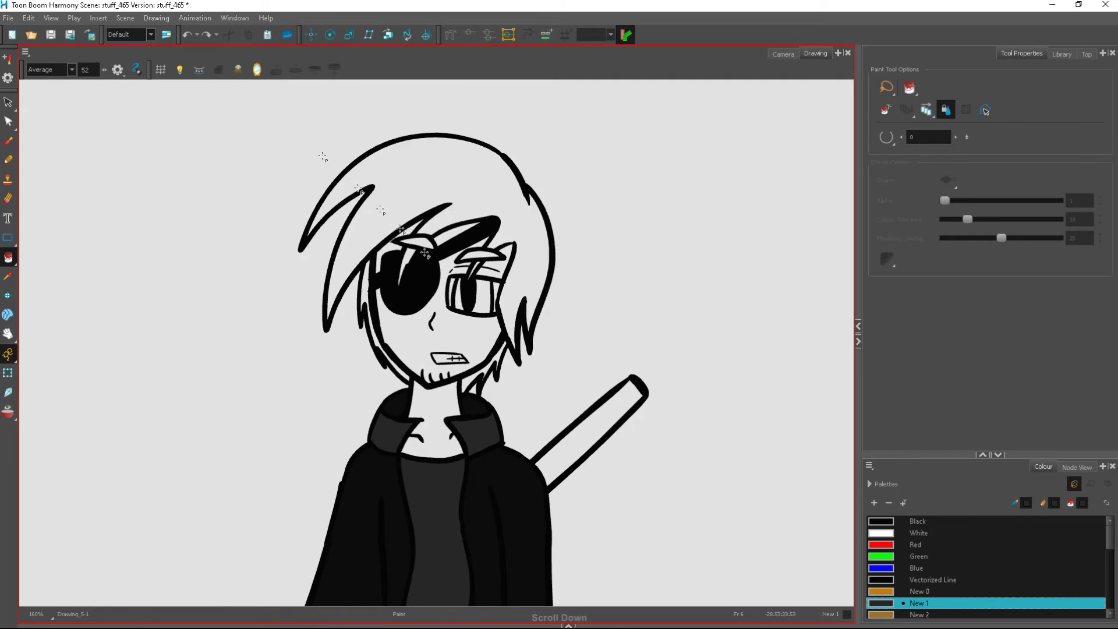
{"action": "scroll", "coordinate": [442, 472], "scroll_direction": "up", "scroll_amount": 4}
{"action": "scroll", "coordinate": [443, 472], "scroll_direction": "up", "scroll_amount": 1}
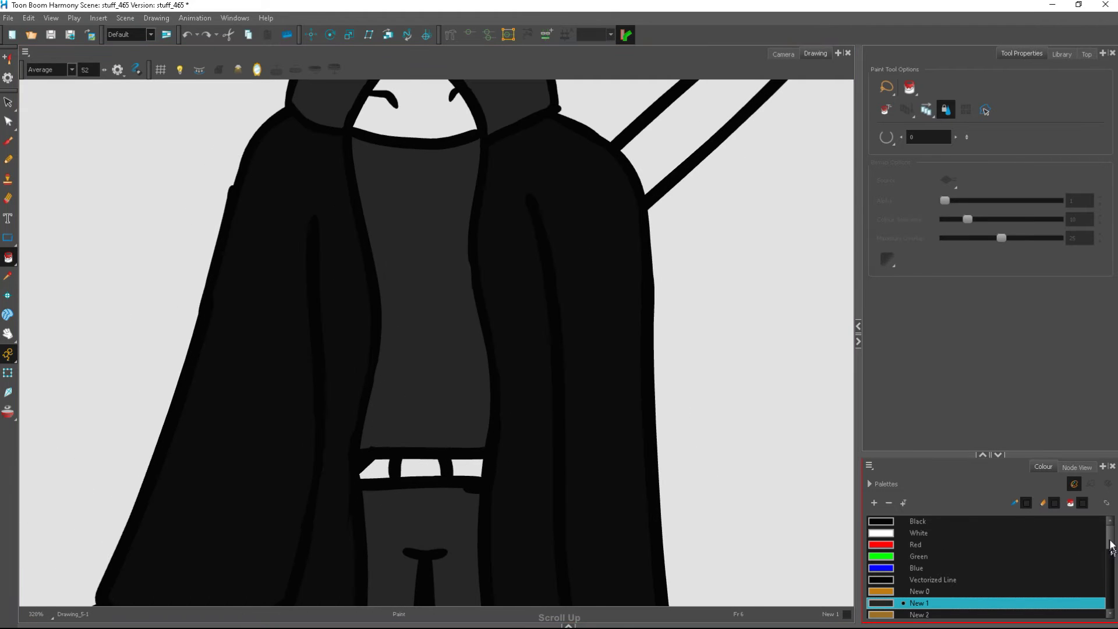
Fill the belt buckle with the yellow New 5 swatch
{"action": "left_click", "coordinate": [1110, 588]}
{"action": "left_click", "coordinate": [920, 568]}
{"action": "left_click", "coordinate": [420, 467]}
{"action": "left_click_drag", "start_coordinate": [1110, 559], "coordinate": [1113, 569]}
{"action": "scroll", "coordinate": [1113, 570], "scroll_direction": "down", "scroll_amount": 1}
{"action": "scroll", "coordinate": [466, 350], "scroll_direction": "down", "scroll_amount": 6}
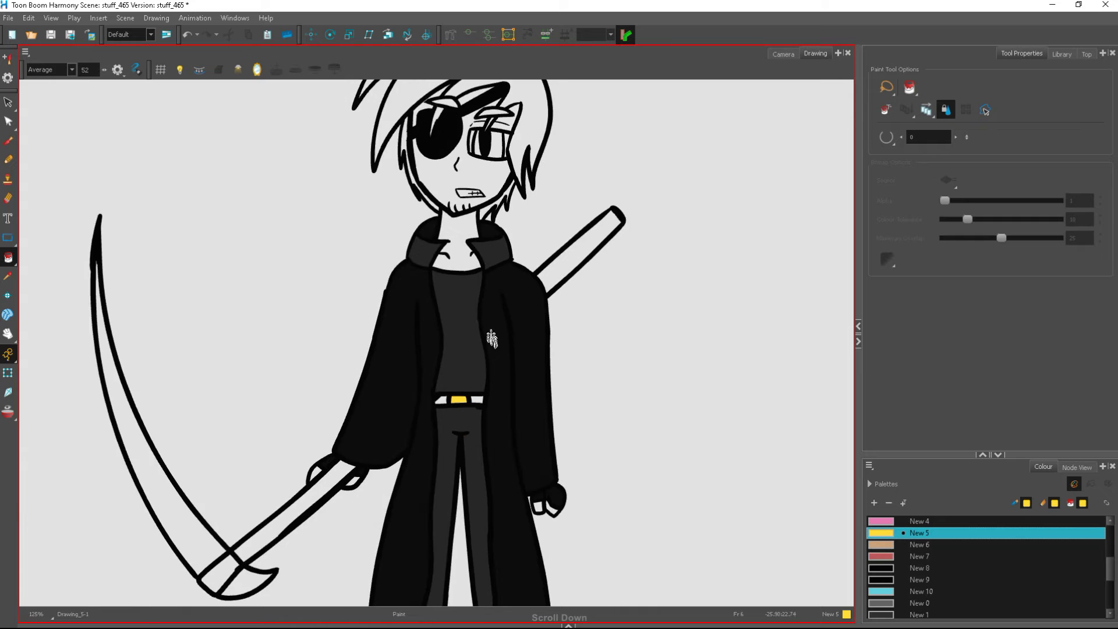
Select and remove the dark grey fills of the shirt and both trouser legs
{"action": "scroll", "coordinate": [481, 353], "scroll_direction": "up", "scroll_amount": 5}
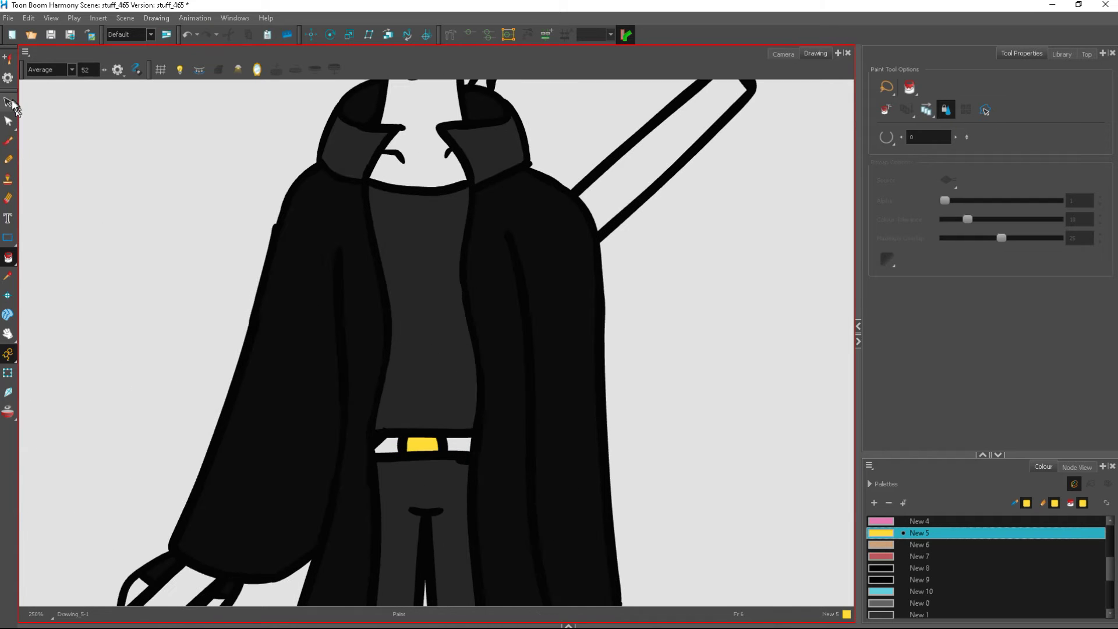
{"action": "left_click", "coordinate": [11, 103]}
{"action": "left_click", "coordinate": [421, 347]}
{"action": "right_click", "coordinate": [421, 347]}
{"action": "left_click", "coordinate": [469, 370]}
{"action": "left_click", "coordinate": [447, 474]}
{"action": "right_click", "coordinate": [447, 474]}
{"action": "left_click", "coordinate": [484, 215]}
{"action": "left_click_drag", "start_coordinate": [386, 424], "coordinate": [434, 402]}
{"action": "left_click_drag", "start_coordinate": [441, 442], "coordinate": [442, 475]}
{"action": "left_click", "coordinate": [646, 444]}
{"action": "scroll", "coordinate": [486, 369], "scroll_direction": "down", "scroll_amount": 1}
{"action": "scroll", "coordinate": [463, 438], "scroll_direction": "up", "scroll_amount": 3}
{"action": "left_click", "coordinate": [478, 447]}
{"action": "right_click", "coordinate": [482, 447]}
{"action": "left_click", "coordinate": [520, 193]}
{"action": "left_click", "coordinate": [348, 472]}
{"action": "right_click", "coordinate": [347, 474]}
{"action": "left_click", "coordinate": [391, 220]}
{"action": "scroll", "coordinate": [435, 374], "scroll_direction": "down", "scroll_amount": 8}
{"action": "scroll", "coordinate": [449, 369], "scroll_direction": "up", "scroll_amount": 1}
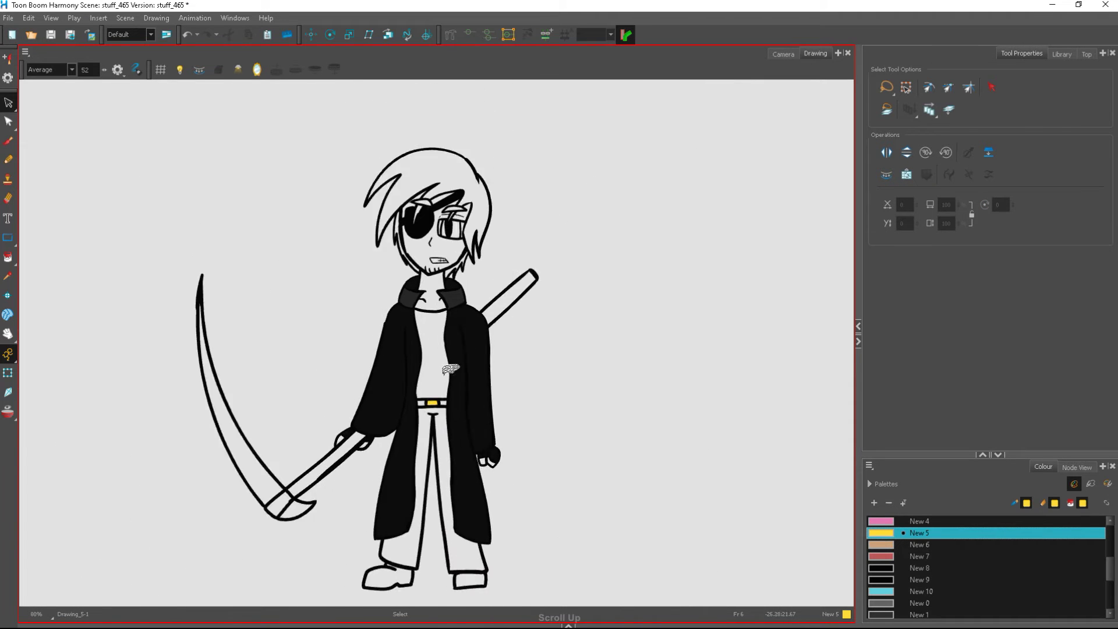
Fill the shirt with the medium grey New 0 swatch and the trousers with the dark grey New 1 swatch
{"action": "scroll", "coordinate": [448, 369], "scroll_direction": "up", "scroll_amount": 3}
{"action": "left_click", "coordinate": [11, 257]}
{"action": "left_click", "coordinate": [890, 613]}
{"action": "left_click", "coordinate": [431, 346]}
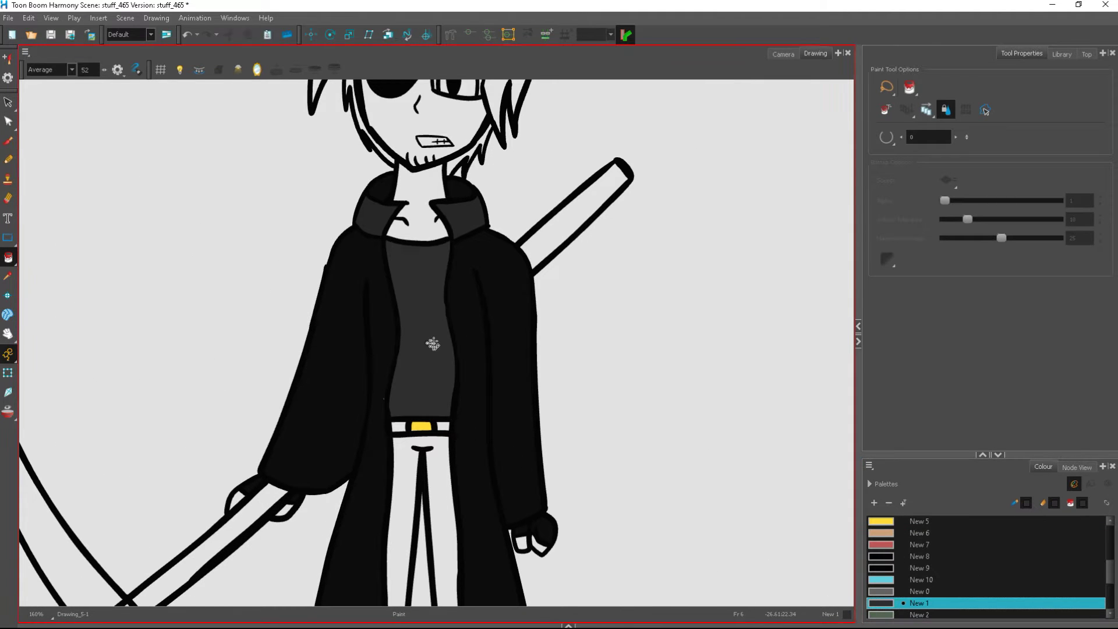
{"action": "left_click", "coordinate": [886, 592]}
{"action": "left_click", "coordinate": [430, 353]}
{"action": "left_click", "coordinate": [883, 603]}
{"action": "left_click", "coordinate": [440, 477]}
{"action": "scroll", "coordinate": [475, 356], "scroll_direction": "down", "scroll_amount": 4}
{"action": "scroll", "coordinate": [485, 357], "scroll_direction": "up", "scroll_amount": 1}
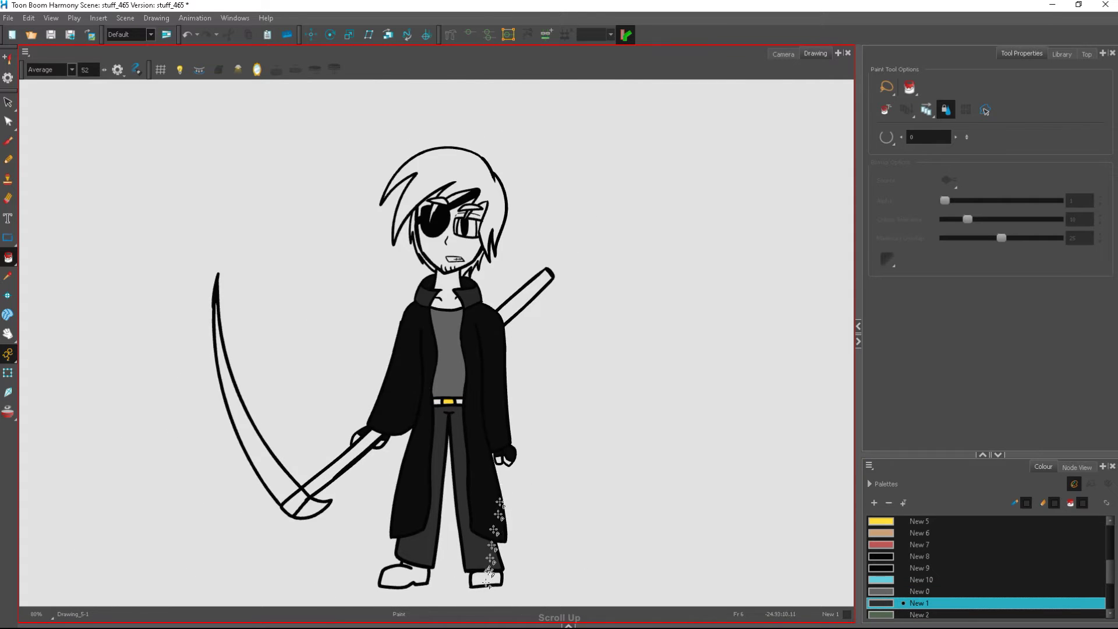
Fill both shoes with the near-black New 0 swatch
{"action": "scroll", "coordinate": [487, 582], "scroll_direction": "up", "scroll_amount": 2}
{"action": "left_click_drag", "start_coordinate": [1110, 567], "coordinate": [1108, 592]}
{"action": "left_click", "coordinate": [886, 608]}
{"action": "left_click", "coordinate": [489, 569]}
{"action": "left_click", "coordinate": [367, 567]}
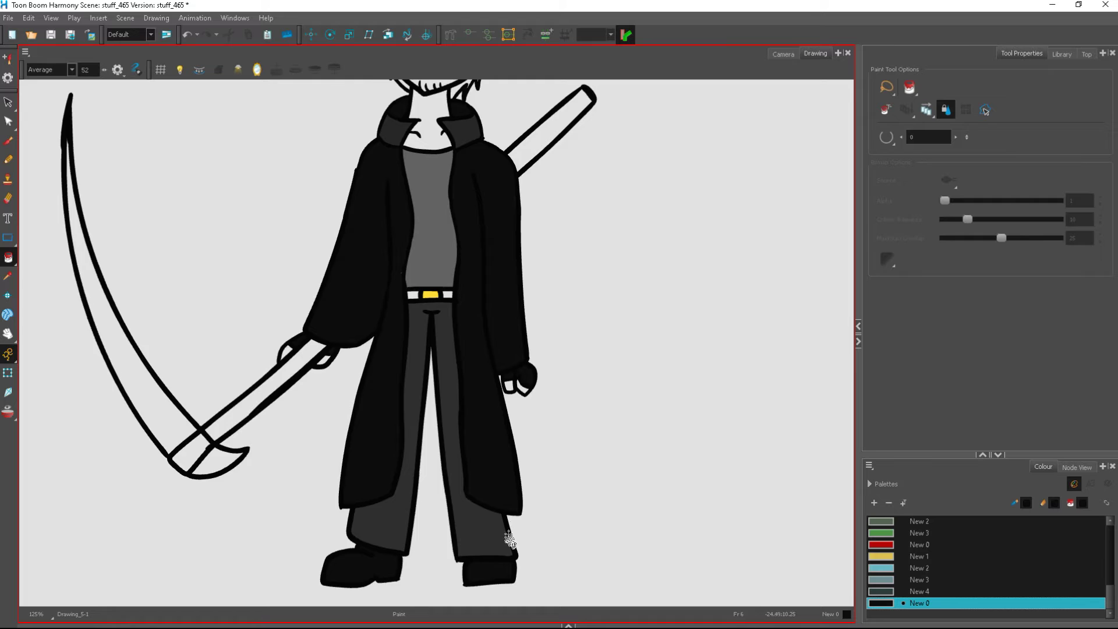
{"action": "scroll", "coordinate": [510, 540], "scroll_direction": "down", "scroll_amount": 2}
{"action": "scroll", "coordinate": [436, 314], "scroll_direction": "up", "scroll_amount": 5}
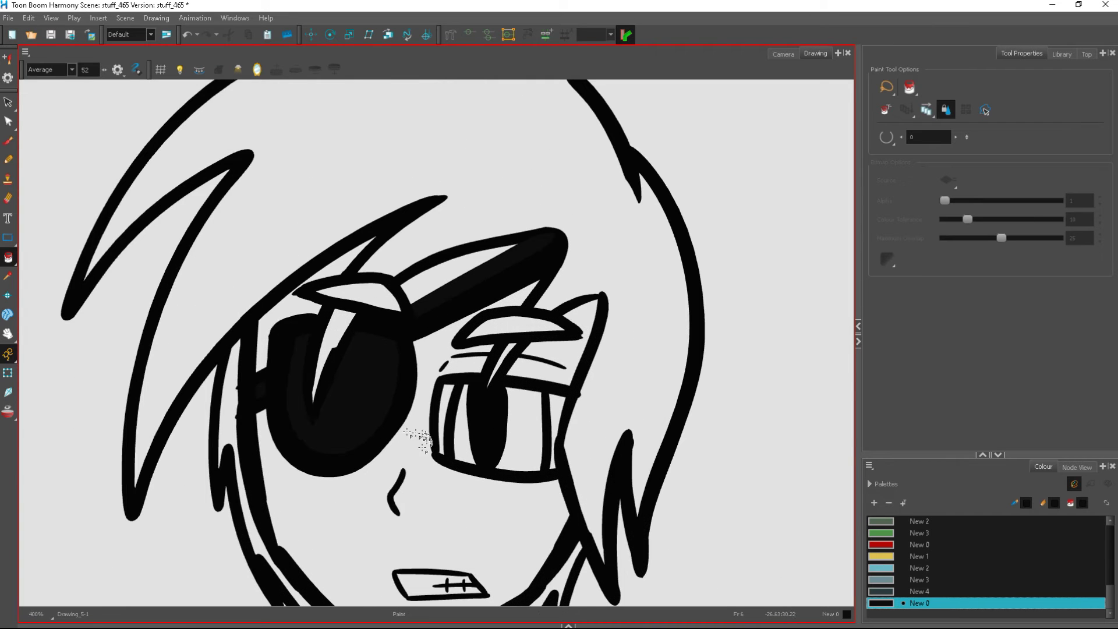
Try filling the hair with the light brown New 2 swatch
{"action": "scroll", "coordinate": [480, 474], "scroll_direction": "down", "scroll_amount": 2}
{"action": "scroll", "coordinate": [991, 560], "scroll_direction": "up", "scroll_amount": 5}
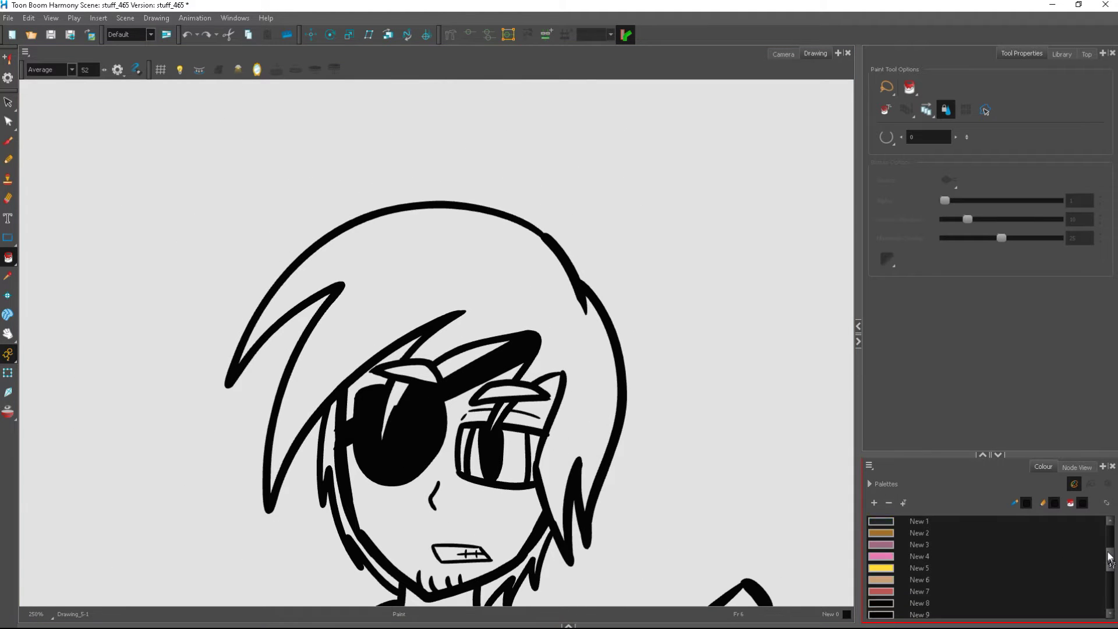
{"action": "left_click", "coordinate": [920, 568]}
{"action": "left_click", "coordinate": [531, 265]}
{"action": "left_click", "coordinate": [187, 35]}
Create a new swatch and set it to a very dark brown
{"action": "right_click", "coordinate": [890, 569]}
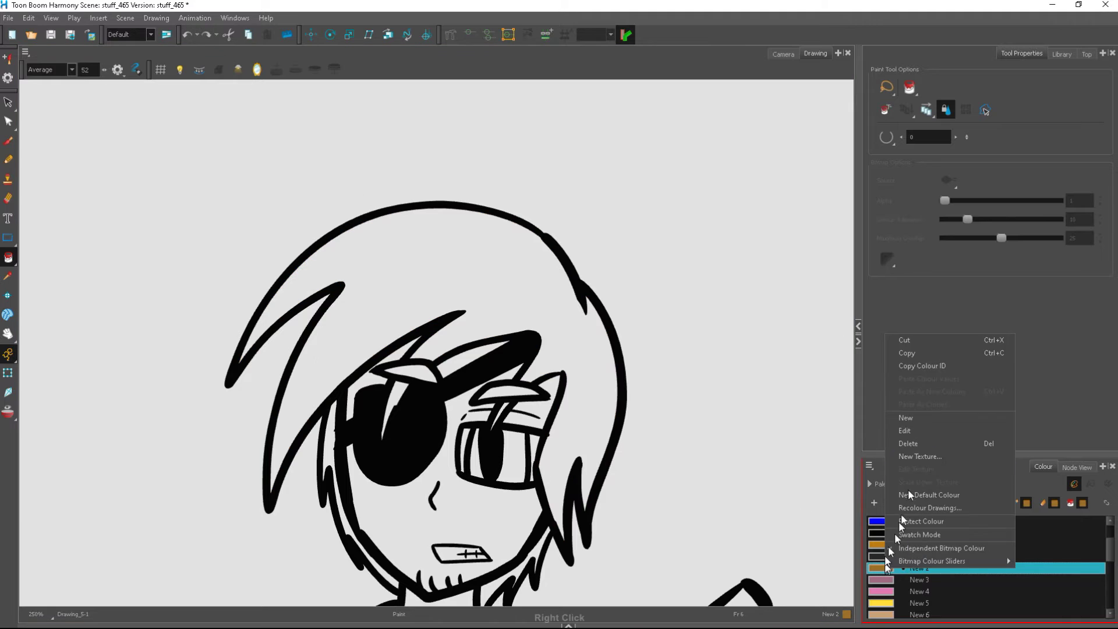
{"action": "left_click", "coordinate": [906, 417]}
{"action": "double_click", "coordinate": [887, 604]}
{"action": "left_click", "coordinate": [640, 222]}
{"action": "left_click_drag", "start_coordinate": [627, 284], "coordinate": [643, 309]}
{"action": "left_click", "coordinate": [718, 205]}
Fill the main hair and the back hair behind the jaw with the new dark brown swatch
{"action": "left_click", "coordinate": [506, 276]}
{"action": "left_click", "coordinate": [344, 512]}
{"action": "left_click_drag", "start_coordinate": [480, 382], "coordinate": [465, 307]}
{"action": "scroll", "coordinate": [465, 307], "scroll_direction": "up", "scroll_amount": 2}
Try filling both eyebrows with a separate, nearly black brown swatch
{"action": "right_click", "coordinate": [886, 606]}
{"action": "left_click", "coordinate": [918, 460]}
{"action": "right_click", "coordinate": [890, 603]}
{"action": "left_click", "coordinate": [919, 472]}
{"action": "left_click_drag", "start_coordinate": [635, 310], "coordinate": [636, 317]}
{"action": "left_click", "coordinate": [718, 204]}
{"action": "left_click", "coordinate": [500, 304]}
{"action": "left_click", "coordinate": [380, 286]}
{"action": "scroll", "coordinate": [495, 430], "scroll_direction": "down", "scroll_amount": 1}
{"action": "scroll", "coordinate": [517, 382], "scroll_direction": "up", "scroll_amount": 1}
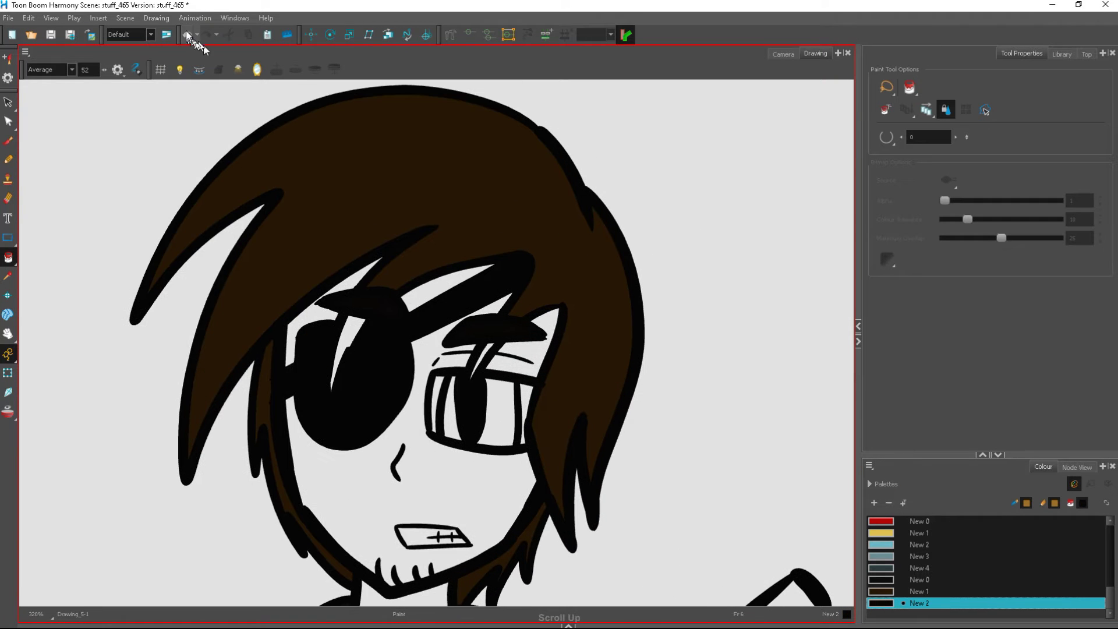
{"action": "left_click", "coordinate": [187, 35]}
{"action": "right_click", "coordinate": [883, 606]}
Fill both eyebrows with the hair's brown swatch and lighten that swatch to a medium brown
{"action": "left_click", "coordinate": [495, 332]}
{"action": "left_click", "coordinate": [389, 306]}
{"action": "right_click", "coordinate": [890, 605]}
{"action": "left_click", "coordinate": [918, 467]}
{"action": "left_click_drag", "start_coordinate": [579, 203], "coordinate": [783, 215]}
{"action": "left_click", "coordinate": [833, 313]}
{"action": "mouse_move", "coordinate": [833, 314]}
{"action": "left_mouse_down"}
{"action": "mouse_move", "coordinate": [809, 283]}
{"action": "mouse_move", "coordinate": [796, 311]}
{"action": "mouse_move", "coordinate": [812, 302]}
{"action": "left_mouse_up"}
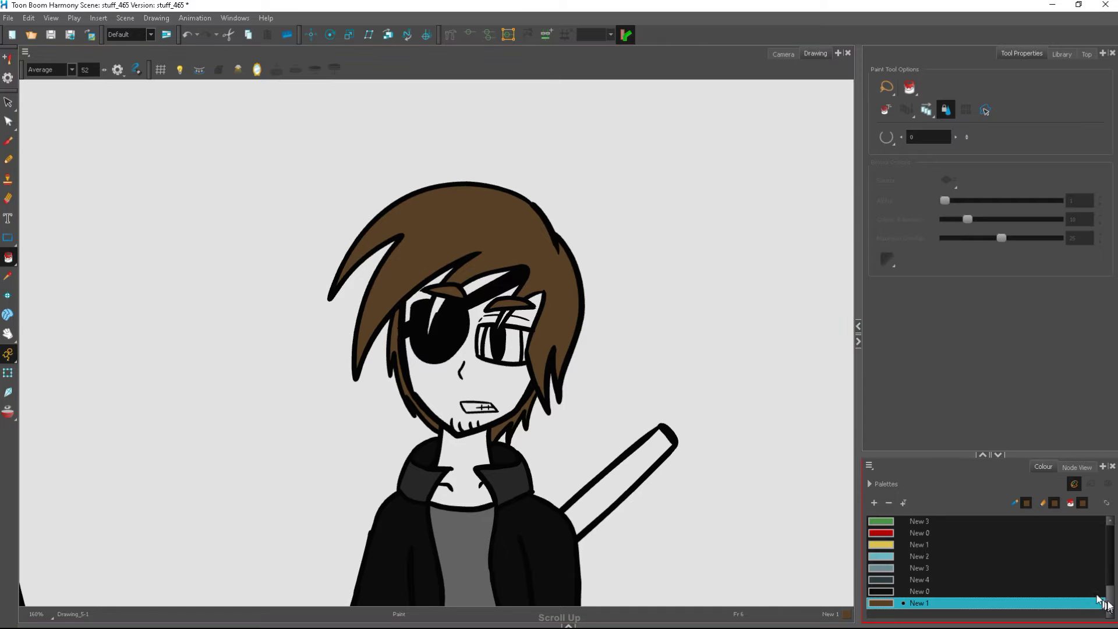
Try filling the neck with the tan New 6 swatch
{"action": "scroll", "coordinate": [931, 565], "scroll_direction": "up", "scroll_amount": 3}
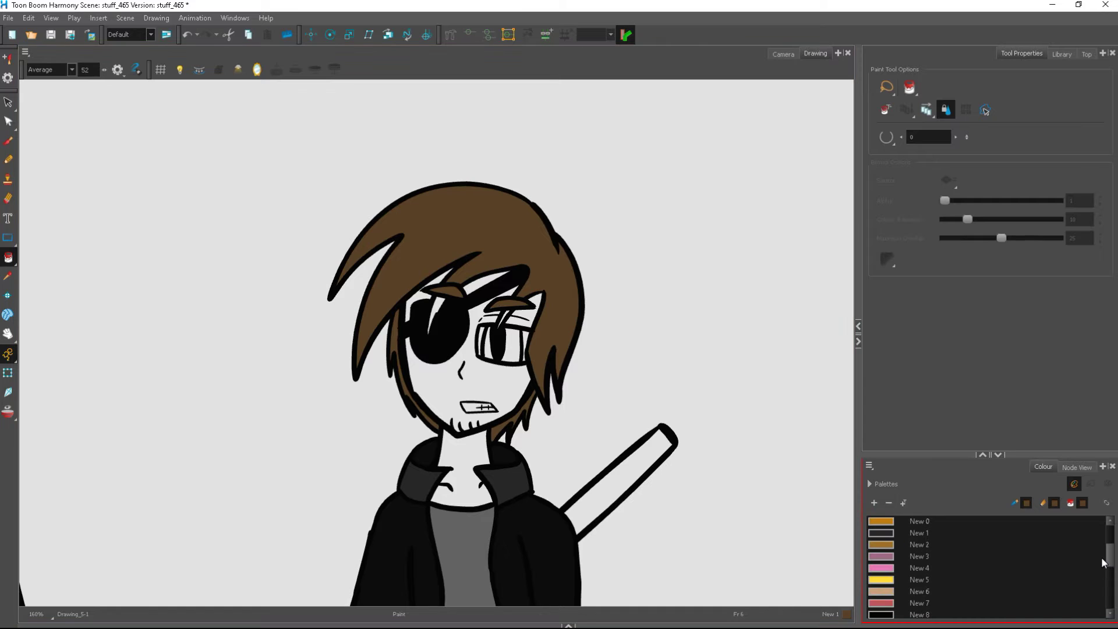
{"action": "left_click", "coordinate": [875, 593]}
{"action": "left_click", "coordinate": [471, 451]}
{"action": "scroll", "coordinate": [474, 439], "scroll_direction": "up", "scroll_amount": 2}
{"action": "left_click", "coordinate": [187, 35]}
Create a peach skin swatch and fill the face, forehead gaps, neck and upper chest with it
{"action": "left_click_drag", "start_coordinate": [1110, 556], "coordinate": [1046, 502]}
{"action": "right_click", "coordinate": [889, 524]}
{"action": "left_click", "coordinate": [924, 379]}
{"action": "right_click", "coordinate": [893, 600]}
{"action": "left_click", "coordinate": [915, 465]}
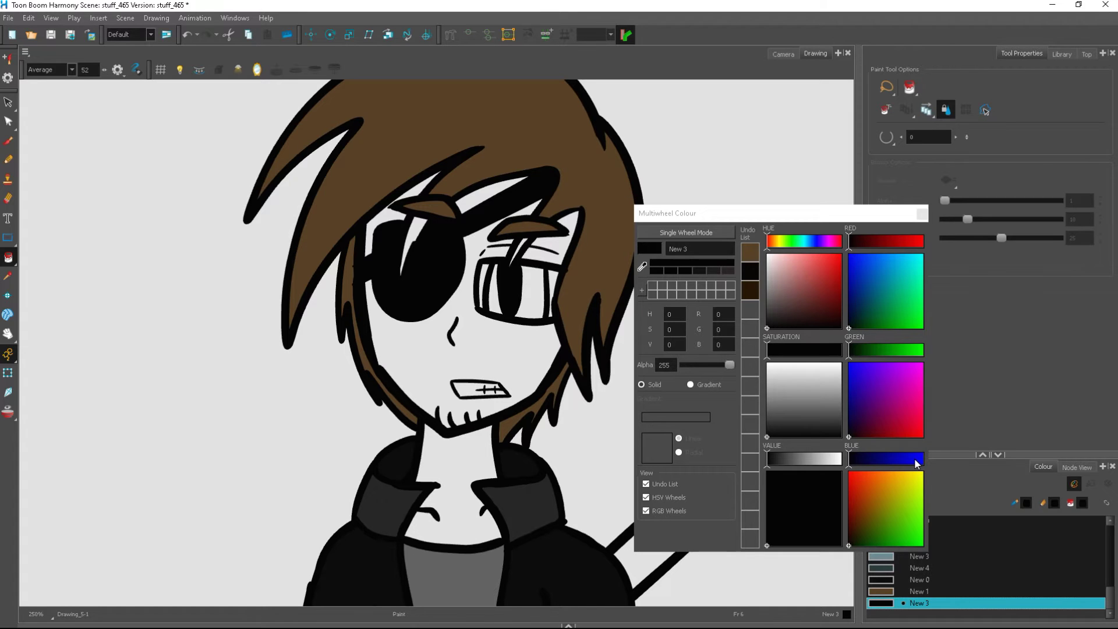
{"action": "left_click", "coordinate": [885, 475]}
{"action": "left_click_drag", "start_coordinate": [809, 263], "coordinate": [792, 256]}
{"action": "left_click", "coordinate": [922, 214]}
{"action": "mouse_move", "coordinate": [483, 470]}
{"action": "left_mouse_down"}
{"action": "mouse_move", "coordinate": [498, 356]}
{"action": "mouse_move", "coordinate": [556, 262]}
{"action": "left_mouse_up"}
{"action": "left_click_drag", "start_coordinate": [433, 199], "coordinate": [380, 224]}
Colour the narrow strands below the eyebrows with the hair's brown and sharpen their tips with the black brush
{"action": "left_click", "coordinate": [923, 592]}
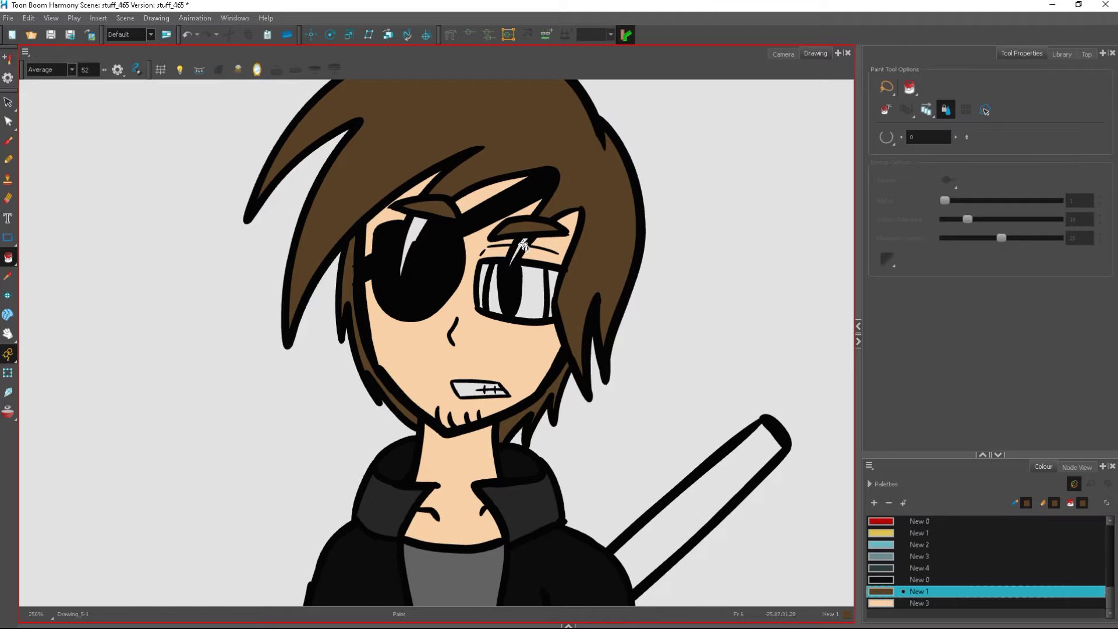
{"action": "key", "text": "alt+b"}
{"action": "scroll", "coordinate": [411, 279], "scroll_direction": "up", "scroll_amount": 5}
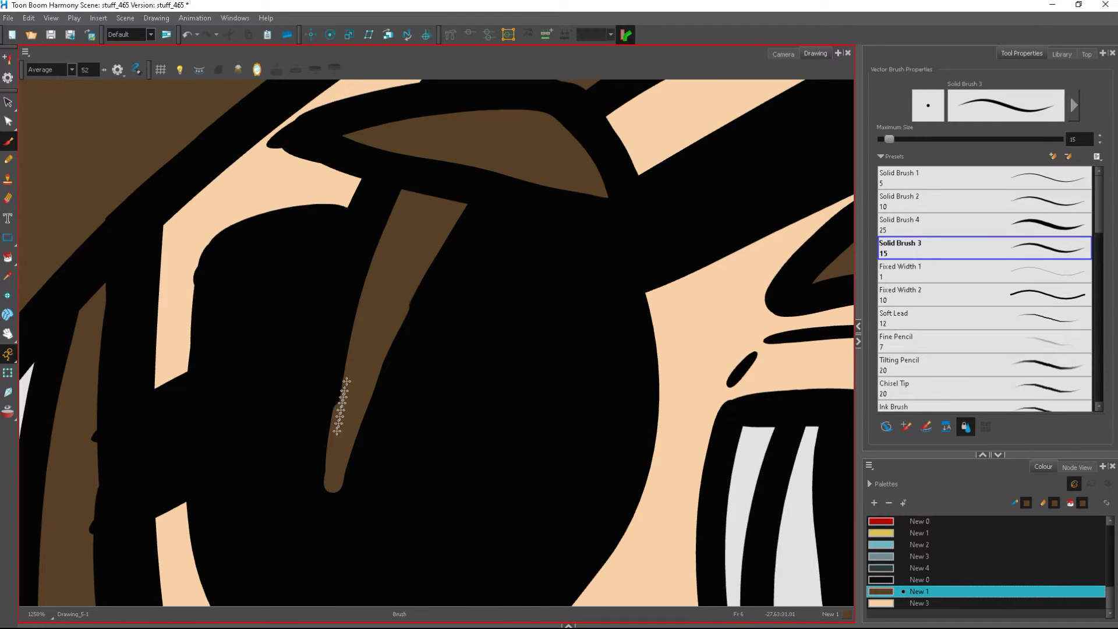
{"action": "scroll", "coordinate": [369, 303], "scroll_direction": "down", "scroll_amount": 1}
{"action": "left_click", "coordinate": [416, 302], "text": "alt"}
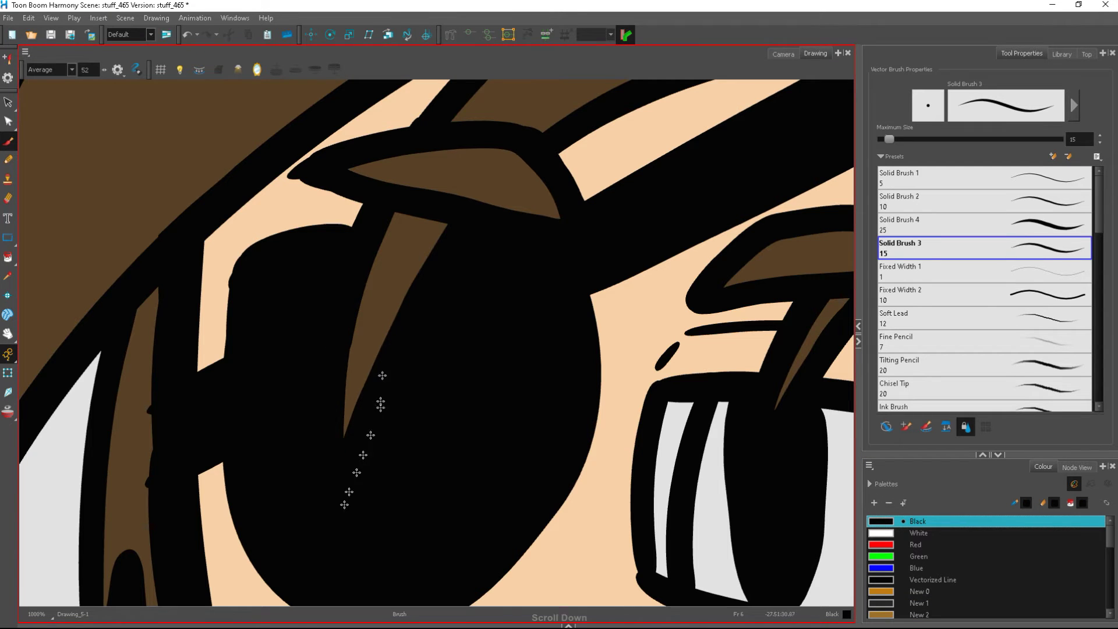
{"action": "scroll", "coordinate": [352, 275], "scroll_direction": "down", "scroll_amount": 6}
{"action": "scroll", "coordinate": [338, 245], "scroll_direction": "up", "scroll_amount": 1}
Lighten the New 3 skin swatch to a paler peach with H 31, S 22 and V 93
{"action": "left_click_drag", "start_coordinate": [1109, 537], "coordinate": [1107, 619]}
{"action": "left_click", "coordinate": [887, 603]}
{"action": "scroll", "coordinate": [470, 344], "scroll_direction": "down", "scroll_amount": 6}
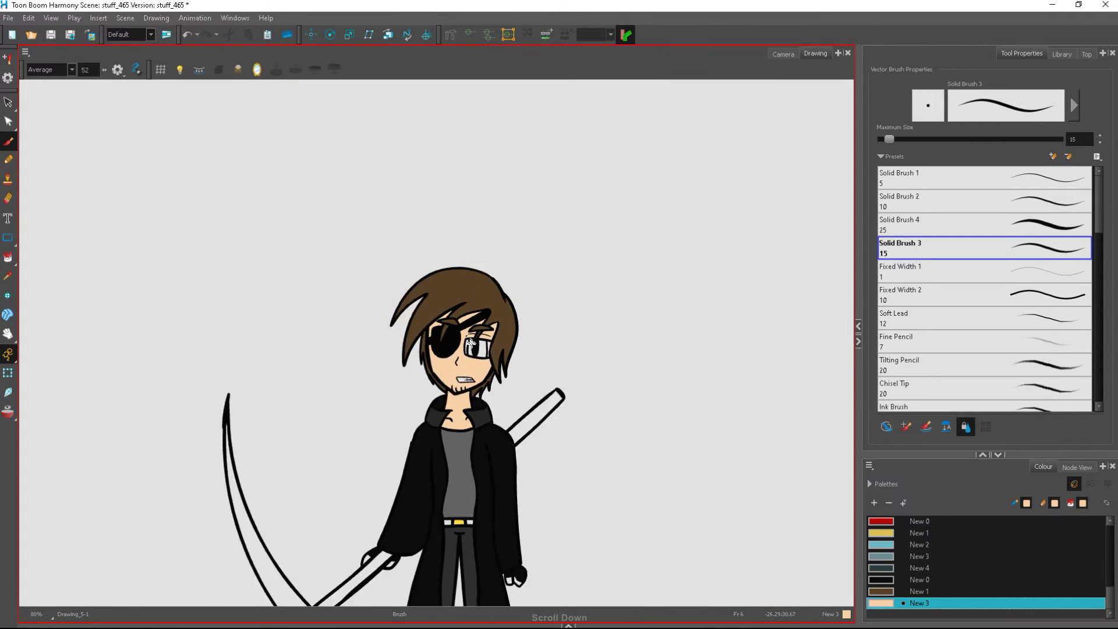
{"action": "scroll", "coordinate": [470, 344], "scroll_direction": "down", "scroll_amount": 1}
{"action": "scroll", "coordinate": [494, 459], "scroll_direction": "up", "scroll_amount": 2}
{"action": "right_click", "coordinate": [884, 606]}
{"action": "left_click", "coordinate": [919, 472]}
{"action": "left_click_drag", "start_coordinate": [794, 264], "coordinate": [785, 258]}
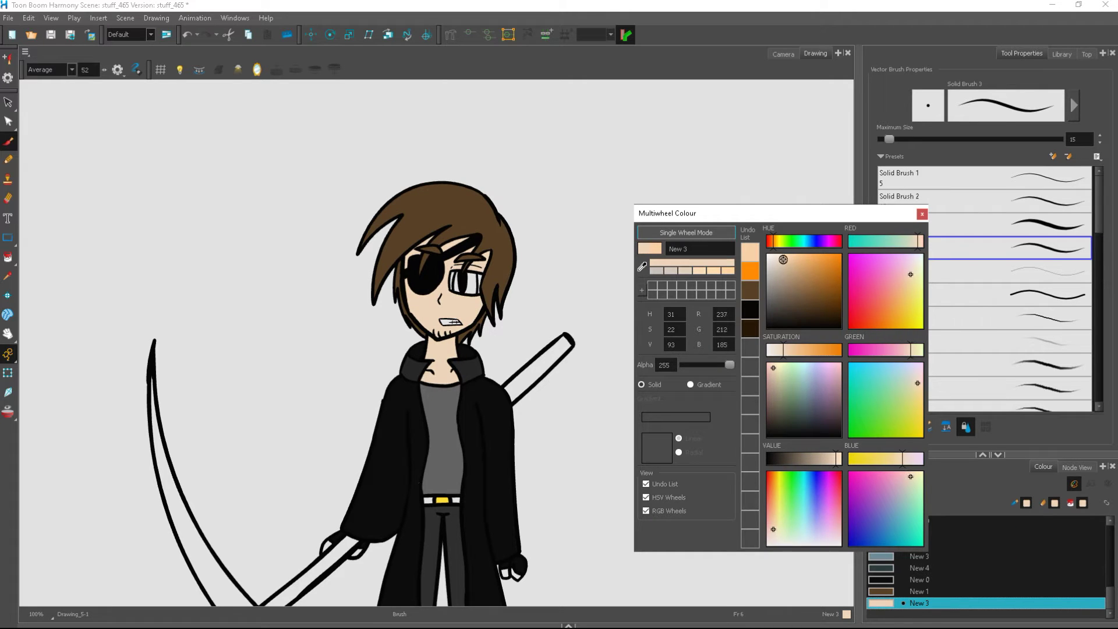
{"action": "left_click", "coordinate": [922, 214]}
Fill the exposed fingers of both hands with the New 3 skin swatch
{"action": "scroll", "coordinate": [501, 542], "scroll_direction": "up", "scroll_amount": 5}
{"action": "key", "text": "alt+i"}
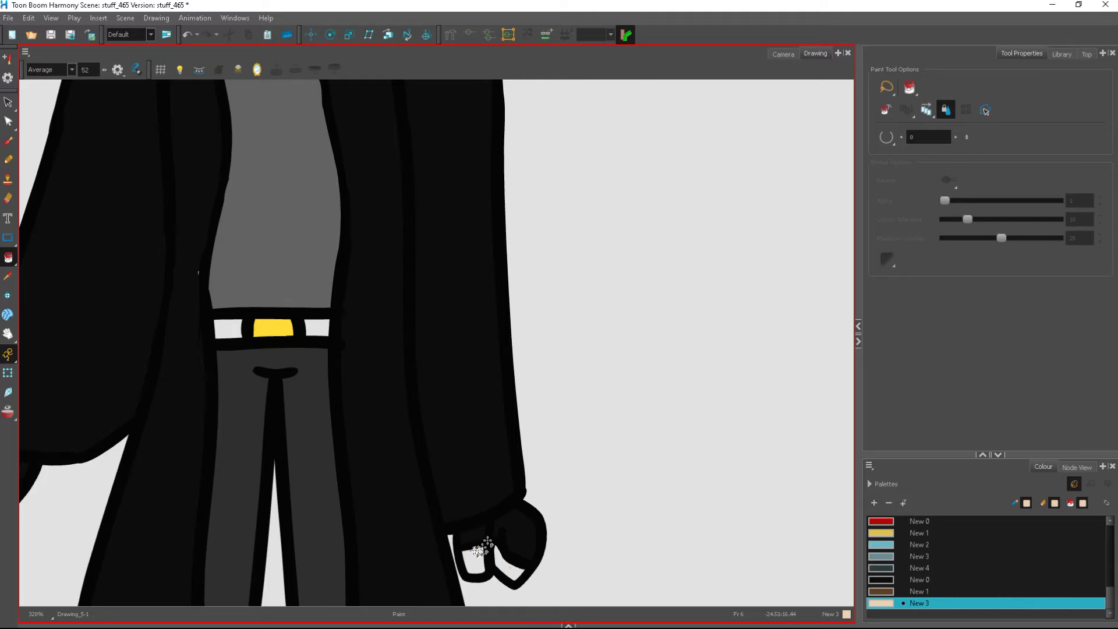
{"action": "left_click", "coordinate": [487, 545]}
{"action": "scroll", "coordinate": [487, 544], "scroll_direction": "down", "scroll_amount": 5}
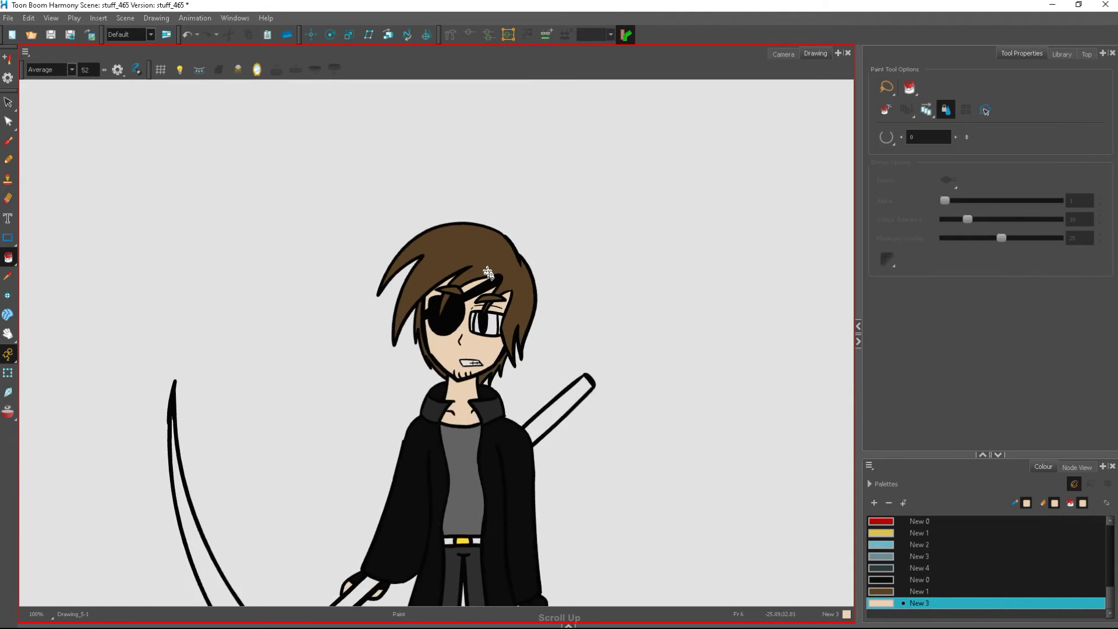
Fill the two outer parts of the visible eye with the White swatch
{"action": "scroll", "coordinate": [493, 309], "scroll_direction": "up", "scroll_amount": 7}
{"action": "left_click_drag", "start_coordinate": [1110, 597], "coordinate": [1111, 509]}
{"action": "left_click", "coordinate": [900, 533]}
{"action": "left_click", "coordinate": [539, 344]}
{"action": "left_click", "coordinate": [398, 361]}
Try filling both halves of the iris with the Blue swatch
{"action": "left_click", "coordinate": [891, 566]}
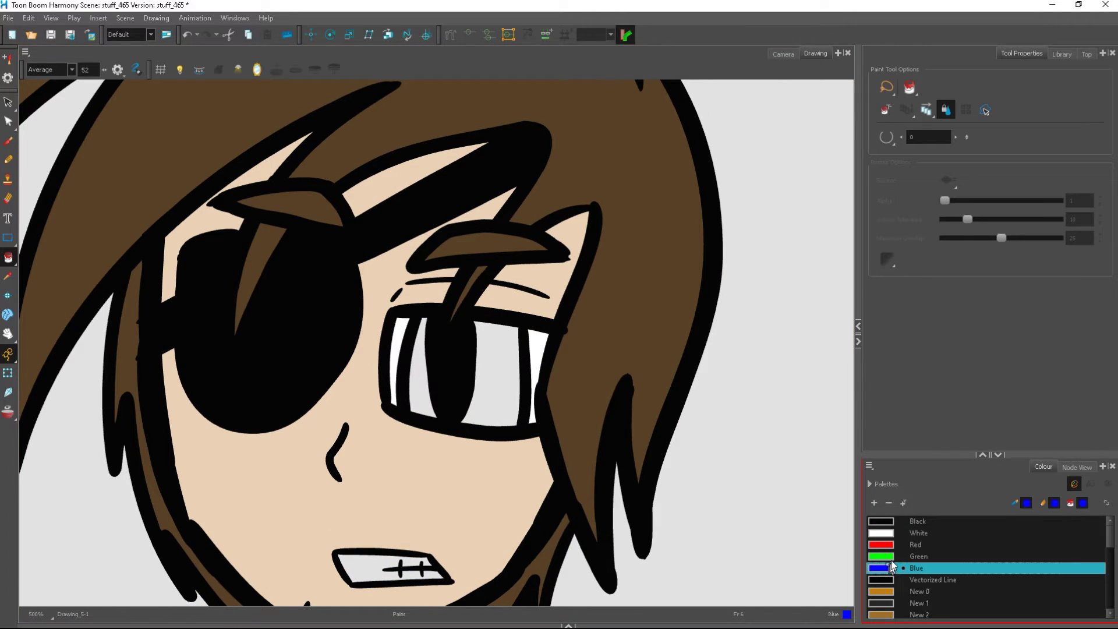
{"action": "left_click", "coordinate": [496, 373]}
{"action": "left_click", "coordinate": [417, 378]}
{"action": "scroll", "coordinate": [419, 378], "scroll_direction": "down", "scroll_amount": 3}
{"action": "scroll", "coordinate": [466, 335], "scroll_direction": "up", "scroll_amount": 3}
{"action": "left_click", "coordinate": [187, 35]}
{"action": "left_click", "coordinate": [187, 35]}
Create a bright cyan swatch and fill the iris around the pupil with it
{"action": "right_click", "coordinate": [890, 571]}
{"action": "left_click", "coordinate": [924, 434]}
{"action": "right_click", "coordinate": [891, 603]}
{"action": "left_click", "coordinate": [915, 466]}
{"action": "left_click", "coordinate": [905, 277]}
{"action": "left_click", "coordinate": [819, 265]}
{"action": "left_click", "coordinate": [815, 255]}
{"action": "left_click", "coordinate": [918, 215]}
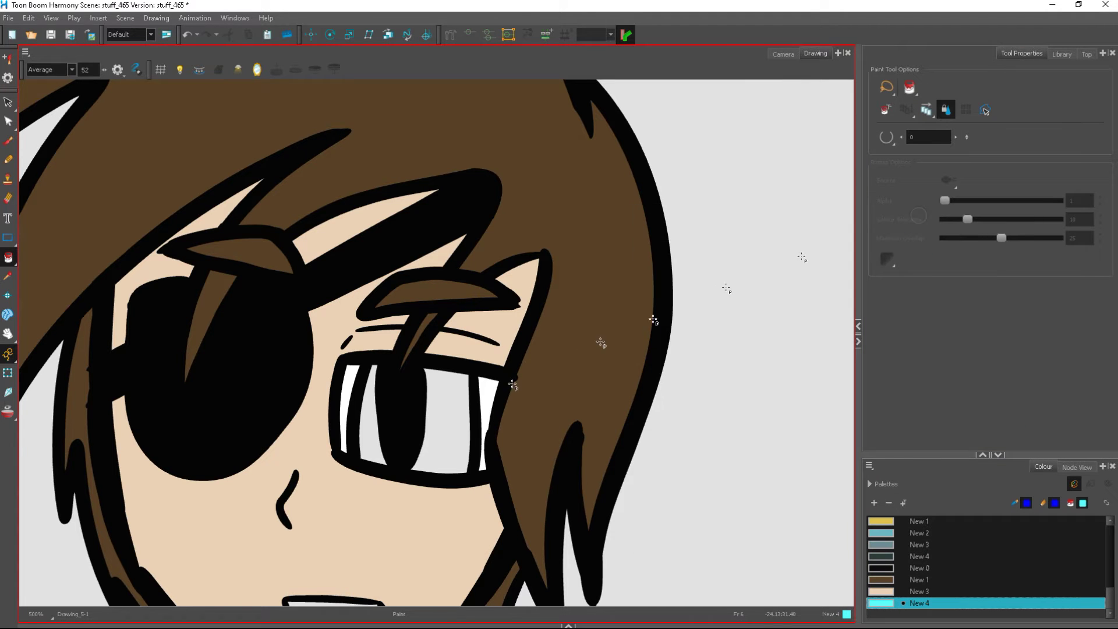
{"action": "left_click", "coordinate": [448, 408]}
Fill the belt segments on both sides of the buckle with the near-black New 0 swatch
{"action": "scroll", "coordinate": [449, 407], "scroll_direction": "down", "scroll_amount": 6}
{"action": "scroll", "coordinate": [498, 409], "scroll_direction": "up", "scroll_amount": 4}
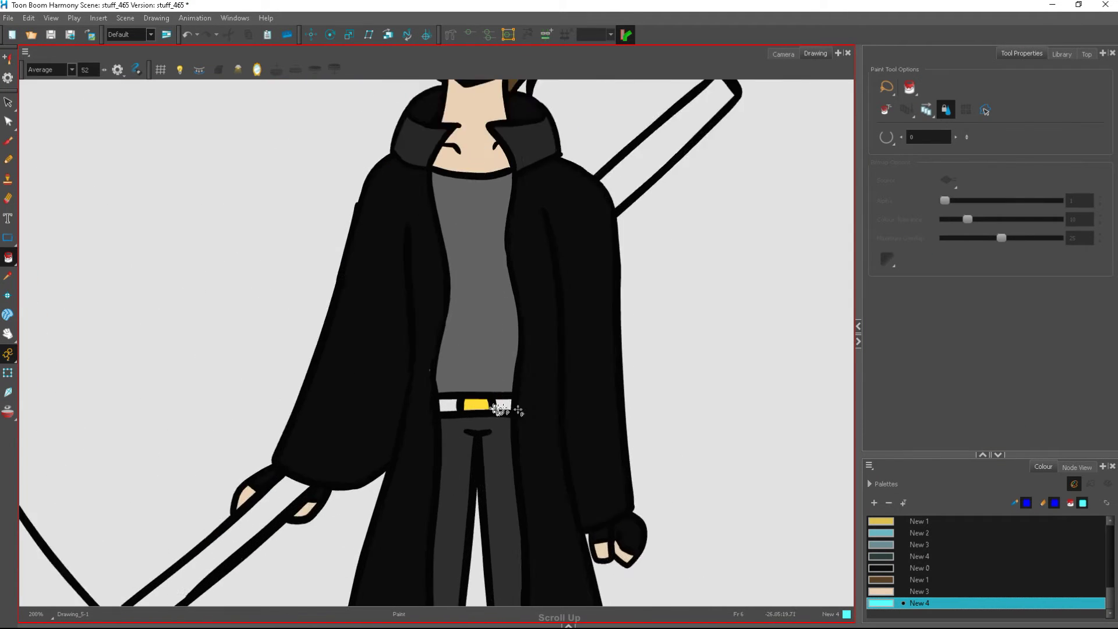
{"action": "scroll", "coordinate": [517, 410], "scroll_direction": "up", "scroll_amount": 1}
{"action": "left_click", "coordinate": [921, 569]}
{"action": "left_click", "coordinate": [500, 405]}
{"action": "left_click", "coordinate": [432, 405]}
{"action": "scroll", "coordinate": [565, 370], "scroll_direction": "down", "scroll_amount": 4}
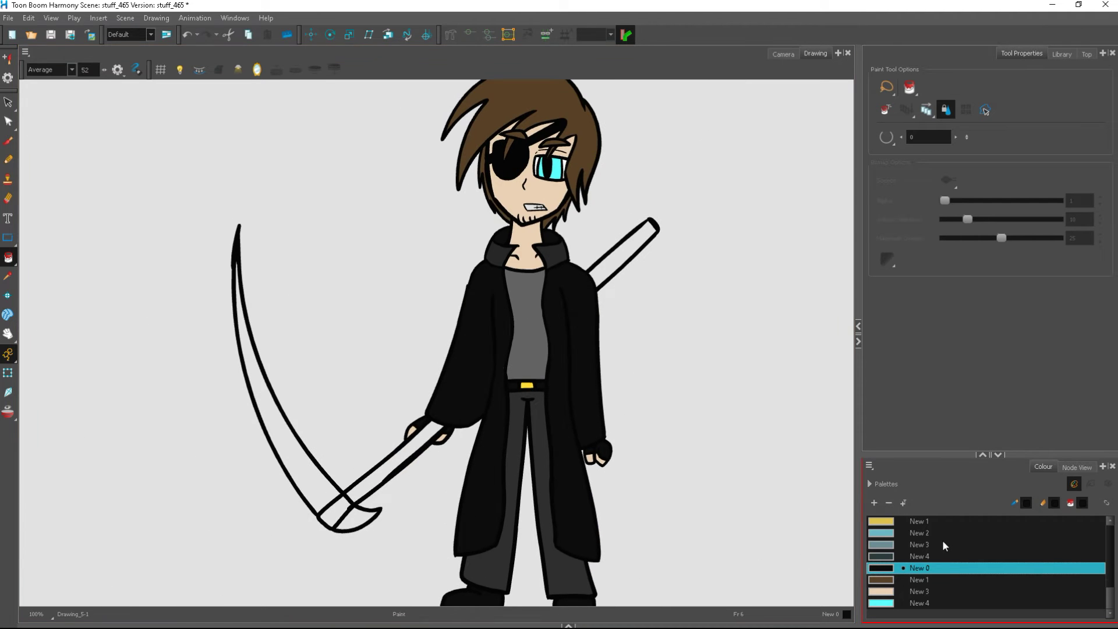
Fill the upper and lower parts of the scythe handle with the dark teal New 4 swatch
{"action": "left_click", "coordinate": [931, 556]}
{"action": "left_click", "coordinate": [623, 253]}
{"action": "left_click", "coordinate": [385, 466]}
{"action": "scroll", "coordinate": [437, 451], "scroll_direction": "down", "scroll_amount": 2}
{"action": "scroll", "coordinate": [436, 480], "scroll_direction": "up", "scroll_amount": 3}
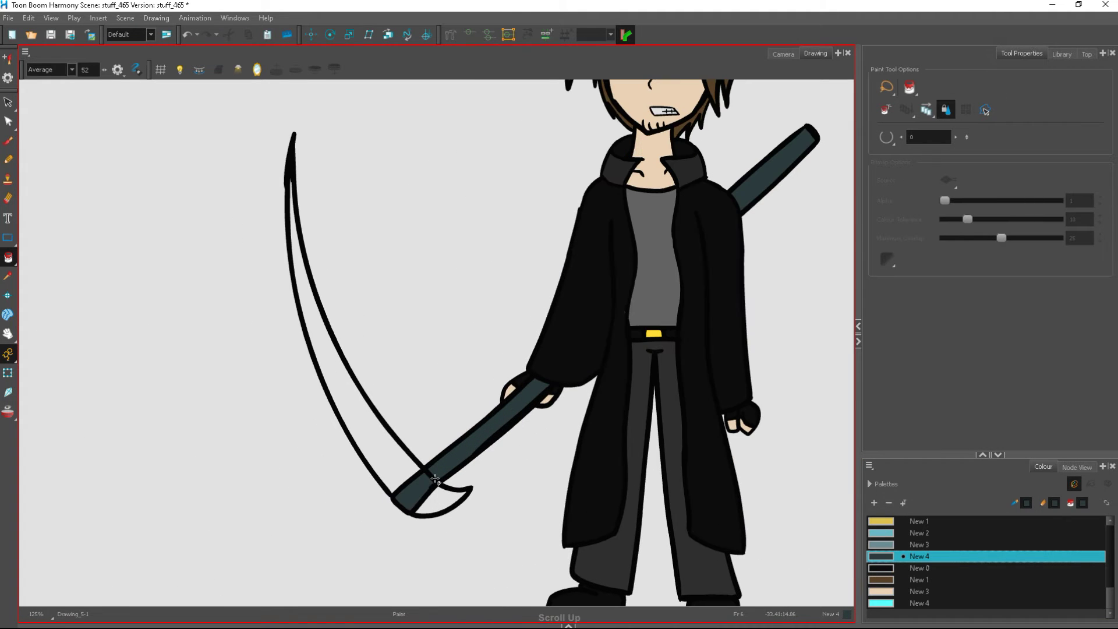
Create a light grey swatch and fill the long scythe blade and its short back spike with it
{"action": "left_click", "coordinate": [874, 503]}
{"action": "right_click", "coordinate": [891, 603]}
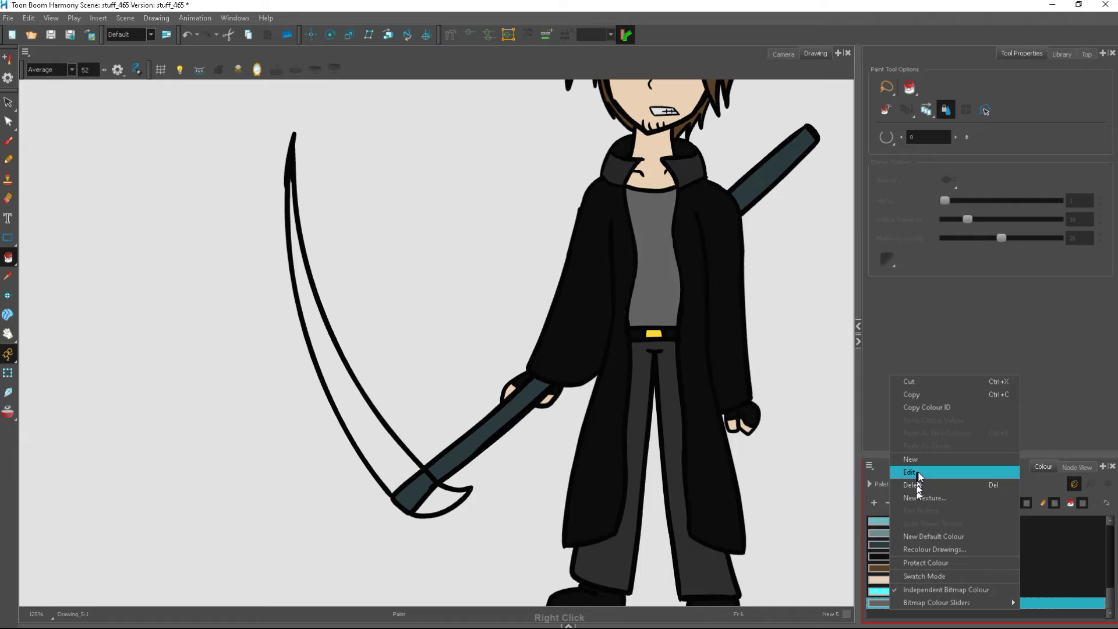
{"action": "left_click", "coordinate": [919, 472]}
{"action": "left_click_drag", "start_coordinate": [770, 403], "coordinate": [770, 389]}
{"action": "left_click", "coordinate": [923, 214]}
{"action": "left_click", "coordinate": [381, 448]}
{"action": "left_click", "coordinate": [447, 500]}
{"action": "scroll", "coordinate": [472, 491], "scroll_direction": "down", "scroll_amount": 1}
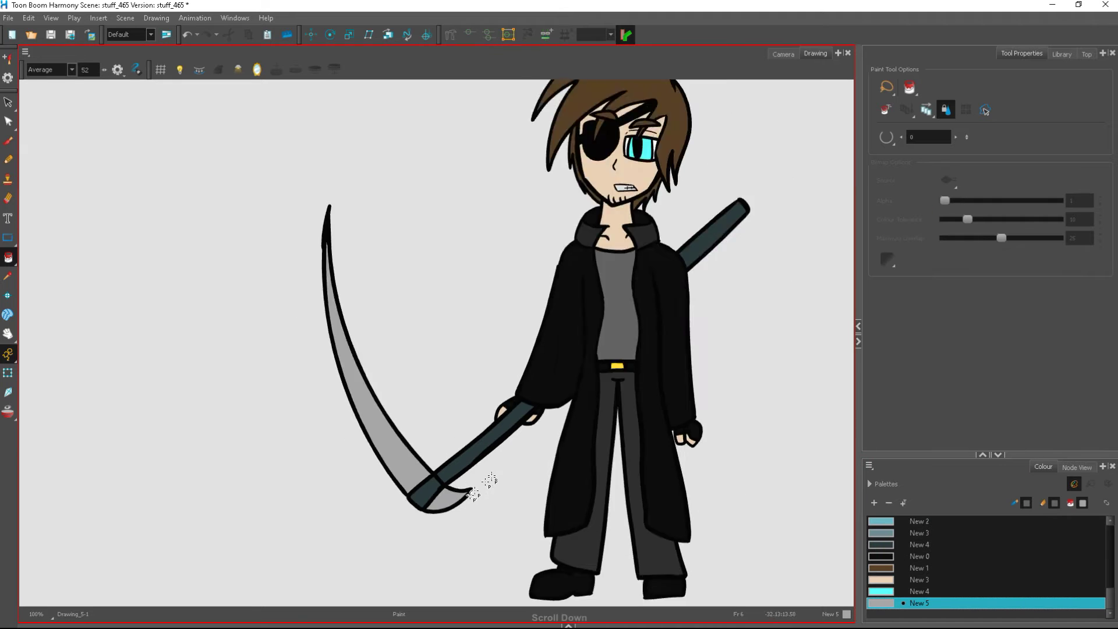
Try painting white highlights across the hair with the Soft Shading brush reduced to a size of about 85
{"action": "scroll", "coordinate": [491, 479], "scroll_direction": "down", "scroll_amount": 2}
{"action": "scroll", "coordinate": [574, 524], "scroll_direction": "up", "scroll_amount": 2}
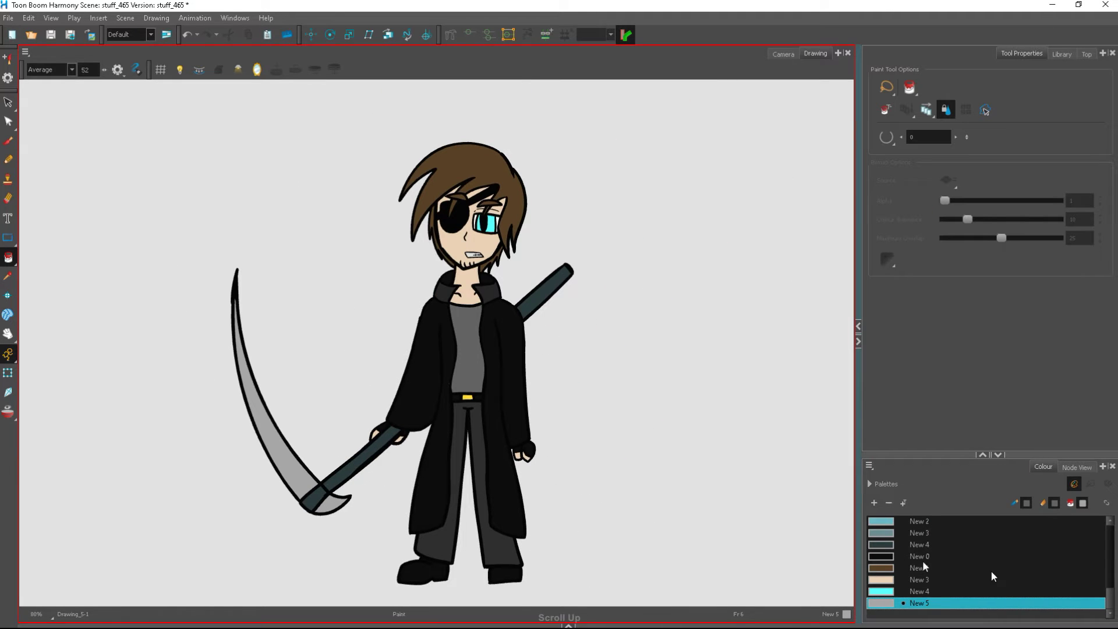
{"action": "scroll", "coordinate": [955, 536], "scroll_direction": "up", "scroll_amount": 3}
{"action": "left_click", "coordinate": [943, 521]}
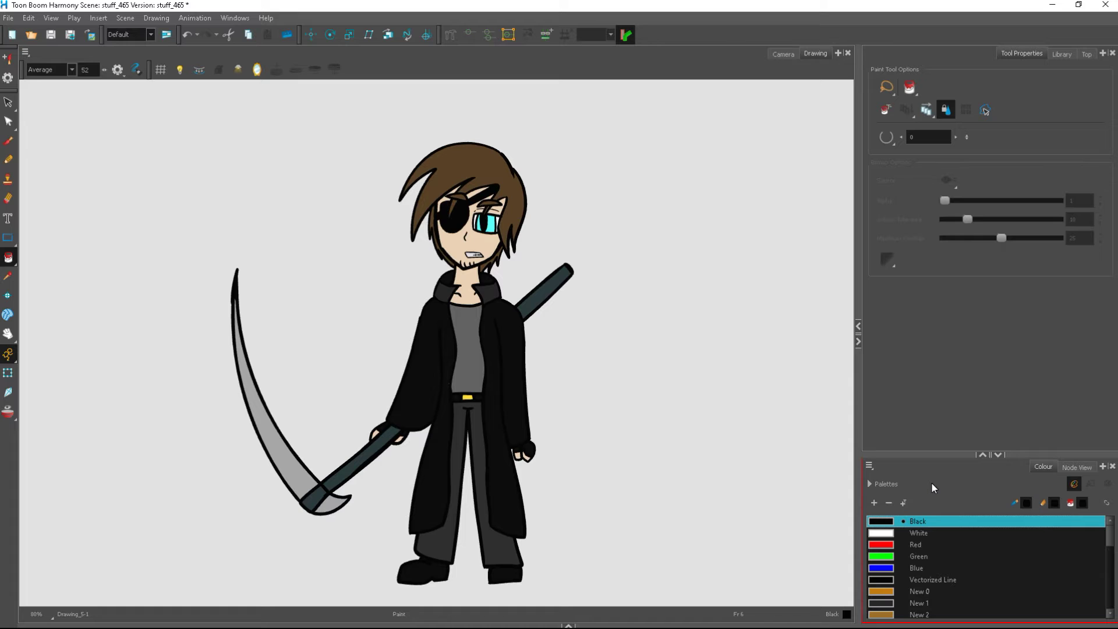
{"action": "key", "text": "alt+b"}
{"action": "scroll", "coordinate": [1059, 291], "scroll_direction": "down", "scroll_amount": 5}
{"action": "left_click", "coordinate": [1059, 293]}
{"action": "left_click", "coordinate": [919, 532]}
{"action": "left_click_drag", "start_coordinate": [970, 140], "coordinate": [920, 142]}
{"action": "scroll", "coordinate": [493, 125], "scroll_direction": "up", "scroll_amount": 1}
{"action": "mouse_move", "coordinate": [341, 221]}
{"action": "left_mouse_down"}
{"action": "mouse_move", "coordinate": [362, 251]}
{"action": "mouse_move", "coordinate": [390, 247]}
{"action": "left_mouse_up"}
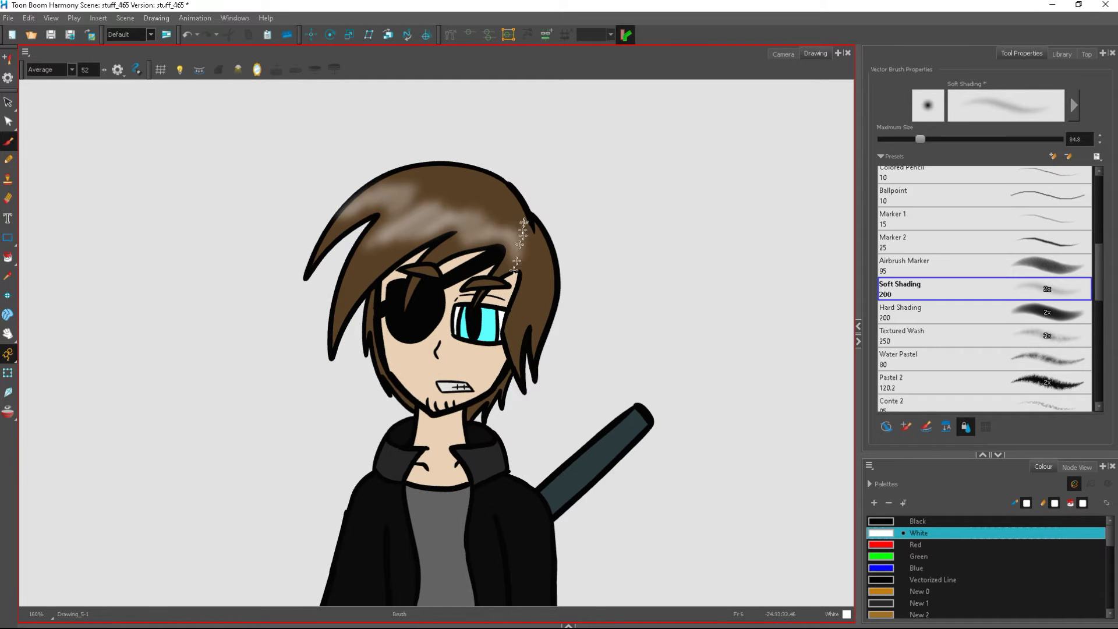
{"action": "scroll", "coordinate": [501, 184], "scroll_direction": "down", "scroll_amount": 4}
{"action": "scroll", "coordinate": [515, 190], "scroll_direction": "up", "scroll_amount": 5}
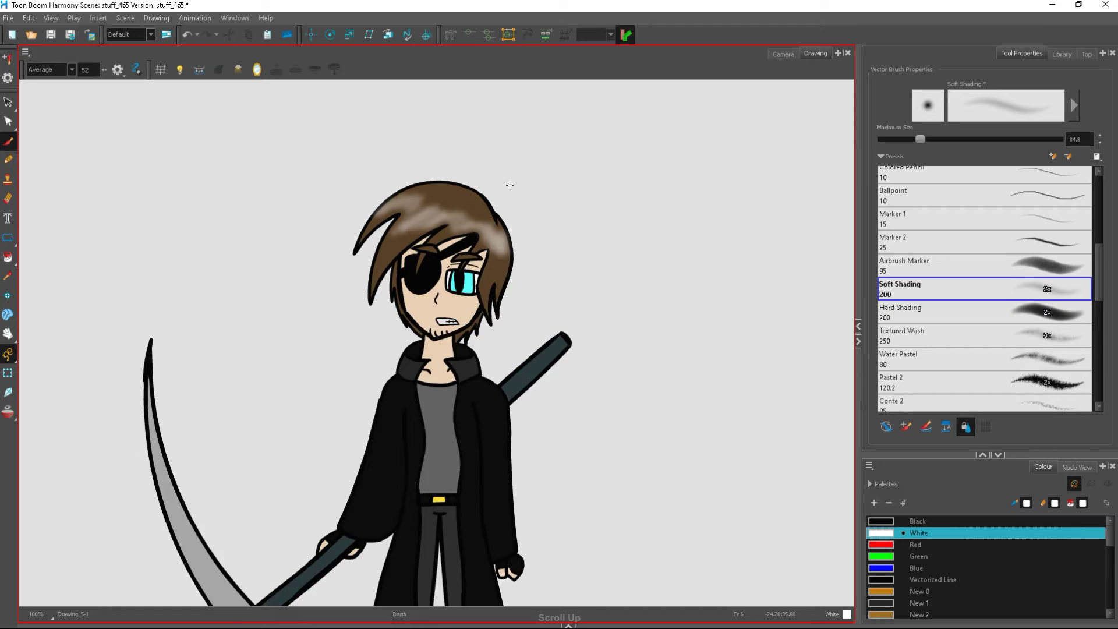
{"action": "left_click", "coordinate": [188, 35]}
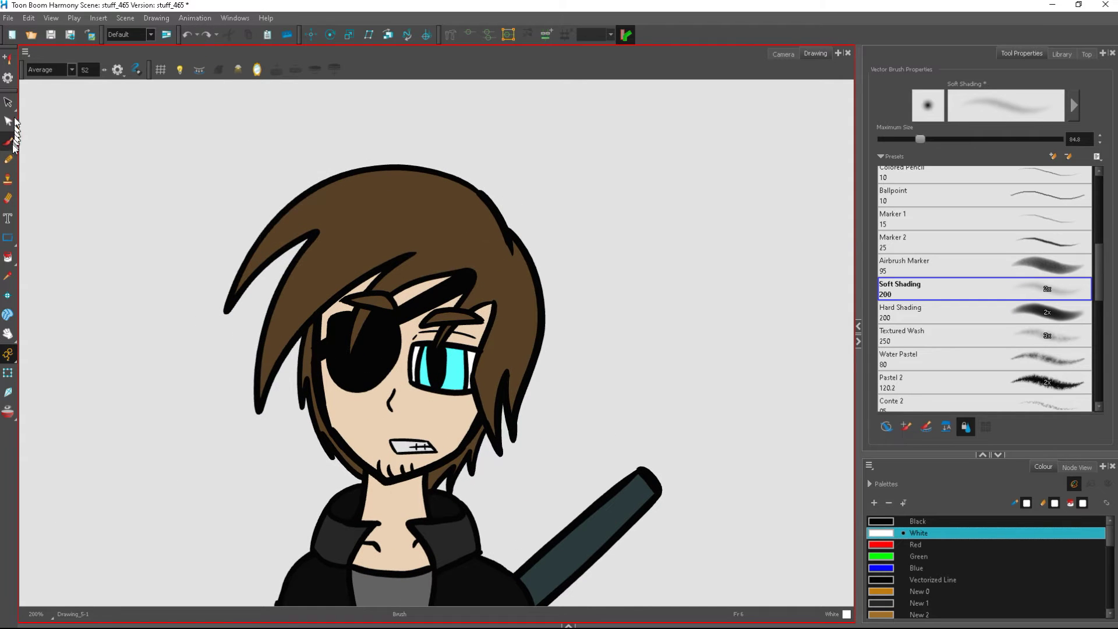
Draw an oval head outline in black with Solid Brush 3 in the empty space beside the character
{"action": "left_click", "coordinate": [886, 522]}
{"action": "left_click_drag", "start_coordinate": [1098, 268], "coordinate": [1095, 185]}
{"action": "left_click", "coordinate": [1037, 248]}
{"action": "scroll", "coordinate": [477, 205], "scroll_direction": "down", "scroll_amount": 3}
{"action": "scroll", "coordinate": [545, 401], "scroll_direction": "up", "scroll_amount": 2}
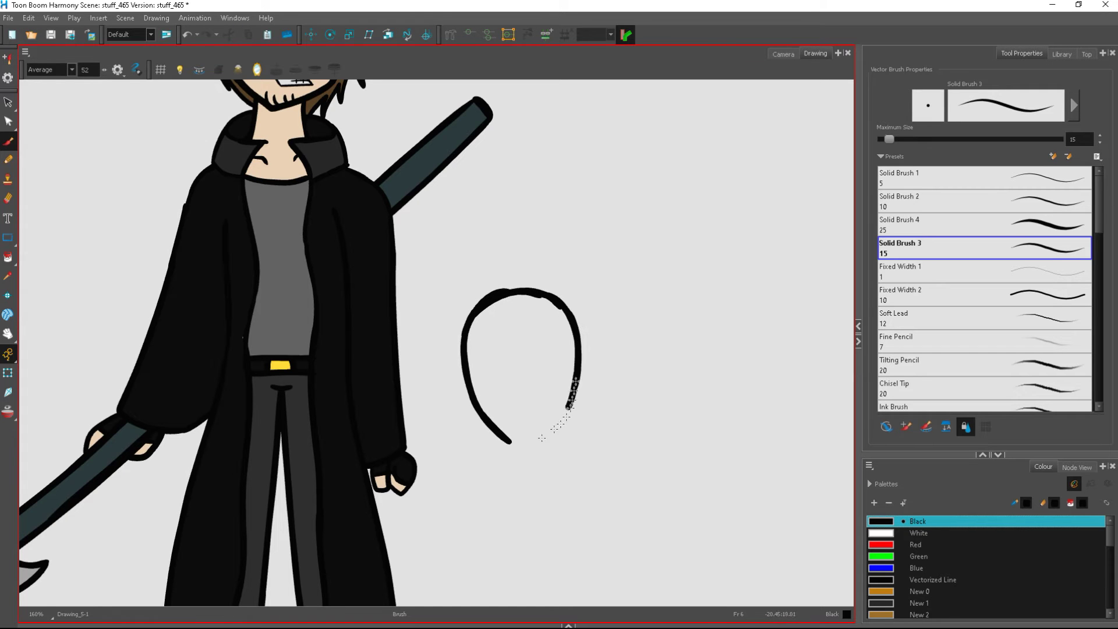
{"action": "left_click_drag", "start_coordinate": [535, 442], "coordinate": [508, 444]}
Shrink and slightly tilt the oval head outline and reposition it beside the coat
{"action": "left_click", "coordinate": [8, 103]}
{"action": "left_click_drag", "start_coordinate": [524, 256], "coordinate": [573, 460]}
{"action": "left_click_drag", "start_coordinate": [604, 408], "coordinate": [595, 421]}
{"action": "left_click_drag", "start_coordinate": [534, 369], "coordinate": [521, 355]}
{"action": "left_click", "coordinate": [635, 390]}
{"action": "scroll", "coordinate": [519, 195], "scroll_direction": "down", "scroll_amount": 1}
{"action": "left_click_drag", "start_coordinate": [519, 194], "coordinate": [519, 304]}
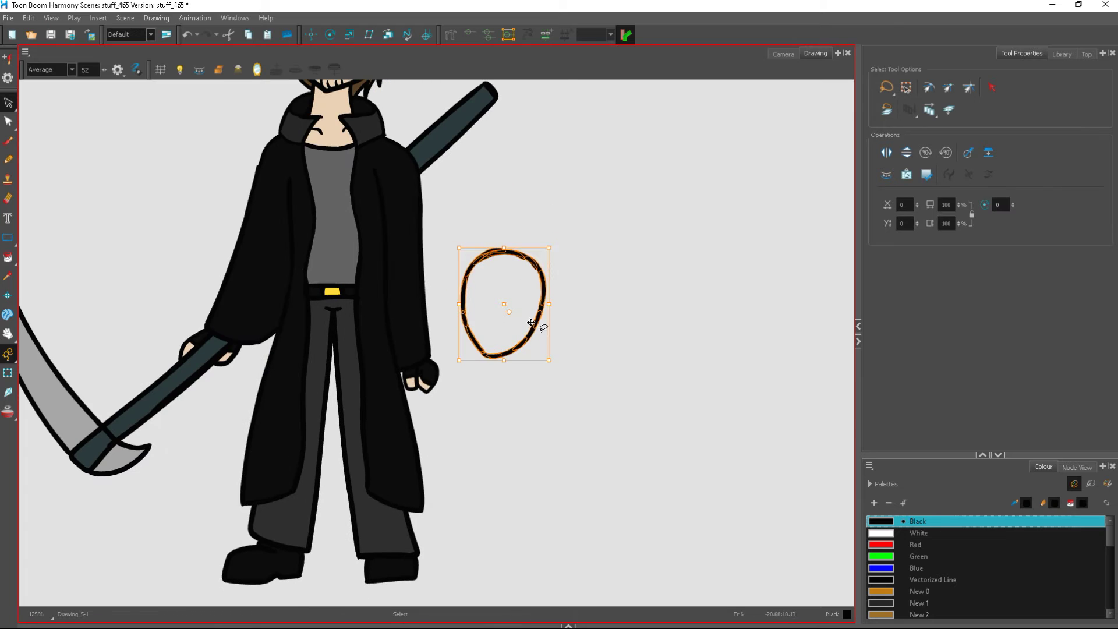
{"action": "left_click", "coordinate": [534, 445]}
{"action": "scroll", "coordinate": [534, 444], "scroll_direction": "up", "scroll_amount": 1}
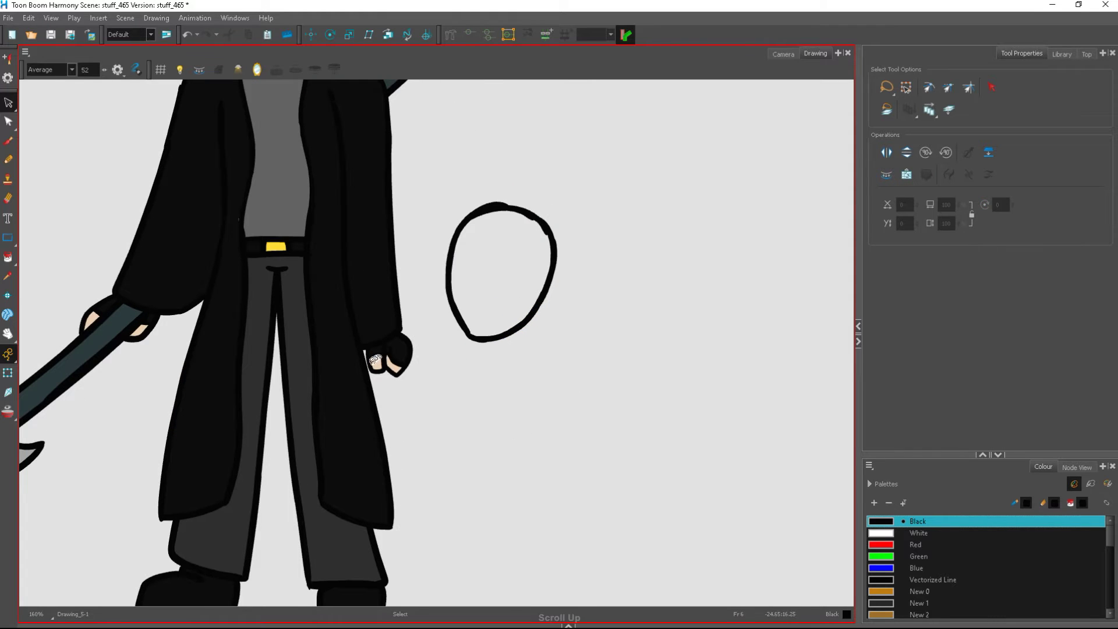
Try drawing two short neck lines below the oval head outline
{"action": "left_click", "coordinate": [13, 143]}
{"action": "scroll", "coordinate": [493, 343], "scroll_direction": "up", "scroll_amount": 2}
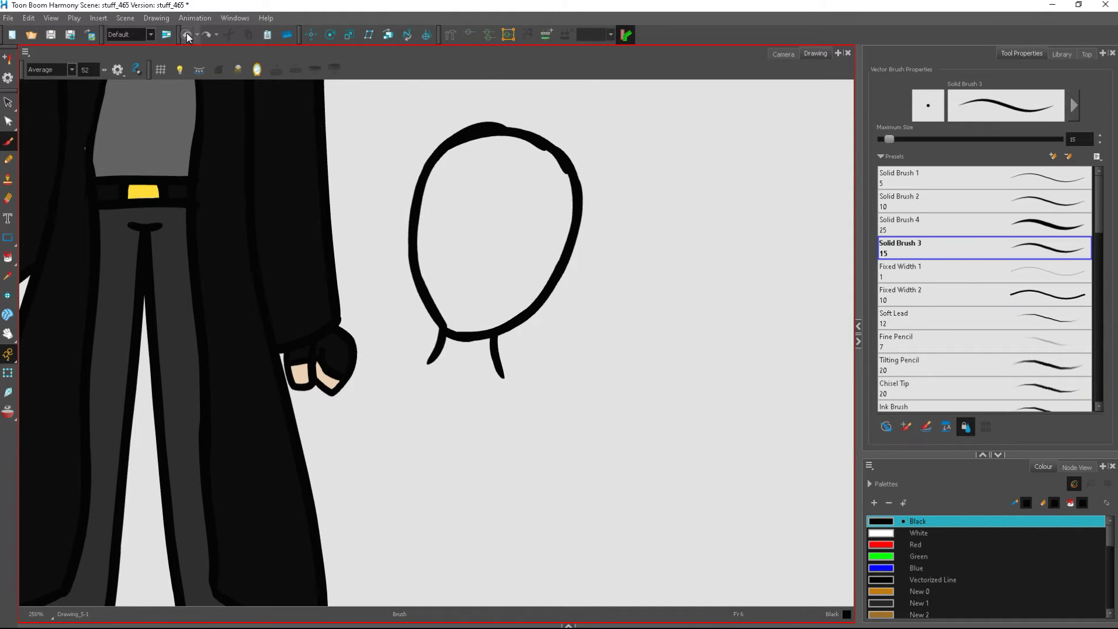
{"action": "scroll", "coordinate": [506, 478], "scroll_direction": "down", "scroll_amount": 5}
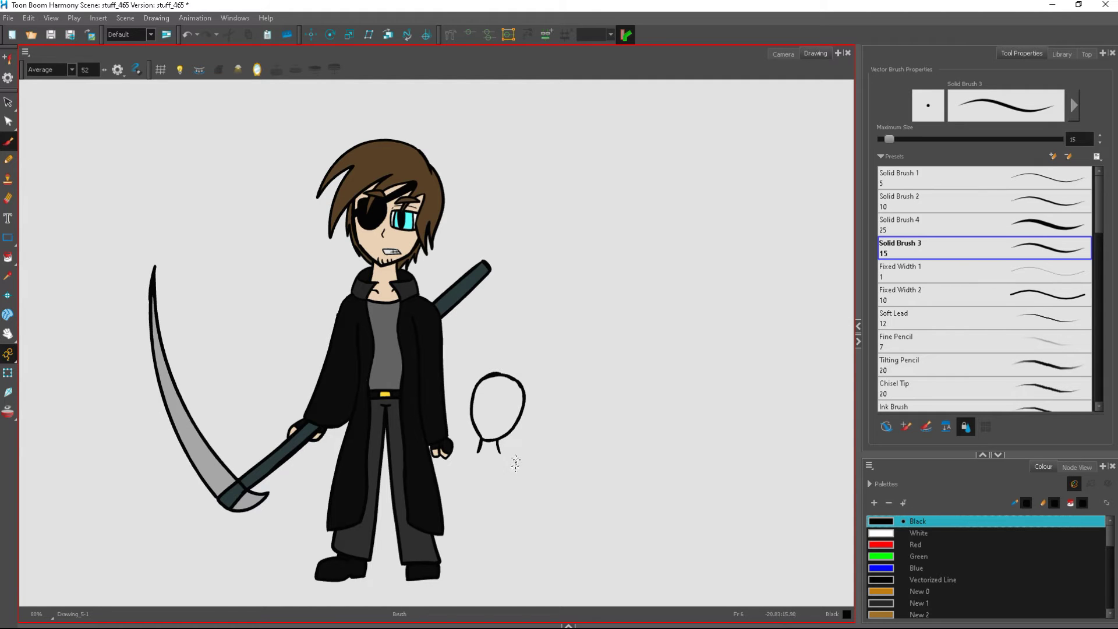
{"action": "scroll", "coordinate": [516, 466], "scroll_direction": "down", "scroll_amount": 1}
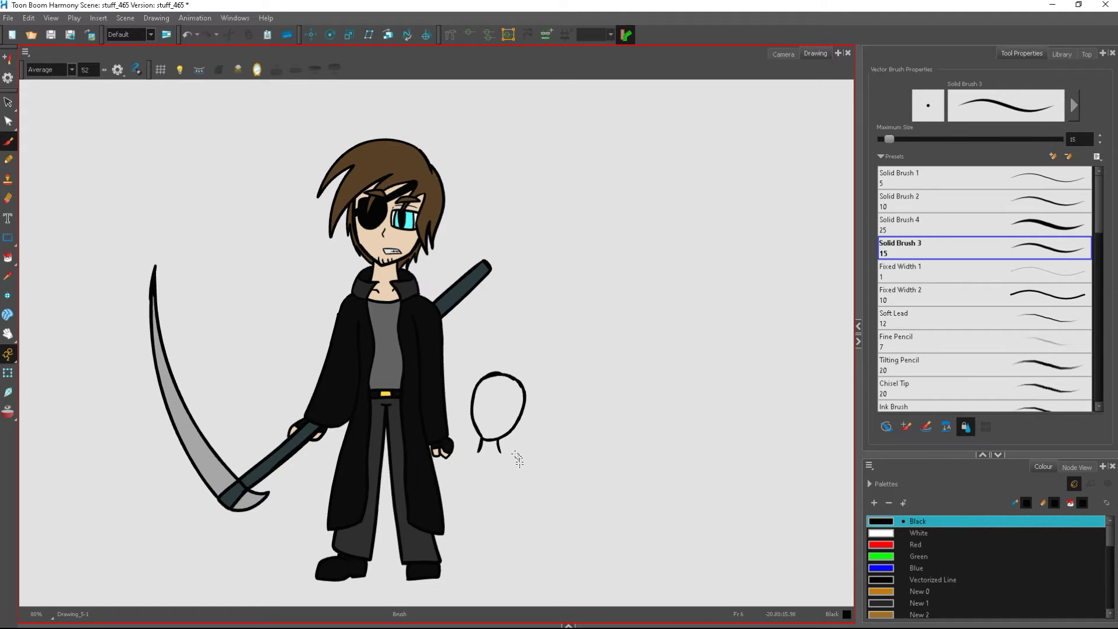
Try adjusting the right neck line's position and deleting the left neck line
{"action": "scroll", "coordinate": [501, 450], "scroll_direction": "up", "scroll_amount": 5}
{"action": "key", "text": "alt+s"}
{"action": "mouse_move", "coordinate": [458, 434]}
{"action": "left_mouse_down"}
{"action": "mouse_move", "coordinate": [482, 449]}
{"action": "mouse_move", "coordinate": [466, 444]}
{"action": "left_mouse_up"}
{"action": "left_click_drag", "start_coordinate": [504, 461], "coordinate": [493, 464]}
{"action": "left_click_drag", "start_coordinate": [487, 417], "coordinate": [480, 419]}
{"action": "left_click", "coordinate": [536, 388]}
{"action": "left_click_drag", "start_coordinate": [411, 401], "coordinate": [378, 431]}
{"action": "right_click", "coordinate": [412, 423]}
{"action": "left_click", "coordinate": [457, 169]}
Try redrawing the left neck line and adding shoulders that run down into the outer arm lines
{"action": "left_click", "coordinate": [8, 141]}
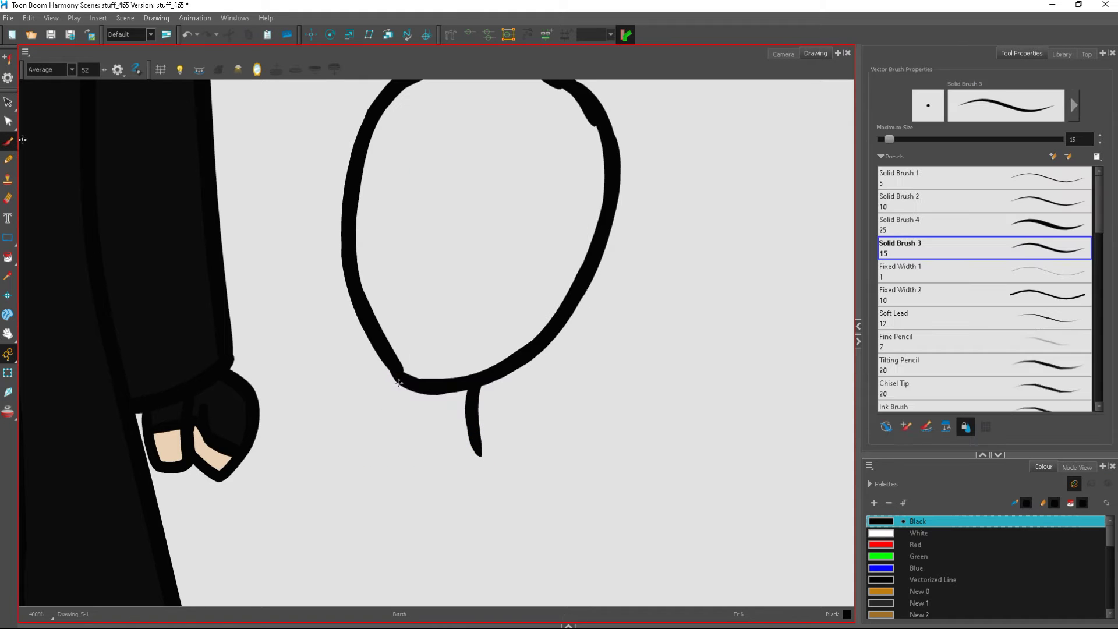
{"action": "scroll", "coordinate": [462, 350], "scroll_direction": "down", "scroll_amount": 2}
{"action": "scroll", "coordinate": [490, 402], "scroll_direction": "up", "scroll_amount": 2}
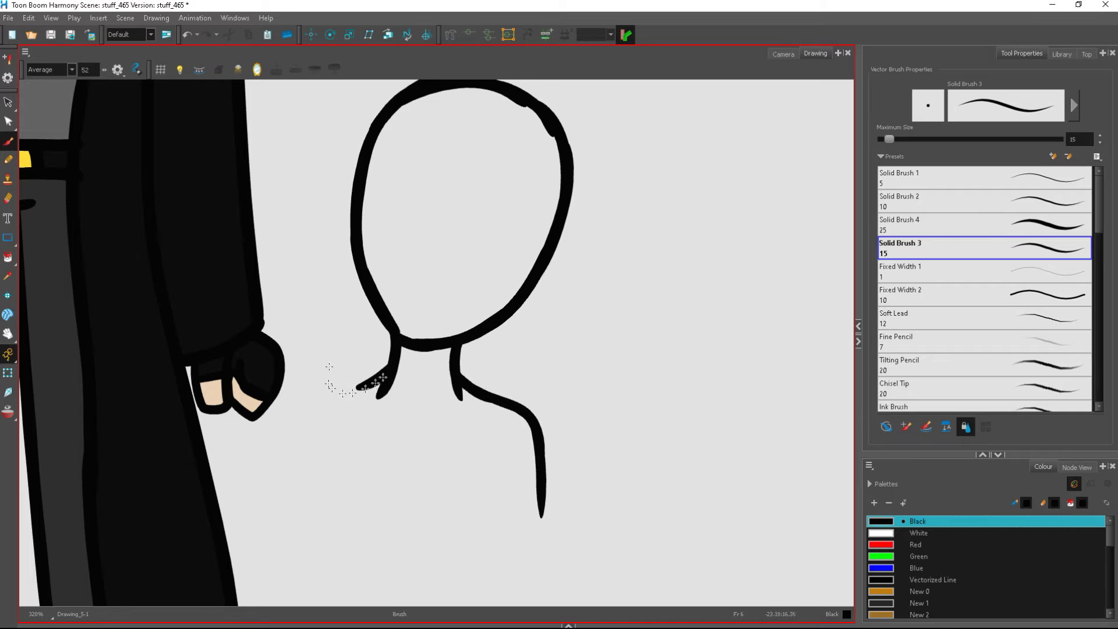
{"action": "scroll", "coordinate": [494, 443], "scroll_direction": "down", "scroll_amount": 2}
{"action": "scroll", "coordinate": [494, 444], "scroll_direction": "up", "scroll_amount": 1}
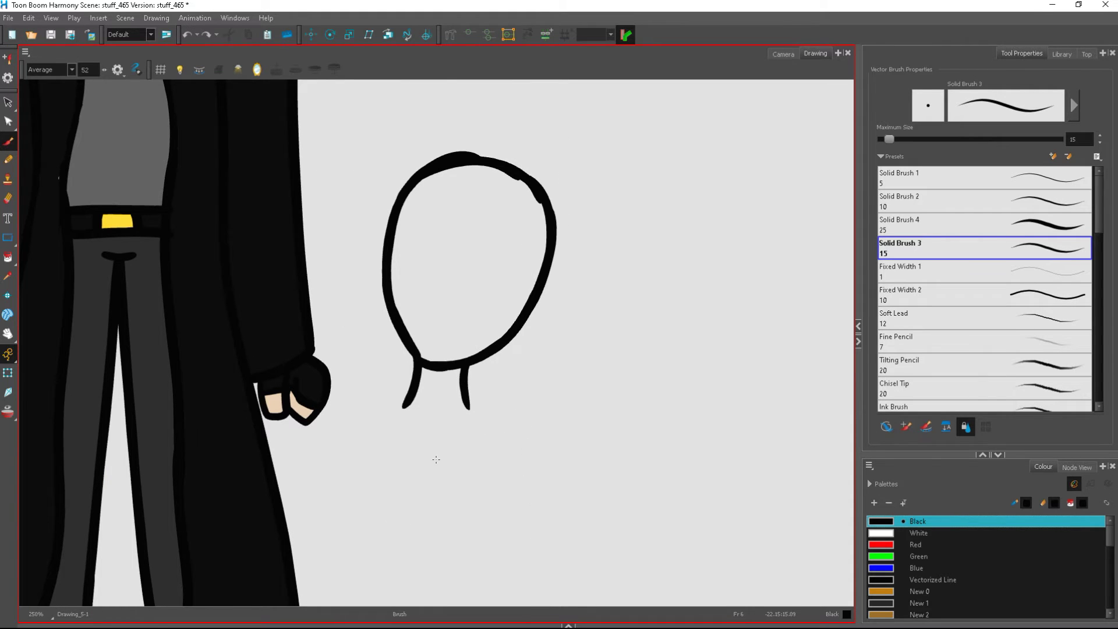
{"action": "scroll", "coordinate": [457, 373], "scroll_direction": "up", "scroll_amount": 1}
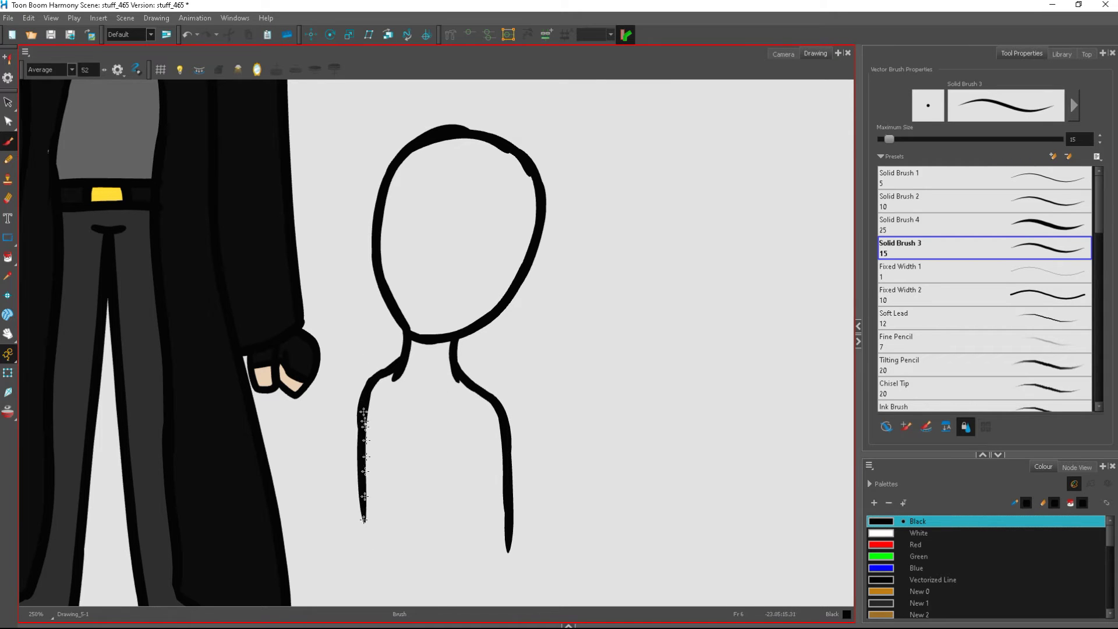
Try adding two collarbone marks and the side lines of the torso between the arms
{"action": "scroll", "coordinate": [460, 378], "scroll_direction": "down", "scroll_amount": 2}
{"action": "scroll", "coordinate": [452, 407], "scroll_direction": "up", "scroll_amount": 3}
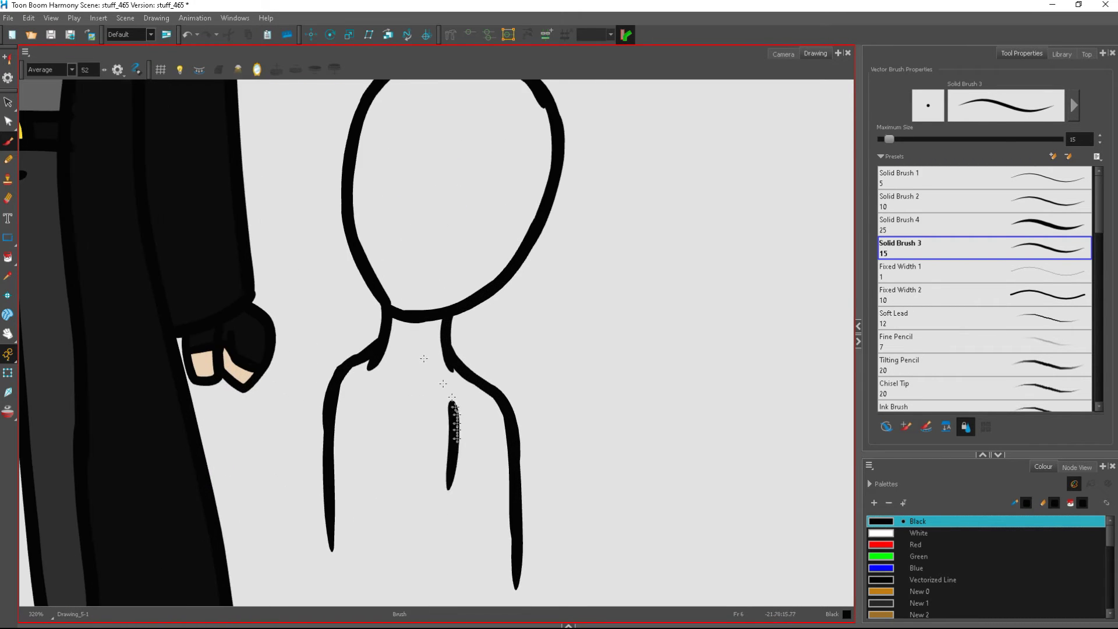
{"action": "key", "text": "ctrl+z"}
{"action": "scroll", "coordinate": [431, 361], "scroll_direction": "up", "scroll_amount": 2}
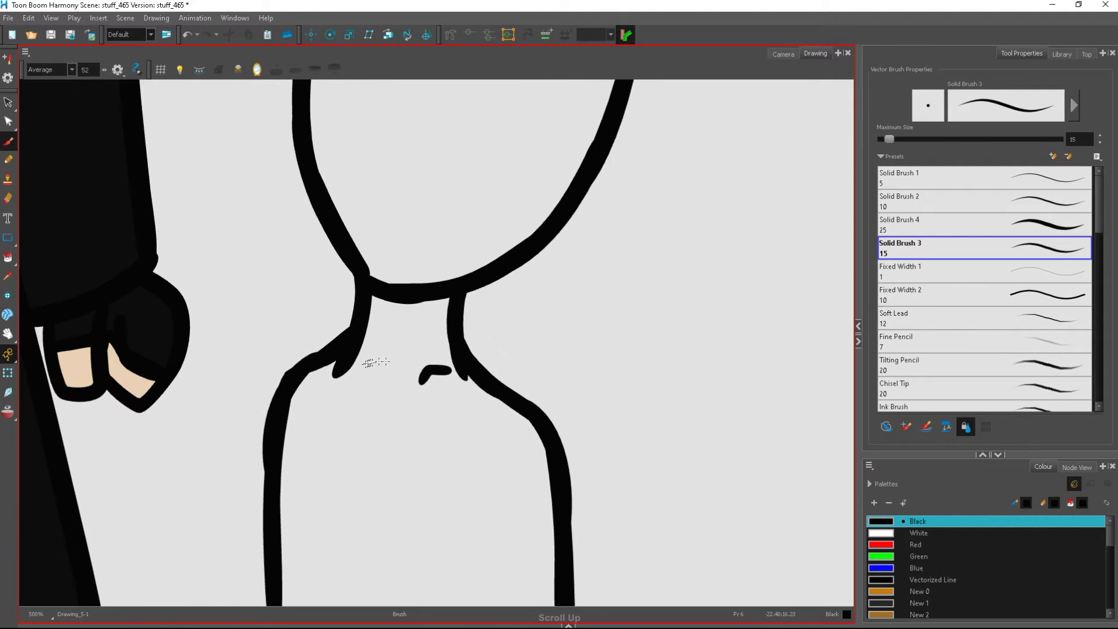
{"action": "scroll", "coordinate": [375, 362], "scroll_direction": "down", "scroll_amount": 3}
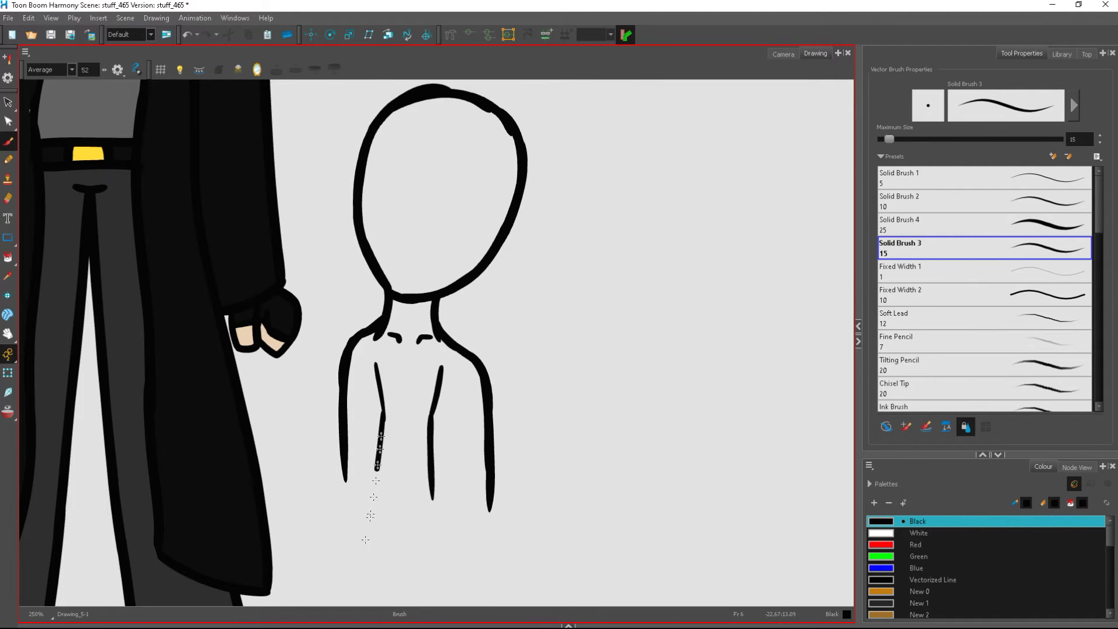
{"action": "scroll", "coordinate": [373, 524], "scroll_direction": "down", "scroll_amount": 3}
{"action": "scroll", "coordinate": [419, 466], "scroll_direction": "up", "scroll_amount": 2}
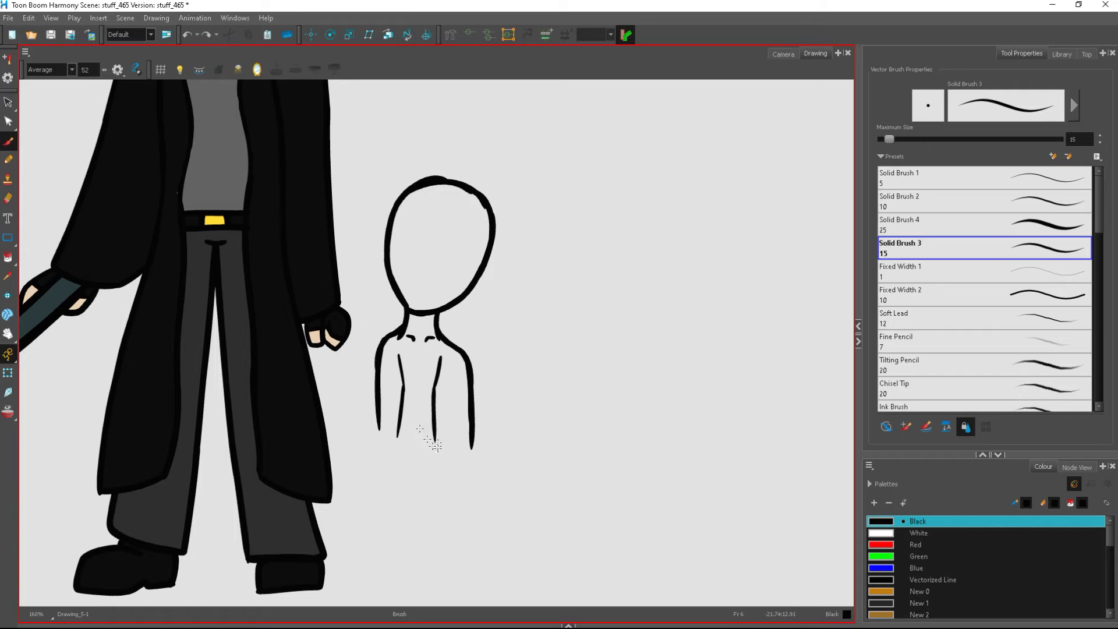
Try moving the right and left shoulder-and-arm lines inward to narrow the small figure
{"action": "key", "text": "alt+s"}
{"action": "left_click", "coordinate": [457, 345]}
{"action": "left_click_drag", "start_coordinate": [456, 450], "coordinate": [456, 421]}
{"action": "left_click_drag", "start_coordinate": [475, 370], "coordinate": [463, 372]}
{"action": "left_click", "coordinate": [391, 334]}
{"action": "left_click", "coordinate": [376, 377]}
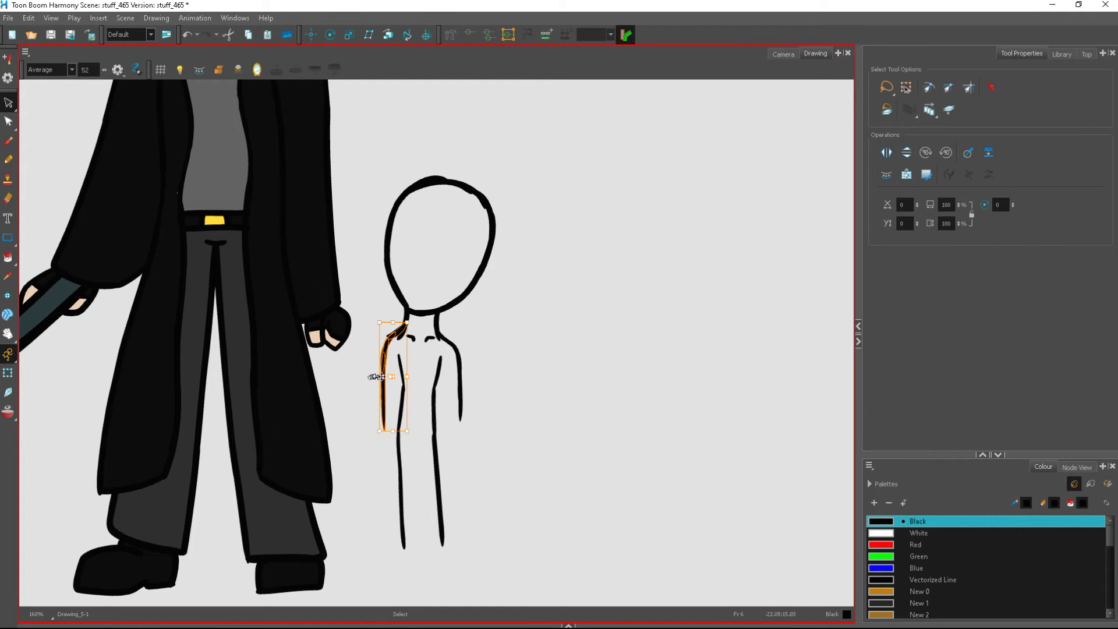
{"action": "left_click_drag", "start_coordinate": [392, 396], "coordinate": [392, 399]}
{"action": "left_click", "coordinate": [497, 359]}
Try deleting both shoulder-and-arm lines of the small figure
{"action": "left_click", "coordinate": [383, 376]}
{"action": "right_click", "coordinate": [387, 365]}
{"action": "left_click", "coordinate": [425, 143]}
{"action": "left_click_drag", "start_coordinate": [452, 340], "coordinate": [464, 435]}
{"action": "right_click", "coordinate": [460, 327]}
{"action": "left_click", "coordinate": [508, 376]}
Try sketching a bent left arm, and undo the body sketch back to the bare head outline
{"action": "left_click", "coordinate": [8, 141]}
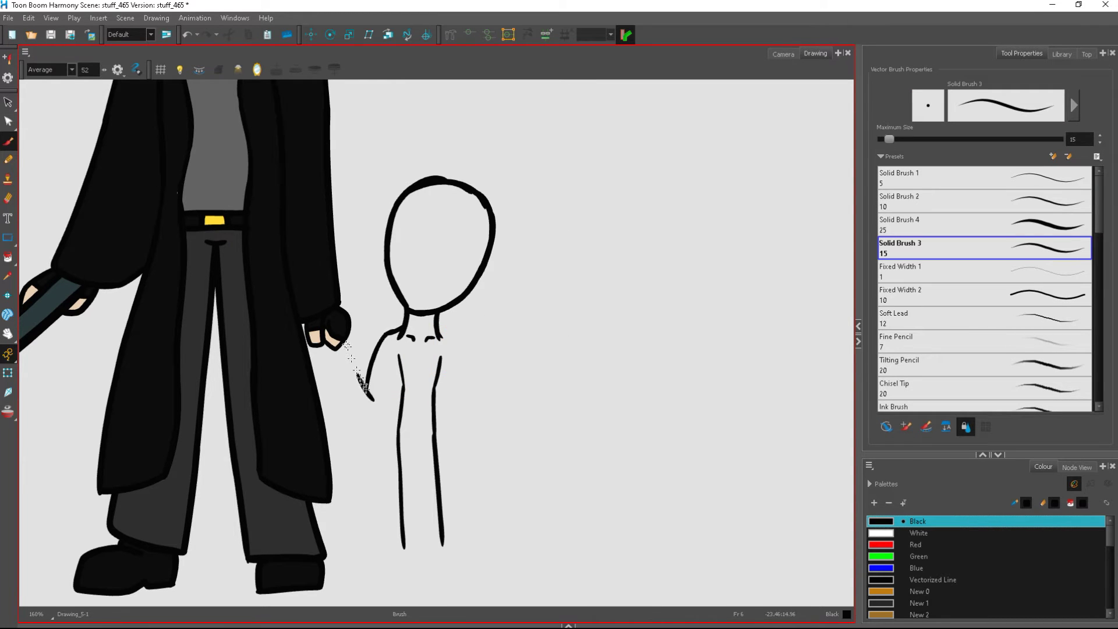
{"action": "left_click", "coordinate": [187, 36]}
{"action": "left_click", "coordinate": [187, 36]}
{"action": "left_click", "coordinate": [188, 37]}
{"action": "left_click", "coordinate": [188, 39]}
{"action": "left_click", "coordinate": [188, 39]}
{"action": "left_click", "coordinate": [189, 40]}
{"action": "left_click", "coordinate": [188, 40]}
Move the oval head outline slightly higher beside the coated character
{"action": "left_click", "coordinate": [8, 103]}
{"action": "mouse_move", "coordinate": [425, 135]}
{"action": "left_mouse_down"}
{"action": "mouse_move", "coordinate": [417, 375]}
{"action": "mouse_move", "coordinate": [505, 181]}
{"action": "left_mouse_up"}
{"action": "scroll", "coordinate": [460, 364], "scroll_direction": "down", "scroll_amount": 3}
{"action": "left_click_drag", "start_coordinate": [464, 368], "coordinate": [465, 336]}
{"action": "left_click", "coordinate": [524, 382]}
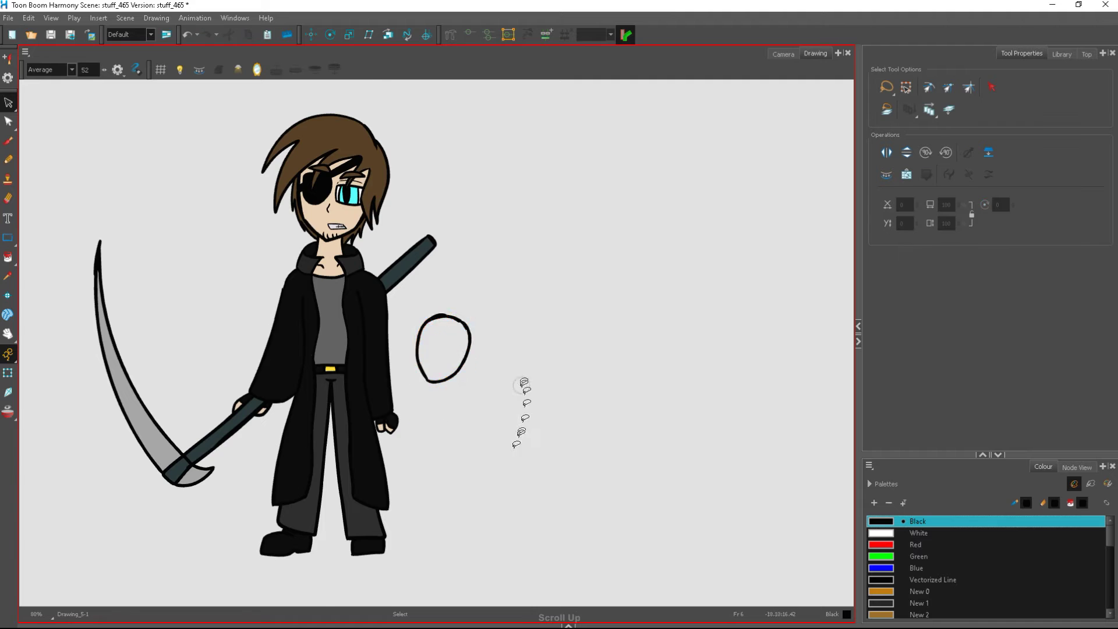
Draw two short neck lines below the small figure's oval head
{"action": "scroll", "coordinate": [463, 390], "scroll_direction": "up", "scroll_amount": 4}
{"action": "left_click", "coordinate": [8, 142]}
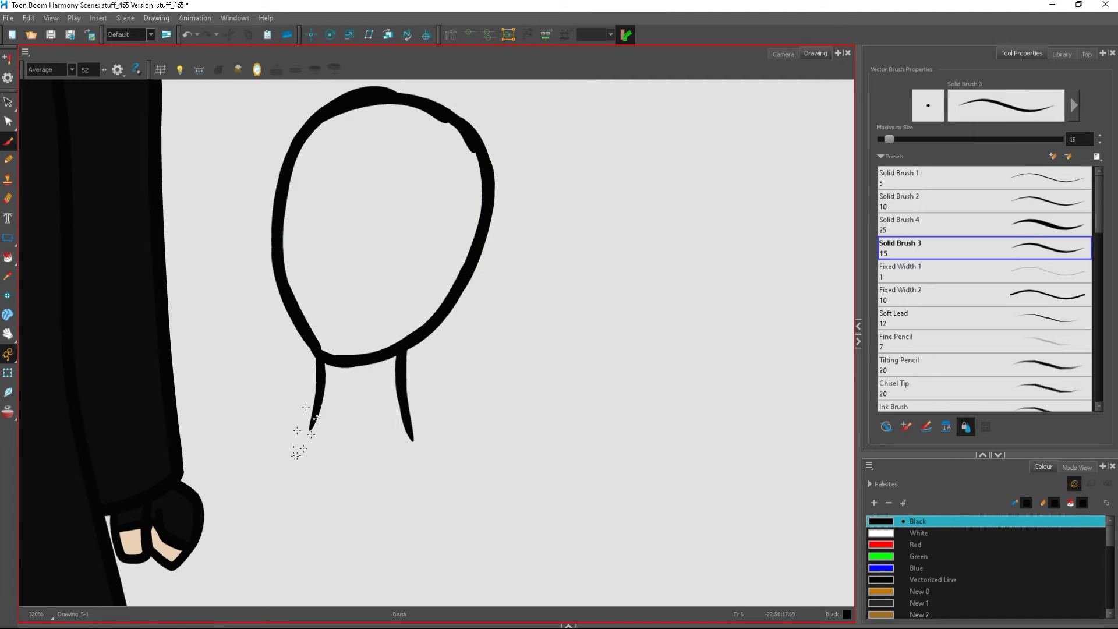
{"action": "scroll", "coordinate": [419, 324], "scroll_direction": "down", "scroll_amount": 1}
{"action": "left_click", "coordinate": [189, 37]}
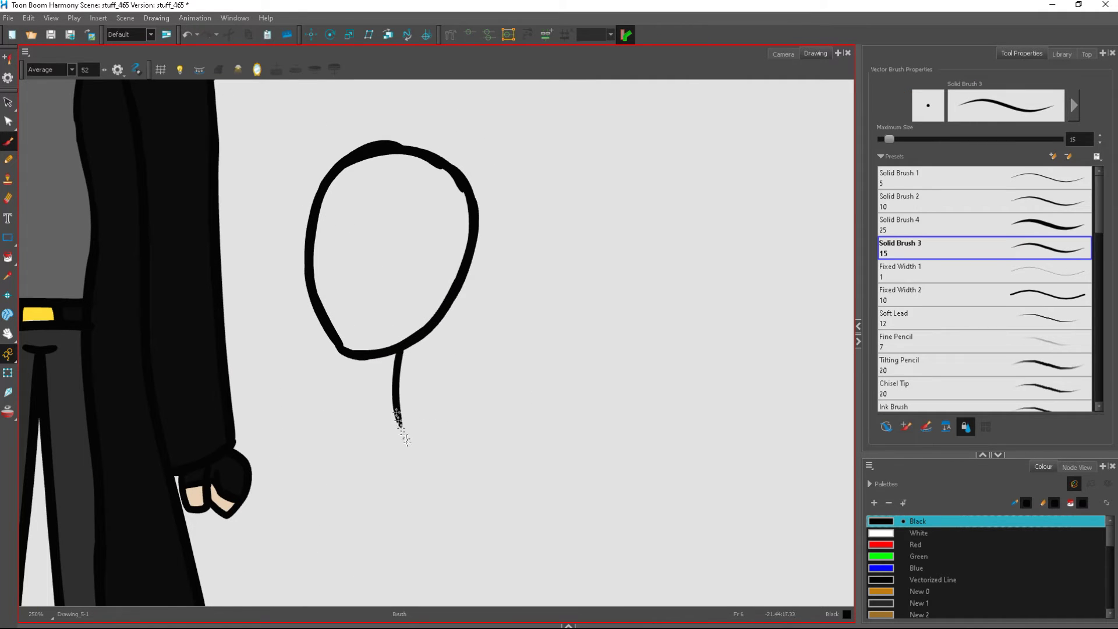
{"action": "scroll", "coordinate": [416, 364], "scroll_direction": "up", "scroll_amount": 2}
{"action": "left_click_drag", "start_coordinate": [399, 342], "coordinate": [405, 418]}
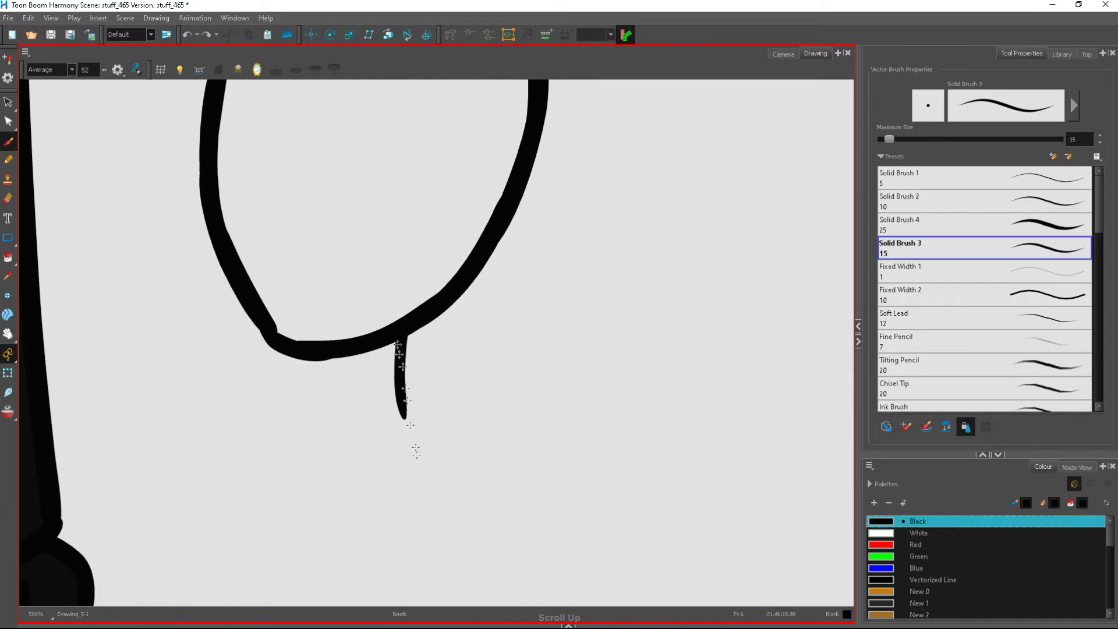
{"action": "scroll", "coordinate": [410, 320], "scroll_direction": "down", "scroll_amount": 7}
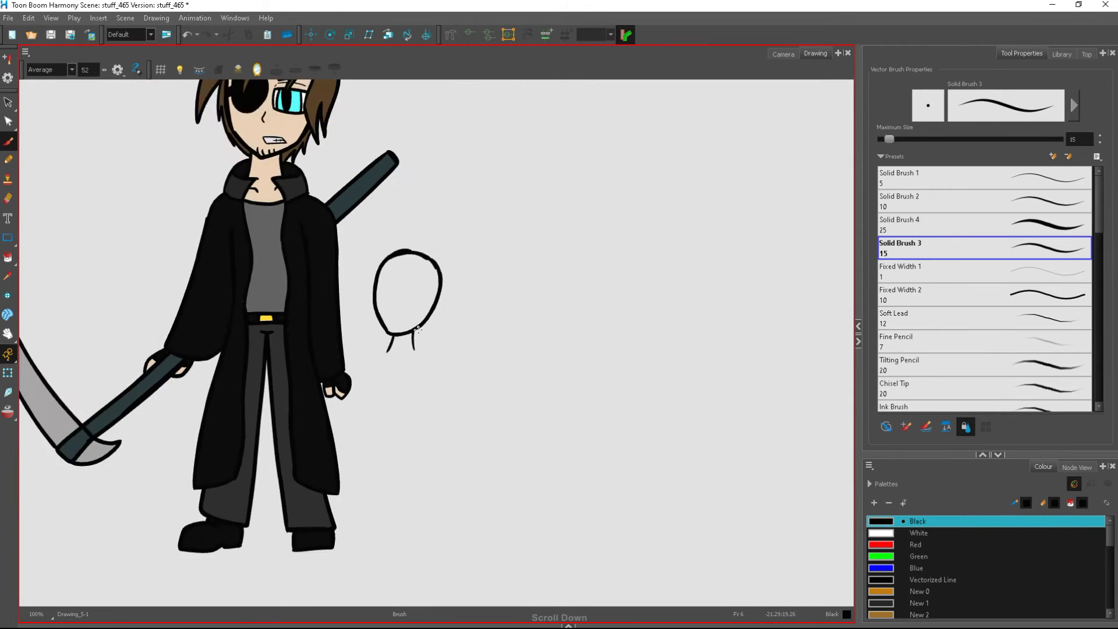
Remove the slanted left neck line of the small figure
{"action": "scroll", "coordinate": [418, 345], "scroll_direction": "up", "scroll_amount": 6}
{"action": "key", "text": "alt+s"}
{"action": "left_click", "coordinate": [307, 345]}
{"action": "right_click", "coordinate": [322, 344]}
{"action": "left_click", "coordinate": [350, 353]}
Copy the right neck line, flip the copy horizontally, and place it as the left side of the neck
{"action": "left_click", "coordinate": [394, 347]}
{"action": "right_click", "coordinate": [414, 346]}
{"action": "left_click", "coordinate": [446, 366]}
{"action": "right_click", "coordinate": [406, 352]}
{"action": "left_click", "coordinate": [436, 382]}
{"action": "left_click", "coordinate": [887, 152]}
{"action": "mouse_move", "coordinate": [398, 321]}
{"action": "left_mouse_down"}
{"action": "mouse_move", "coordinate": [310, 336]}
{"action": "mouse_move", "coordinate": [326, 328]}
{"action": "left_mouse_up"}
{"action": "left_click", "coordinate": [366, 357]}
{"action": "scroll", "coordinate": [389, 360], "scroll_direction": "down", "scroll_amount": 1}
{"action": "scroll", "coordinate": [391, 348], "scroll_direction": "down", "scroll_amount": 3}
{"action": "scroll", "coordinate": [385, 346], "scroll_direction": "up", "scroll_amount": 3}
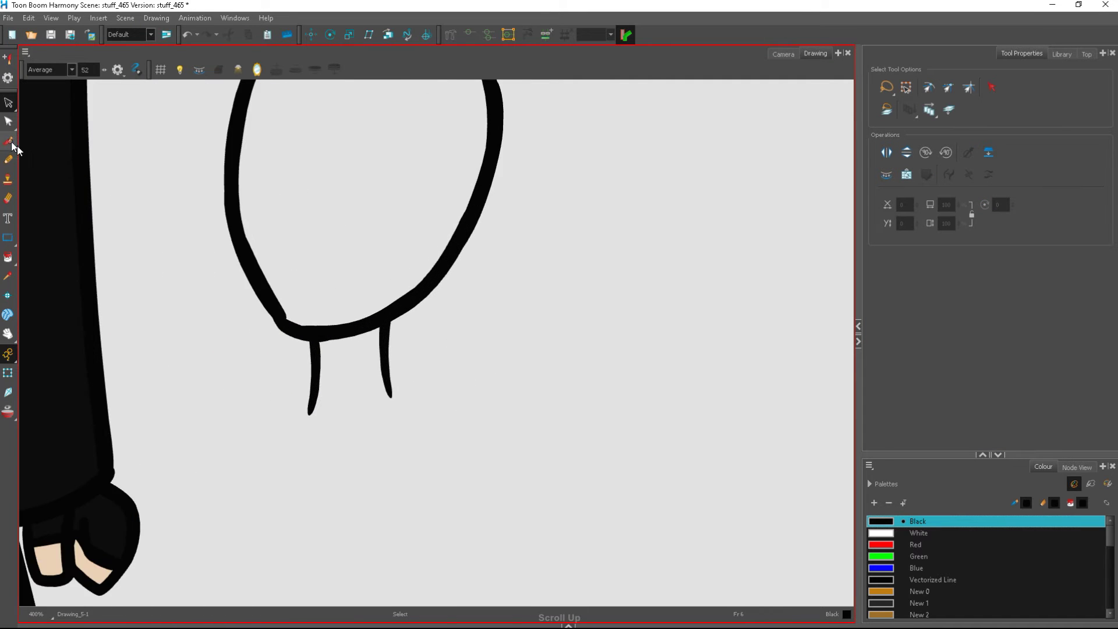
Draw sloping shoulders and upper arm lines on both sides of the small figure's neck
{"action": "key", "text": "alt+b"}
{"action": "scroll", "coordinate": [379, 345], "scroll_direction": "down", "scroll_amount": 3}
{"action": "scroll", "coordinate": [369, 343], "scroll_direction": "up", "scroll_amount": 3}
{"action": "scroll", "coordinate": [370, 343], "scroll_direction": "up", "scroll_amount": 1}
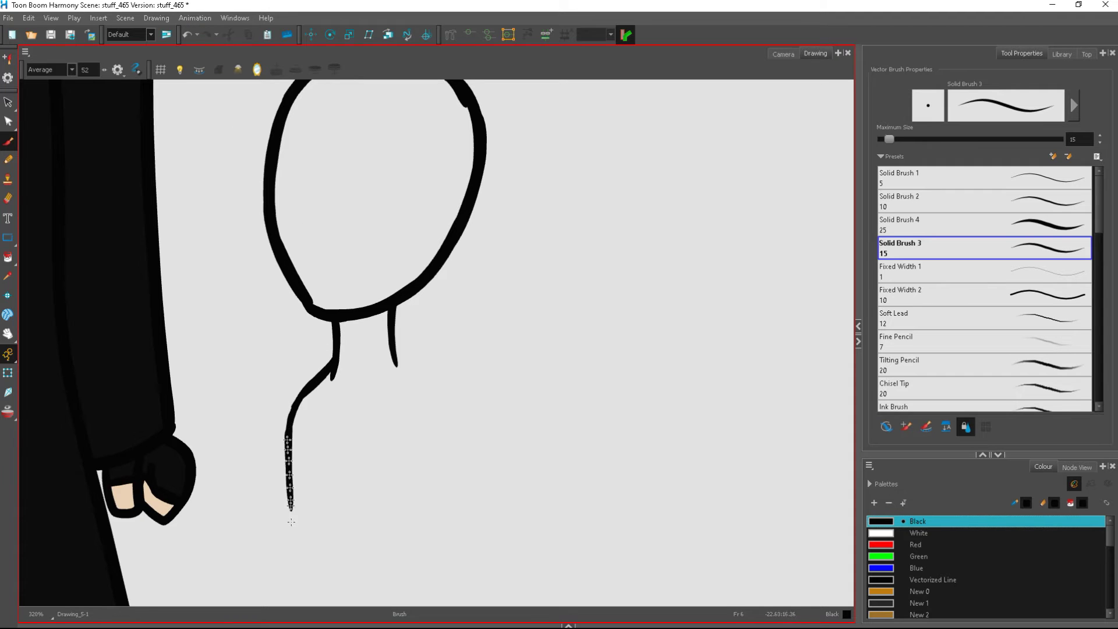
{"action": "left_click_drag", "start_coordinate": [438, 381], "coordinate": [458, 518]}
Try drawing a curved neckline between the small figure's shoulders, and undo it
{"action": "left_click_drag", "start_coordinate": [306, 366], "coordinate": [415, 362]}
{"action": "scroll", "coordinate": [389, 375], "scroll_direction": "up", "scroll_amount": 3}
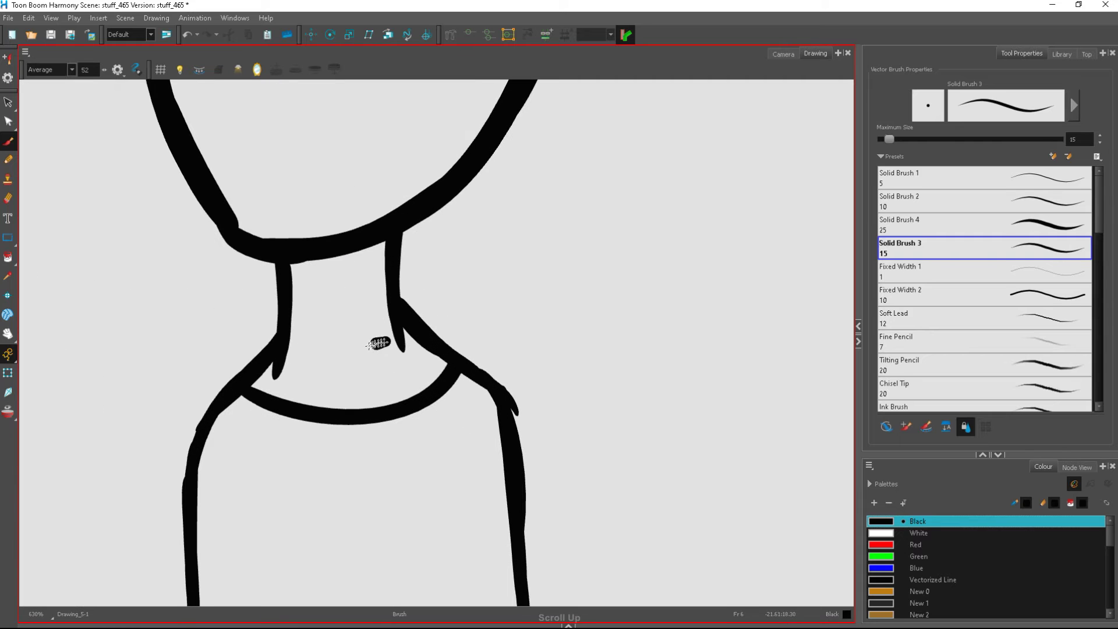
{"action": "key", "text": "ctrl+z"}
{"action": "key", "text": "ctrl+z"}
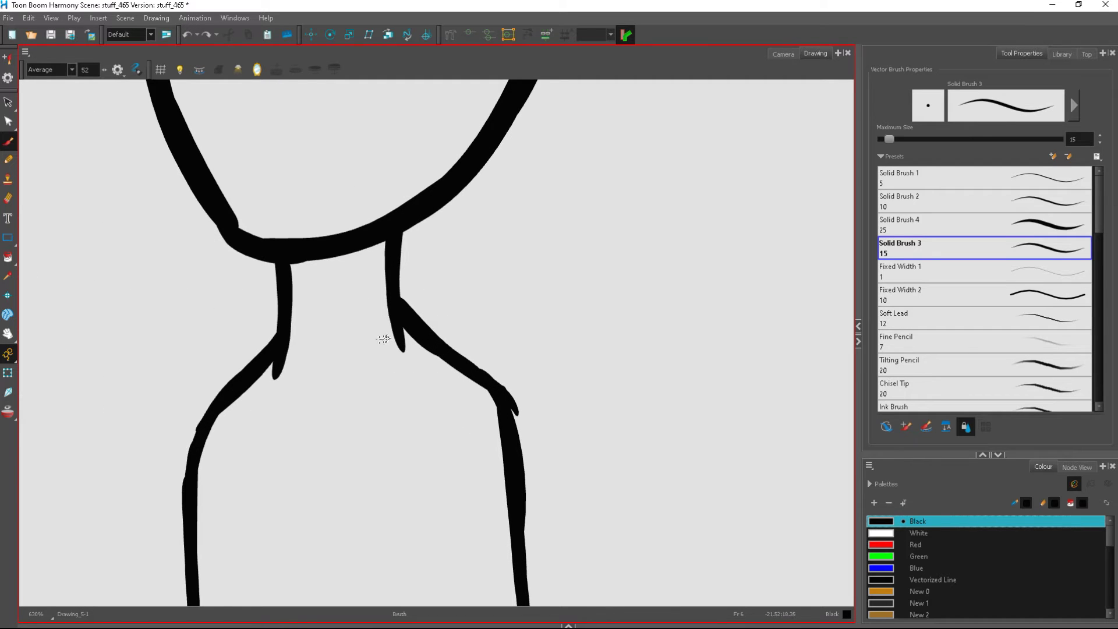
Draw collarbone marks, a square neckline and the tapered bodice down to the waistline on the small figure
{"action": "left_click_drag", "start_coordinate": [371, 386], "coordinate": [406, 384]}
{"action": "left_click_drag", "start_coordinate": [441, 354], "coordinate": [426, 426]}
{"action": "left_click_drag", "start_coordinate": [245, 391], "coordinate": [265, 453]}
{"action": "scroll", "coordinate": [428, 286], "scroll_direction": "down", "scroll_amount": 5}
{"action": "scroll", "coordinate": [432, 290], "scroll_direction": "up", "scroll_amount": 1}
{"action": "left_click_drag", "start_coordinate": [428, 332], "coordinate": [423, 416]}
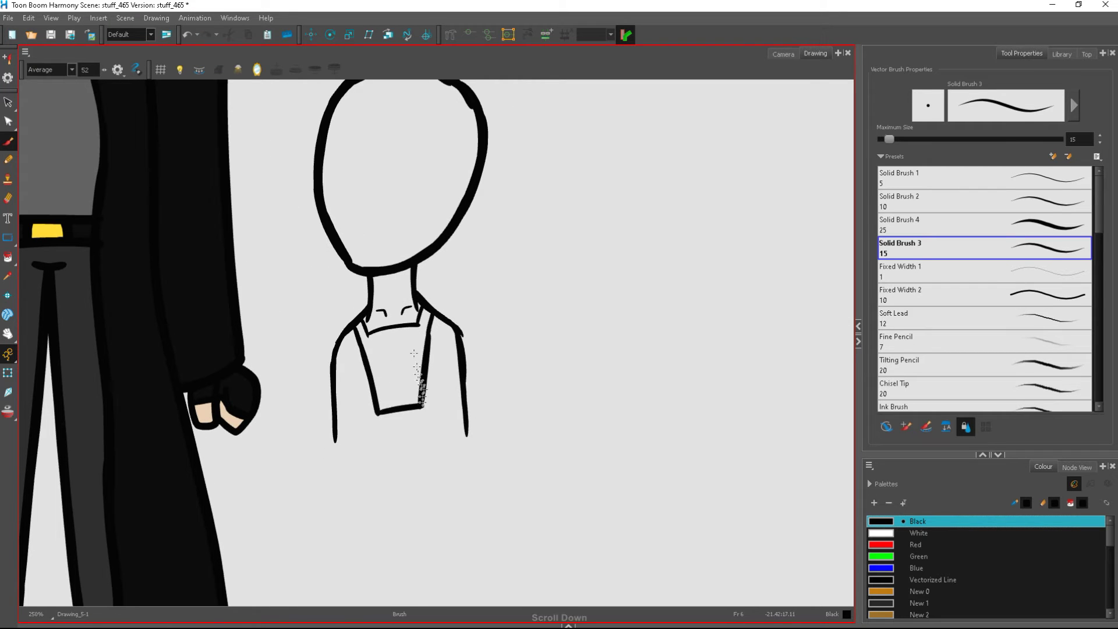
Draw a flared skirt with both sides and a slanted hem below the small figure's waistline
{"action": "scroll", "coordinate": [420, 373], "scroll_direction": "up", "scroll_amount": 2}
{"action": "key", "text": "ctrl+z"}
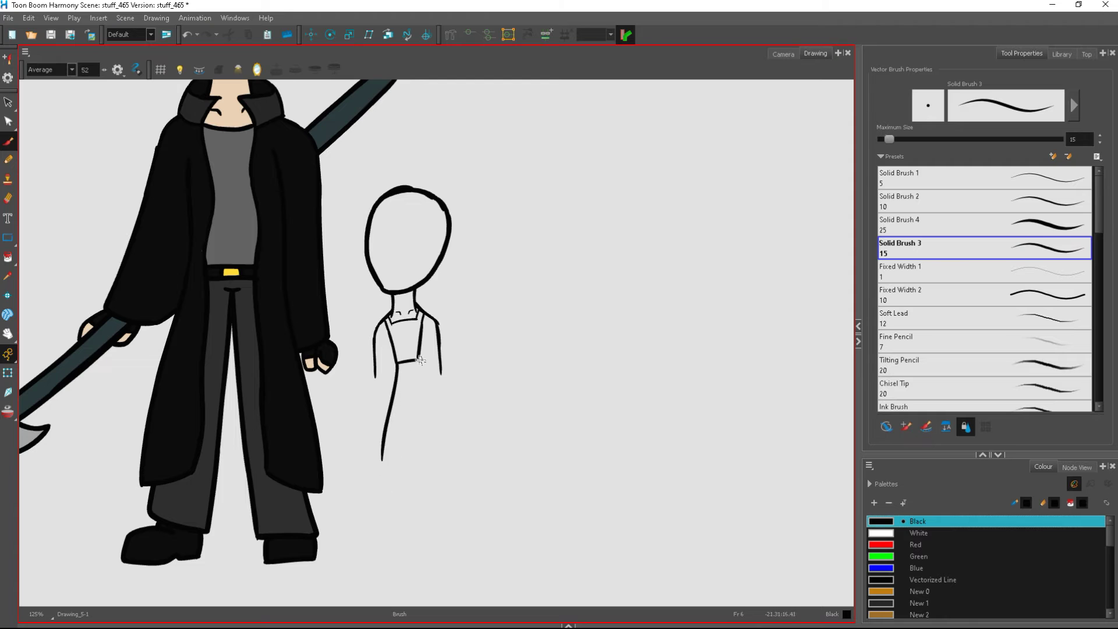
{"action": "scroll", "coordinate": [433, 346], "scroll_direction": "up", "scroll_amount": 3}
{"action": "left_click", "coordinate": [8, 103]}
{"action": "left_click", "coordinate": [446, 295]}
{"action": "left_click_drag", "start_coordinate": [427, 406], "coordinate": [428, 389]}
{"action": "key", "text": "alt+b"}
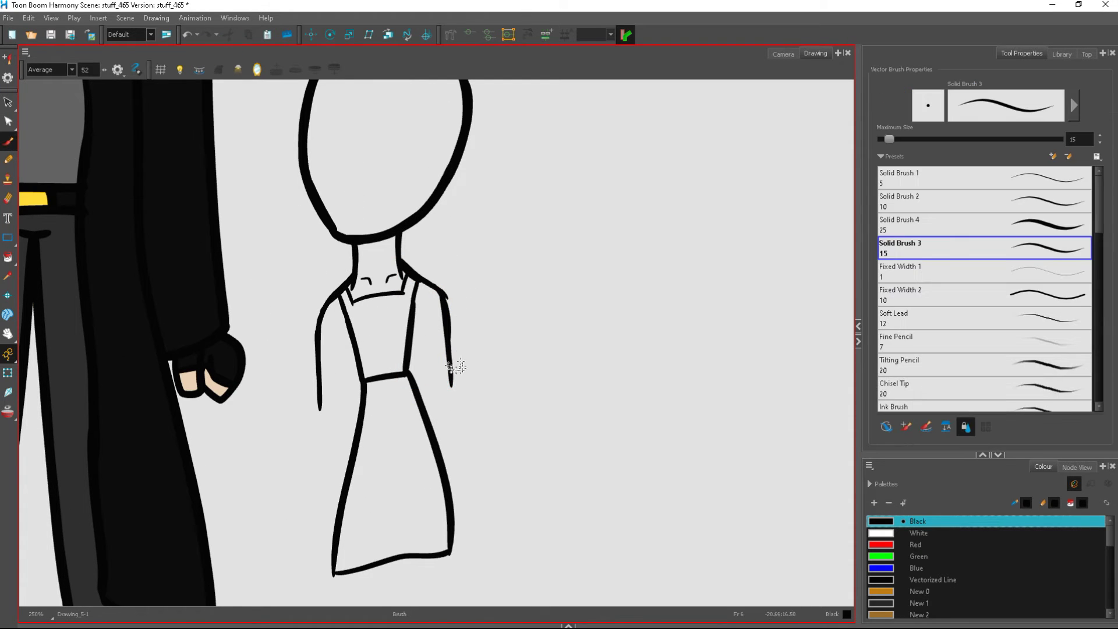
Try several lower-arm lines on the small figure's right side, and undo them
{"action": "left_click_drag", "start_coordinate": [449, 436], "coordinate": [446, 420]}
{"action": "left_click", "coordinate": [187, 36]}
{"action": "left_click", "coordinate": [188, 36]}
{"action": "mouse_move", "coordinate": [452, 379]}
{"action": "left_mouse_down"}
{"action": "mouse_move", "coordinate": [466, 442]}
{"action": "mouse_move", "coordinate": [447, 403]}
{"action": "mouse_move", "coordinate": [460, 430]}
{"action": "left_mouse_up"}
{"action": "scroll", "coordinate": [442, 416], "scroll_direction": "up", "scroll_amount": 1}
{"action": "left_click", "coordinate": [187, 36]}
{"action": "left_click", "coordinate": [187, 36]}
{"action": "left_click", "coordinate": [187, 36]}
{"action": "left_click_drag", "start_coordinate": [459, 334], "coordinate": [436, 420]}
{"action": "left_click", "coordinate": [191, 35]}
Draw both lower arms bending inward so that the hands are hidden behind the skirt
{"action": "left_click_drag", "start_coordinate": [459, 338], "coordinate": [427, 449]}
{"action": "scroll", "coordinate": [434, 486], "scroll_direction": "down", "scroll_amount": 1}
{"action": "scroll", "coordinate": [289, 399], "scroll_direction": "up", "scroll_amount": 1}
{"action": "left_click_drag", "start_coordinate": [237, 421], "coordinate": [280, 481]}
Draw two straight legs below the skirt hem and finish them with small rounded shoes
{"action": "scroll", "coordinate": [472, 485], "scroll_direction": "down", "scroll_amount": 5}
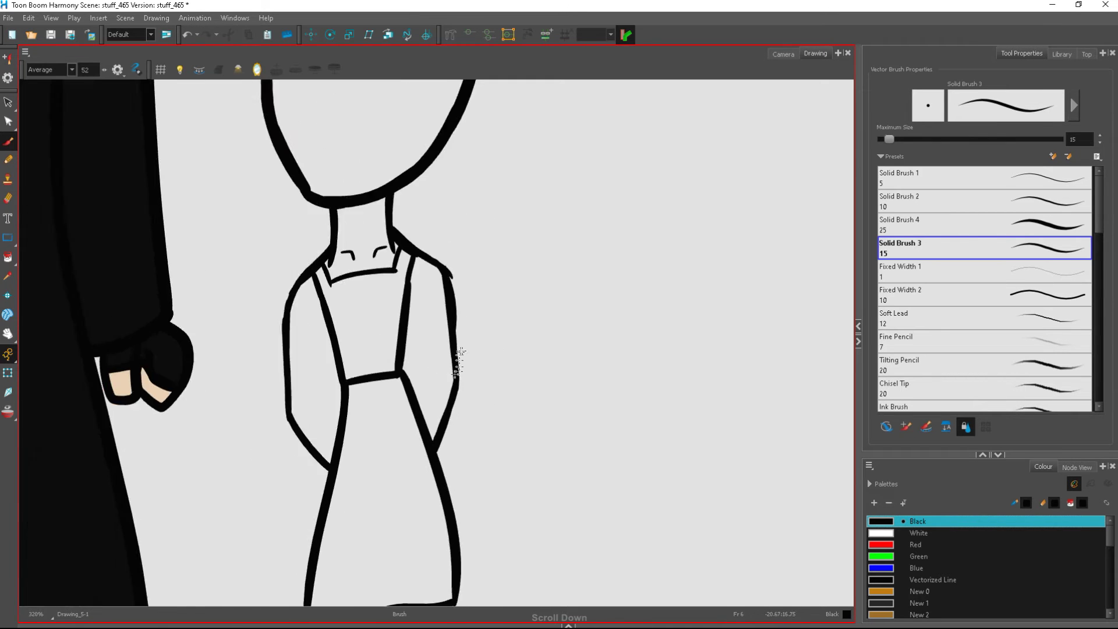
{"action": "left_click_drag", "start_coordinate": [419, 498], "coordinate": [419, 516]}
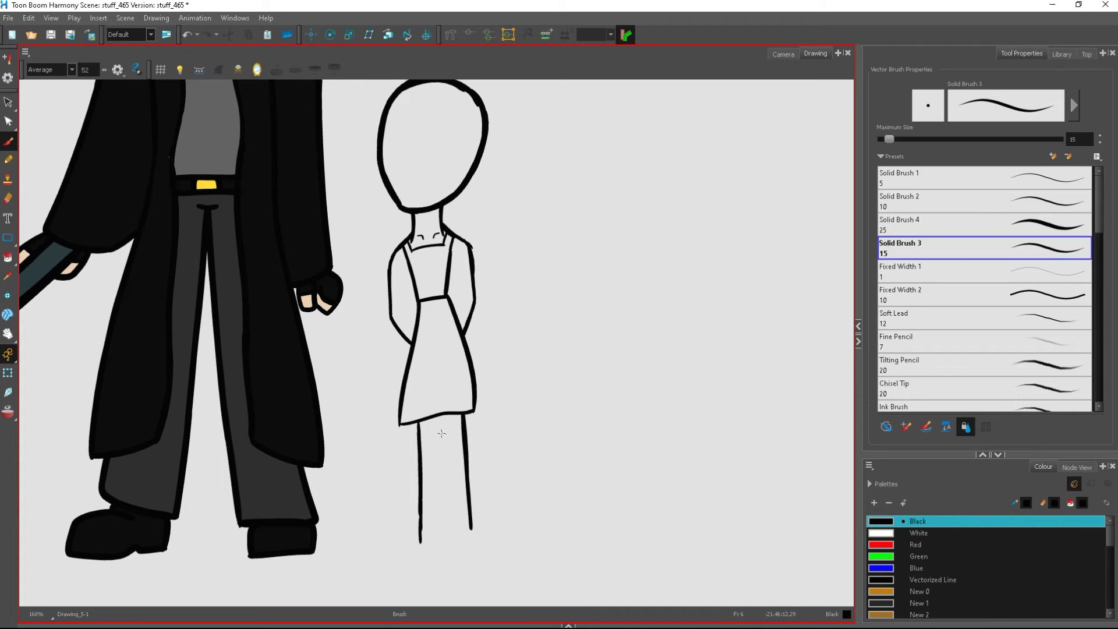
{"action": "left_click_drag", "start_coordinate": [442, 434], "coordinate": [448, 526]}
{"action": "scroll", "coordinate": [474, 513], "scroll_direction": "up", "scroll_amount": 2}
{"action": "left_click", "coordinate": [189, 35]}
{"action": "left_click_drag", "start_coordinate": [420, 362], "coordinate": [432, 541]}
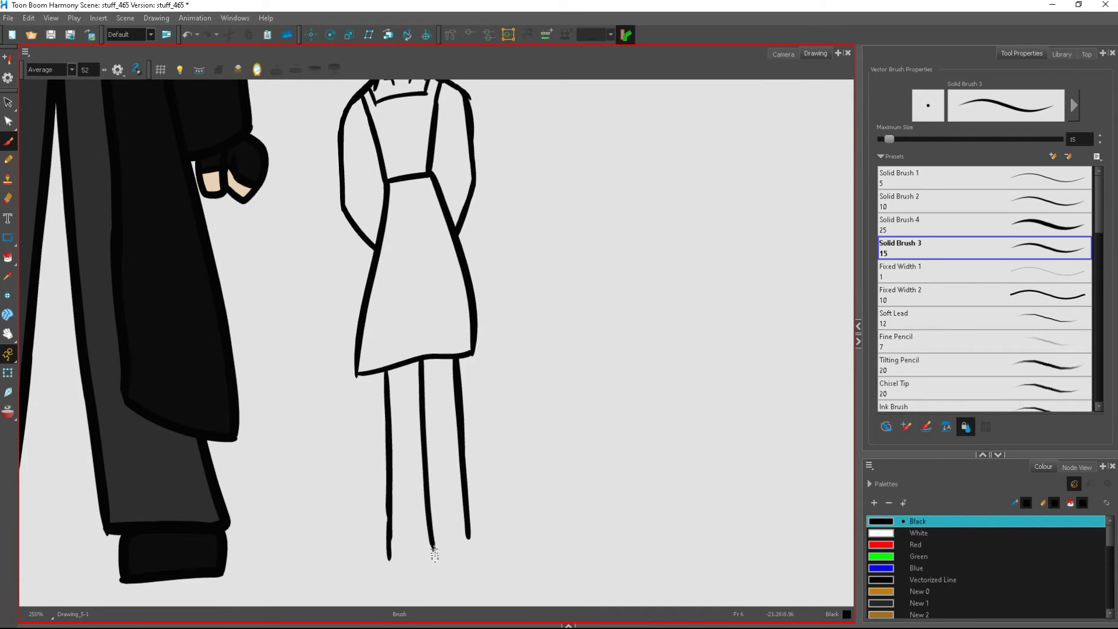
{"action": "left_click_drag", "start_coordinate": [449, 555], "coordinate": [436, 559]}
{"action": "scroll", "coordinate": [470, 548], "scroll_direction": "down", "scroll_amount": 4}
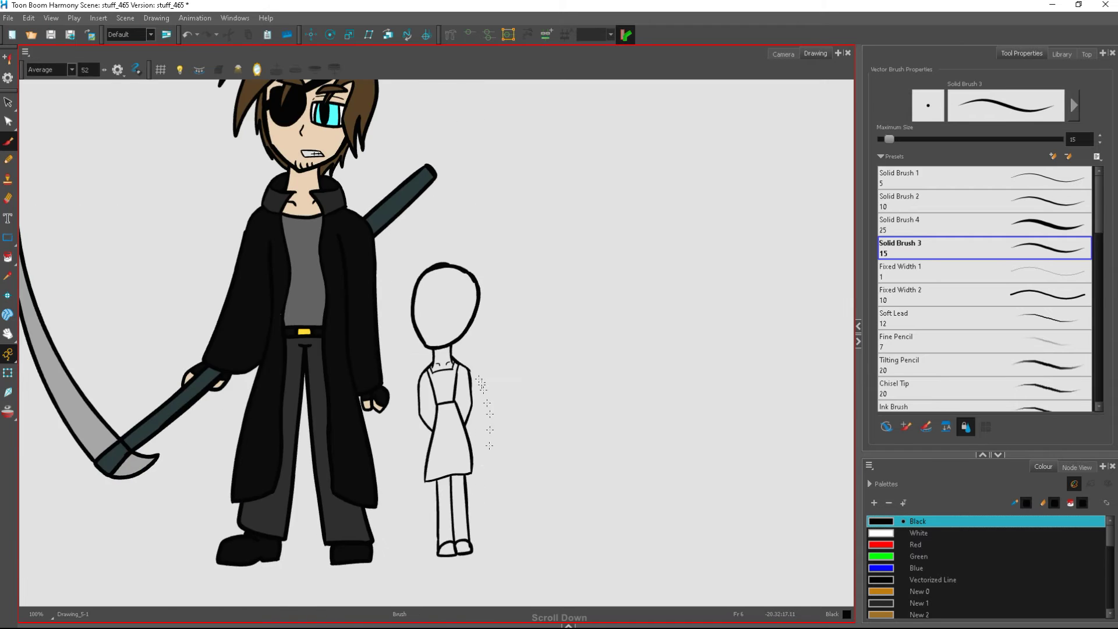
Draw the small figure's rounded hair outline with a long swept fringe and pointed strands over the forehead
{"action": "scroll", "coordinate": [454, 440], "scroll_direction": "up", "scroll_amount": 4}
{"action": "scroll", "coordinate": [479, 536], "scroll_direction": "down", "scroll_amount": 2}
{"action": "scroll", "coordinate": [468, 390], "scroll_direction": "up", "scroll_amount": 3}
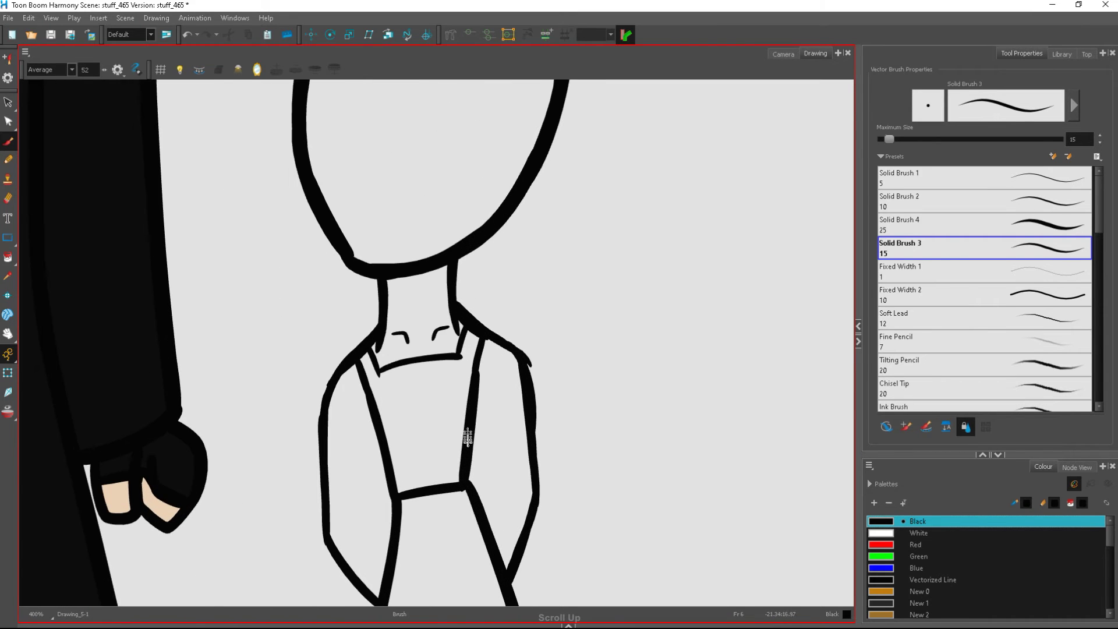
{"action": "scroll", "coordinate": [464, 524], "scroll_direction": "down", "scroll_amount": 2}
{"action": "scroll", "coordinate": [450, 378], "scroll_direction": "up", "scroll_amount": 1}
{"action": "mouse_move", "coordinate": [537, 275]}
{"action": "left_mouse_down"}
{"action": "mouse_move", "coordinate": [379, 250]}
{"action": "mouse_move", "coordinate": [529, 260]}
{"action": "left_mouse_up"}
{"action": "scroll", "coordinate": [518, 273], "scroll_direction": "up", "scroll_amount": 1}
{"action": "mouse_move", "coordinate": [444, 306]}
{"action": "left_mouse_down"}
{"action": "mouse_move", "coordinate": [434, 402]}
{"action": "mouse_move", "coordinate": [459, 515]}
{"action": "left_mouse_up"}
{"action": "mouse_move", "coordinate": [545, 270]}
{"action": "left_mouse_down"}
{"action": "mouse_move", "coordinate": [495, 498]}
{"action": "mouse_move", "coordinate": [467, 511]}
{"action": "left_mouse_up"}
{"action": "scroll", "coordinate": [486, 456], "scroll_direction": "down", "scroll_amount": 1}
{"action": "mouse_move", "coordinate": [539, 339]}
{"action": "left_mouse_down"}
{"action": "mouse_move", "coordinate": [627, 459]}
{"action": "mouse_move", "coordinate": [694, 470]}
{"action": "mouse_move", "coordinate": [562, 378]}
{"action": "left_mouse_up"}
{"action": "left_click", "coordinate": [188, 36]}
Erase the parts of the oval head outline that lie inside the new hair shape
{"action": "left_click", "coordinate": [8, 198]}
{"action": "mouse_move", "coordinate": [422, 313]}
{"action": "left_mouse_down"}
{"action": "mouse_move", "coordinate": [371, 356]}
{"action": "mouse_move", "coordinate": [354, 397]}
{"action": "left_mouse_up"}
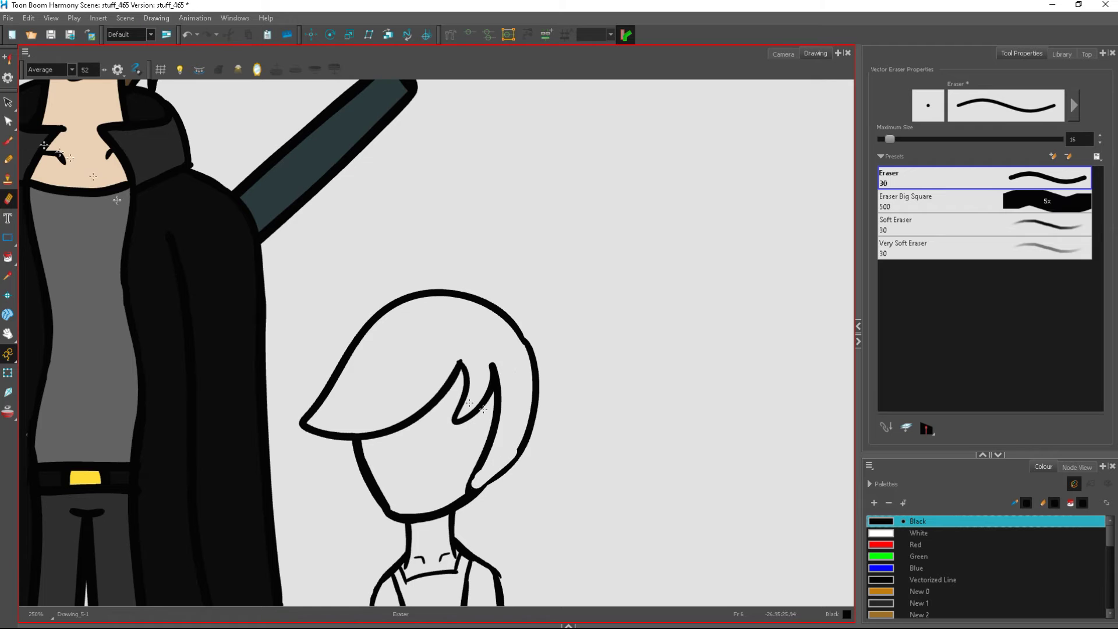
{"action": "key", "text": "alt+b"}
{"action": "scroll", "coordinate": [483, 338], "scroll_direction": "down", "scroll_amount": 4}
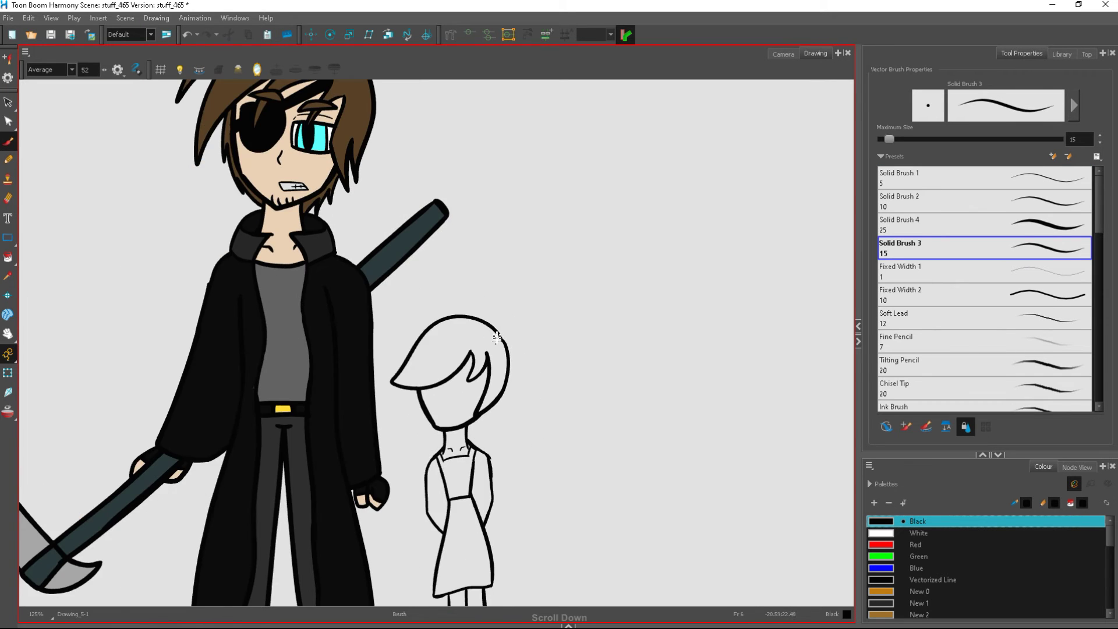
Draw a hair tie and a long pigtail with jagged ends on the right side of the small figure's head
{"action": "scroll", "coordinate": [487, 337], "scroll_direction": "up", "scroll_amount": 5}
{"action": "mouse_move", "coordinate": [512, 337]}
{"action": "left_mouse_down"}
{"action": "mouse_move", "coordinate": [535, 337]}
{"action": "mouse_move", "coordinate": [533, 375]}
{"action": "left_mouse_up"}
{"action": "scroll", "coordinate": [459, 288], "scroll_direction": "up", "scroll_amount": 4}
{"action": "mouse_move", "coordinate": [500, 324]}
{"action": "left_mouse_down"}
{"action": "mouse_move", "coordinate": [588, 349]}
{"action": "mouse_move", "coordinate": [649, 402]}
{"action": "left_mouse_up"}
{"action": "mouse_move", "coordinate": [679, 367]}
{"action": "left_mouse_down"}
{"action": "mouse_move", "coordinate": [515, 454]}
{"action": "mouse_move", "coordinate": [550, 458]}
{"action": "mouse_move", "coordinate": [536, 480]}
{"action": "mouse_move", "coordinate": [513, 466]}
{"action": "mouse_move", "coordinate": [502, 326]}
{"action": "left_mouse_up"}
{"action": "key", "text": "ctrl+z"}
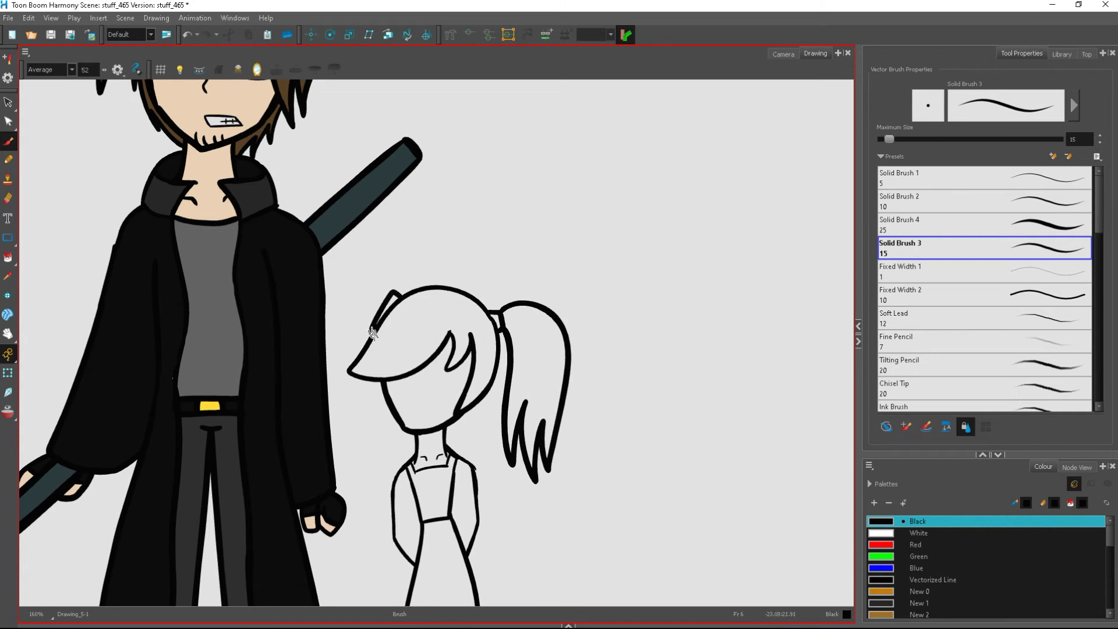
Draw the matching pigtail with jagged ends on the left side of the small figure's head
{"action": "mouse_move", "coordinate": [333, 341]}
{"action": "left_mouse_down"}
{"action": "mouse_move", "coordinate": [361, 434]}
{"action": "mouse_move", "coordinate": [383, 380]}
{"action": "mouse_move", "coordinate": [533, 402]}
{"action": "left_mouse_up"}
{"action": "scroll", "coordinate": [476, 382], "scroll_direction": "down", "scroll_amount": 3}
{"action": "scroll", "coordinate": [469, 341], "scroll_direction": "up", "scroll_amount": 2}
{"action": "scroll", "coordinate": [466, 344], "scroll_direction": "up", "scroll_amount": 4}
Try drawing a round eye under the small figure's fringe, and undo it
{"action": "mouse_move", "coordinate": [430, 396]}
{"action": "left_mouse_down"}
{"action": "mouse_move", "coordinate": [460, 452]}
{"action": "mouse_move", "coordinate": [483, 384]}
{"action": "left_mouse_up"}
{"action": "double_click", "coordinate": [189, 35]}
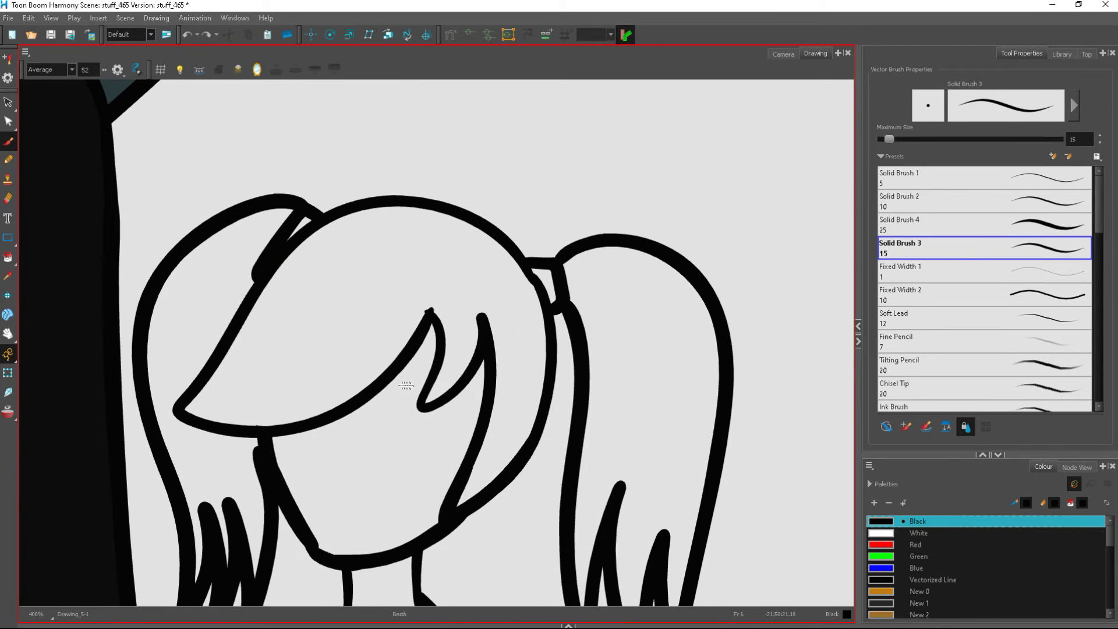
{"action": "mouse_move", "coordinate": [388, 431]}
{"action": "left_mouse_down"}
{"action": "mouse_move", "coordinate": [480, 375]}
{"action": "mouse_move", "coordinate": [490, 454]}
{"action": "left_mouse_up"}
{"action": "scroll", "coordinate": [502, 427], "scroll_direction": "up", "scroll_amount": 1}
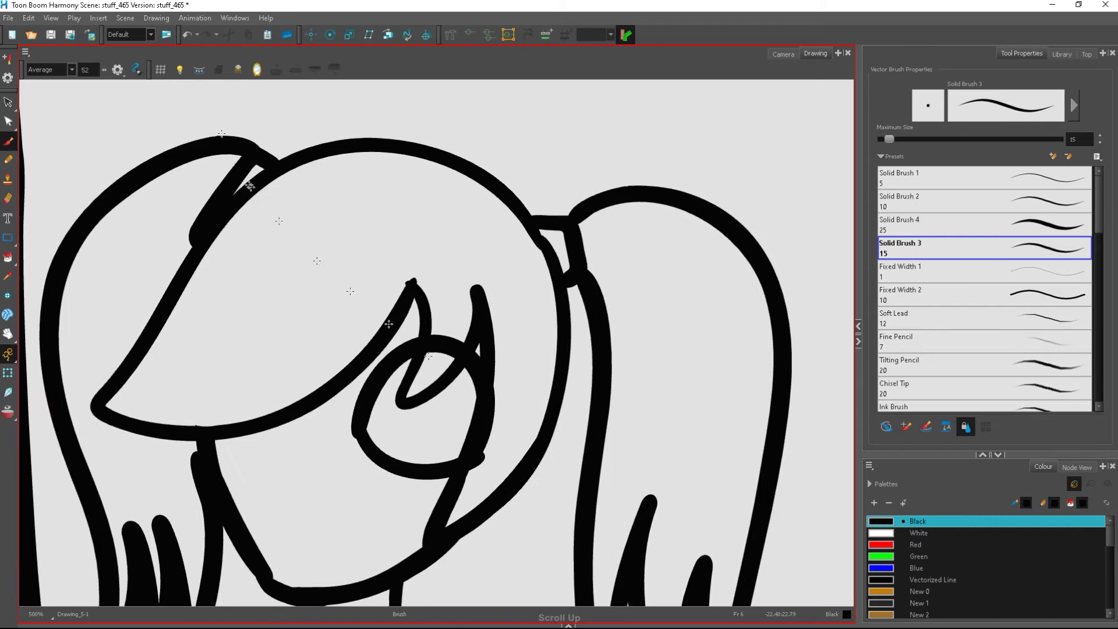
{"action": "double_click", "coordinate": [189, 35]}
Try an eye with a curved upper lid and an inner curve beneath the fringe strands, and undo it
{"action": "left_click_drag", "start_coordinate": [371, 364], "coordinate": [520, 421]}
{"action": "mouse_move", "coordinate": [383, 365]}
{"action": "left_mouse_down"}
{"action": "mouse_move", "coordinate": [428, 489]}
{"action": "mouse_move", "coordinate": [473, 421]}
{"action": "left_mouse_up"}
{"action": "scroll", "coordinate": [489, 442], "scroll_direction": "up", "scroll_amount": 2}
{"action": "left_click", "coordinate": [8, 199]}
{"action": "mouse_move", "coordinate": [418, 312]}
{"action": "left_mouse_down"}
{"action": "mouse_move", "coordinate": [332, 523]}
{"action": "mouse_move", "coordinate": [423, 406]}
{"action": "mouse_move", "coordinate": [457, 329]}
{"action": "left_mouse_up"}
{"action": "left_click", "coordinate": [9, 142]}
{"action": "left_click", "coordinate": [189, 36]}
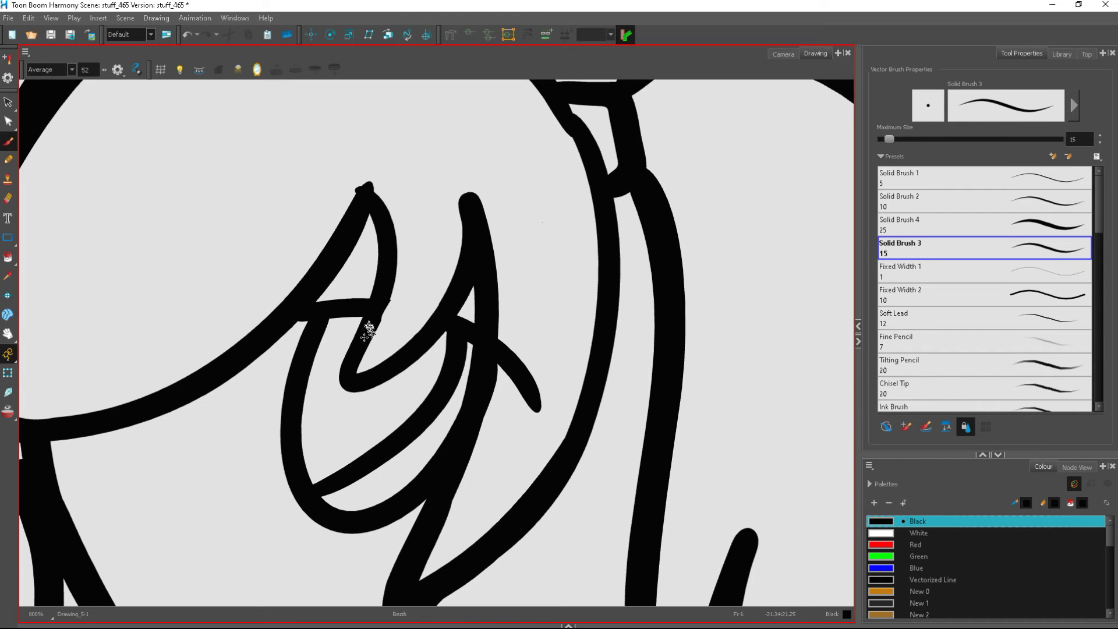
{"action": "left_click_drag", "start_coordinate": [298, 402], "coordinate": [354, 382]}
{"action": "scroll", "coordinate": [466, 332], "scroll_direction": "down", "scroll_amount": 6}
{"action": "scroll", "coordinate": [476, 309], "scroll_direction": "up", "scroll_amount": 2}
{"action": "double_click", "coordinate": [189, 36]}
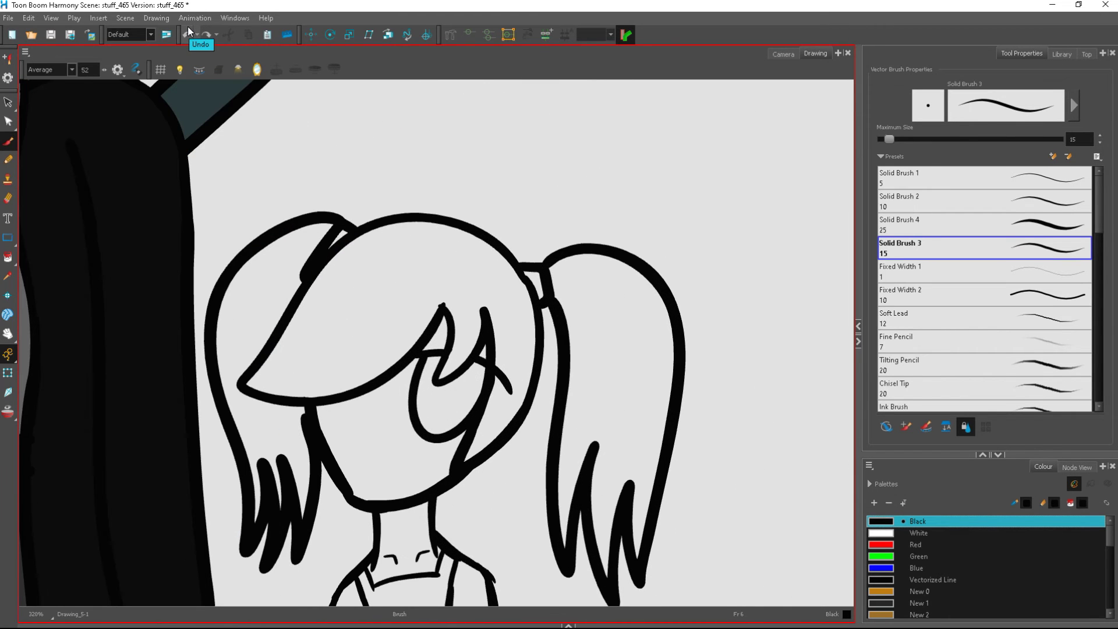
{"action": "left_click", "coordinate": [194, 35]}
Draw a small hooked nose and a short mouth on the small figure's face
{"action": "scroll", "coordinate": [457, 408], "scroll_direction": "up", "scroll_amount": 1}
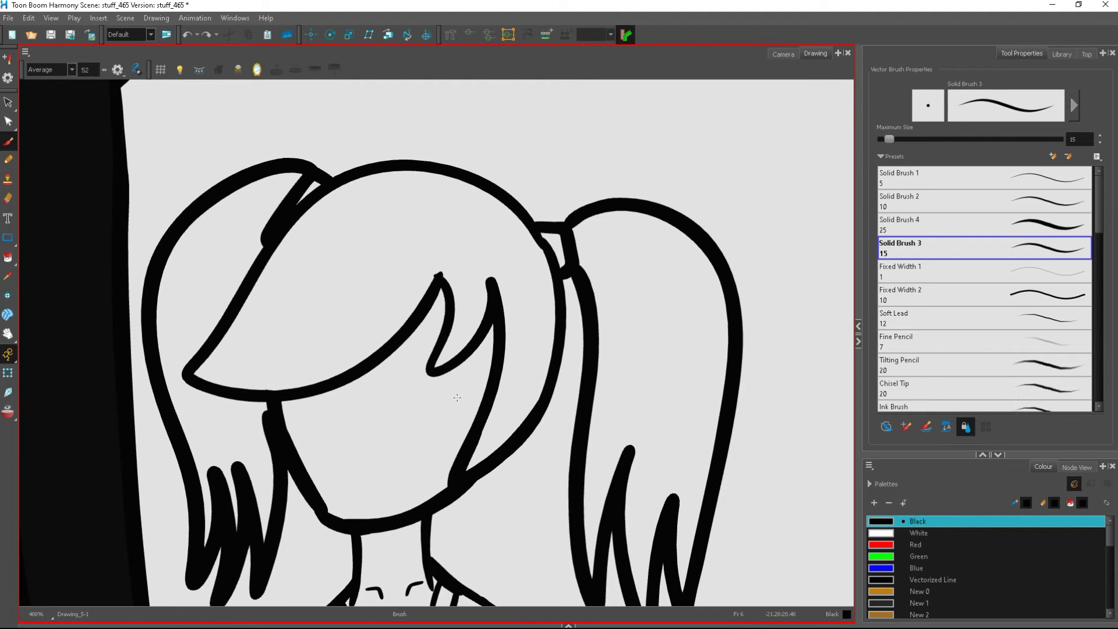
{"action": "scroll", "coordinate": [457, 398], "scroll_direction": "down", "scroll_amount": 3}
{"action": "scroll", "coordinate": [362, 399], "scroll_direction": "up", "scroll_amount": 4}
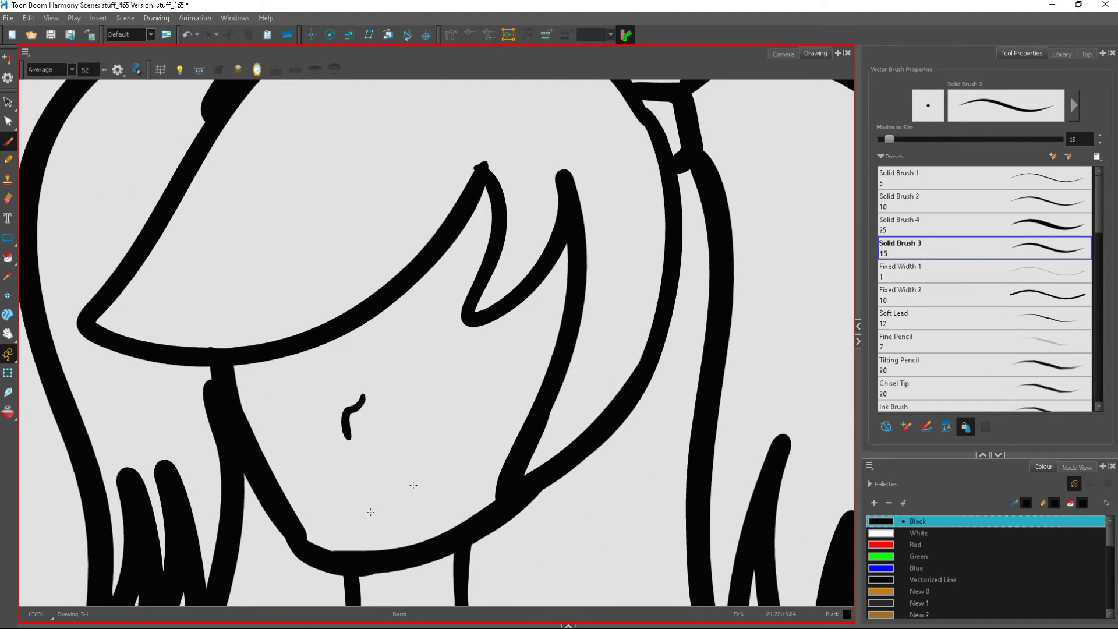
{"action": "left_click", "coordinate": [186, 36]}
{"action": "left_click", "coordinate": [187, 35]}
{"action": "scroll", "coordinate": [355, 499], "scroll_direction": "down", "scroll_amount": 3}
{"action": "scroll", "coordinate": [379, 437], "scroll_direction": "up", "scroll_amount": 3}
Draw the right eye under the fringe with a curved upper lid, rounded outline and filled black pupil
{"action": "mouse_move", "coordinate": [374, 412]}
{"action": "left_mouse_down"}
{"action": "mouse_move", "coordinate": [514, 454]}
{"action": "mouse_move", "coordinate": [487, 416]}
{"action": "left_mouse_up"}
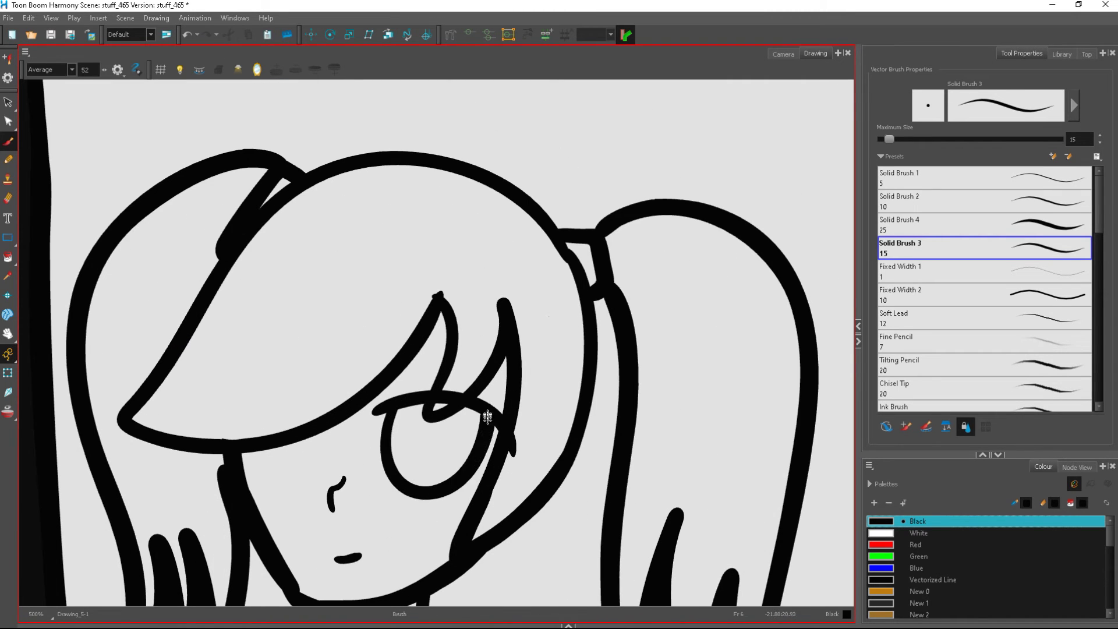
{"action": "scroll", "coordinate": [475, 486], "scroll_direction": "up", "scroll_amount": 2}
{"action": "left_click_drag", "start_coordinate": [466, 358], "coordinate": [350, 460]}
{"action": "mouse_move", "coordinate": [419, 429]}
{"action": "left_mouse_down"}
{"action": "mouse_move", "coordinate": [345, 420]}
{"action": "mouse_move", "coordinate": [406, 376]}
{"action": "mouse_move", "coordinate": [343, 415]}
{"action": "mouse_move", "coordinate": [344, 387]}
{"action": "left_mouse_up"}
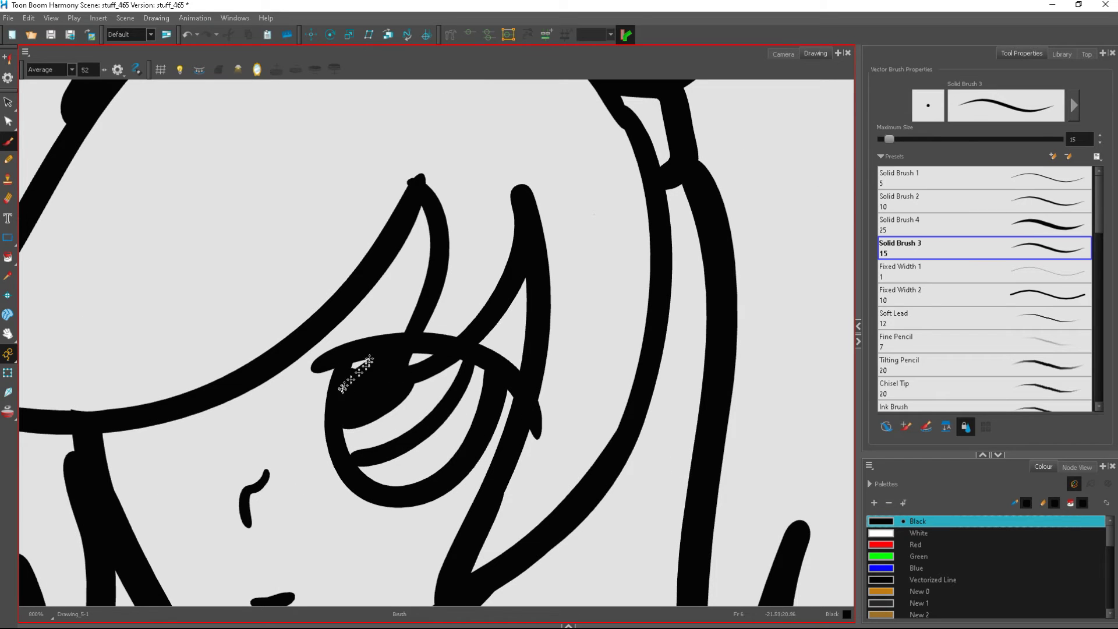
Redraw the curved line inside the right eye closer to its lower edge, and clean up the ink by the upper lid
{"action": "key", "text": "alt+s"}
{"action": "left_click", "coordinate": [438, 412]}
{"action": "key", "text": "Delete"}
{"action": "key", "text": "alt+b"}
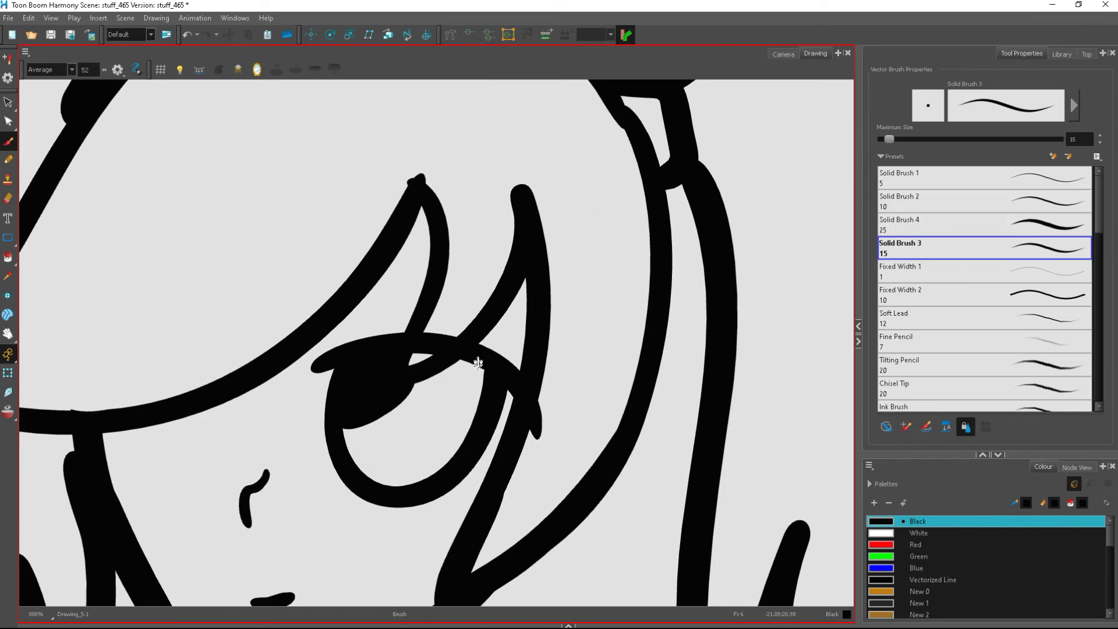
{"action": "mouse_move", "coordinate": [477, 363]}
{"action": "left_mouse_down"}
{"action": "mouse_move", "coordinate": [437, 444]}
{"action": "mouse_move", "coordinate": [344, 477]}
{"action": "left_mouse_up"}
{"action": "key", "text": "alt+e"}
{"action": "mouse_move", "coordinate": [425, 346]}
{"action": "left_mouse_down"}
{"action": "mouse_move", "coordinate": [455, 332]}
{"action": "mouse_move", "coordinate": [410, 359]}
{"action": "left_mouse_up"}
{"action": "key", "text": "alt+b"}
Draw a cluster of eyelashes at the outer corner of the small figure's right eye
{"action": "scroll", "coordinate": [415, 358], "scroll_direction": "down", "scroll_amount": 4}
{"action": "scroll", "coordinate": [502, 333], "scroll_direction": "up", "scroll_amount": 2}
{"action": "mouse_move", "coordinate": [494, 376]}
{"action": "left_mouse_down"}
{"action": "mouse_move", "coordinate": [520, 330]}
{"action": "mouse_move", "coordinate": [523, 380]}
{"action": "left_mouse_up"}
{"action": "left_click", "coordinate": [191, 34]}
{"action": "left_click_drag", "start_coordinate": [488, 345], "coordinate": [531, 321]}
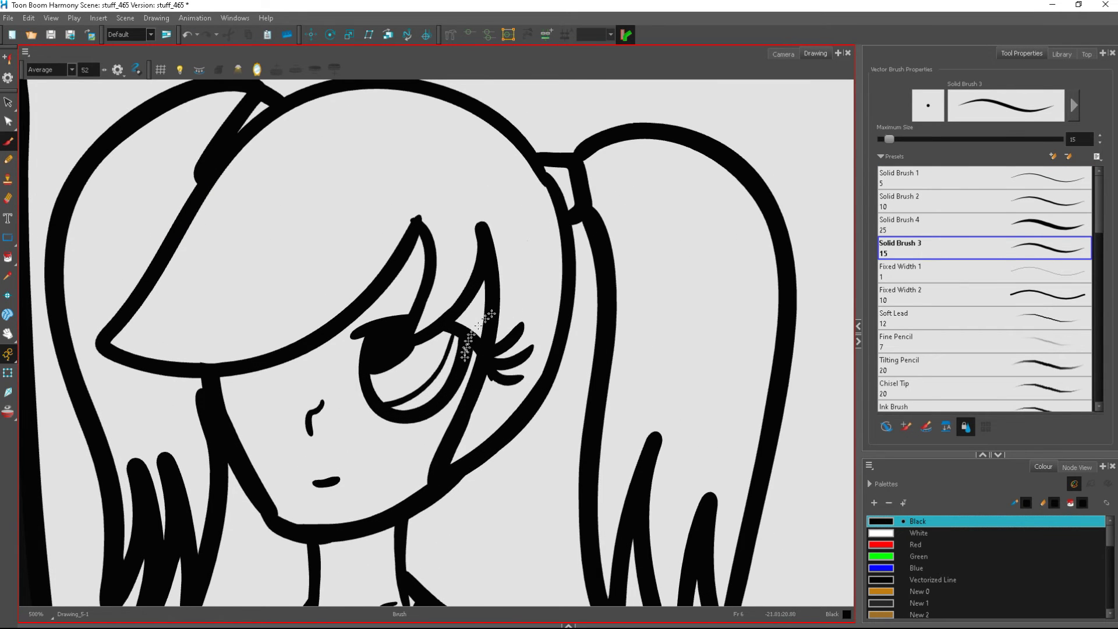
Draw an eyebrow above each of the small figure's eyes, over the hair fringe
{"action": "scroll", "coordinate": [483, 361], "scroll_direction": "down", "scroll_amount": 2}
{"action": "scroll", "coordinate": [474, 378], "scroll_direction": "up", "scroll_amount": 1}
{"action": "key", "text": "ctrl+z"}
{"action": "left_click", "coordinate": [186, 36]}
{"action": "left_click_drag", "start_coordinate": [475, 304], "coordinate": [428, 275]}
{"action": "left_click", "coordinate": [187, 36]}
{"action": "left_click", "coordinate": [186, 36]}
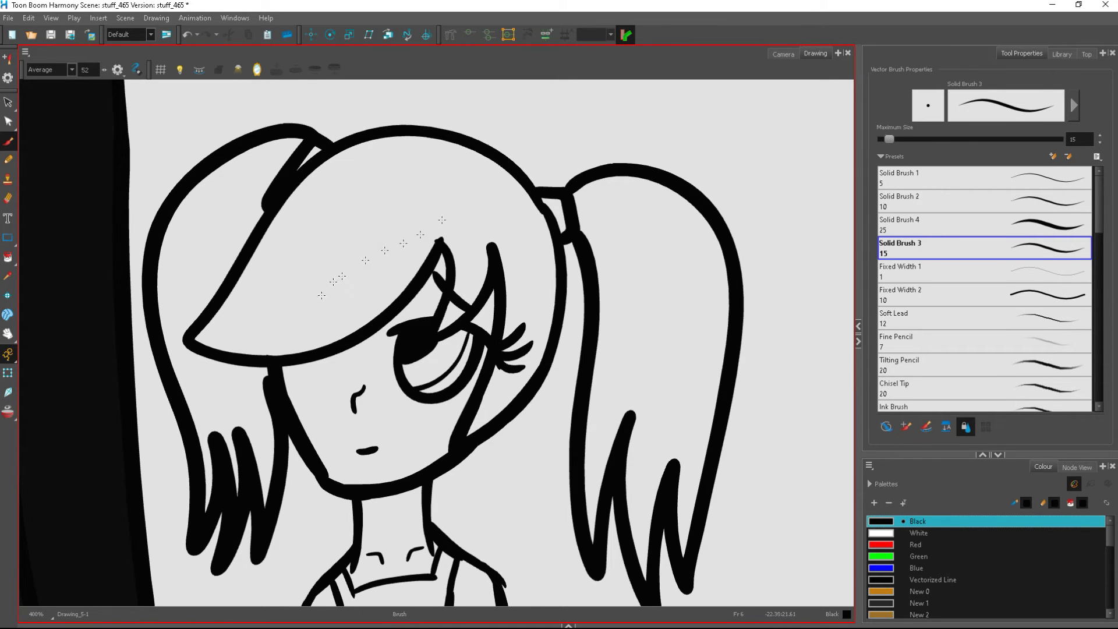
{"action": "left_click_drag", "start_coordinate": [347, 274], "coordinate": [305, 311]}
Draw the small figure's left eye, partly covered by the fringe, with a pupil and an inner curve
{"action": "scroll", "coordinate": [309, 311], "scroll_direction": "down", "scroll_amount": 4}
{"action": "scroll", "coordinate": [362, 313], "scroll_direction": "up", "scroll_amount": 5}
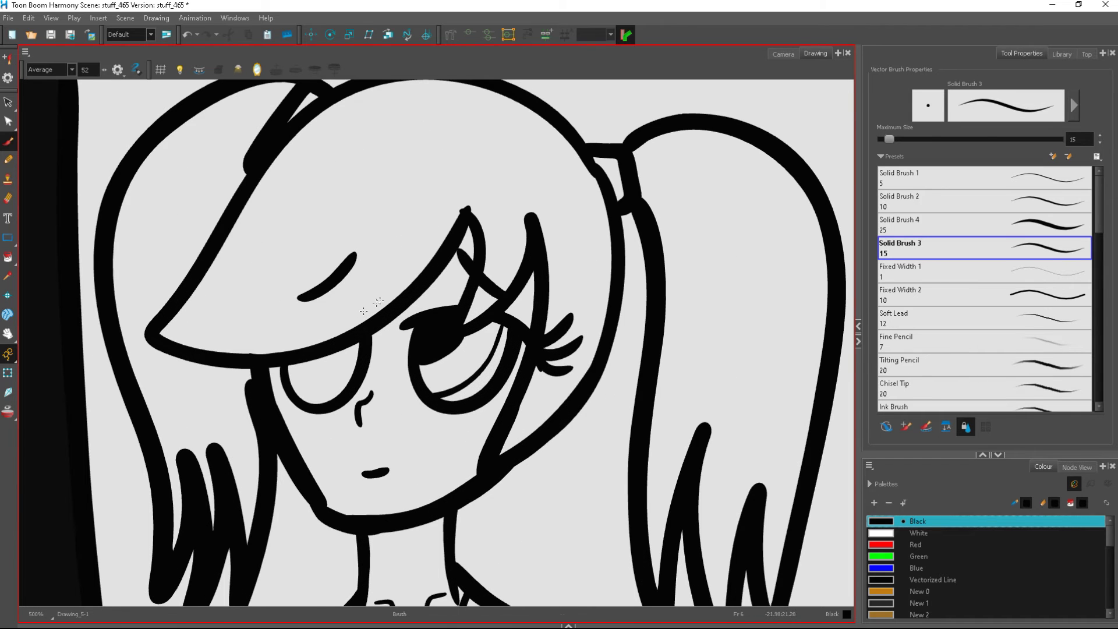
{"action": "scroll", "coordinate": [298, 389], "scroll_direction": "down", "scroll_amount": 4}
{"action": "scroll", "coordinate": [457, 362], "scroll_direction": "up", "scroll_amount": 3}
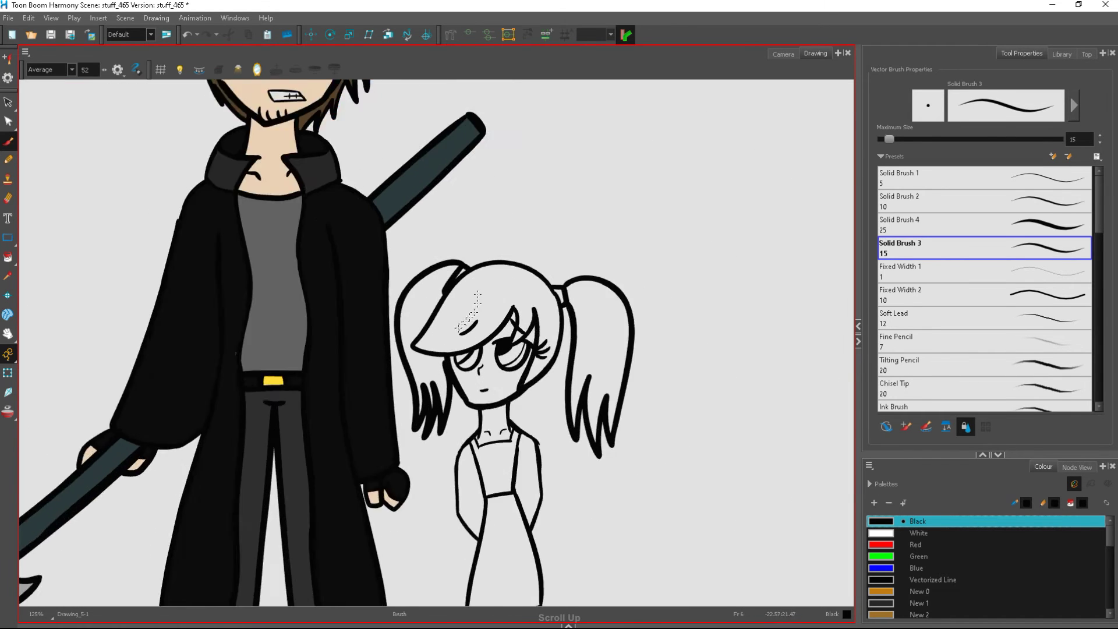
Remove the curved line inside the small figure's left eye and draw a new one
{"action": "left_click", "coordinate": [8, 102]}
{"action": "left_click", "coordinate": [478, 367]}
{"action": "right_click", "coordinate": [479, 367]}
{"action": "left_click", "coordinate": [518, 111]}
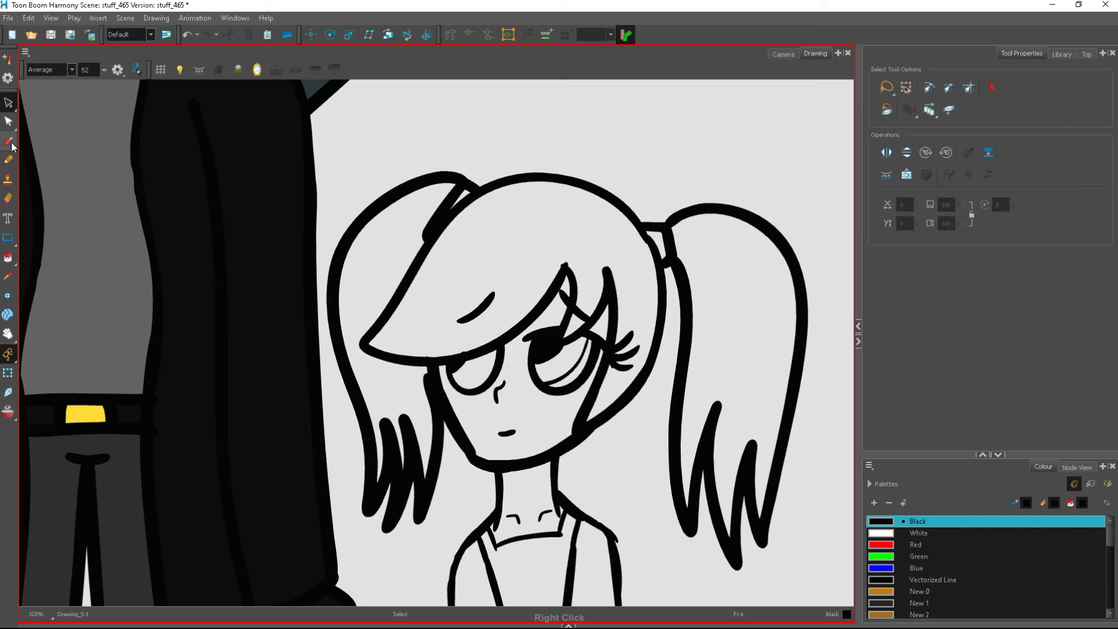
{"action": "left_click", "coordinate": [8, 141]}
{"action": "left_click_drag", "start_coordinate": [471, 387], "coordinate": [490, 353]}
Draw wavy fold lines rising from the hem of the small figure's skirt
{"action": "scroll", "coordinate": [488, 358], "scroll_direction": "down", "scroll_amount": 4}
{"action": "scroll", "coordinate": [477, 484], "scroll_direction": "up", "scroll_amount": 3}
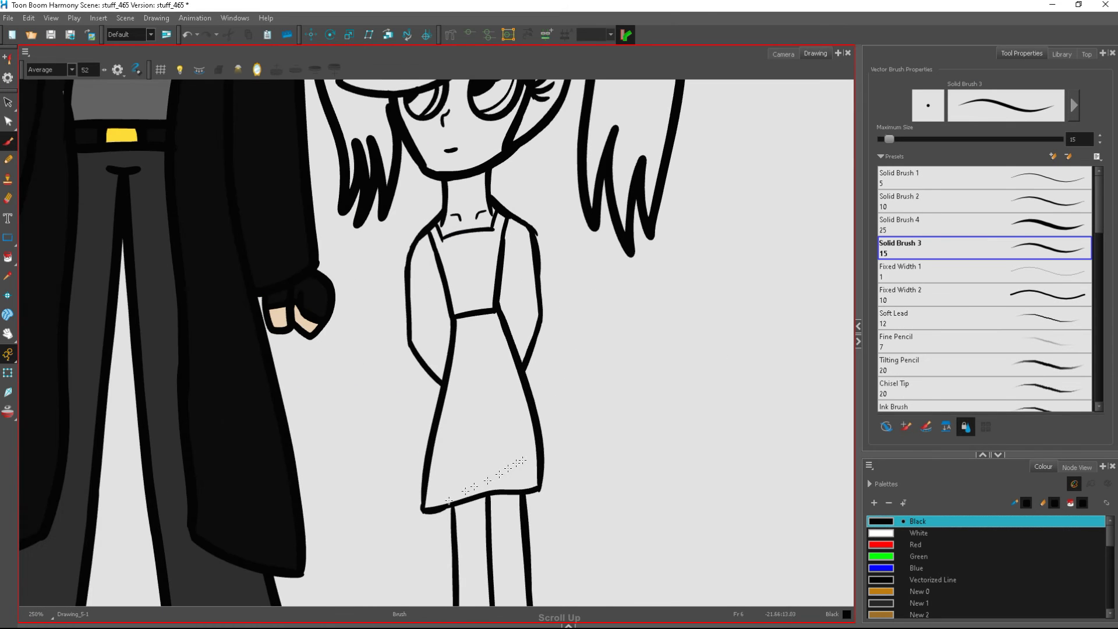
{"action": "left_click_drag", "start_coordinate": [448, 502], "coordinate": [460, 411]}
{"action": "mouse_move", "coordinate": [490, 498]}
{"action": "left_mouse_down"}
{"action": "mouse_move", "coordinate": [487, 387]}
{"action": "mouse_move", "coordinate": [514, 389]}
{"action": "left_mouse_up"}
Draw a narrow sock cuff across each of the small figure's legs below the skirt, divided by short vertical ticks
{"action": "scroll", "coordinate": [513, 389], "scroll_direction": "down", "scroll_amount": 3}
{"action": "scroll", "coordinate": [434, 220], "scroll_direction": "up", "scroll_amount": 4}
{"action": "scroll", "coordinate": [433, 220], "scroll_direction": "down", "scroll_amount": 4}
{"action": "scroll", "coordinate": [525, 485], "scroll_direction": "up", "scroll_amount": 3}
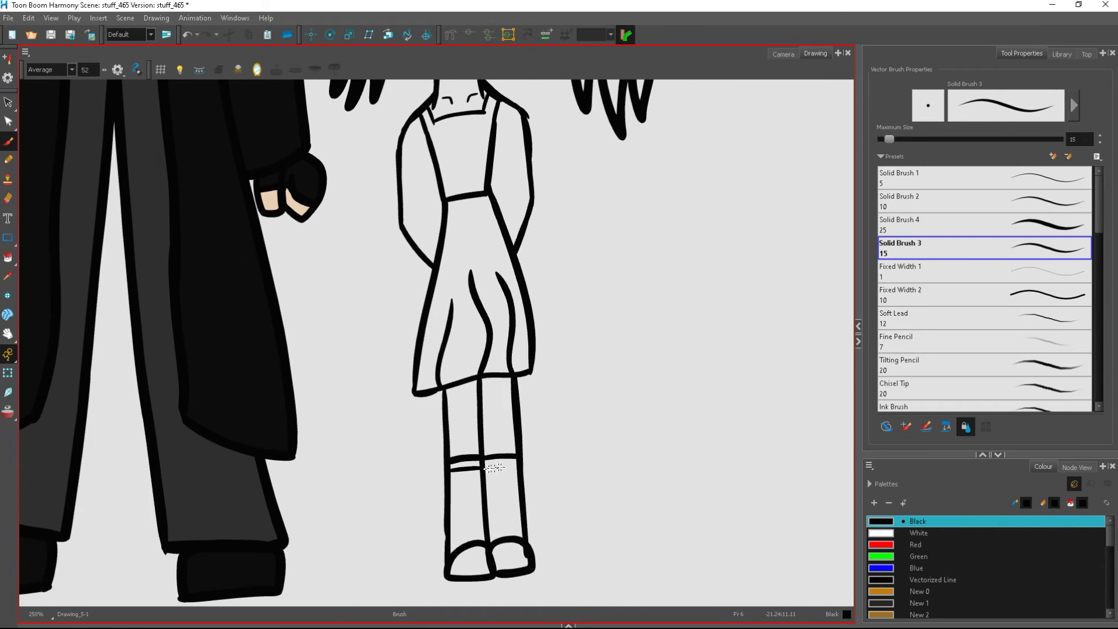
{"action": "scroll", "coordinate": [522, 468], "scroll_direction": "up", "scroll_amount": 2}
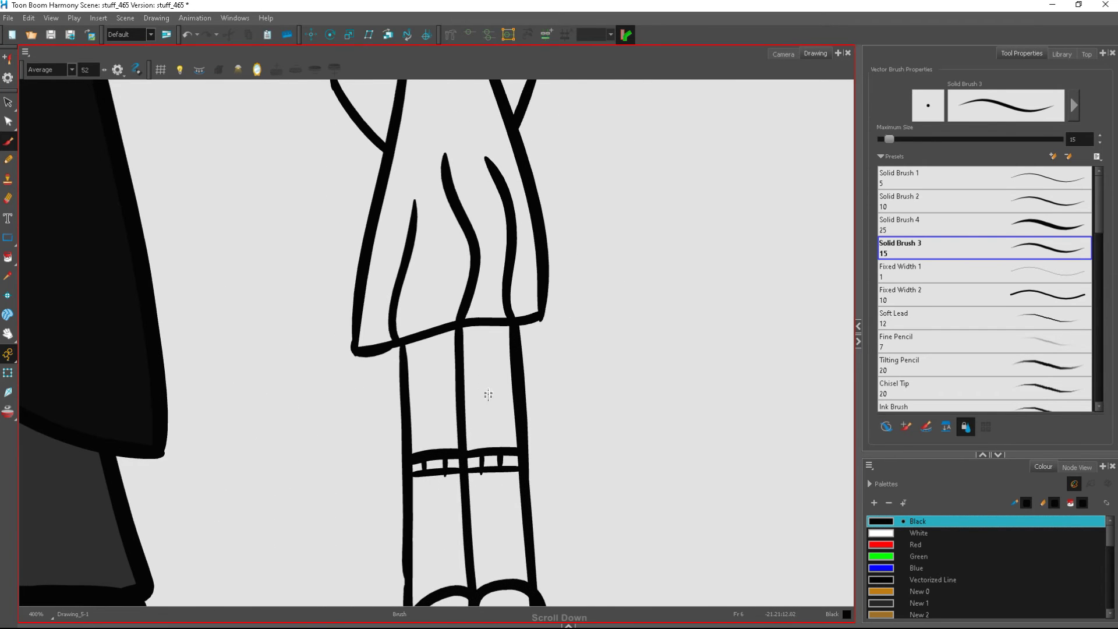
{"action": "scroll", "coordinate": [488, 395], "scroll_direction": "down", "scroll_amount": 1}
{"action": "scroll", "coordinate": [491, 457], "scroll_direction": "up", "scroll_amount": 4}
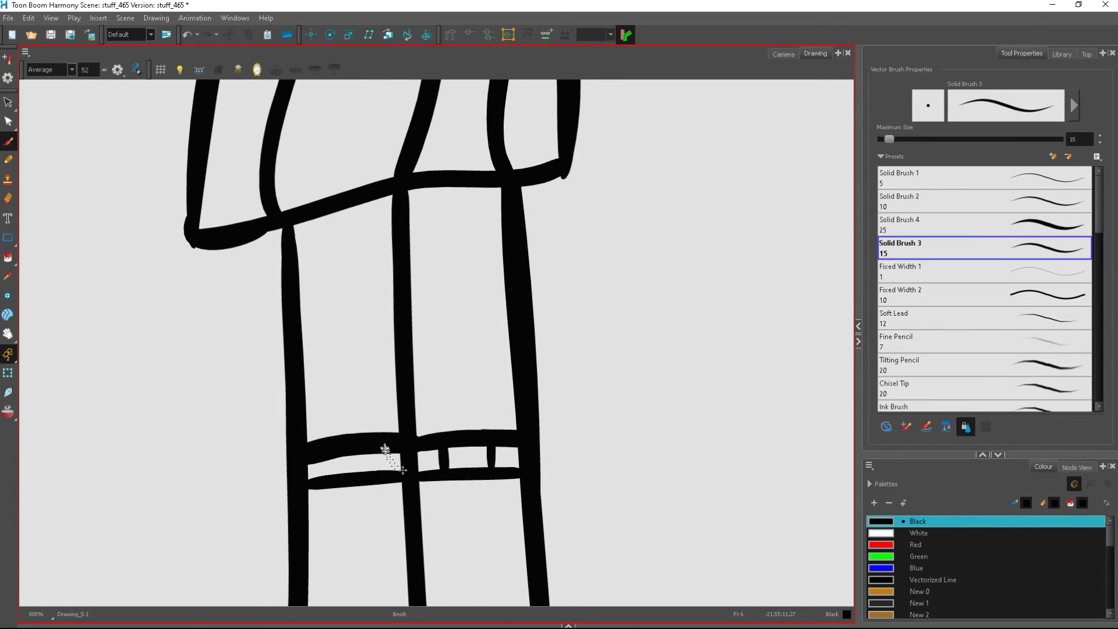
{"action": "scroll", "coordinate": [393, 459], "scroll_direction": "down", "scroll_amount": 4}
Draw a belt around the waist of the small figure's dress and fill it with crossing diagonal lines
{"action": "scroll", "coordinate": [469, 300], "scroll_direction": "up", "scroll_amount": 1}
{"action": "scroll", "coordinate": [475, 429], "scroll_direction": "down", "scroll_amount": 1}
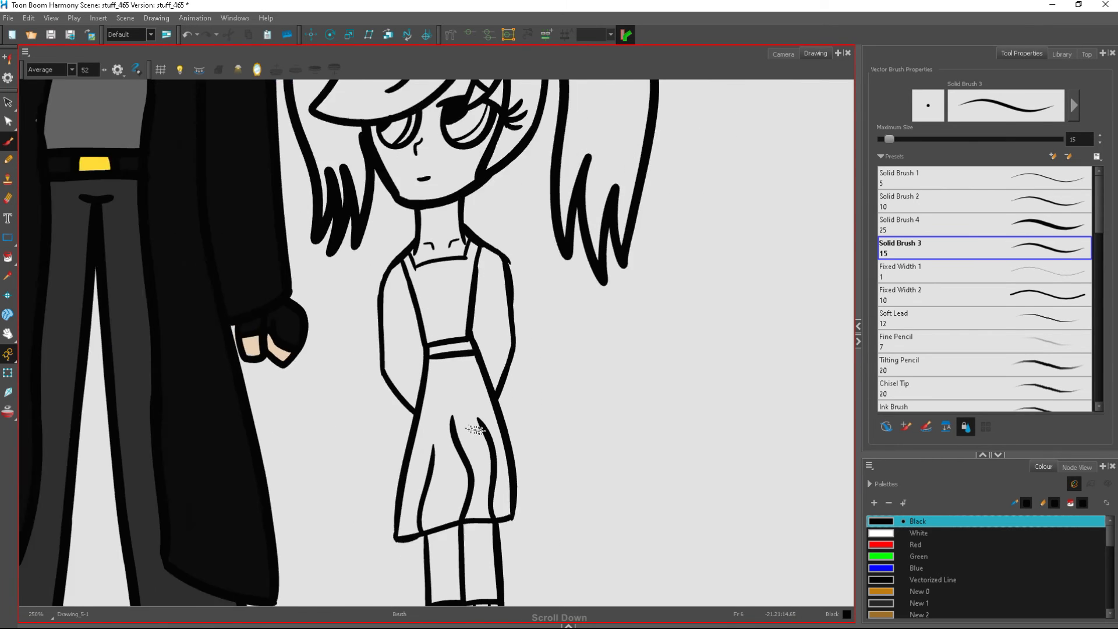
{"action": "scroll", "coordinate": [474, 429], "scroll_direction": "down", "scroll_amount": 1}
{"action": "scroll", "coordinate": [490, 418], "scroll_direction": "up", "scroll_amount": 5}
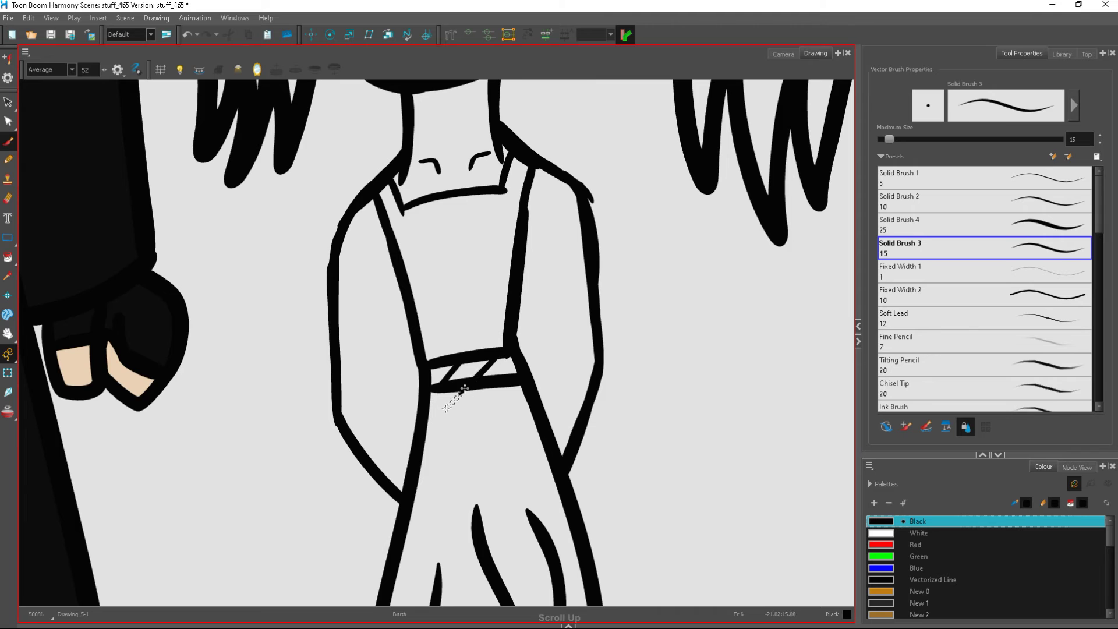
{"action": "scroll", "coordinate": [446, 367], "scroll_direction": "down", "scroll_amount": 8}
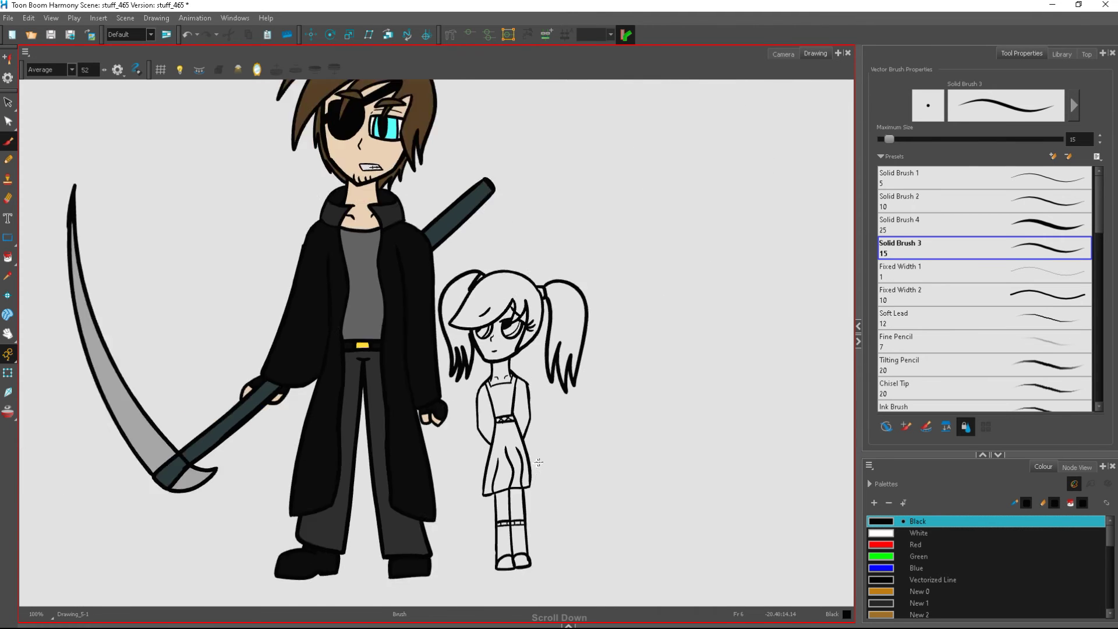
Select the whole small figure, scale it down slightly and place it closer beside the man
{"action": "left_click", "coordinate": [8, 103]}
{"action": "mouse_move", "coordinate": [505, 292]}
{"action": "left_mouse_down"}
{"action": "mouse_move", "coordinate": [487, 466]}
{"action": "mouse_move", "coordinate": [518, 297]}
{"action": "left_mouse_up"}
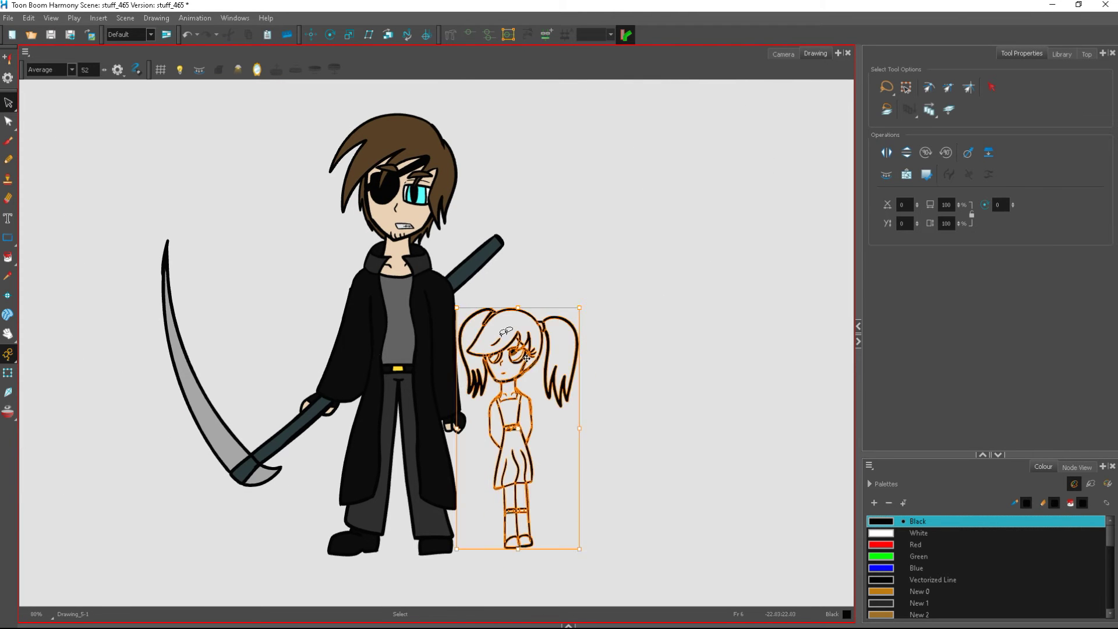
{"action": "left_click_drag", "start_coordinate": [590, 554], "coordinate": [583, 556]}
{"action": "left_click_drag", "start_coordinate": [529, 415], "coordinate": [521, 421]}
{"action": "left_click", "coordinate": [611, 399]}
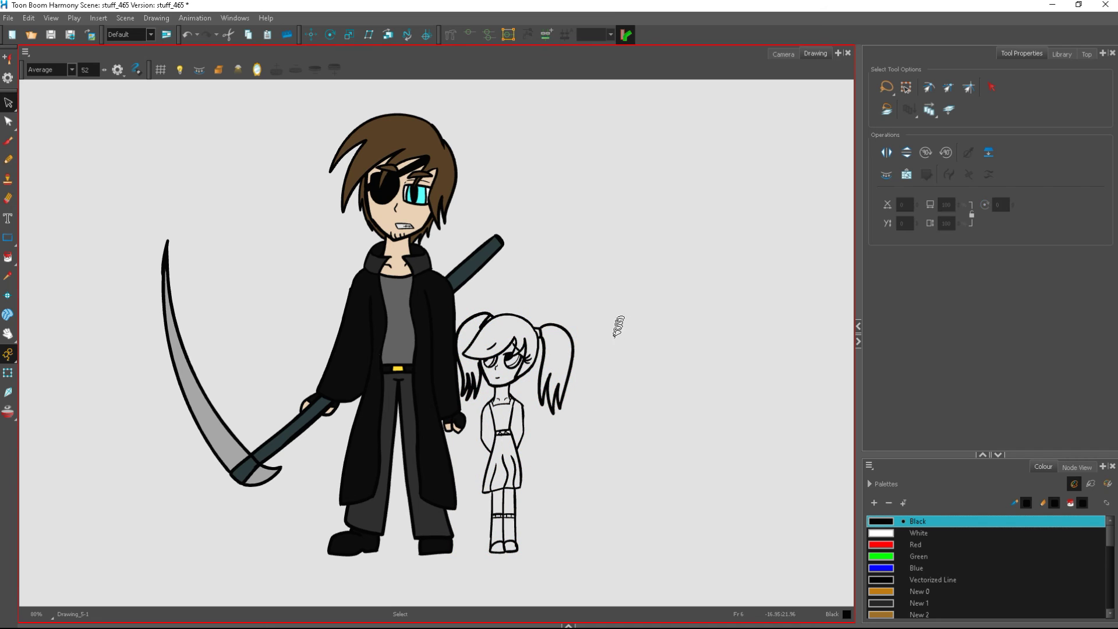
Remove the small figure's short mouth and draw a wider, slightly slanted mouth line in its place
{"action": "scroll", "coordinate": [518, 373], "scroll_direction": "up", "scroll_amount": 7}
{"action": "left_click", "coordinate": [425, 389]}
{"action": "right_click", "coordinate": [426, 392]}
{"action": "left_click", "coordinate": [471, 130]}
{"action": "key", "text": "alt+b"}
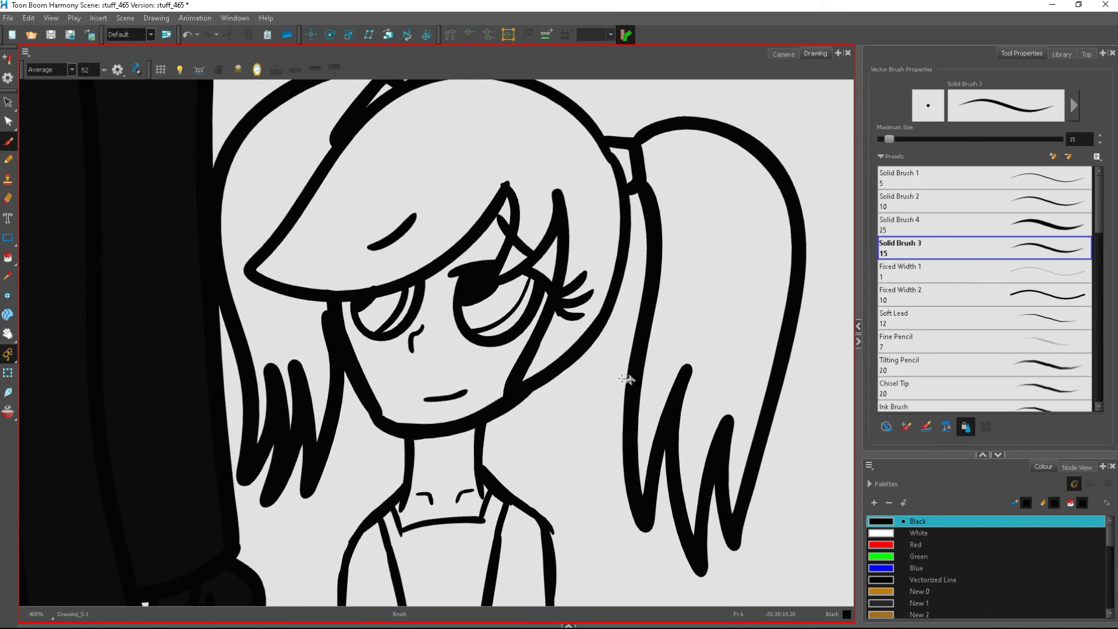
{"action": "scroll", "coordinate": [629, 380], "scroll_direction": "down", "scroll_amount": 4}
{"action": "scroll", "coordinate": [629, 379], "scroll_direction": "up", "scroll_amount": 2}
{"action": "scroll", "coordinate": [501, 454], "scroll_direction": "down", "scroll_amount": 5}
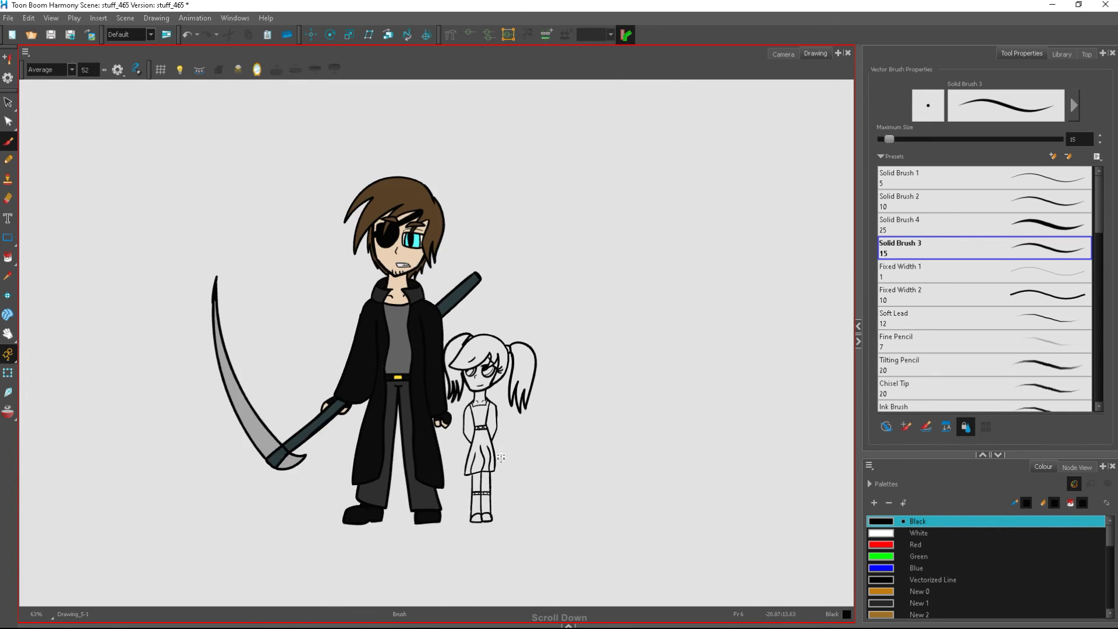
Scale down the small figure's pigtail on the side away from the man and set it against the hair tie
{"action": "scroll", "coordinate": [533, 411], "scroll_direction": "up", "scroll_amount": 3}
{"action": "key", "text": "alt+s"}
{"action": "left_click", "coordinate": [536, 343]}
{"action": "left_click_drag", "start_coordinate": [539, 344], "coordinate": [532, 343]}
{"action": "left_click_drag", "start_coordinate": [500, 417], "coordinate": [503, 391]}
{"action": "left_click", "coordinate": [553, 362]}
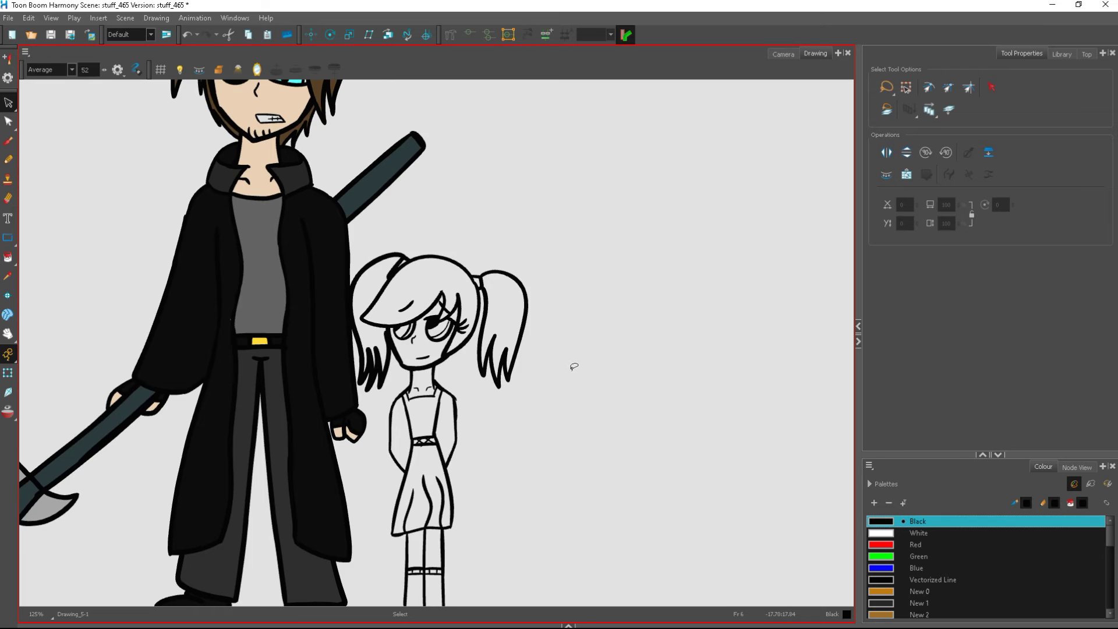
{"action": "scroll", "coordinate": [574, 366], "scroll_direction": "down", "scroll_amount": 4}
{"action": "scroll", "coordinate": [598, 494], "scroll_direction": "up", "scroll_amount": 2}
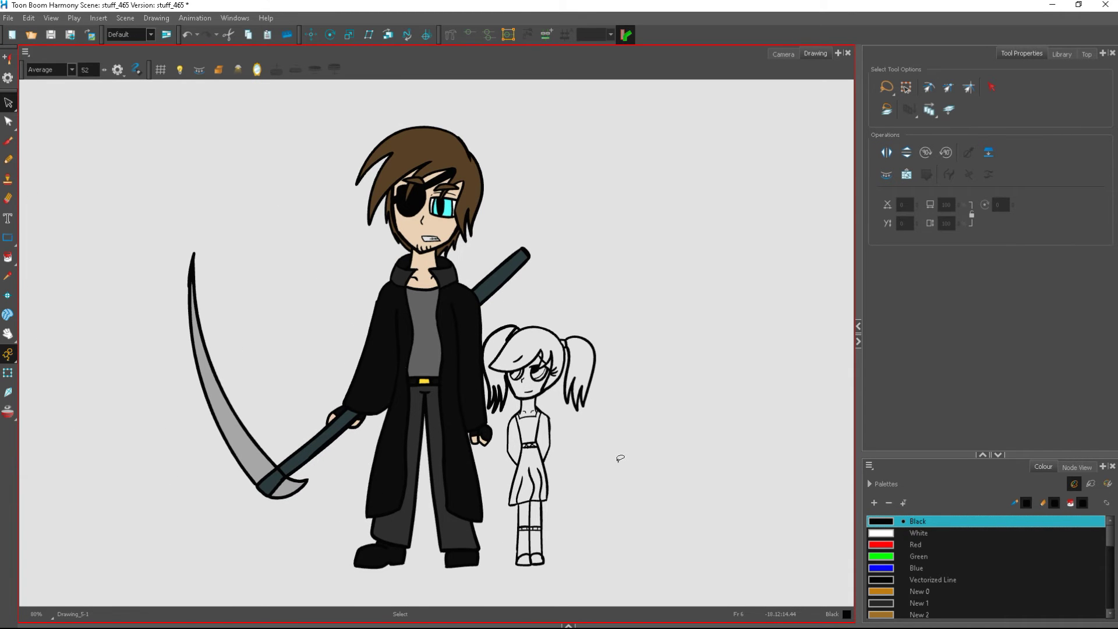
{"action": "scroll", "coordinate": [620, 458], "scroll_direction": "down", "scroll_amount": 2}
{"action": "scroll", "coordinate": [421, 523], "scroll_direction": "up", "scroll_amount": 2}
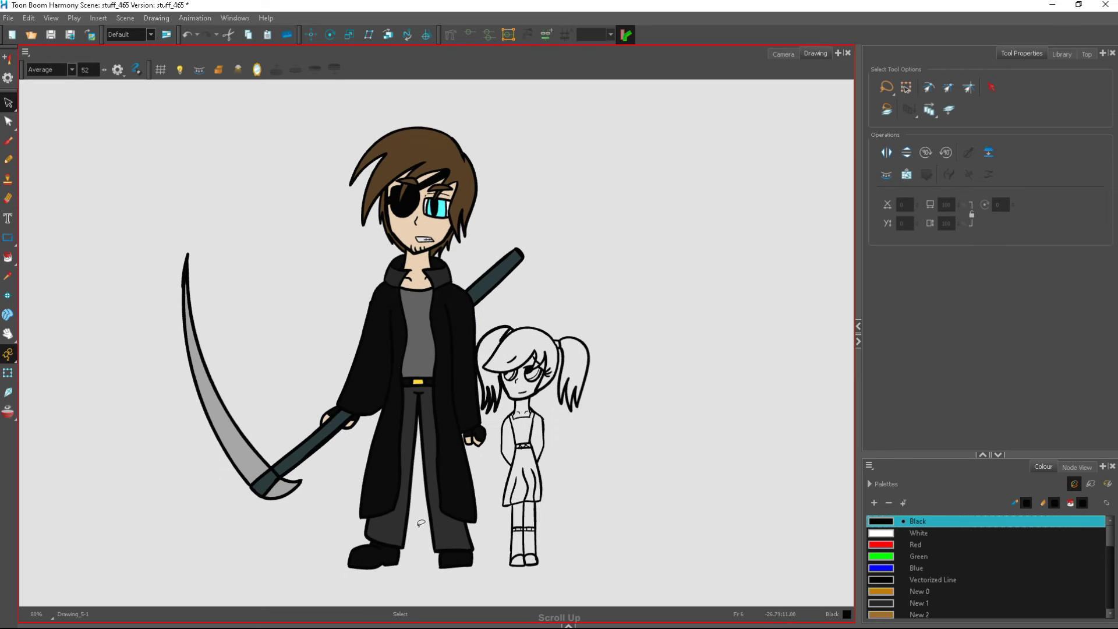
Fill the small figure's hair and both pigtails with the brown colour New 1
{"action": "left_click", "coordinate": [10, 255]}
{"action": "left_click_drag", "start_coordinate": [1111, 532], "coordinate": [1103, 605]}
{"action": "left_click", "coordinate": [889, 570]}
{"action": "left_click", "coordinate": [542, 348]}
{"action": "scroll", "coordinate": [569, 346], "scroll_direction": "up", "scroll_amount": 2}
{"action": "left_click", "coordinate": [578, 352]}
{"action": "scroll", "coordinate": [578, 352], "scroll_direction": "down", "scroll_amount": 2}
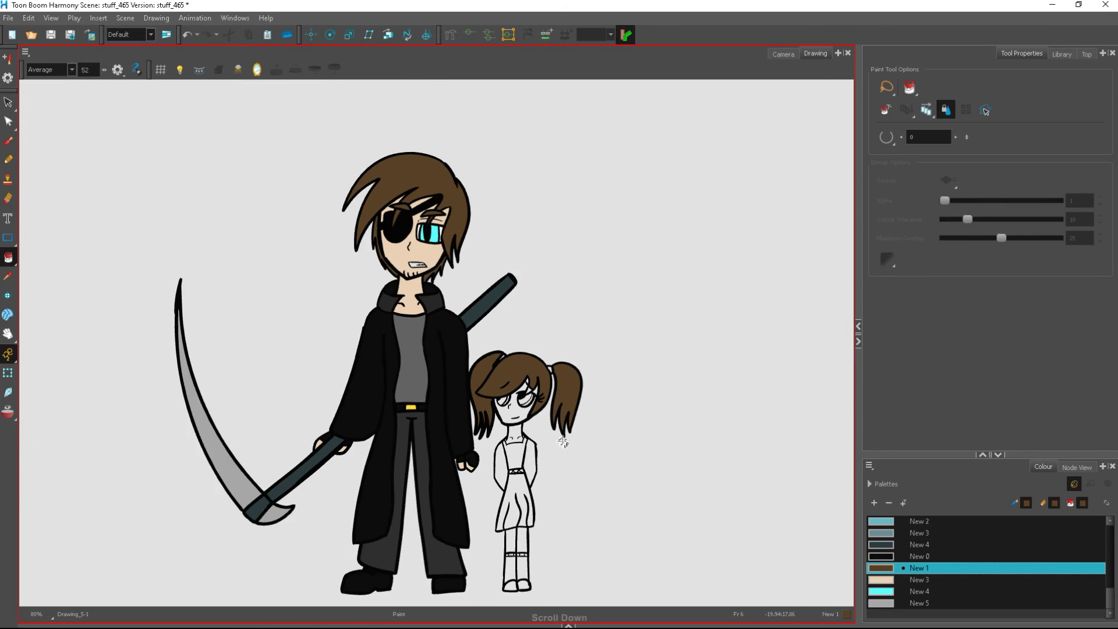
{"action": "scroll", "coordinate": [579, 351], "scroll_direction": "up", "scroll_amount": 2}
{"action": "key", "text": "ctrl+z"}
{"action": "key", "text": "ctrl+z"}
{"action": "mouse_move", "coordinate": [1110, 597]}
{"action": "left_mouse_down"}
{"action": "mouse_move", "coordinate": [1110, 545]}
{"action": "mouse_move", "coordinate": [1110, 602]}
{"action": "left_mouse_up"}
{"action": "key", "text": "ctrl+shift+z"}
{"action": "key", "text": "ctrl+shift+z"}
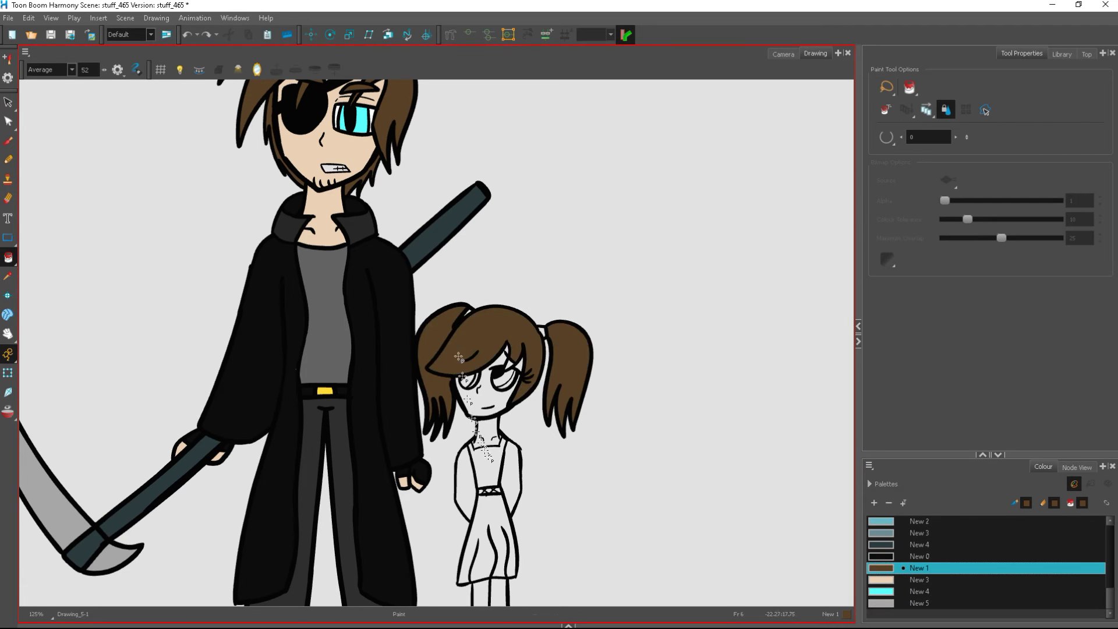
{"action": "scroll", "coordinate": [428, 204], "scroll_direction": "up", "scroll_amount": 1}
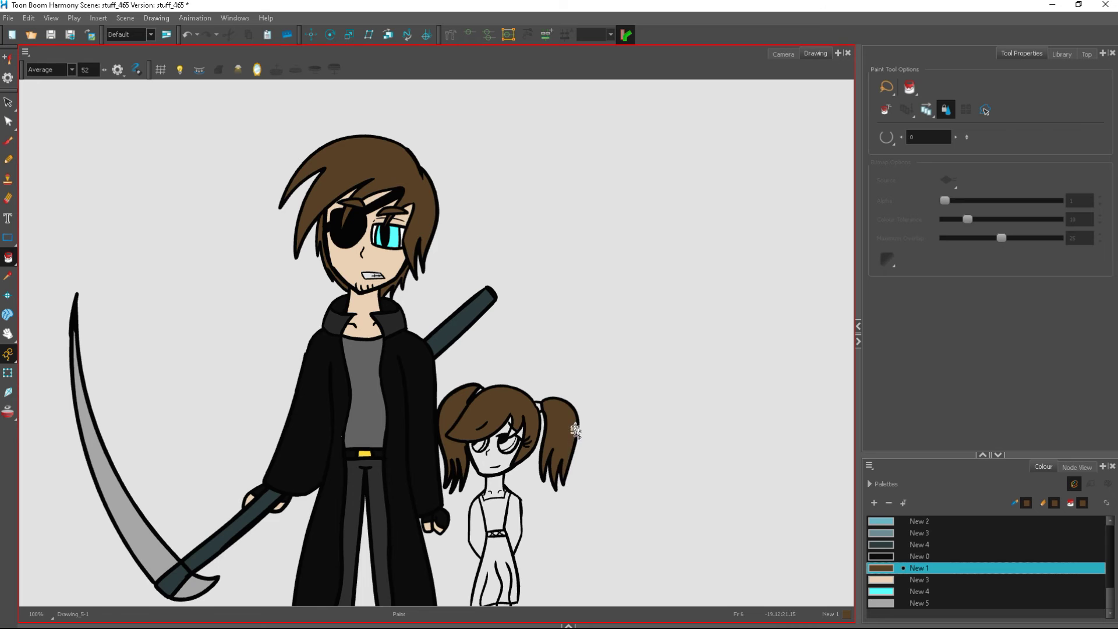
Fill the small figure's two hair ties with the light blue colour New 2
{"action": "scroll", "coordinate": [561, 444], "scroll_direction": "up", "scroll_amount": 5}
{"action": "left_click", "coordinate": [919, 521]}
{"action": "left_click", "coordinate": [512, 294]}
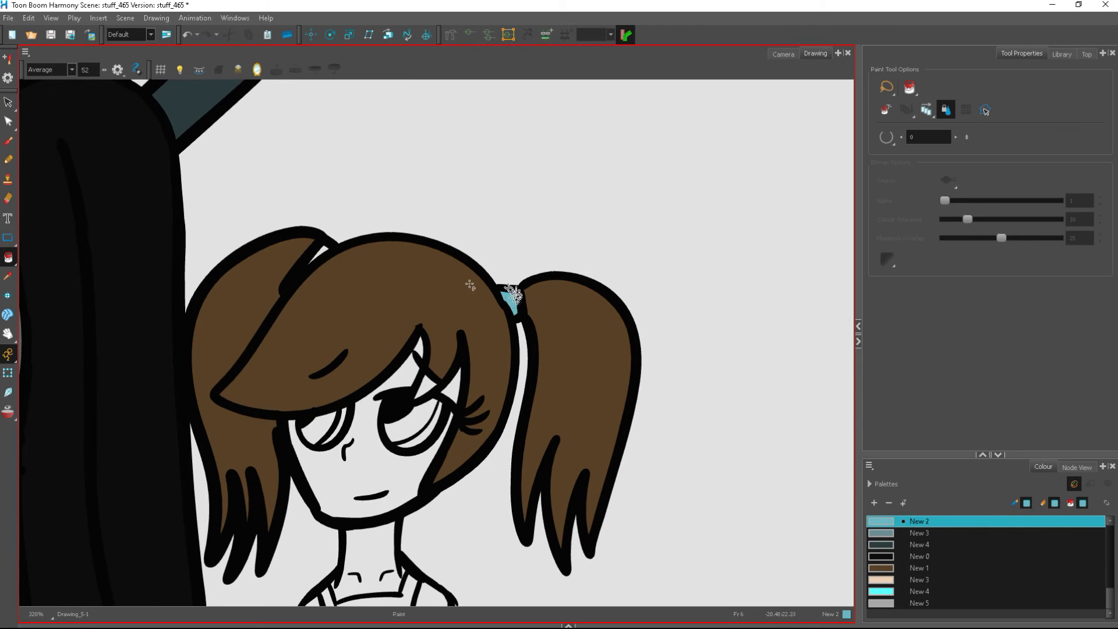
{"action": "scroll", "coordinate": [470, 285], "scroll_direction": "down", "scroll_amount": 4}
Fill the small figure's face, neck, arms and bare legs with the skin colour New 3
{"action": "scroll", "coordinate": [519, 242], "scroll_direction": "up", "scroll_amount": 5}
{"action": "left_click", "coordinate": [919, 579]}
{"action": "left_click", "coordinate": [449, 400]}
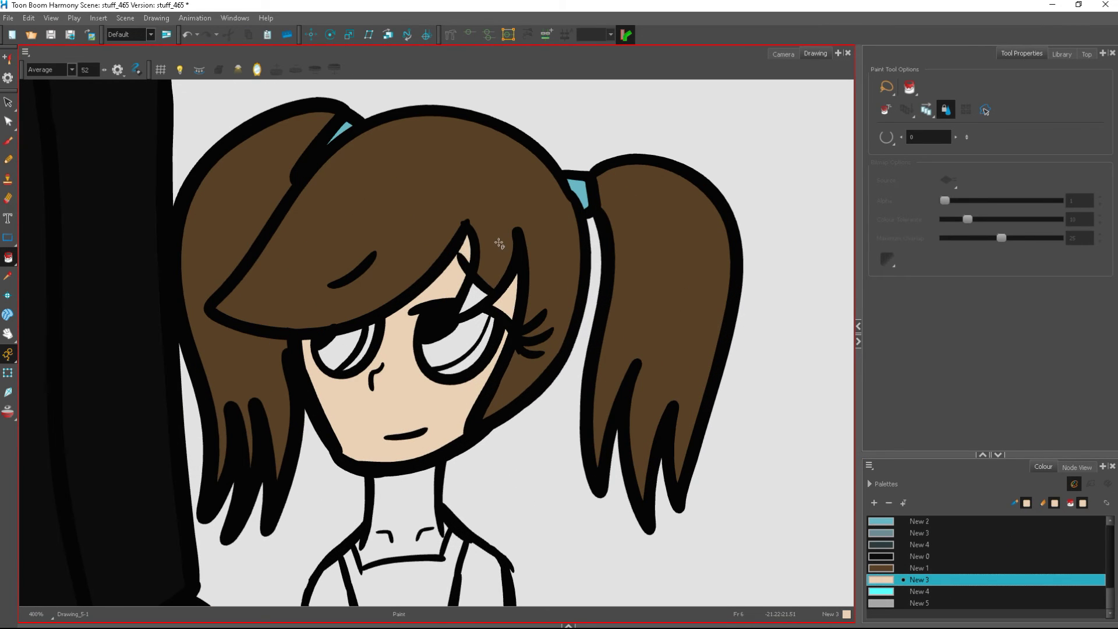
{"action": "scroll", "coordinate": [500, 244], "scroll_direction": "up", "scroll_amount": 4}
{"action": "scroll", "coordinate": [499, 434], "scroll_direction": "down", "scroll_amount": 3}
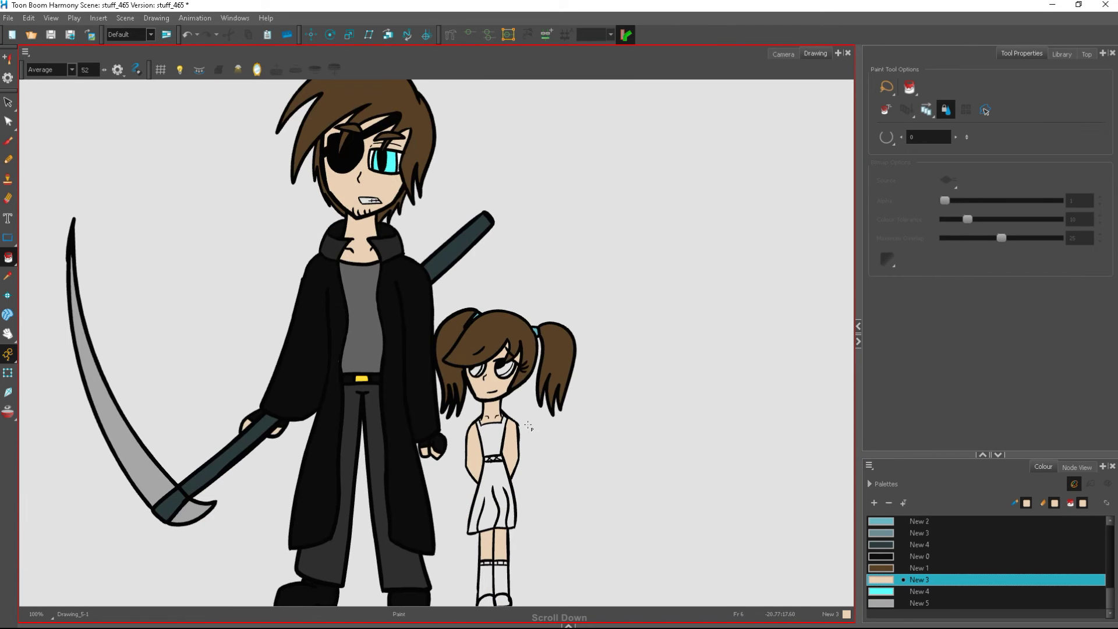
Edit the skin colour New 3 to a slightly paler tone
{"action": "left_click_drag", "start_coordinate": [1110, 599], "coordinate": [1110, 600]}
{"action": "right_click", "coordinate": [889, 581]}
{"action": "left_click", "coordinate": [917, 447]}
{"action": "left_click", "coordinate": [777, 261]}
{"action": "left_click", "coordinate": [922, 214]}
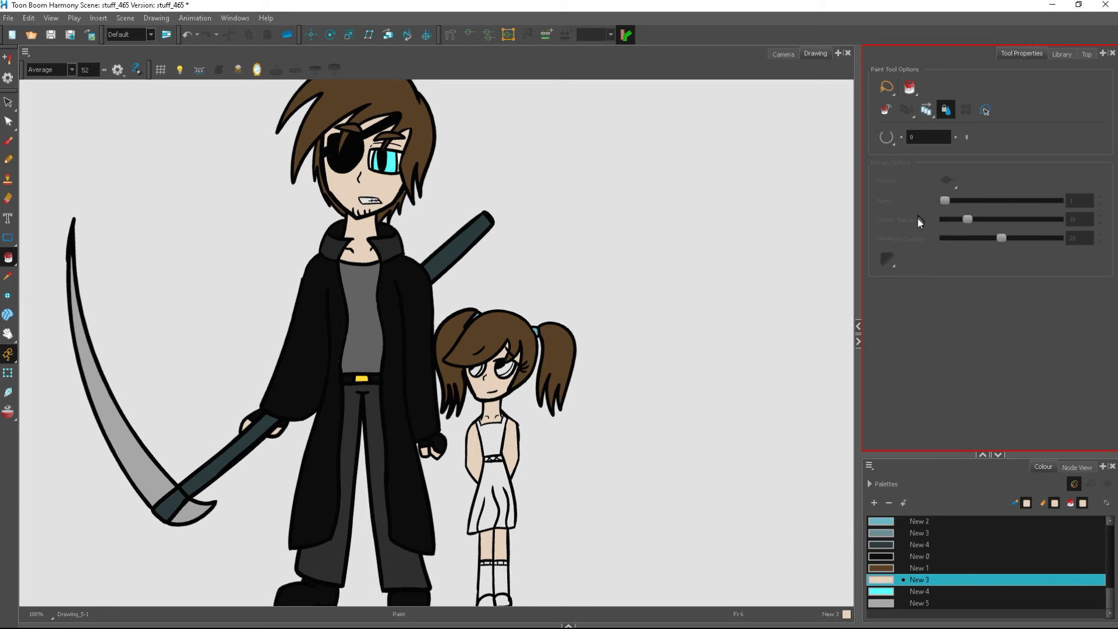
Fill the small figure's irises with the bright cyan New 4 and the remaining eye areas with White
{"action": "scroll", "coordinate": [492, 364], "scroll_direction": "up", "scroll_amount": 5}
{"action": "left_click", "coordinate": [509, 382]}
{"action": "left_click", "coordinate": [408, 390]}
{"action": "scroll", "coordinate": [549, 387], "scroll_direction": "up", "scroll_amount": 2}
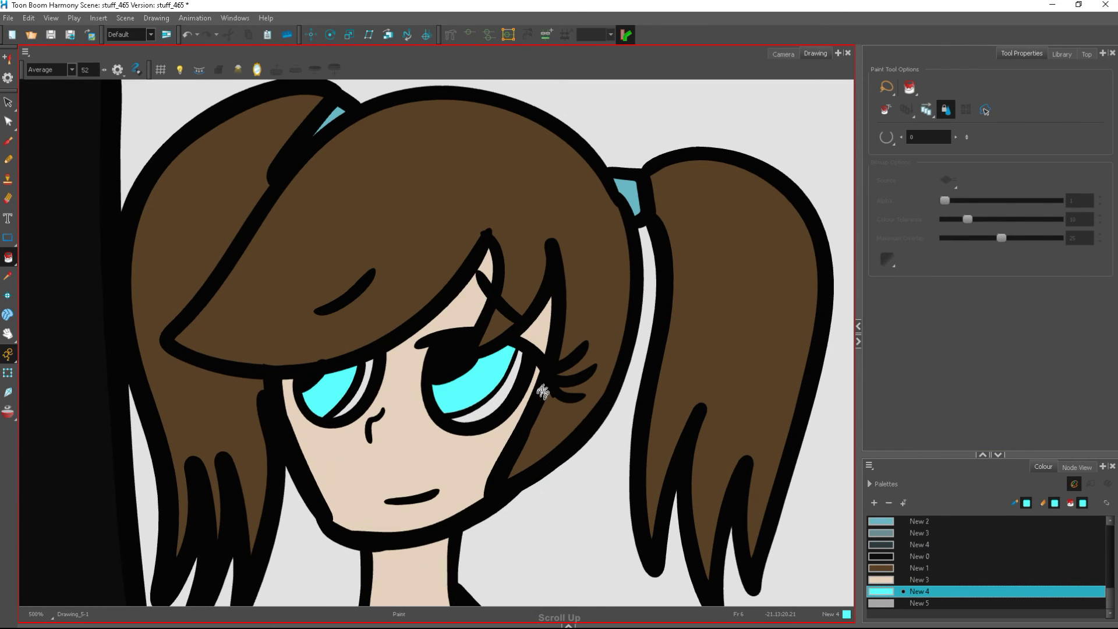
{"action": "left_click", "coordinate": [926, 533]}
{"action": "mouse_move", "coordinate": [1110, 599]}
{"action": "left_mouse_down"}
{"action": "mouse_move", "coordinate": [1110, 527]}
{"action": "mouse_move", "coordinate": [1106, 597]}
{"action": "left_mouse_up"}
{"action": "left_click", "coordinate": [492, 406]}
{"action": "left_click", "coordinate": [360, 395]}
Fill the small figure's dress and the segments of both sock cuffs with the grey-blue colour New 3
{"action": "scroll", "coordinate": [508, 326], "scroll_direction": "down", "scroll_amount": 6}
{"action": "scroll", "coordinate": [509, 507], "scroll_direction": "up", "scroll_amount": 2}
{"action": "left_click", "coordinate": [916, 545]}
{"action": "left_click", "coordinate": [475, 363]}
{"action": "left_click", "coordinate": [481, 427]}
{"action": "scroll", "coordinate": [497, 423], "scroll_direction": "down", "scroll_amount": 4}
{"action": "scroll", "coordinate": [487, 494], "scroll_direction": "up", "scroll_amount": 5}
{"action": "left_click", "coordinate": [424, 491]}
{"action": "left_click", "coordinate": [406, 492]}
{"action": "scroll", "coordinate": [488, 485], "scroll_direction": "up", "scroll_amount": 1}
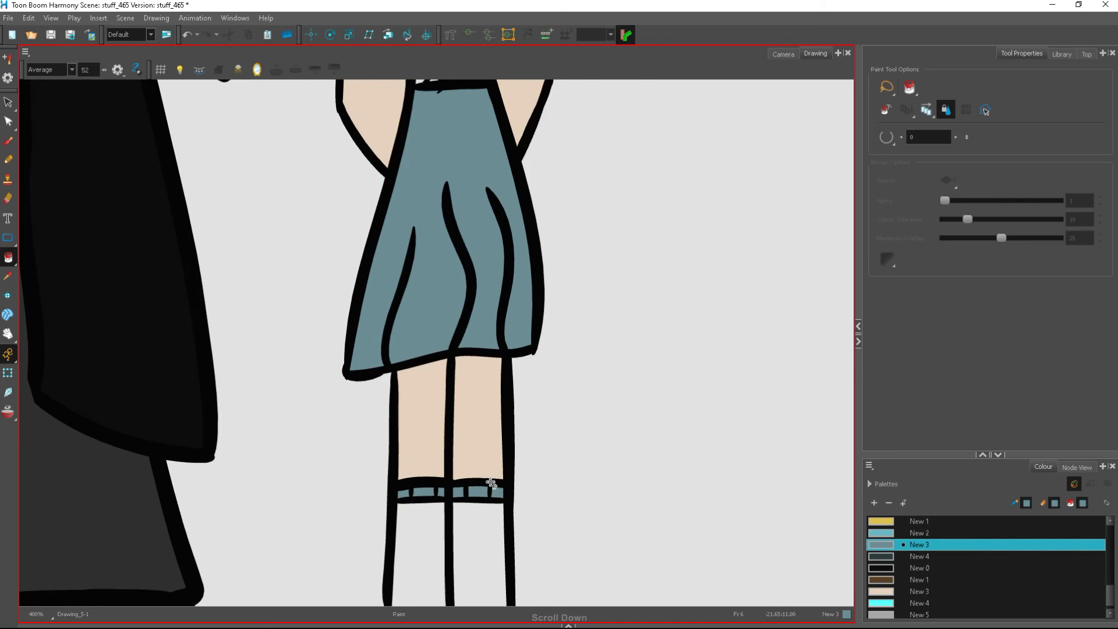
Fill both of the small figure's socks below the cuffs with White
{"action": "scroll", "coordinate": [492, 484], "scroll_direction": "down", "scroll_amount": 4}
{"action": "scroll", "coordinate": [497, 542], "scroll_direction": "up", "scroll_amount": 2}
{"action": "left_click_drag", "start_coordinate": [1108, 594], "coordinate": [1100, 514]}
{"action": "left_click", "coordinate": [932, 533]}
{"action": "left_click", "coordinate": [480, 492]}
{"action": "left_click", "coordinate": [439, 503]}
Fill all the small gaps between the crossed lines of the dress belt with the dark teal colour New 4
{"action": "scroll", "coordinate": [502, 535], "scroll_direction": "down", "scroll_amount": 2}
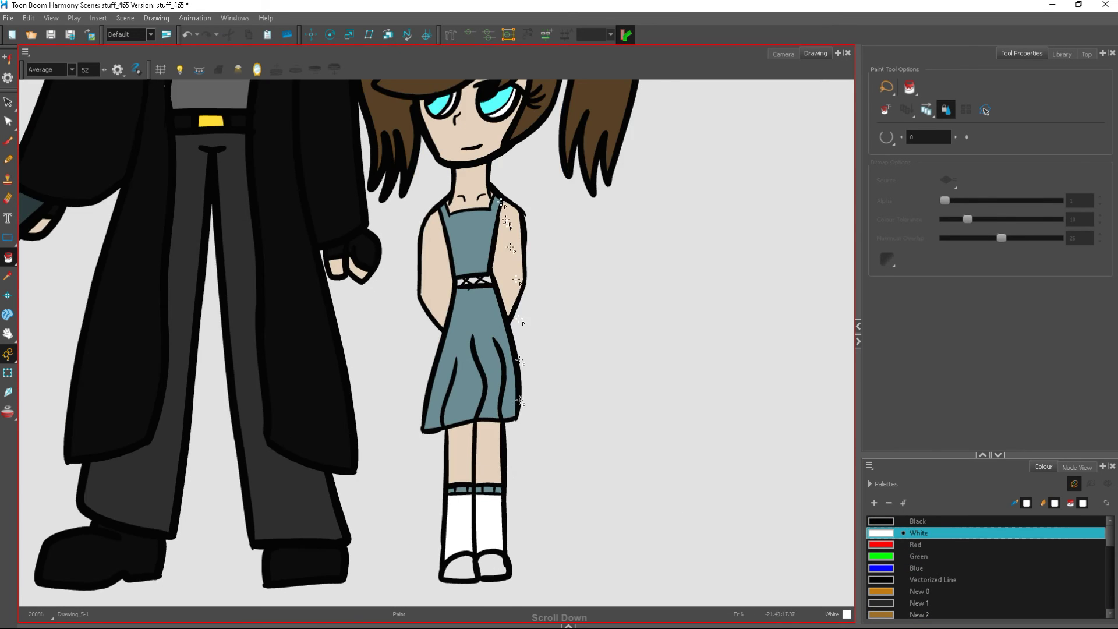
{"action": "scroll", "coordinate": [481, 233], "scroll_direction": "up", "scroll_amount": 5}
{"action": "left_click", "coordinate": [918, 612]}
{"action": "left_click_drag", "start_coordinate": [1110, 535], "coordinate": [1110, 577]}
{"action": "scroll", "coordinate": [1110, 577], "scroll_direction": "down", "scroll_amount": 3}
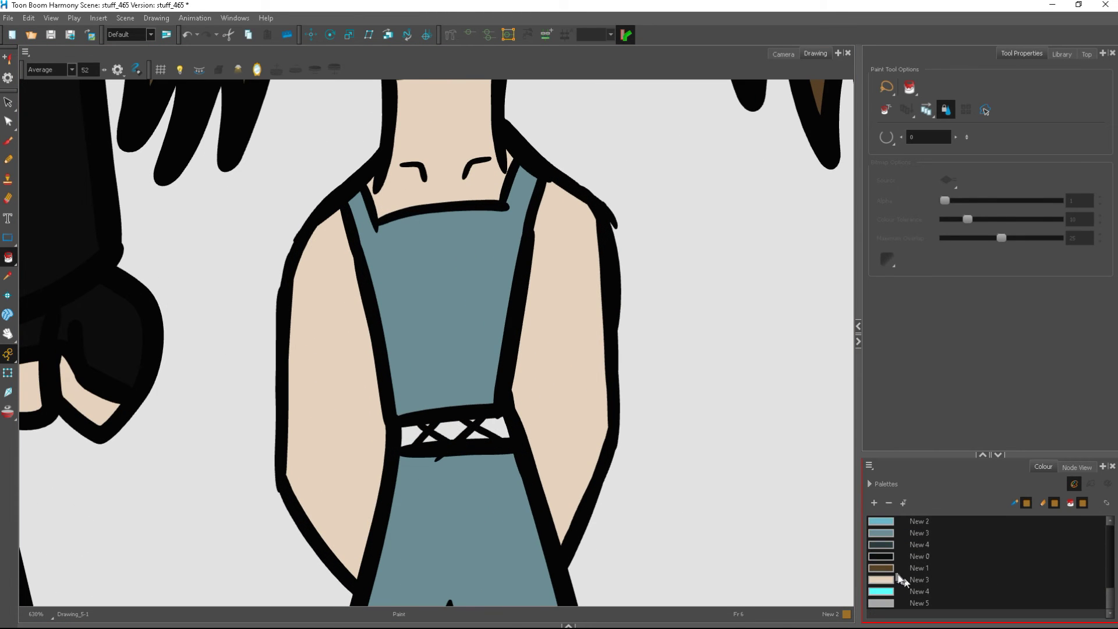
{"action": "left_click", "coordinate": [891, 544]}
{"action": "left_click", "coordinate": [497, 429]}
{"action": "left_click", "coordinate": [473, 437]}
{"action": "left_click", "coordinate": [453, 431]}
{"action": "scroll", "coordinate": [446, 436], "scroll_direction": "up", "scroll_amount": 2}
{"action": "left_click", "coordinate": [396, 435]}
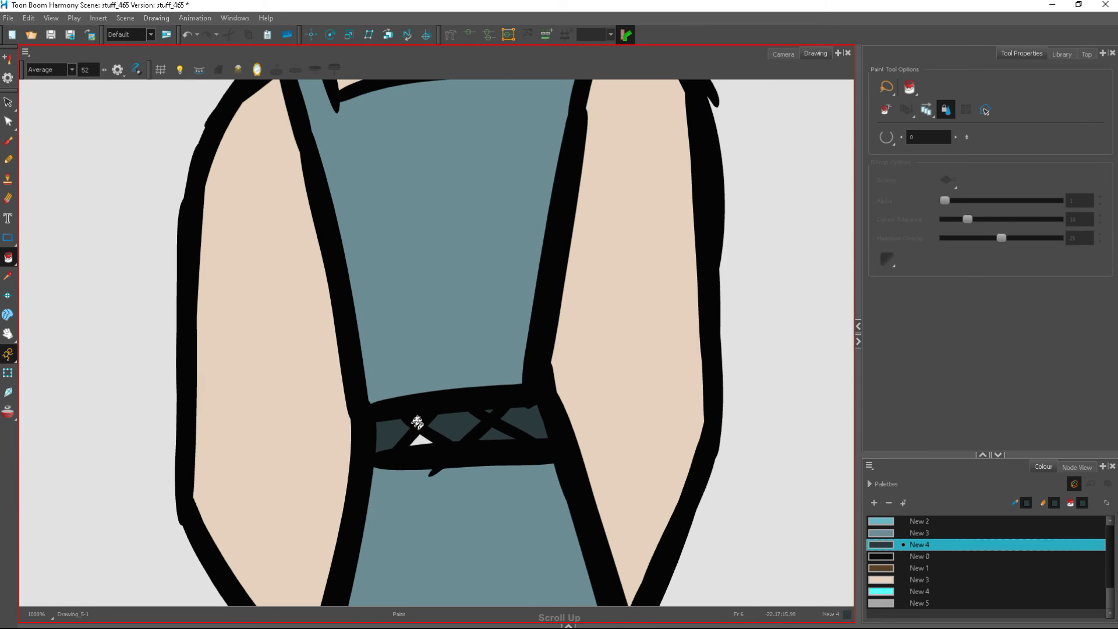
{"action": "left_click", "coordinate": [420, 443]}
{"action": "left_click", "coordinate": [495, 489]}
Fill both of the small figure's shoes with the dark grey colour New 1
{"action": "scroll", "coordinate": [504, 404], "scroll_direction": "down", "scroll_amount": 6}
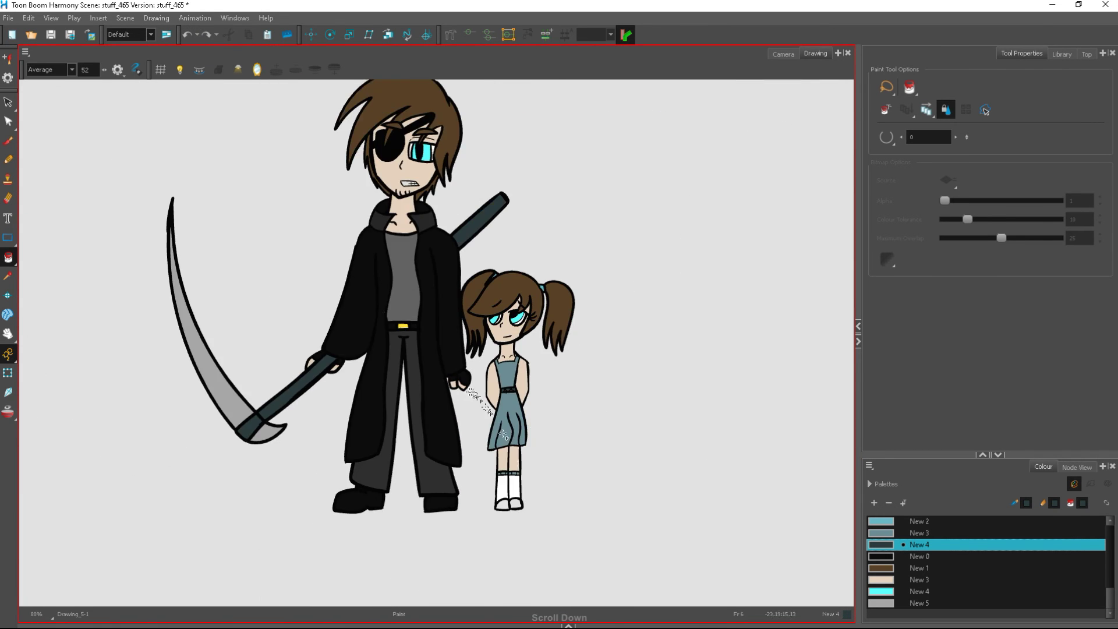
{"action": "scroll", "coordinate": [517, 520], "scroll_direction": "up", "scroll_amount": 3}
{"action": "left_click_drag", "start_coordinate": [1111, 598], "coordinate": [1111, 574]}
{"action": "left_click", "coordinate": [887, 569]}
{"action": "left_click", "coordinate": [446, 531]}
{"action": "left_click", "coordinate": [495, 527]}
{"action": "scroll", "coordinate": [522, 545], "scroll_direction": "down", "scroll_amount": 5}
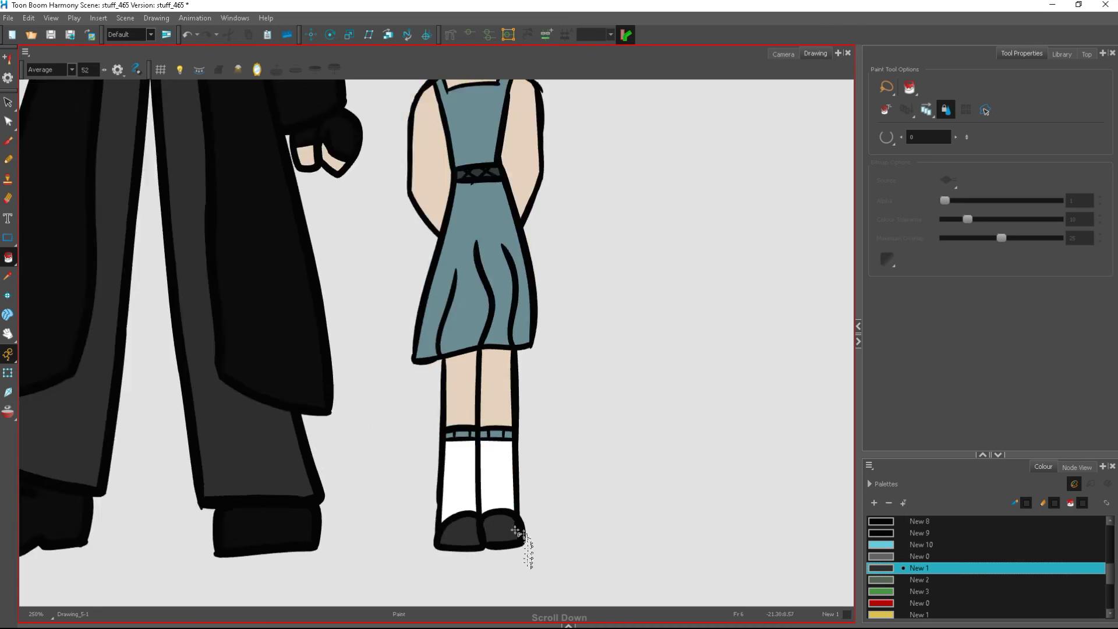
{"action": "scroll", "coordinate": [532, 267], "scroll_direction": "up", "scroll_amount": 3}
{"action": "scroll", "coordinate": [539, 529], "scroll_direction": "down", "scroll_amount": 4}
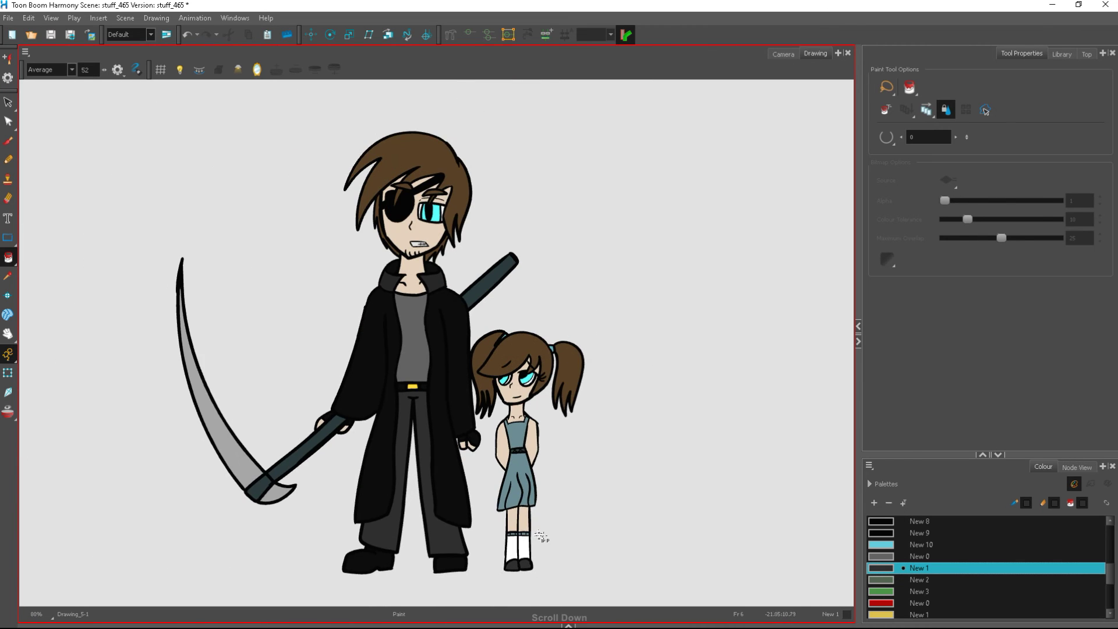
{"action": "scroll", "coordinate": [542, 386], "scroll_direction": "up", "scroll_amount": 6}
{"action": "key", "text": "alt+b"}
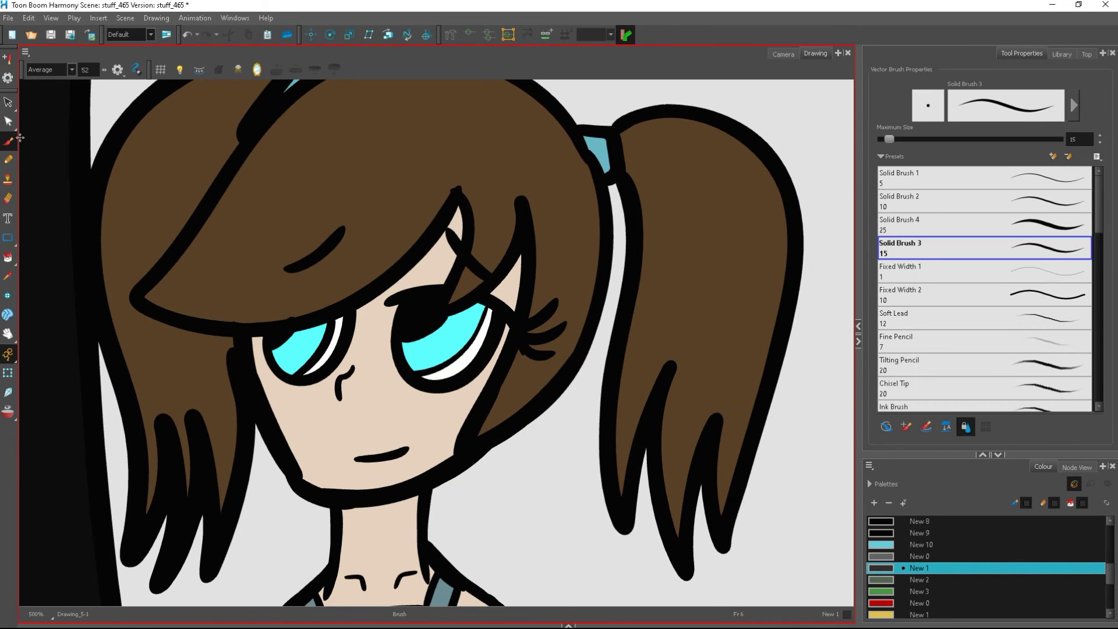
{"action": "scroll", "coordinate": [888, 574], "scroll_direction": "up", "scroll_amount": 5}
{"action": "scroll", "coordinate": [888, 573], "scroll_direction": "down", "scroll_amount": 3}
{"action": "left_click", "coordinate": [886, 545]}
{"action": "left_click_drag", "start_coordinate": [452, 402], "coordinate": [492, 408]}
{"action": "left_click", "coordinate": [188, 34]}
{"action": "scroll", "coordinate": [887, 573], "scroll_direction": "up", "scroll_amount": 3}
{"action": "left_click", "coordinate": [908, 521]}
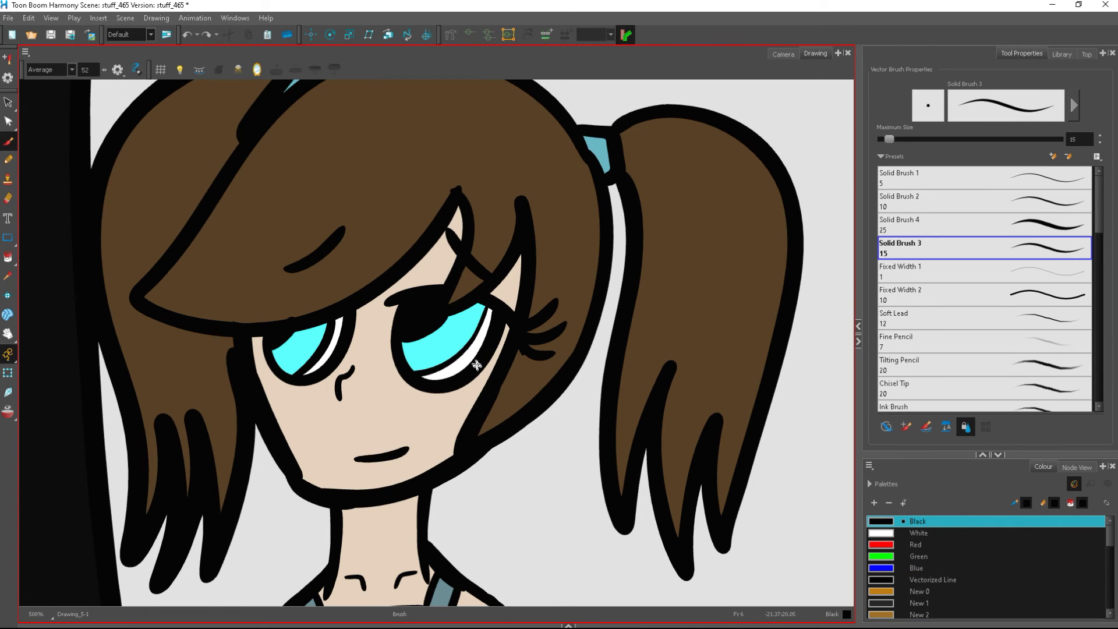
Select the small figure's arm nearest the man, shorten it slightly and touch up its fill with the skin colour New 3
{"action": "scroll", "coordinate": [529, 341], "scroll_direction": "down", "scroll_amount": 5}
{"action": "scroll", "coordinate": [510, 466], "scroll_direction": "down", "scroll_amount": 2}
{"action": "scroll", "coordinate": [521, 459], "scroll_direction": "up", "scroll_amount": 1}
{"action": "left_click", "coordinate": [9, 103]}
{"action": "left_click_drag", "start_coordinate": [374, 368], "coordinate": [393, 473]}
{"action": "left_click_drag", "start_coordinate": [385, 518], "coordinate": [391, 514]}
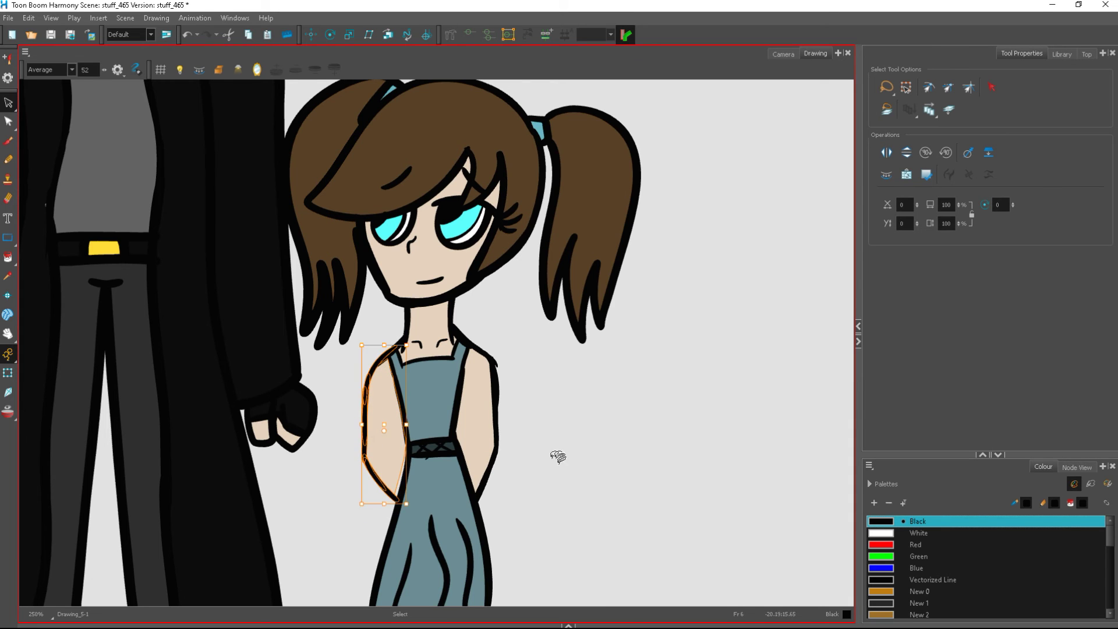
{"action": "scroll", "coordinate": [396, 495], "scroll_direction": "up", "scroll_amount": 5}
{"action": "left_click", "coordinate": [8, 257]}
{"action": "left_click_drag", "start_coordinate": [1111, 537], "coordinate": [1094, 595]}
{"action": "left_click", "coordinate": [894, 581]}
{"action": "scroll", "coordinate": [391, 467], "scroll_direction": "down", "scroll_amount": 10}
Paint soft highlights on the man's hair with the Soft Shading brush in White at a reduced size
{"action": "left_click", "coordinate": [8, 140]}
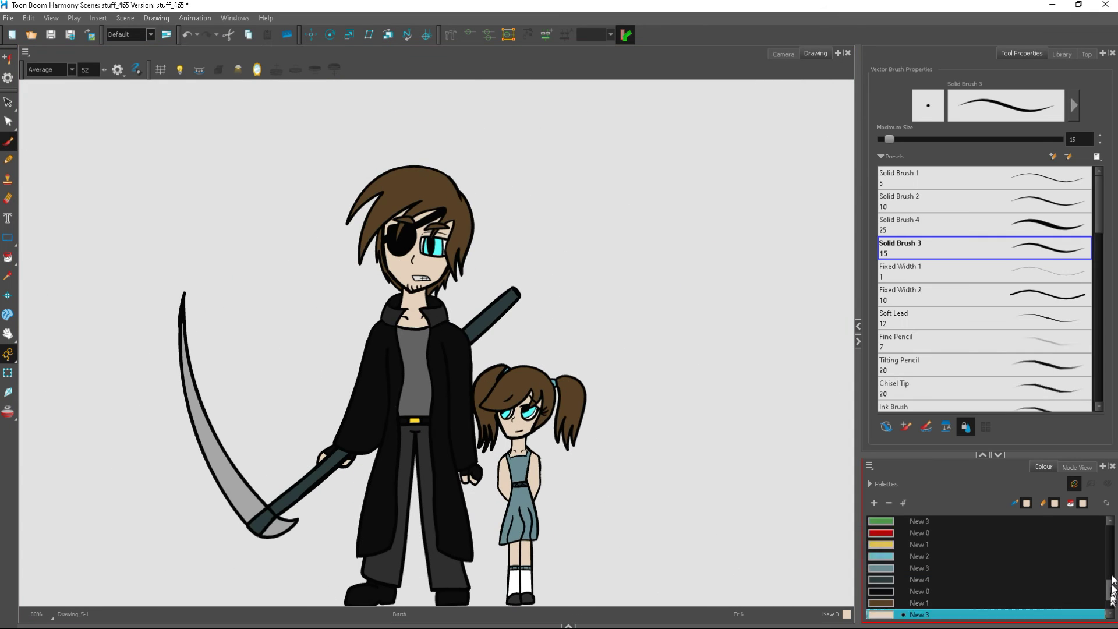
{"action": "scroll", "coordinate": [1022, 326], "scroll_direction": "down", "scroll_amount": 5}
{"action": "left_click", "coordinate": [1066, 285]}
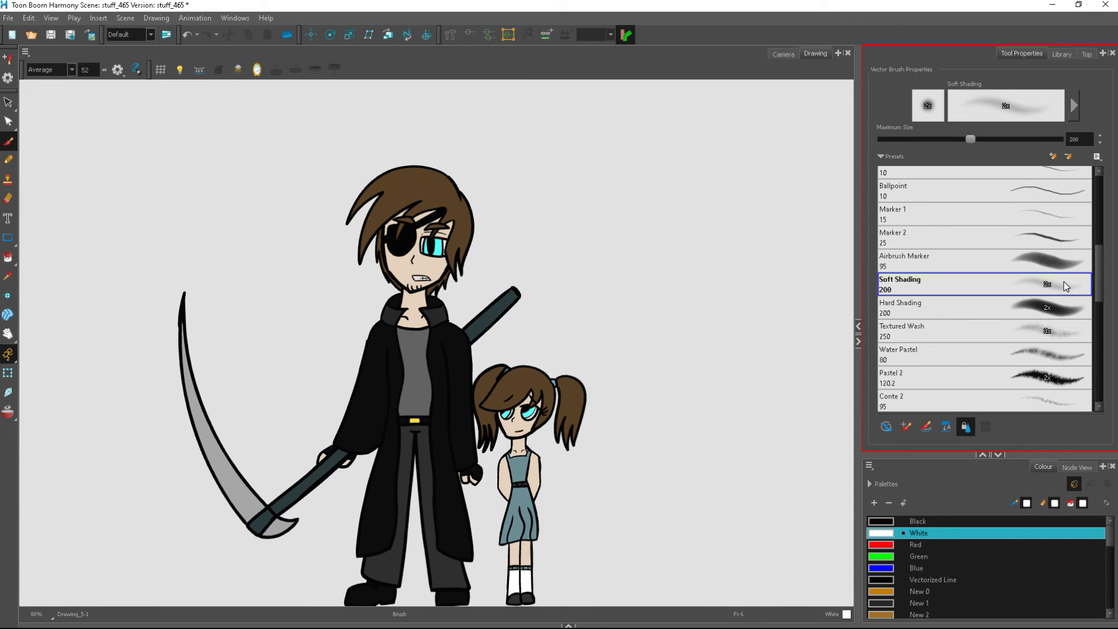
{"action": "left_click_drag", "start_coordinate": [926, 141], "coordinate": [925, 141]}
{"action": "scroll", "coordinate": [413, 166], "scroll_direction": "up", "scroll_amount": 4}
{"action": "mouse_move", "coordinate": [304, 224]}
{"action": "left_mouse_down"}
{"action": "mouse_move", "coordinate": [373, 187]}
{"action": "mouse_move", "coordinate": [387, 203]}
{"action": "mouse_move", "coordinate": [332, 278]}
{"action": "mouse_move", "coordinate": [434, 248]}
{"action": "mouse_move", "coordinate": [519, 247]}
{"action": "mouse_move", "coordinate": [541, 275]}
{"action": "mouse_move", "coordinate": [553, 334]}
{"action": "mouse_move", "coordinate": [515, 281]}
{"action": "mouse_move", "coordinate": [357, 276]}
{"action": "mouse_move", "coordinate": [295, 233]}
{"action": "left_mouse_up"}
{"action": "scroll", "coordinate": [451, 161], "scroll_direction": "up", "scroll_amount": 3}
Paint soft white highlights across the top of the small figure's hair and both pigtails
{"action": "scroll", "coordinate": [573, 375], "scroll_direction": "up", "scroll_amount": 4}
{"action": "mouse_move", "coordinate": [413, 364]}
{"action": "left_mouse_down"}
{"action": "mouse_move", "coordinate": [499, 347]}
{"action": "mouse_move", "coordinate": [534, 359]}
{"action": "mouse_move", "coordinate": [540, 399]}
{"action": "mouse_move", "coordinate": [575, 421]}
{"action": "mouse_move", "coordinate": [623, 402]}
{"action": "mouse_move", "coordinate": [631, 444]}
{"action": "mouse_move", "coordinate": [643, 386]}
{"action": "mouse_move", "coordinate": [676, 396]}
{"action": "left_mouse_up"}
{"action": "mouse_move", "coordinate": [358, 352]}
{"action": "left_mouse_down"}
{"action": "mouse_move", "coordinate": [348, 379]}
{"action": "mouse_move", "coordinate": [452, 327]}
{"action": "left_mouse_up"}
{"action": "scroll", "coordinate": [499, 294], "scroll_direction": "down", "scroll_amount": 5}
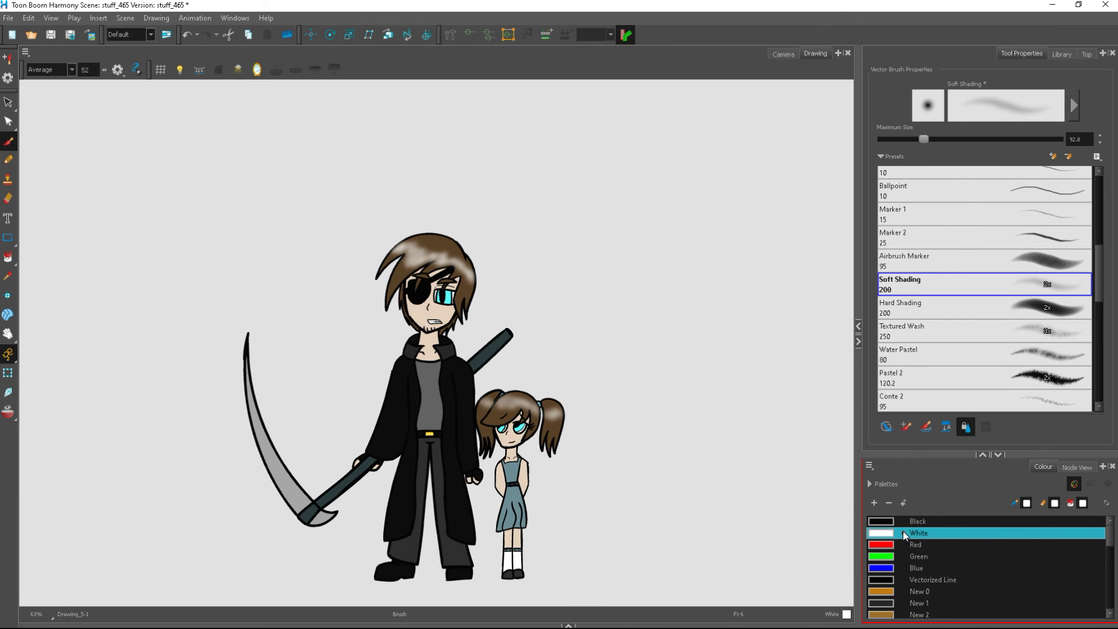
{"action": "scroll", "coordinate": [524, 417], "scroll_direction": "up", "scroll_amount": 8}
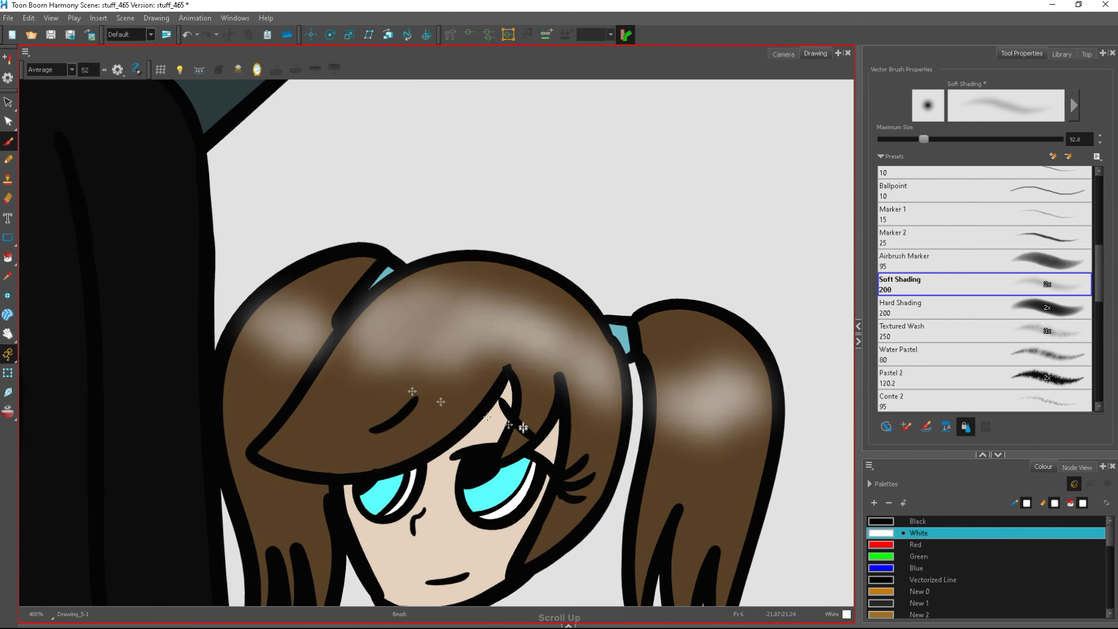
Flip both of the small figure's eyebrows vertically, then reposition and rotate each one above its eye
{"action": "left_click", "coordinate": [8, 102]}
{"action": "left_click", "coordinate": [403, 412]}
{"action": "left_click", "coordinate": [905, 154]}
{"action": "left_click_drag", "start_coordinate": [425, 440], "coordinate": [430, 396]}
{"action": "left_click", "coordinate": [520, 424]}
{"action": "left_click", "coordinate": [906, 153]}
{"action": "left_click_drag", "start_coordinate": [546, 451], "coordinate": [512, 480]}
{"action": "left_click_drag", "start_coordinate": [523, 424], "coordinate": [528, 401]}
{"action": "left_click", "coordinate": [680, 220]}
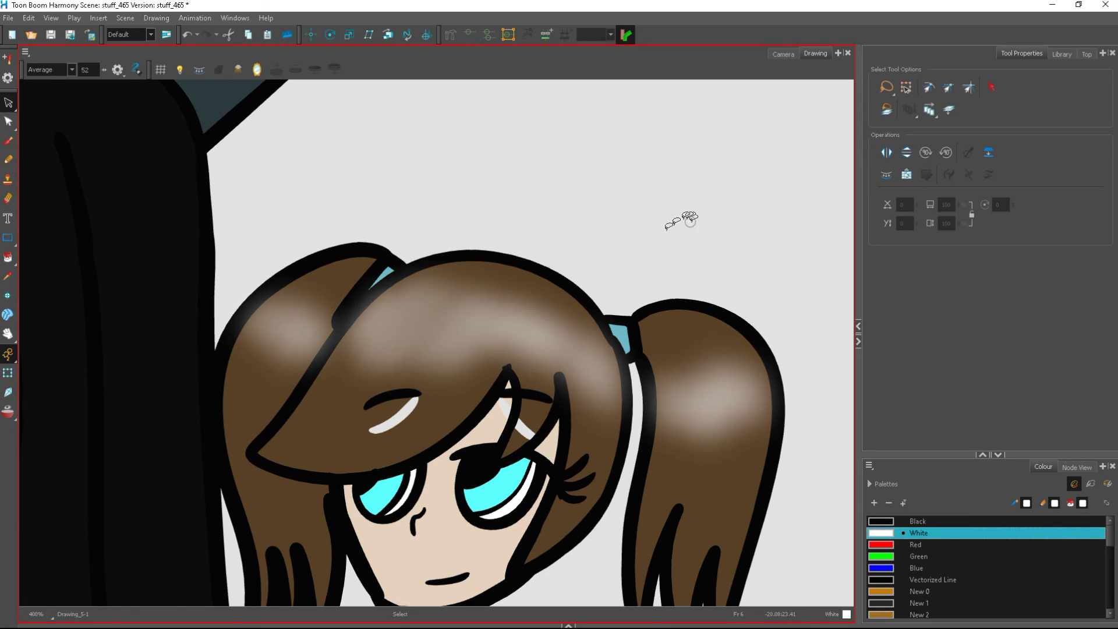
Delete the soft white highlight from the front section of the small figure's hair
{"action": "scroll", "coordinate": [502, 445], "scroll_direction": "up", "scroll_amount": 2}
{"action": "left_click", "coordinate": [8, 257]}
{"action": "left_click", "coordinate": [8, 102]}
{"action": "left_click", "coordinate": [378, 271]}
{"action": "right_click", "coordinate": [494, 311]}
{"action": "left_click", "coordinate": [546, 331]}
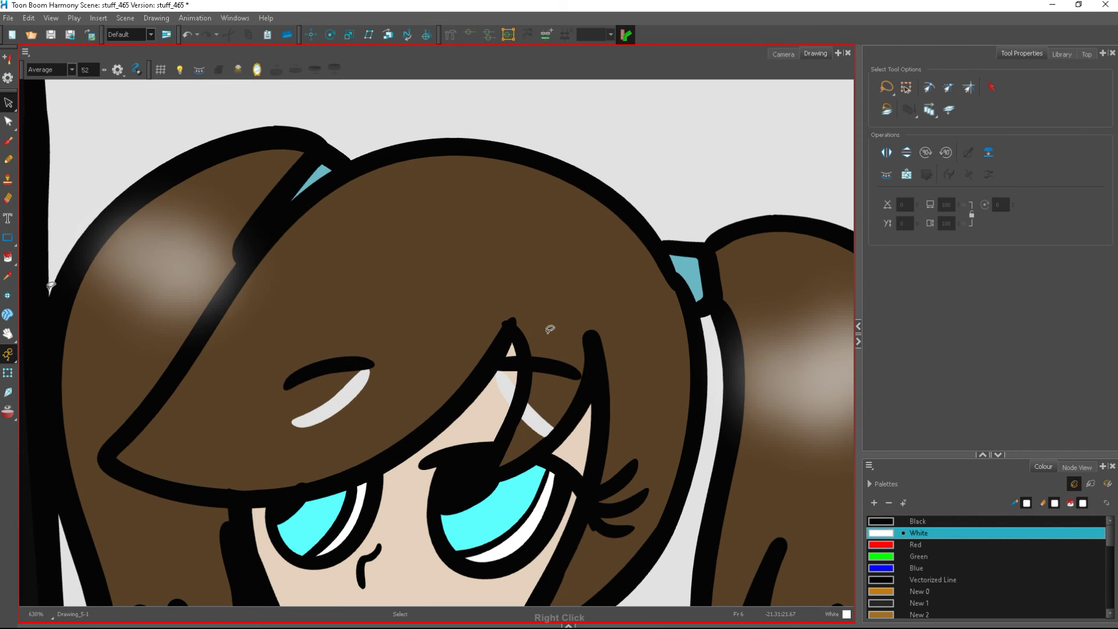
Fill the gaps left by the moved eyebrows with the brown hair colour and the skin colour
{"action": "left_click", "coordinate": [8, 257]}
{"action": "mouse_move", "coordinate": [1109, 536]}
{"action": "left_mouse_down"}
{"action": "mouse_move", "coordinate": [1090, 603]}
{"action": "mouse_move", "coordinate": [1111, 568]}
{"action": "mouse_move", "coordinate": [1110, 520]}
{"action": "left_mouse_up"}
{"action": "left_click", "coordinate": [881, 570]}
{"action": "left_click", "coordinate": [540, 425]}
{"action": "left_click", "coordinate": [342, 396]}
{"action": "left_click", "coordinate": [881, 580]}
{"action": "left_click", "coordinate": [509, 387]}
Repaint a soft highlight across the front of the small figure's hair with the Soft Shading brush in White
{"action": "scroll", "coordinate": [475, 495], "scroll_direction": "down", "scroll_amount": 2}
{"action": "left_click", "coordinate": [8, 141]}
{"action": "left_click", "coordinate": [944, 532]}
{"action": "mouse_move", "coordinate": [341, 370]}
{"action": "left_mouse_down"}
{"action": "mouse_move", "coordinate": [399, 320]}
{"action": "mouse_move", "coordinate": [604, 445]}
{"action": "left_mouse_up"}
{"action": "scroll", "coordinate": [541, 388], "scroll_direction": "down", "scroll_amount": 8}
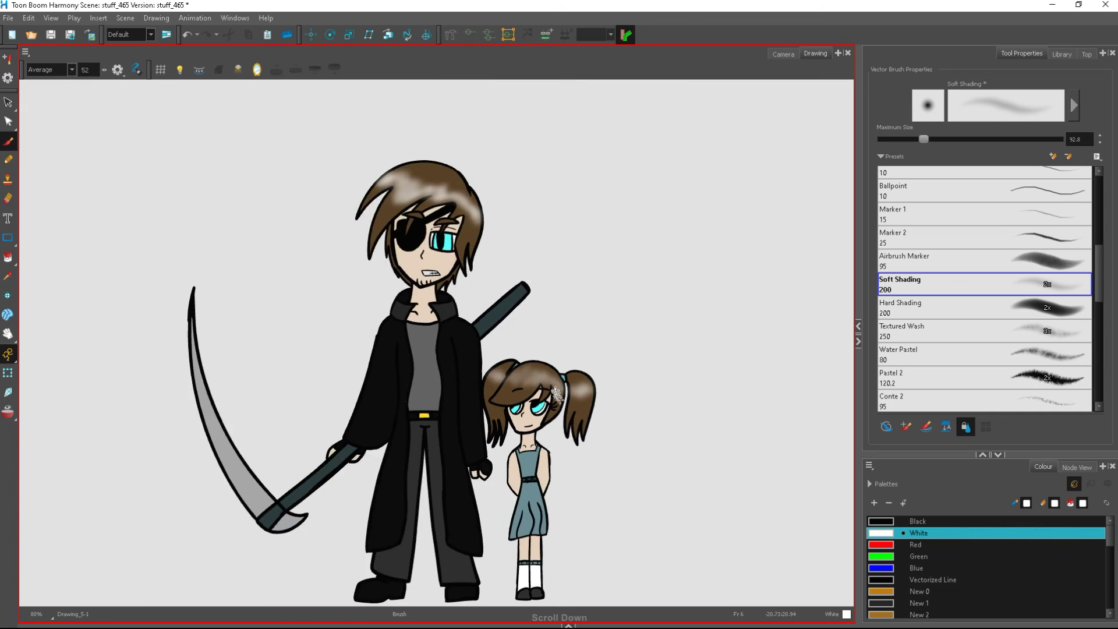
Shade the man's neck below the chin and the edges of his face with Soft Shading in Black at size 52.8
{"action": "left_click", "coordinate": [932, 522]}
{"action": "scroll", "coordinate": [446, 350], "scroll_direction": "up", "scroll_amount": 5}
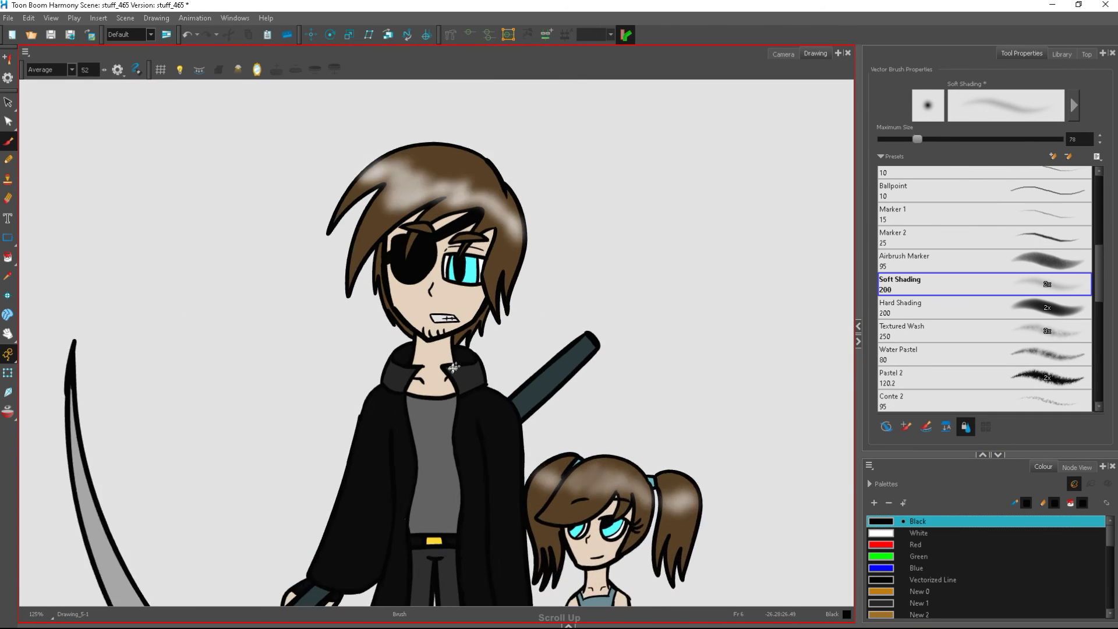
{"action": "left_click_drag", "start_coordinate": [914, 139], "coordinate": [906, 139]}
{"action": "scroll", "coordinate": [428, 338], "scroll_direction": "up", "scroll_amount": 4}
{"action": "mouse_move", "coordinate": [390, 318]}
{"action": "left_mouse_down"}
{"action": "mouse_move", "coordinate": [495, 364]}
{"action": "mouse_move", "coordinate": [481, 299]}
{"action": "mouse_move", "coordinate": [464, 339]}
{"action": "left_mouse_up"}
{"action": "scroll", "coordinate": [475, 338], "scroll_direction": "down", "scroll_amount": 4}
{"action": "scroll", "coordinate": [499, 246], "scroll_direction": "up", "scroll_amount": 2}
{"action": "scroll", "coordinate": [513, 277], "scroll_direction": "up", "scroll_amount": 1}
{"action": "left_click", "coordinate": [187, 34]}
{"action": "mouse_move", "coordinate": [387, 408]}
{"action": "left_mouse_down"}
{"action": "mouse_move", "coordinate": [372, 403]}
{"action": "mouse_move", "coordinate": [451, 422]}
{"action": "mouse_move", "coordinate": [402, 417]}
{"action": "mouse_move", "coordinate": [452, 408]}
{"action": "mouse_move", "coordinate": [373, 413]}
{"action": "mouse_move", "coordinate": [460, 396]}
{"action": "mouse_move", "coordinate": [407, 402]}
{"action": "left_mouse_up"}
{"action": "scroll", "coordinate": [473, 418], "scroll_direction": "down", "scroll_amount": 2}
{"action": "scroll", "coordinate": [473, 418], "scroll_direction": "up", "scroll_amount": 2}
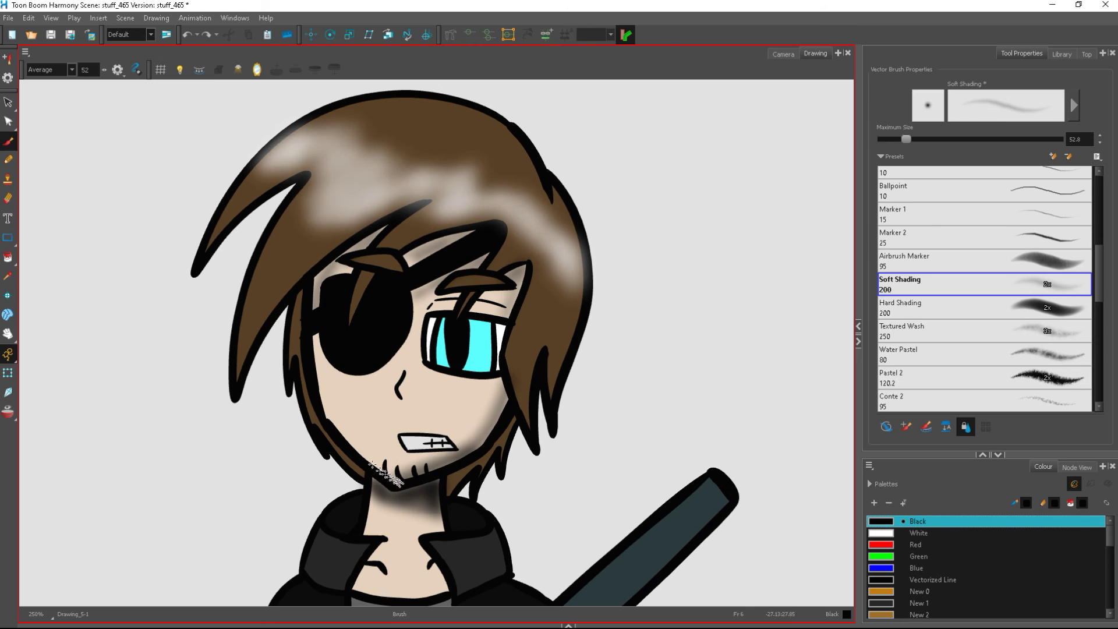
{"action": "scroll", "coordinate": [466, 369], "scroll_direction": "up", "scroll_amount": 3}
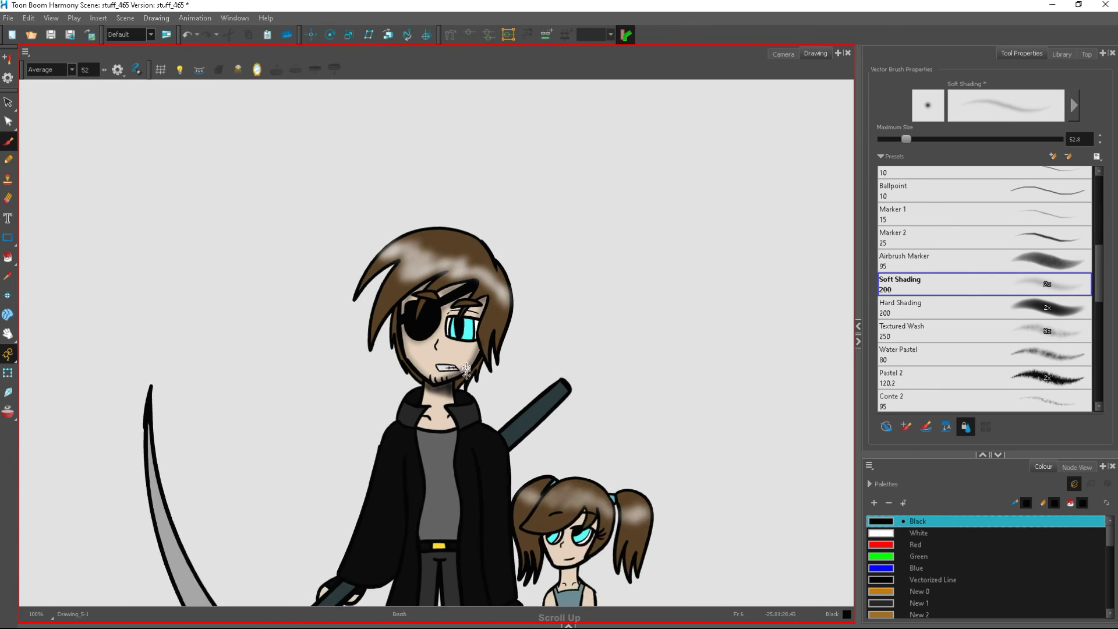
Shade the man's upper chest beside the collar, and his shirt and collar with the brush size raised to 78
{"action": "scroll", "coordinate": [467, 381], "scroll_direction": "up", "scroll_amount": 2}
{"action": "left_click_drag", "start_coordinate": [436, 423], "coordinate": [447, 453]}
{"action": "left_click_drag", "start_coordinate": [407, 422], "coordinate": [394, 445]}
{"action": "scroll", "coordinate": [478, 332], "scroll_direction": "down", "scroll_amount": 2}
{"action": "scroll", "coordinate": [481, 574], "scroll_direction": "up", "scroll_amount": 2}
{"action": "left_click_drag", "start_coordinate": [907, 140], "coordinate": [917, 140]}
{"action": "mouse_move", "coordinate": [446, 304]}
{"action": "left_mouse_down"}
{"action": "mouse_move", "coordinate": [448, 473]}
{"action": "mouse_move", "coordinate": [440, 305]}
{"action": "left_mouse_up"}
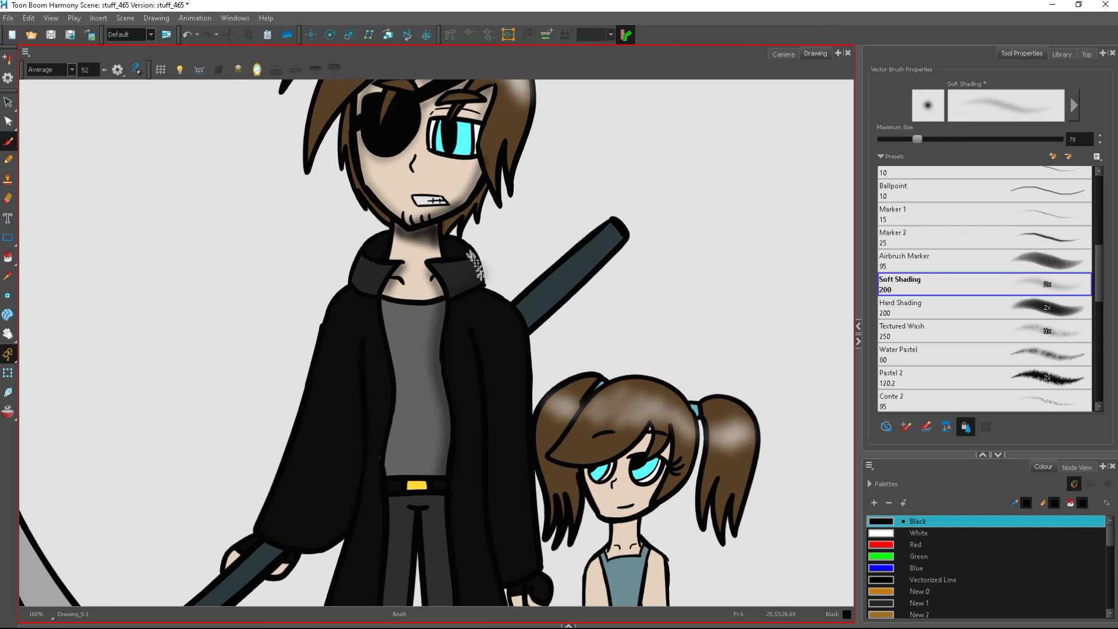
Paint soft black shading down the edges of both of the man's trouser legs
{"action": "scroll", "coordinate": [443, 314], "scroll_direction": "down", "scroll_amount": 3}
{"action": "scroll", "coordinate": [443, 314], "scroll_direction": "up", "scroll_amount": 2}
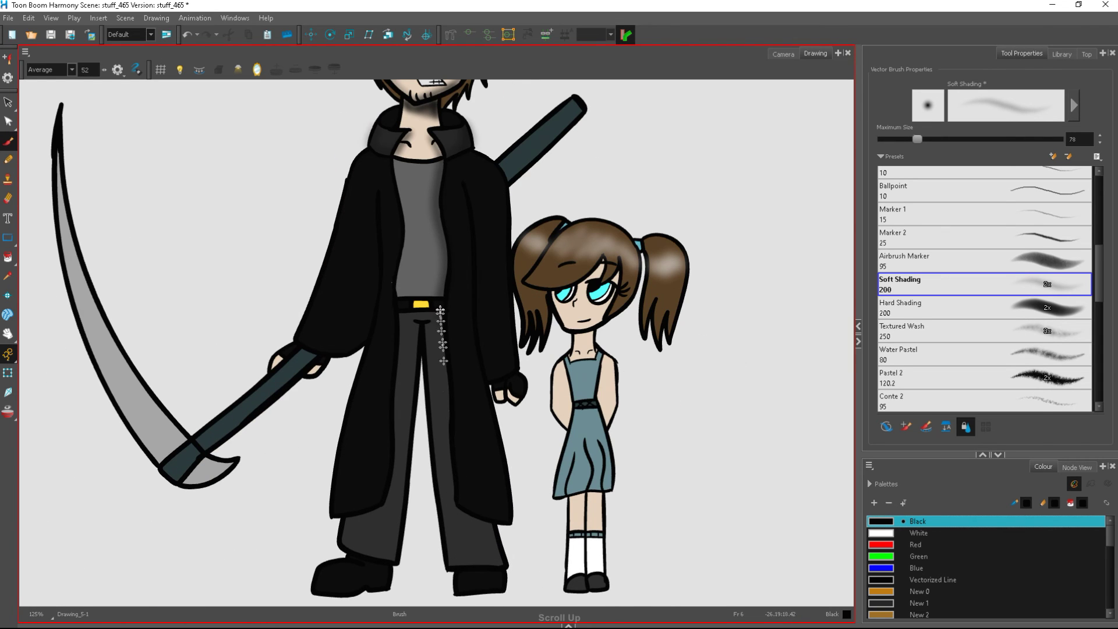
{"action": "left_click_drag", "start_coordinate": [400, 315], "coordinate": [391, 506]}
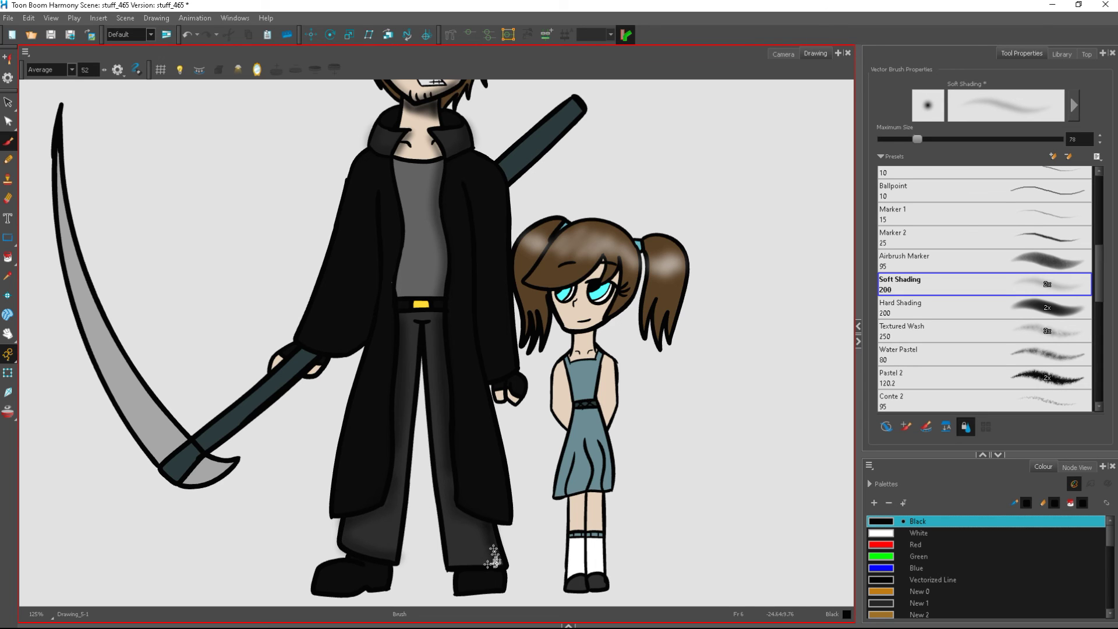
{"action": "scroll", "coordinate": [494, 559], "scroll_direction": "down", "scroll_amount": 3}
Shade the scythe's handle and blade and the man's hands with soft black strokes
{"action": "scroll", "coordinate": [506, 320], "scroll_direction": "up", "scroll_amount": 5}
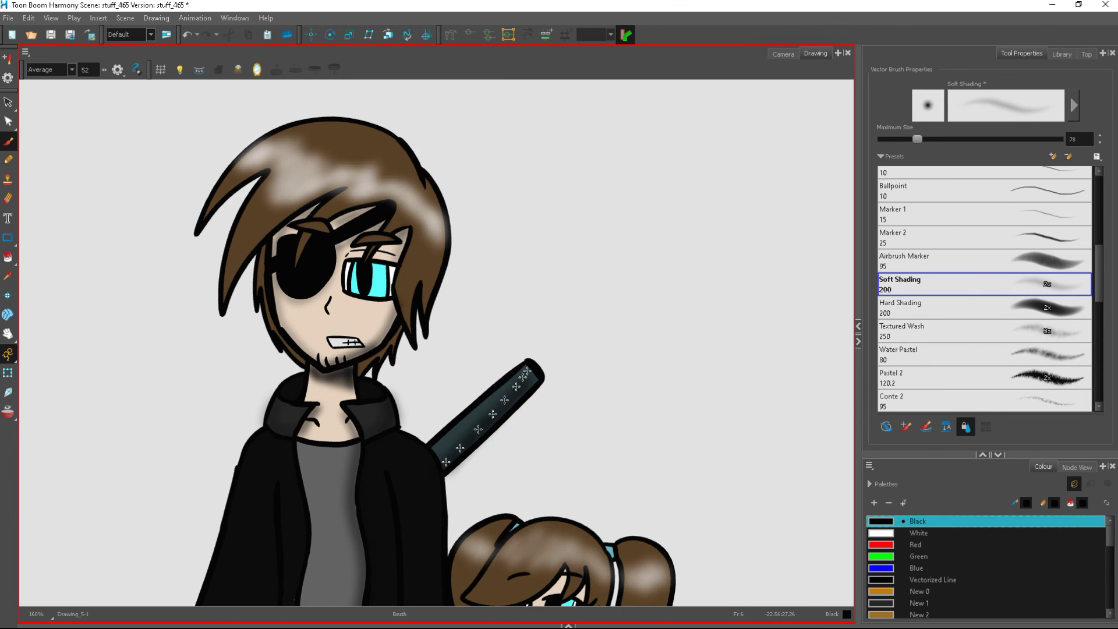
{"action": "scroll", "coordinate": [431, 477], "scroll_direction": "down", "scroll_amount": 4}
{"action": "scroll", "coordinate": [442, 472], "scroll_direction": "up", "scroll_amount": 3}
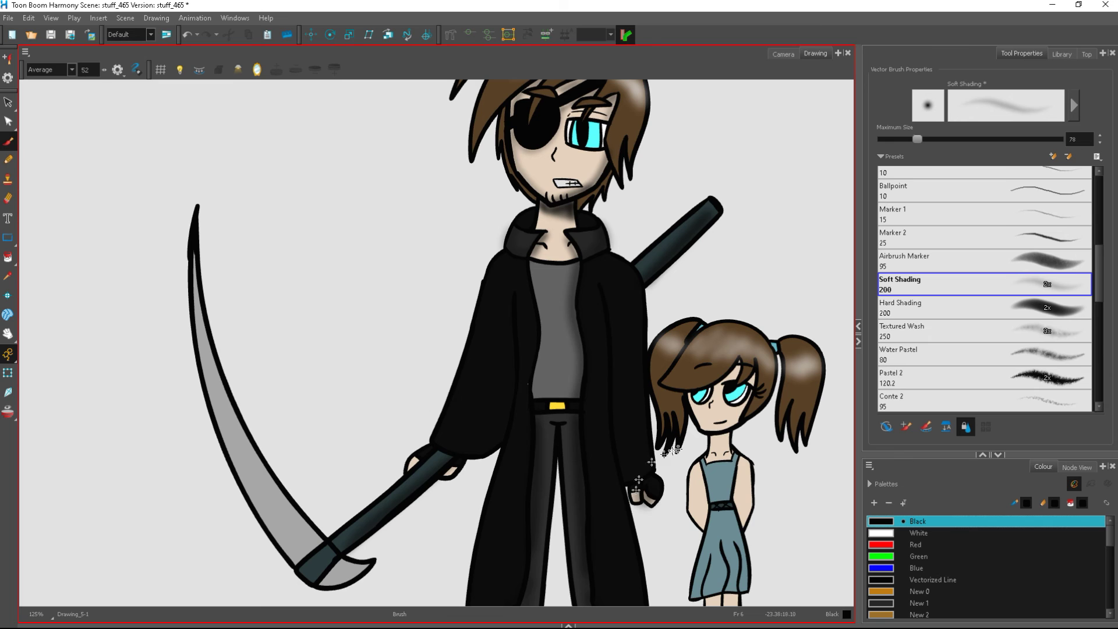
{"action": "mouse_move", "coordinate": [319, 544]}
{"action": "left_mouse_down"}
{"action": "mouse_move", "coordinate": [213, 349]}
{"action": "mouse_move", "coordinate": [195, 236]}
{"action": "mouse_move", "coordinate": [318, 576]}
{"action": "left_mouse_up"}
{"action": "left_click", "coordinate": [919, 533]}
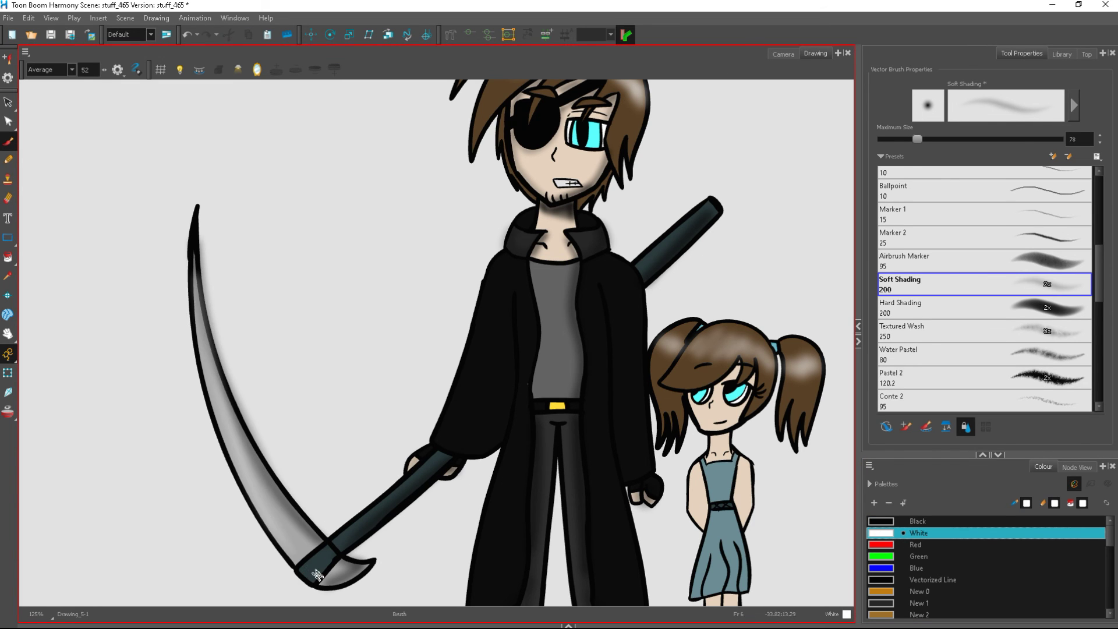
{"action": "scroll", "coordinate": [398, 417], "scroll_direction": "down", "scroll_amount": 4}
{"action": "scroll", "coordinate": [477, 440], "scroll_direction": "up", "scroll_amount": 2}
{"action": "left_click", "coordinate": [919, 522]}
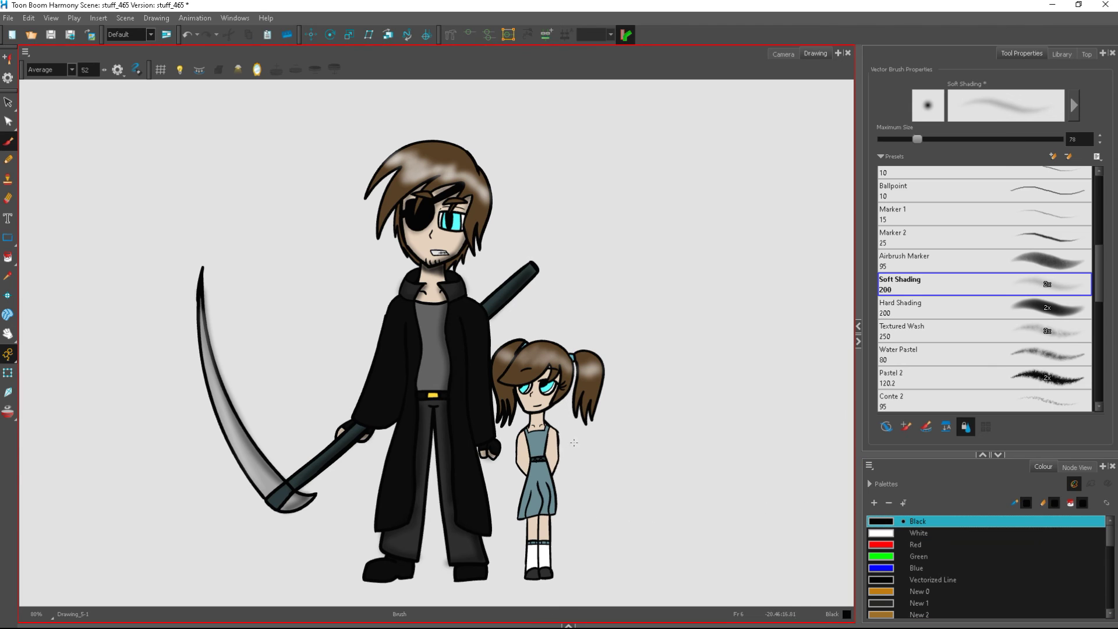
Paint soft black shading around the small figure's face, neck and hair
{"action": "scroll", "coordinate": [574, 413], "scroll_direction": "up", "scroll_amount": 8}
{"action": "mouse_move", "coordinate": [392, 531]}
{"action": "left_mouse_down"}
{"action": "mouse_move", "coordinate": [459, 520]}
{"action": "mouse_move", "coordinate": [463, 579]}
{"action": "left_mouse_up"}
{"action": "mouse_move", "coordinate": [356, 501]}
{"action": "left_mouse_down"}
{"action": "mouse_move", "coordinate": [329, 483]}
{"action": "mouse_move", "coordinate": [299, 370]}
{"action": "left_mouse_up"}
{"action": "left_click_drag", "start_coordinate": [407, 332], "coordinate": [496, 251]}
{"action": "left_click_drag", "start_coordinate": [554, 279], "coordinate": [501, 454]}
{"action": "scroll", "coordinate": [522, 282], "scroll_direction": "down", "scroll_amount": 3}
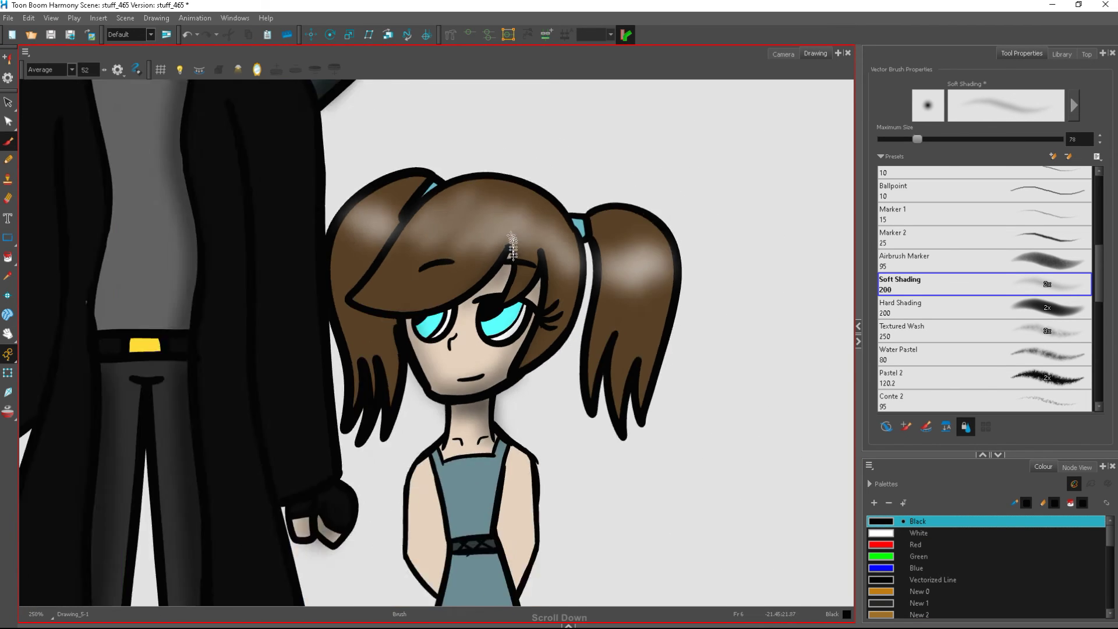
Shade both of the small figure's arms and the edges of her dress with soft black strokes
{"action": "scroll", "coordinate": [514, 266], "scroll_direction": "down", "scroll_amount": 2}
{"action": "scroll", "coordinate": [529, 416], "scroll_direction": "up", "scroll_amount": 3}
{"action": "mouse_move", "coordinate": [494, 331]}
{"action": "left_mouse_down"}
{"action": "mouse_move", "coordinate": [523, 492]}
{"action": "mouse_move", "coordinate": [507, 527]}
{"action": "left_mouse_up"}
{"action": "left_click_drag", "start_coordinate": [394, 371], "coordinate": [407, 543]}
{"action": "left_click_drag", "start_coordinate": [493, 381], "coordinate": [492, 513]}
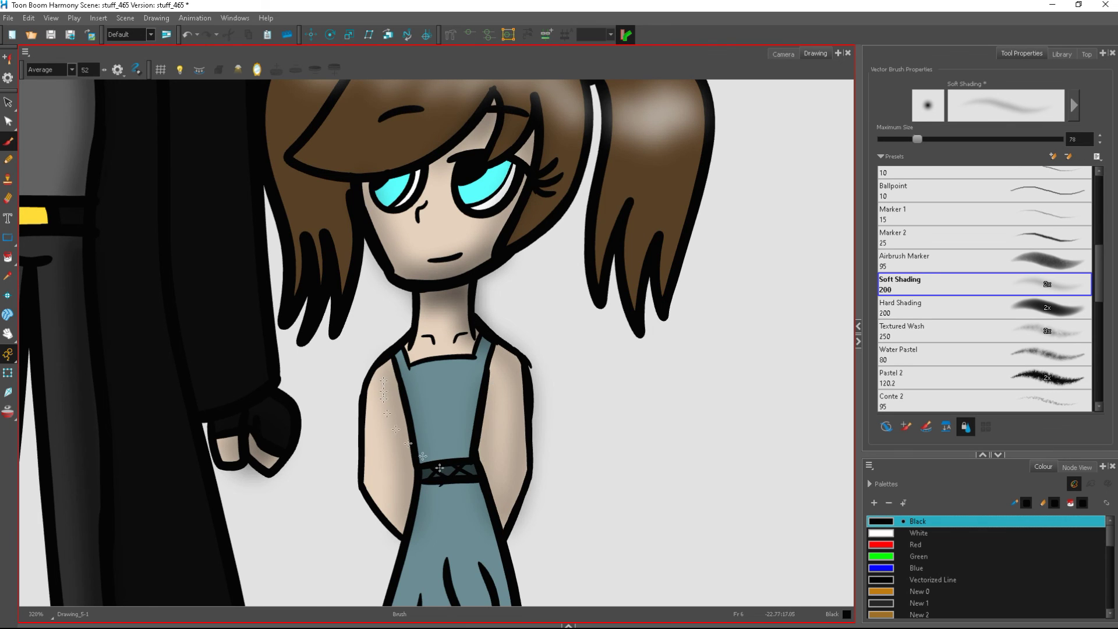
{"action": "scroll", "coordinate": [475, 505], "scroll_direction": "down", "scroll_amount": 2}
{"action": "scroll", "coordinate": [453, 226], "scroll_direction": "up", "scroll_amount": 1}
{"action": "mouse_move", "coordinate": [454, 233]}
{"action": "left_mouse_down"}
{"action": "mouse_move", "coordinate": [470, 355]}
{"action": "mouse_move", "coordinate": [467, 502]}
{"action": "left_mouse_up"}
{"action": "scroll", "coordinate": [467, 505], "scroll_direction": "down", "scroll_amount": 2}
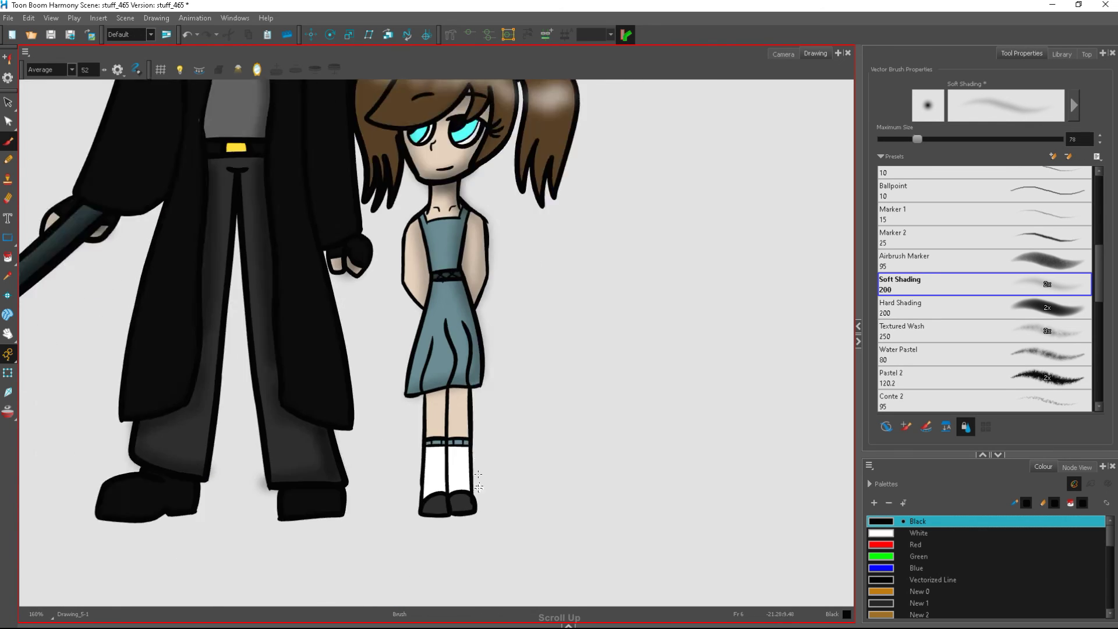
Shade the small figure's legs, socks and skirt in soft black, undoing and redoing the last stroke
{"action": "scroll", "coordinate": [477, 473], "scroll_direction": "up", "scroll_amount": 2}
{"action": "left_click_drag", "start_coordinate": [466, 344], "coordinate": [473, 530]}
{"action": "mouse_move", "coordinate": [404, 349]}
{"action": "left_mouse_down"}
{"action": "mouse_move", "coordinate": [399, 544]}
{"action": "mouse_move", "coordinate": [443, 507]}
{"action": "left_mouse_up"}
{"action": "scroll", "coordinate": [449, 505], "scroll_direction": "down", "scroll_amount": 2}
{"action": "scroll", "coordinate": [446, 238], "scroll_direction": "up", "scroll_amount": 1}
{"action": "left_click", "coordinate": [187, 35]}
{"action": "left_click_drag", "start_coordinate": [422, 309], "coordinate": [396, 448]}
{"action": "scroll", "coordinate": [485, 500], "scroll_direction": "down", "scroll_amount": 5}
{"action": "scroll", "coordinate": [410, 408], "scroll_direction": "up", "scroll_amount": 1}
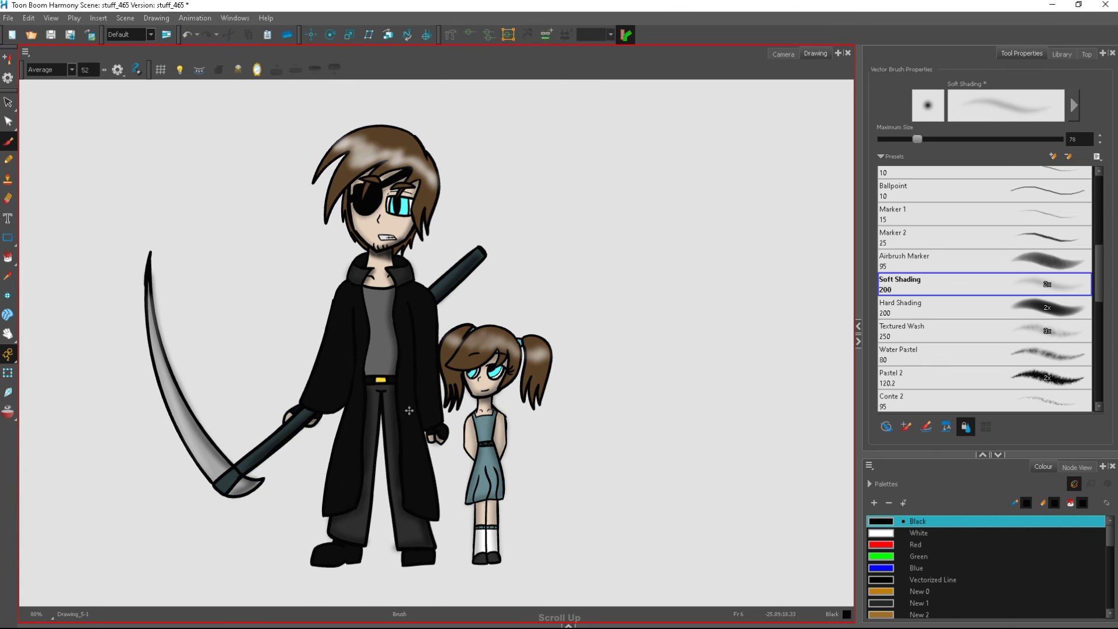
Paint soft White highlights at size 42.4 in the man's visible eye and both of the small figure's eyes
{"action": "left_click", "coordinate": [918, 533]}
{"action": "scroll", "coordinate": [407, 254], "scroll_direction": "up", "scroll_amount": 7}
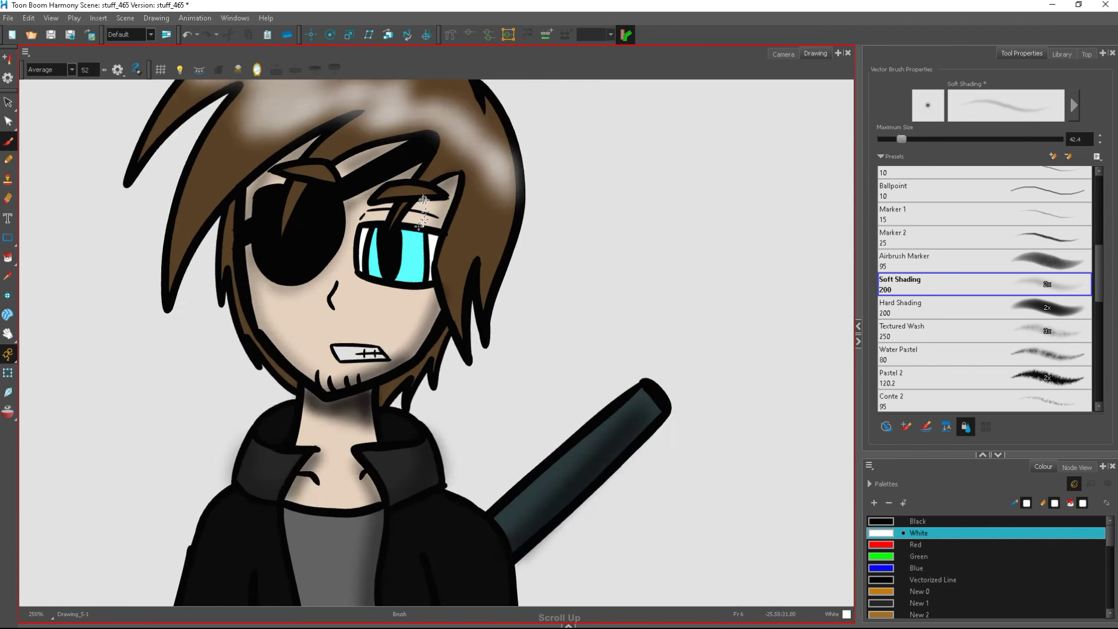
{"action": "mouse_move", "coordinate": [436, 257]}
{"action": "left_mouse_down"}
{"action": "mouse_move", "coordinate": [378, 247]}
{"action": "mouse_move", "coordinate": [432, 244]}
{"action": "left_mouse_up"}
{"action": "scroll", "coordinate": [392, 168], "scroll_direction": "down", "scroll_amount": 7}
{"action": "scroll", "coordinate": [527, 410], "scroll_direction": "up", "scroll_amount": 6}
{"action": "left_click_drag", "start_coordinate": [508, 409], "coordinate": [553, 408]}
{"action": "left_click_drag", "start_coordinate": [408, 419], "coordinate": [434, 425]}
{"action": "scroll", "coordinate": [431, 428], "scroll_direction": "down", "scroll_amount": 6}
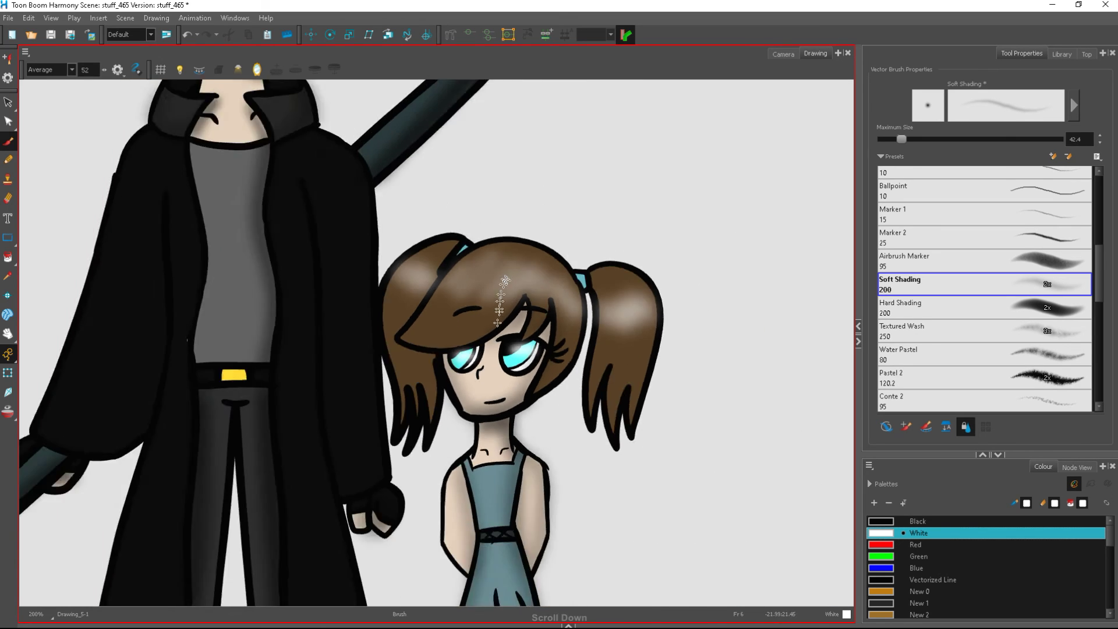
{"action": "scroll", "coordinate": [477, 469], "scroll_direction": "up", "scroll_amount": 2}
Handwrite the caption "The Big brother" in Black above the man with Solid Brush 3 at size 15
{"action": "left_click", "coordinate": [908, 523]}
{"action": "scroll", "coordinate": [1075, 261], "scroll_direction": "up", "scroll_amount": 5}
{"action": "left_click", "coordinate": [1037, 248]}
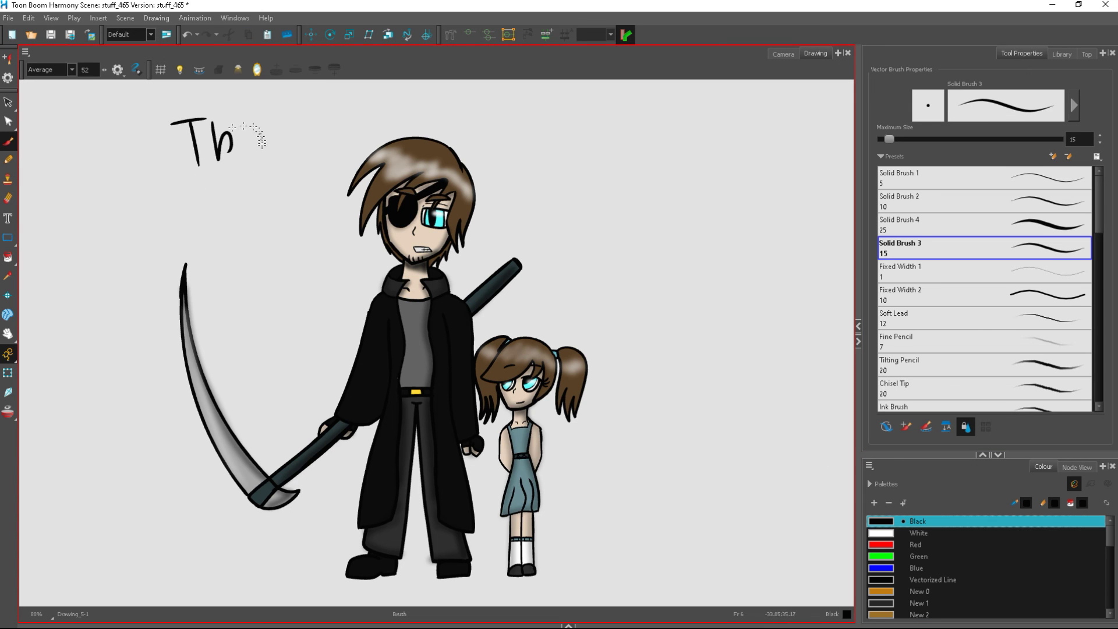
{"action": "scroll", "coordinate": [330, 162], "scroll_direction": "up", "scroll_amount": 2}
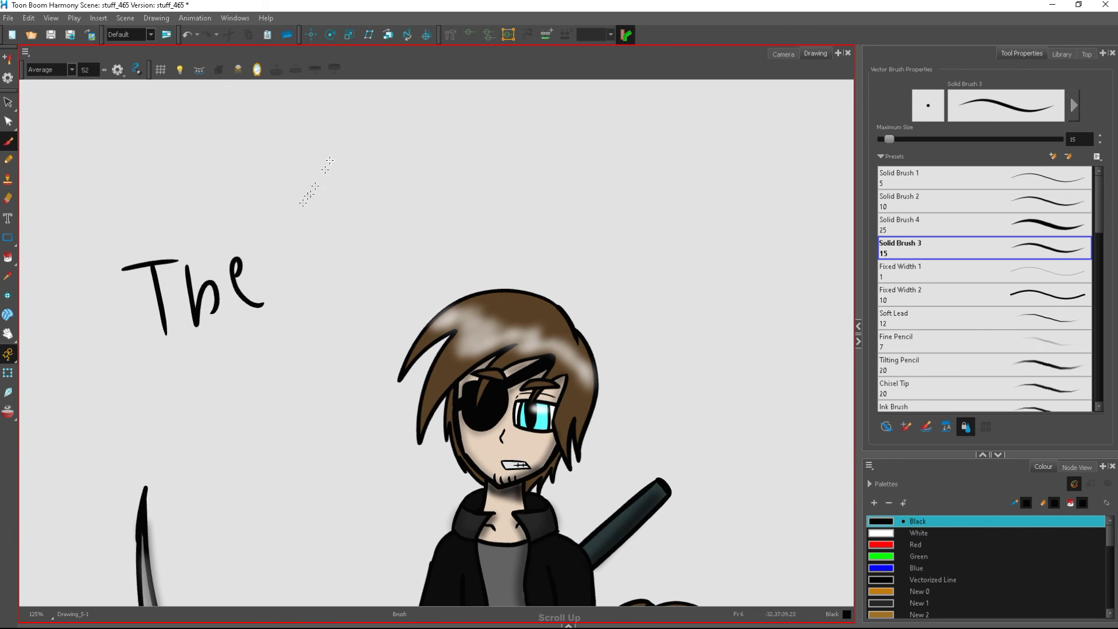
{"action": "left_click_drag", "start_coordinate": [329, 284], "coordinate": [328, 283]}
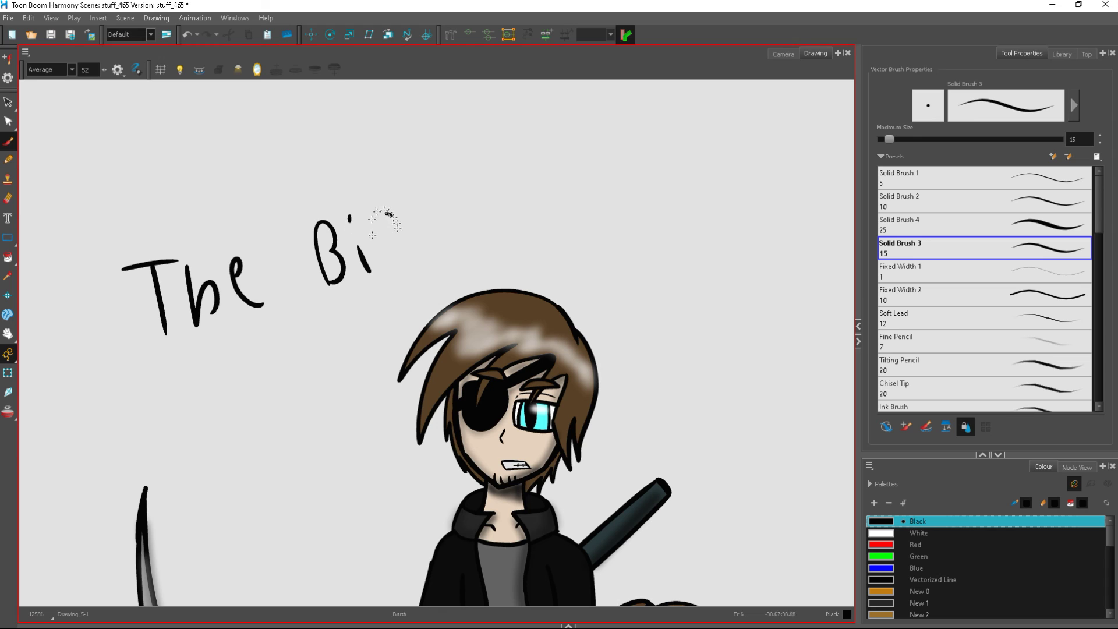
{"action": "left_click_drag", "start_coordinate": [387, 214], "coordinate": [381, 270]}
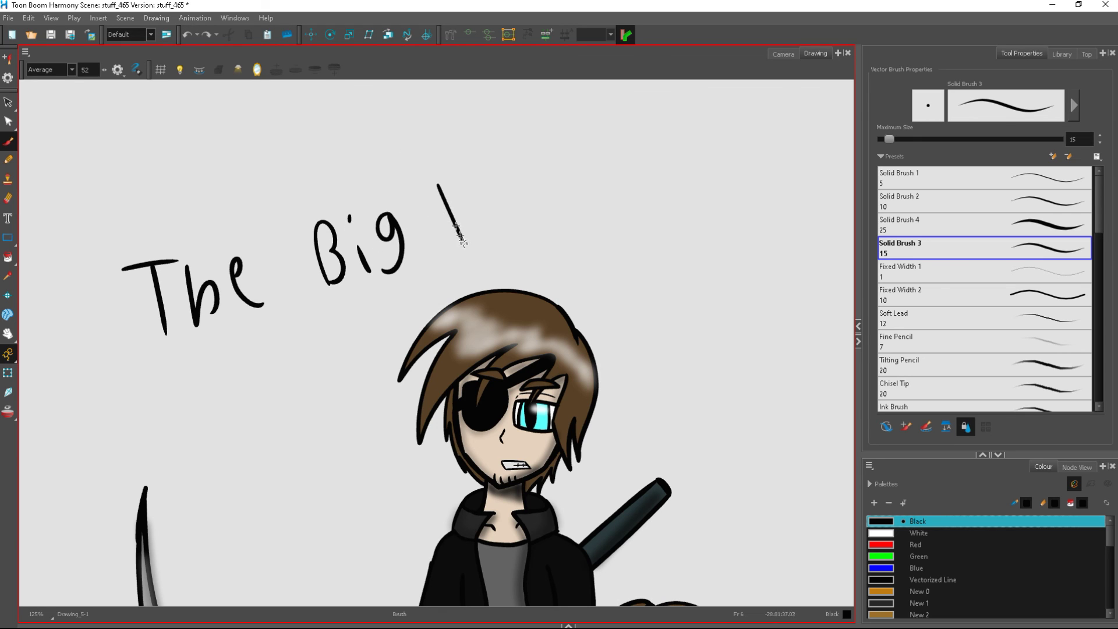
{"action": "left_click_drag", "start_coordinate": [488, 192], "coordinate": [506, 194]}
{"action": "left_click_drag", "start_coordinate": [526, 174], "coordinate": [522, 179]}
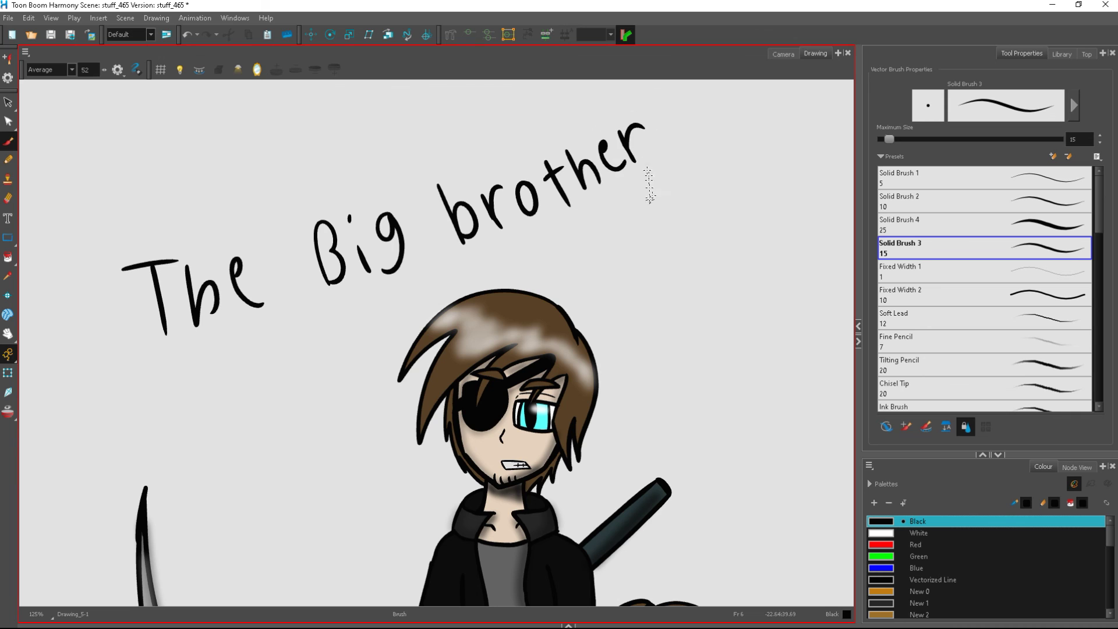
Draw a curved arrow from the end of the "The Big brother" caption to the man's head, redoing the first attempt
{"action": "left_click_drag", "start_coordinate": [647, 170], "coordinate": [600, 303]}
{"action": "left_click", "coordinate": [189, 42]}
{"action": "mouse_move", "coordinate": [647, 170]}
{"action": "left_mouse_down"}
{"action": "mouse_move", "coordinate": [592, 318]}
{"action": "mouse_move", "coordinate": [619, 311]}
{"action": "mouse_move", "coordinate": [378, 241]}
{"action": "left_mouse_up"}
Handwrite the caption "The little siser" in Black beside the small figure
{"action": "scroll", "coordinate": [631, 319], "scroll_direction": "down", "scroll_amount": 3}
{"action": "scroll", "coordinate": [455, 345], "scroll_direction": "up", "scroll_amount": 2}
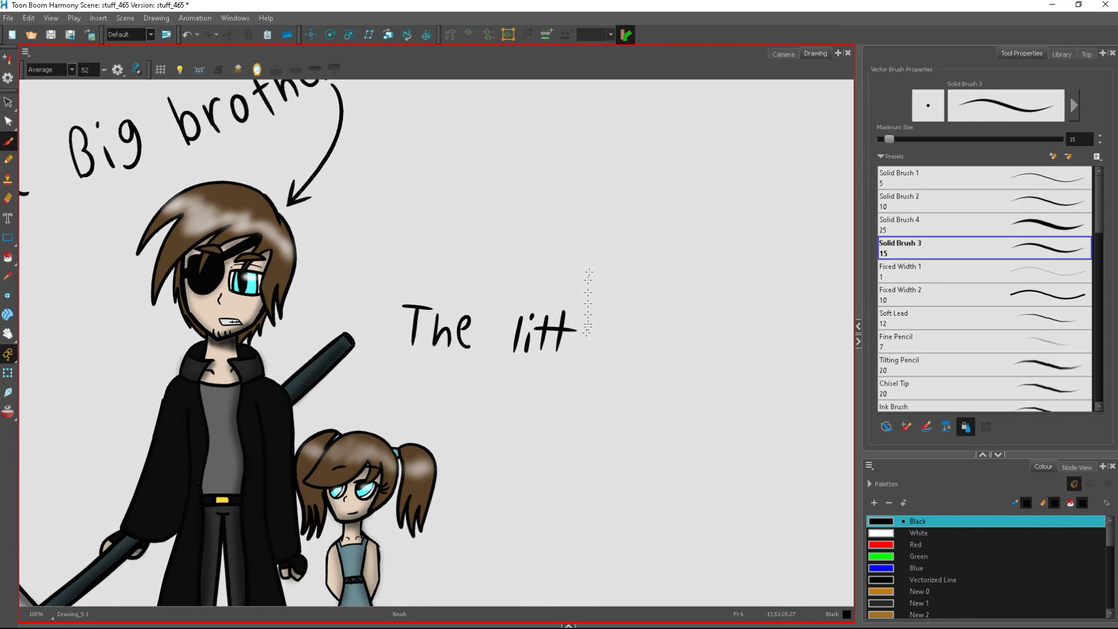
{"action": "left_click_drag", "start_coordinate": [599, 311], "coordinate": [593, 353]}
{"action": "left_click_drag", "start_coordinate": [597, 343], "coordinate": [674, 370]}
{"action": "left_click", "coordinate": [678, 333]}
{"action": "mouse_move", "coordinate": [708, 329]}
{"action": "left_mouse_down"}
{"action": "mouse_move", "coordinate": [687, 375]}
{"action": "mouse_move", "coordinate": [738, 369]}
{"action": "mouse_move", "coordinate": [777, 334]}
{"action": "left_mouse_up"}
Draw a long curved arrow with an arrowhead from the "The little siser" caption to the small figure's head
{"action": "left_click_drag", "start_coordinate": [751, 395], "coordinate": [453, 434]}
{"action": "left_click_drag", "start_coordinate": [510, 411], "coordinate": [484, 446]}
{"action": "scroll", "coordinate": [696, 315], "scroll_direction": "down", "scroll_amount": 2}
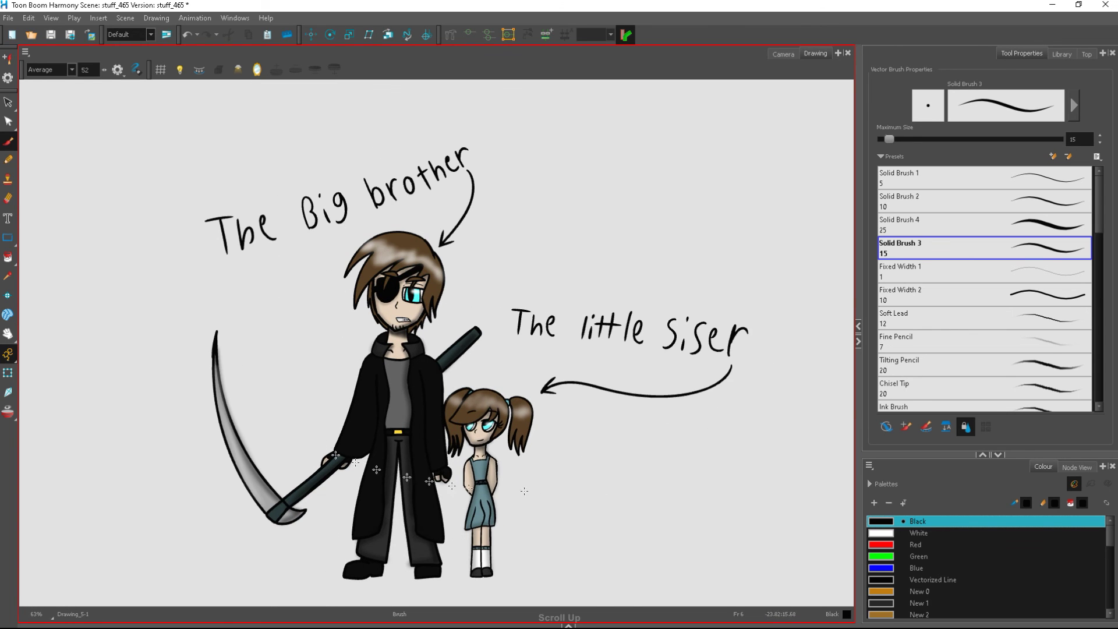